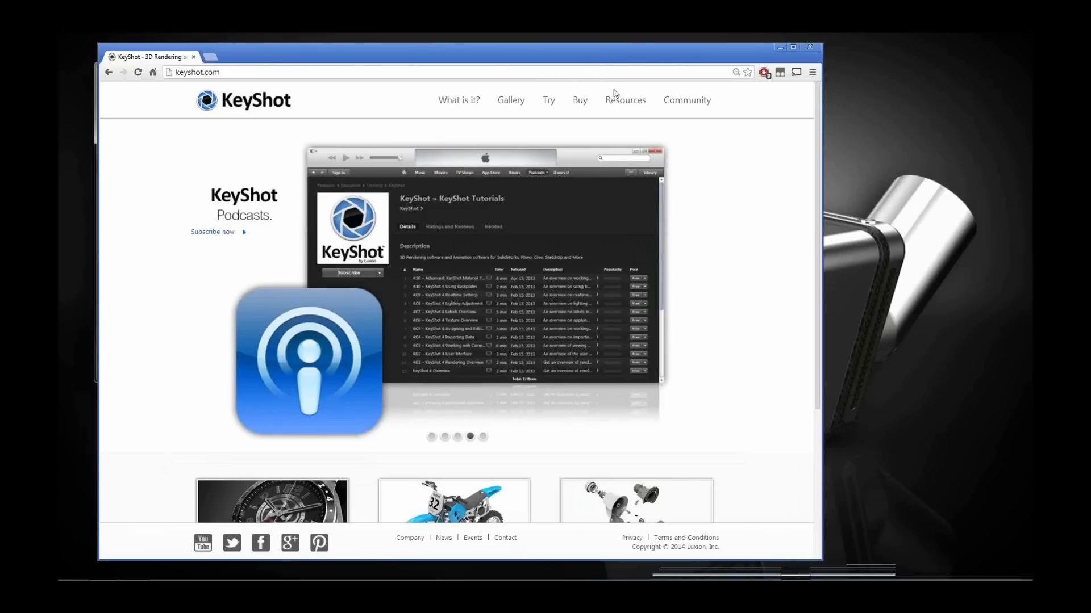
# - Open the KeyShot plugins download page and bring up the details of the SolidWorks plugin
pyautogui.moveTo(620, 101)
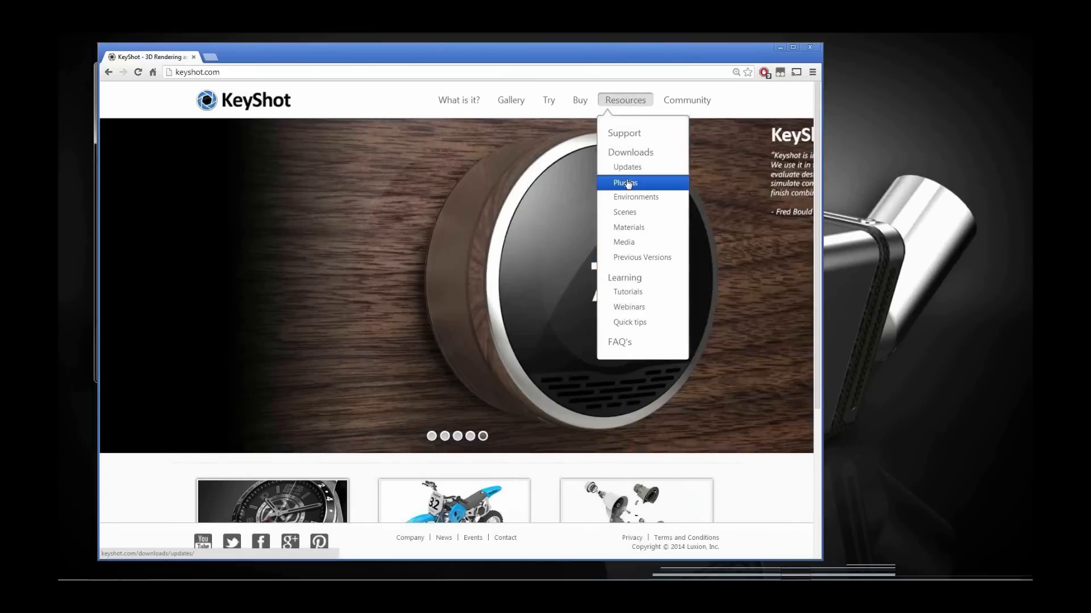
pyautogui.click(625, 182)
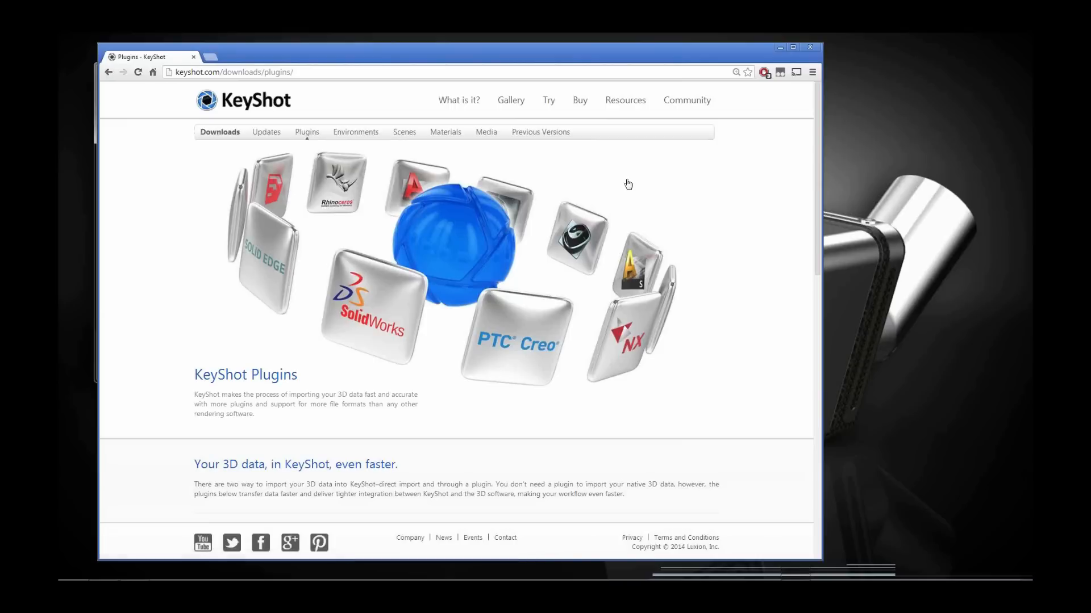
pyautogui.scroll(-3, 813, 208)
pyautogui.moveTo(813, 209); pyautogui.dragTo(818, 458)
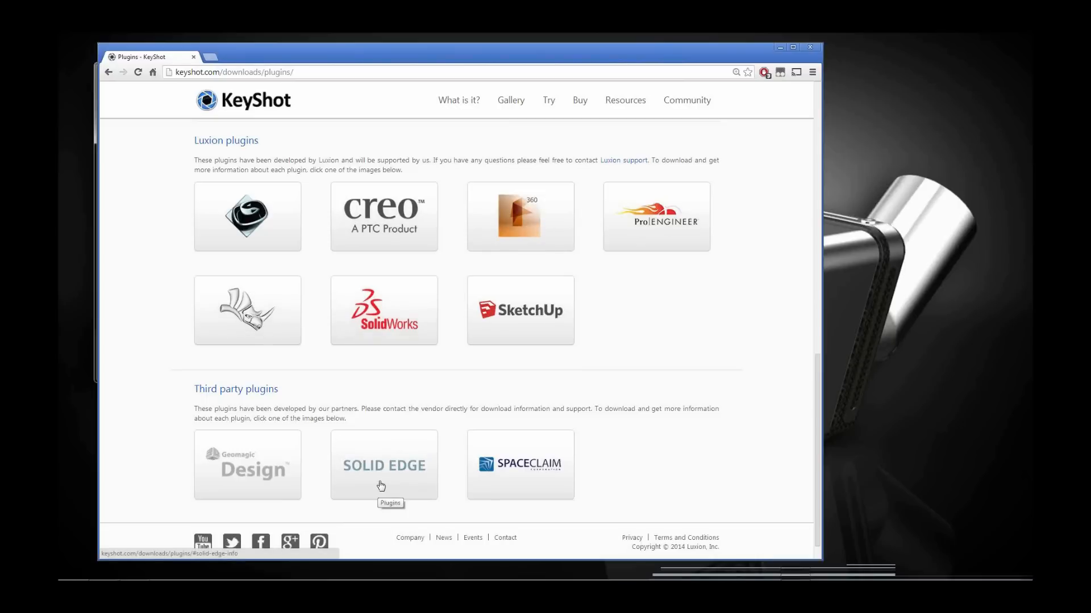
pyautogui.click(405, 319)
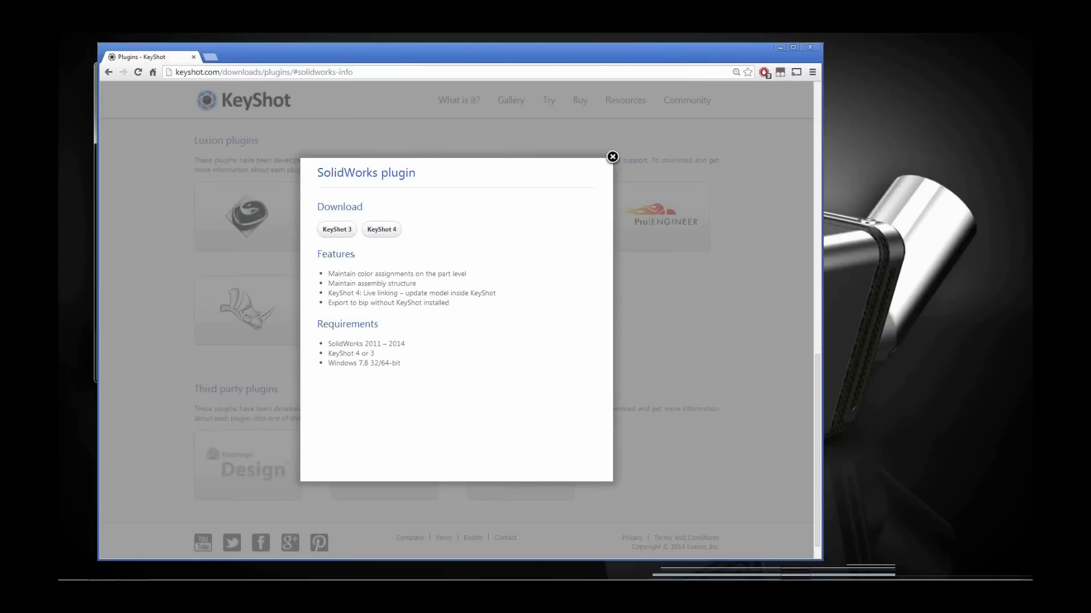
# - Switch to the file folder, run keyshot4_solidworks_plugin_2.6.exe, accept the license agreement and install the plugin
pyautogui.hotkey('alt', 'Tab')
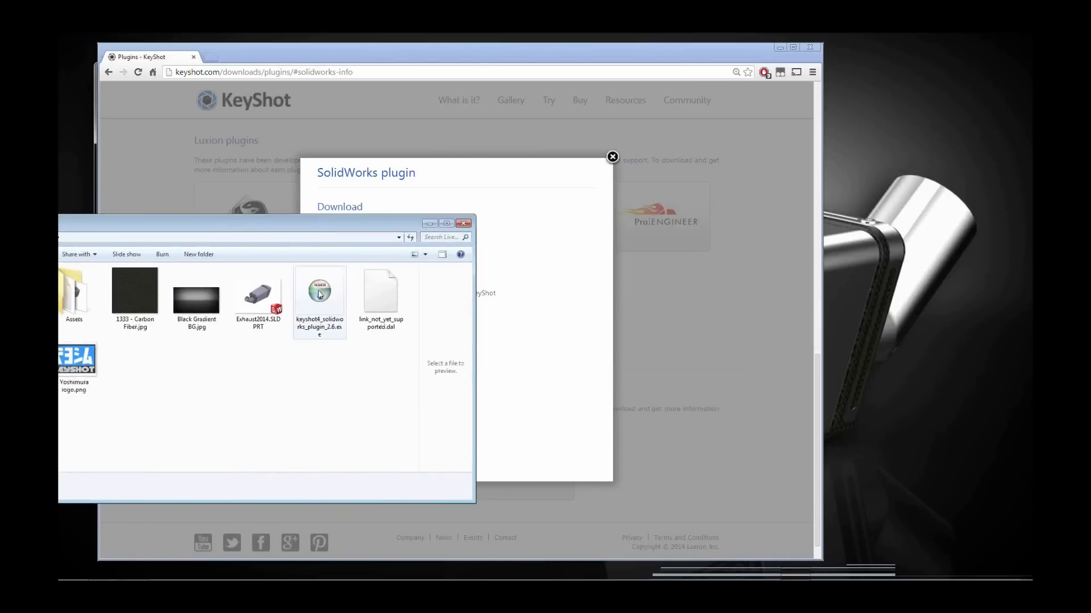
pyautogui.doubleClick(320, 294)
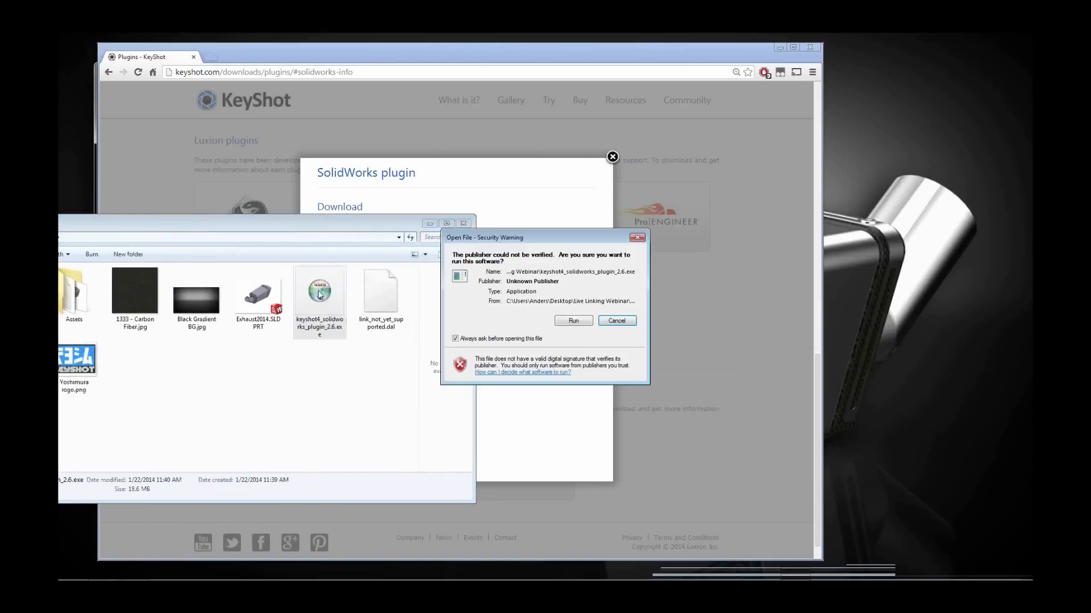
pyautogui.click(566, 321)
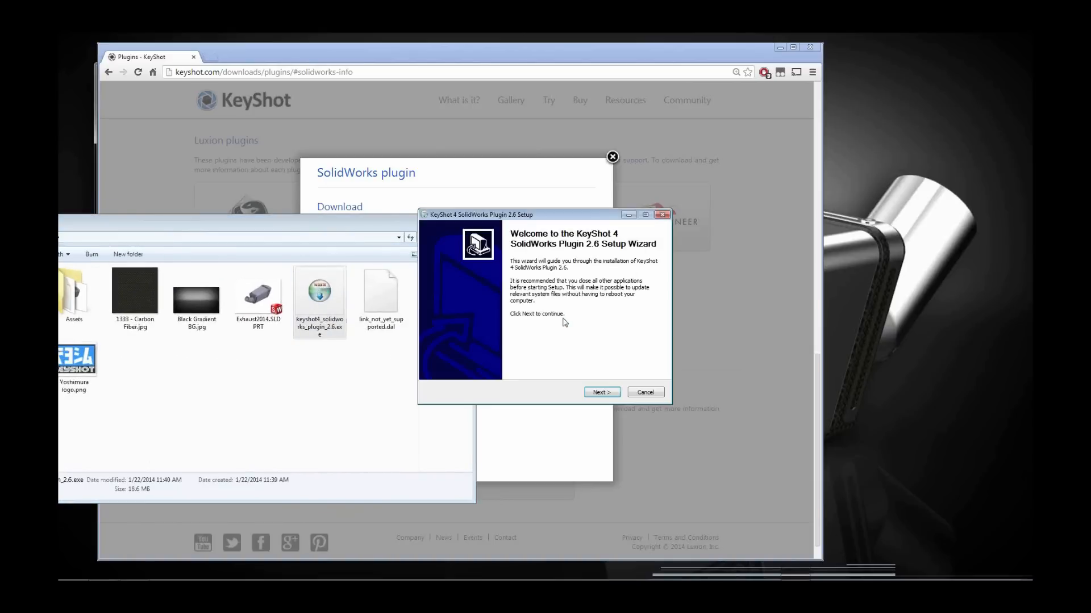
pyautogui.click(600, 393)
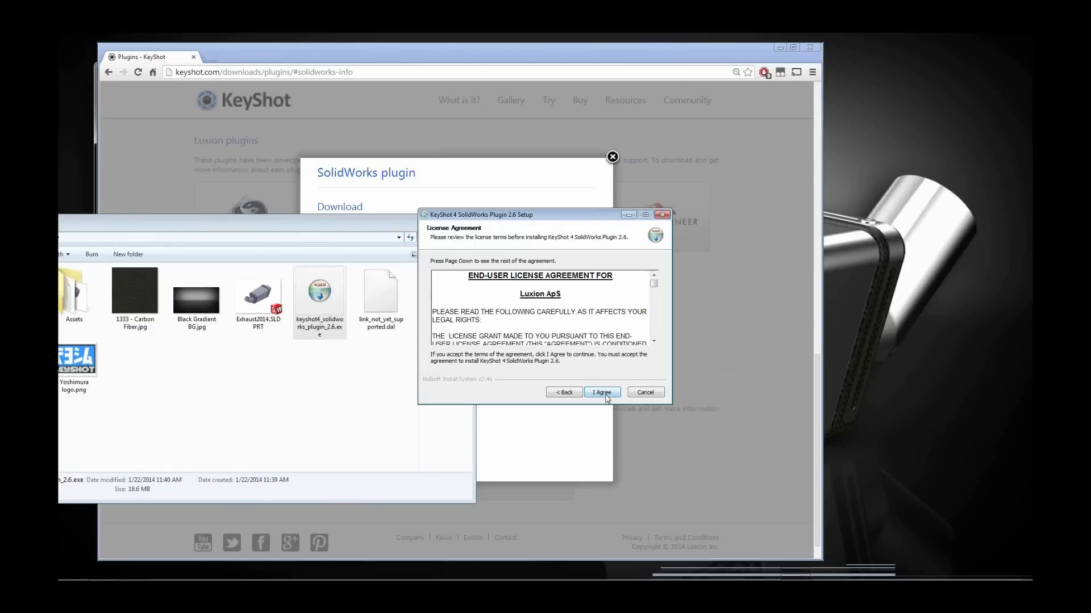
pyautogui.click(602, 392)
pyautogui.click(603, 393)
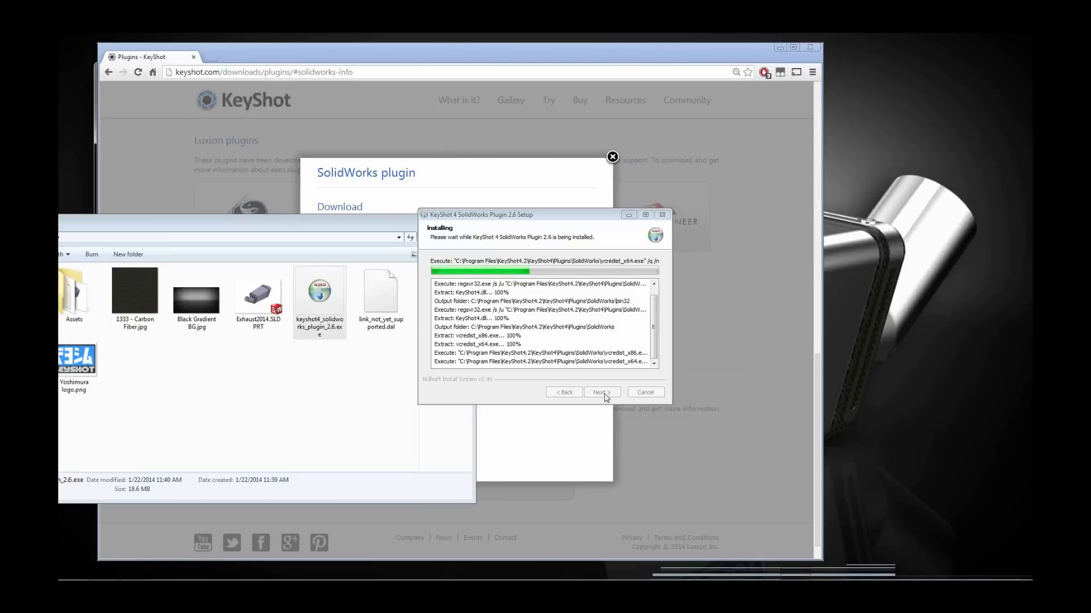
pyautogui.click(603, 392)
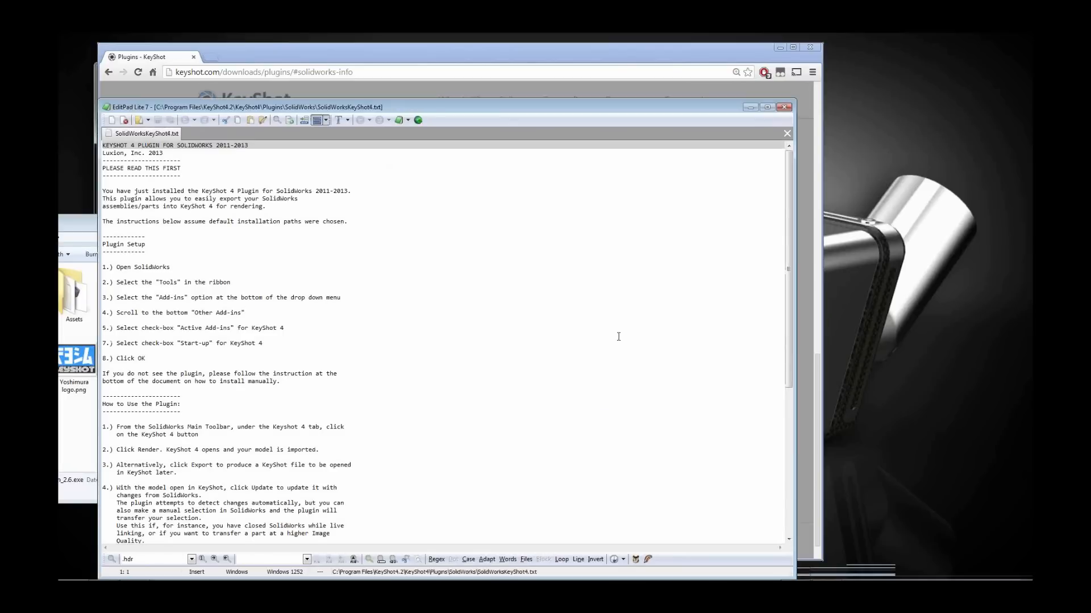
# - Visit the KeyShot channel at youtube.com/keyshot3d in the browser and minimize the browser window
pyautogui.click(317, 74)
pyautogui.write('you')
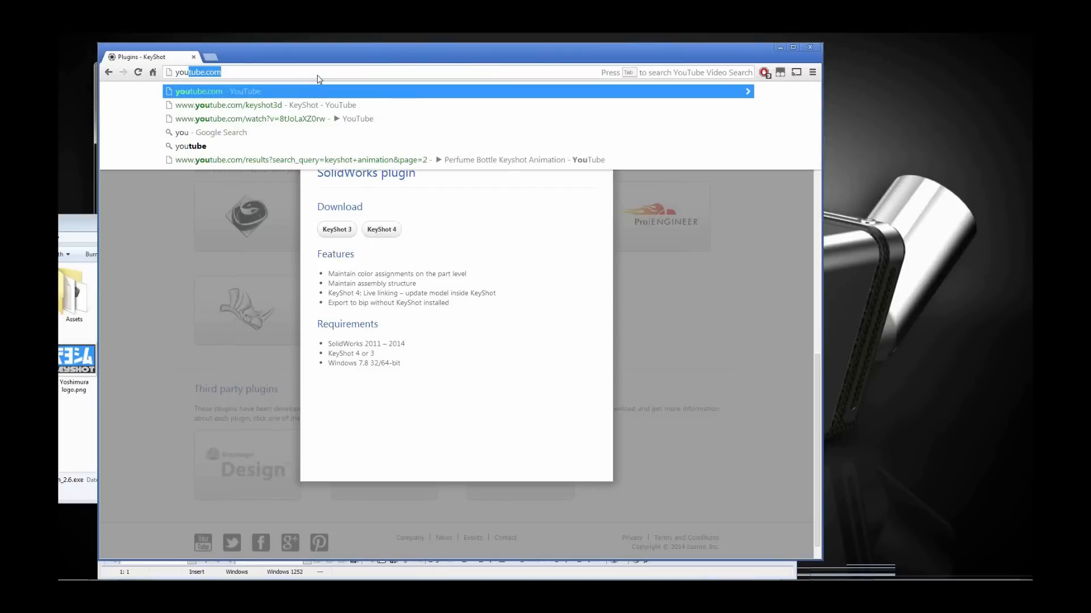
pyautogui.write('tube')
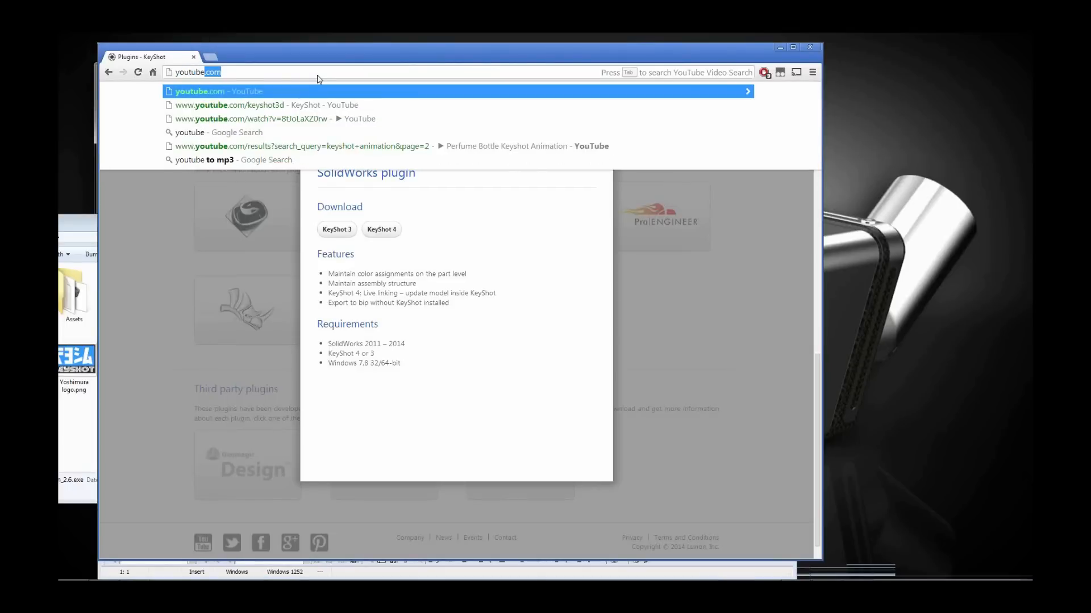
pyautogui.press('Down')
pyautogui.press('Return')
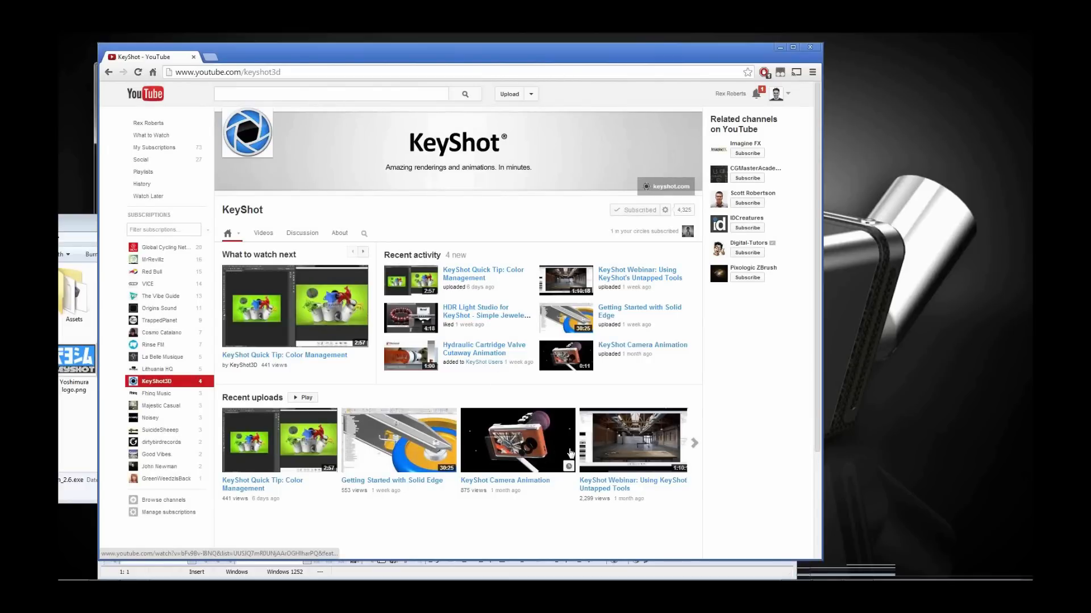
pyautogui.click(780, 49)
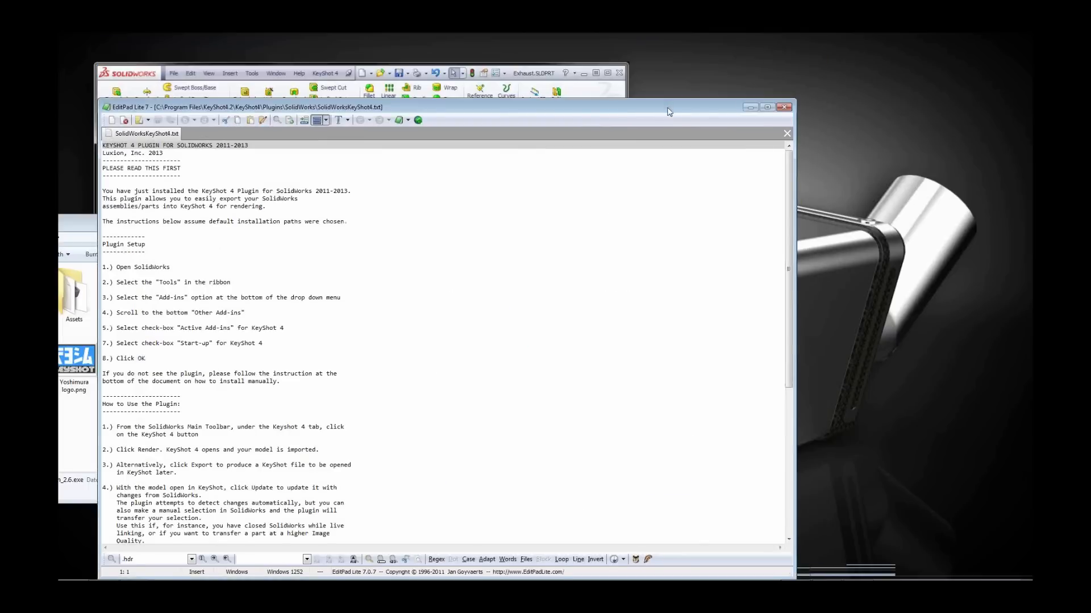
# - Read through the plugin's setup, usage and manual install instructions in SolidWorksKeyShot4.txt and close the file
pyautogui.moveTo(668, 109); pyautogui.dragTo(702, 75)
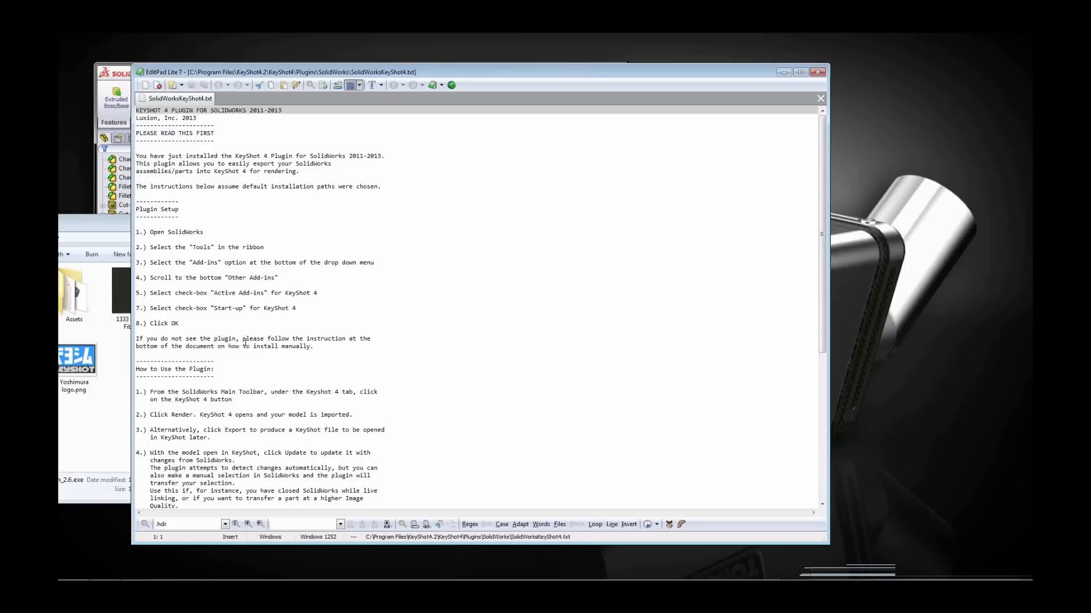
pyautogui.moveTo(821, 278); pyautogui.dragTo(811, 395)
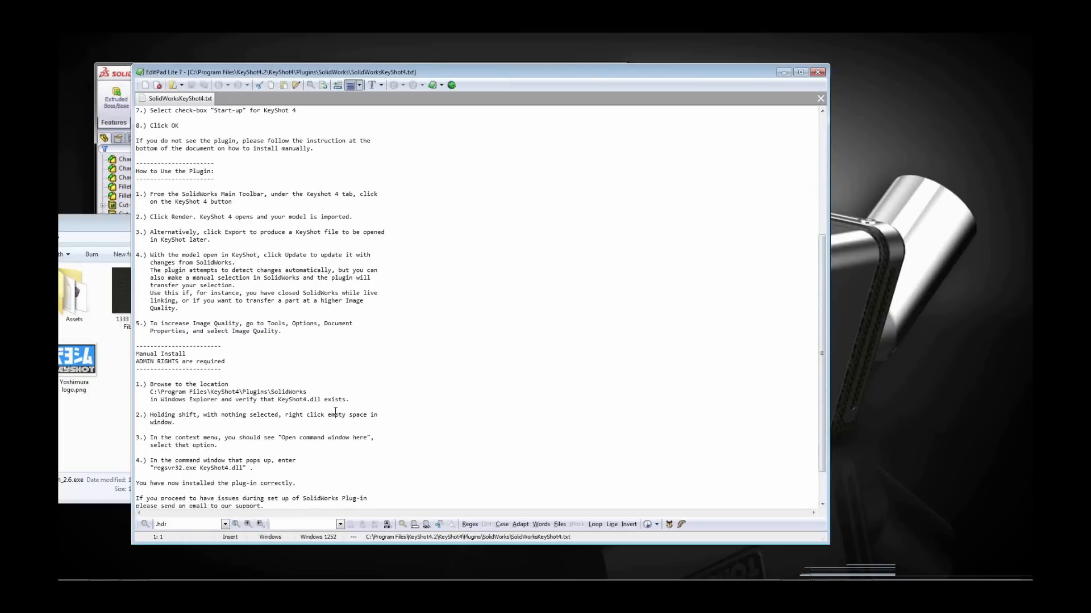
pyautogui.click(816, 73)
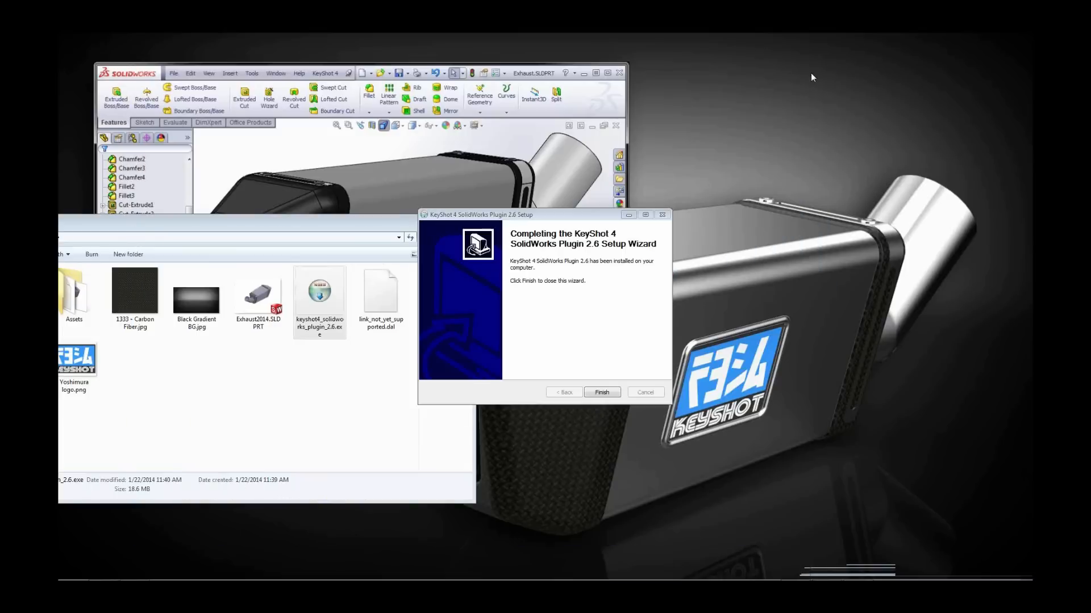
# - Finish the plugin setup wizard, move the folder window aside and switch to SolidWorks with the Exhaust2014 part
pyautogui.click(603, 393)
pyautogui.moveTo(389, 230); pyautogui.dragTo(0, 232)
pyautogui.moveTo(358, 578)
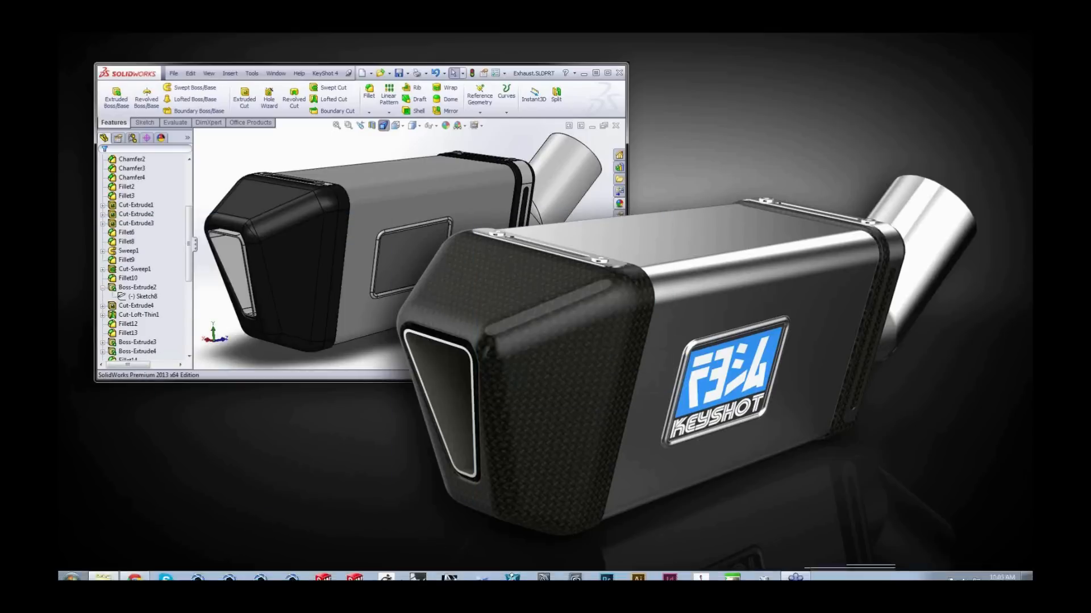
pyautogui.click(355, 572)
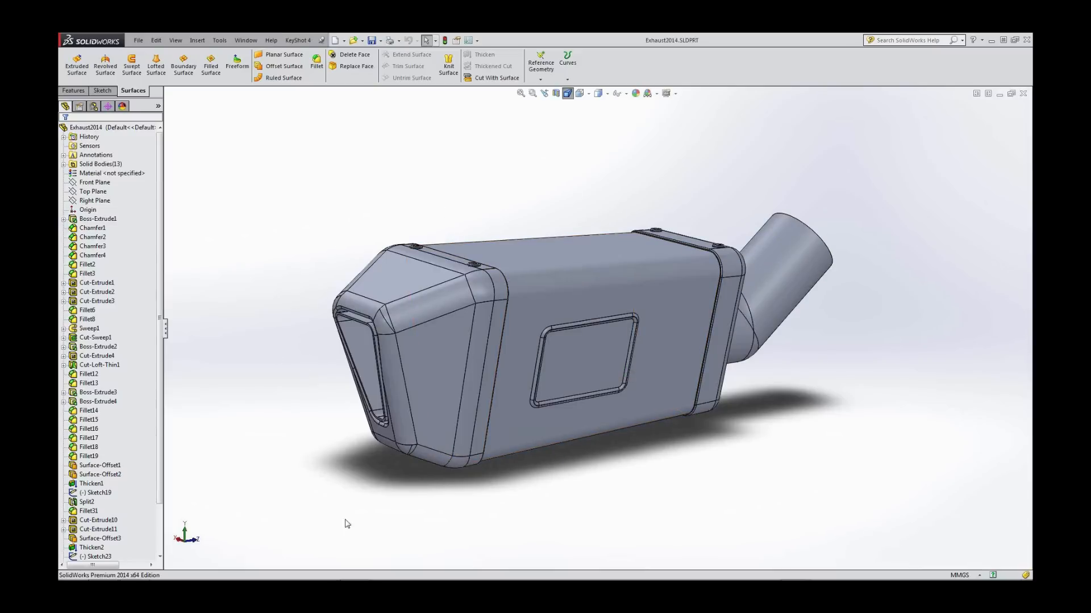
# - Expand the part's Solid Bodies folder and show the display pane to inspect the individual bodies
pyautogui.click(64, 164)
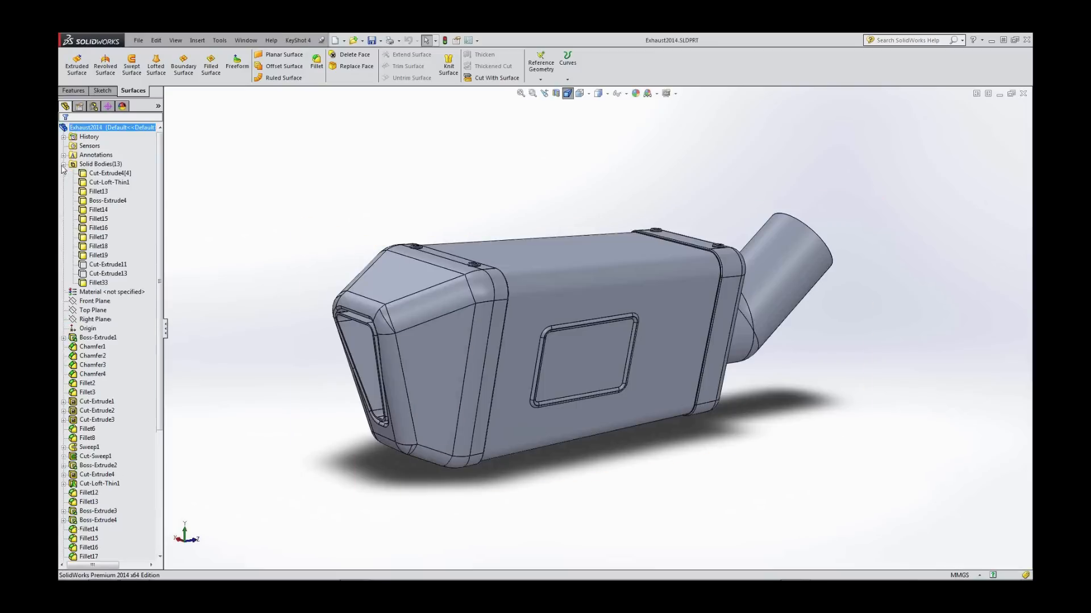
pyautogui.click(158, 106)
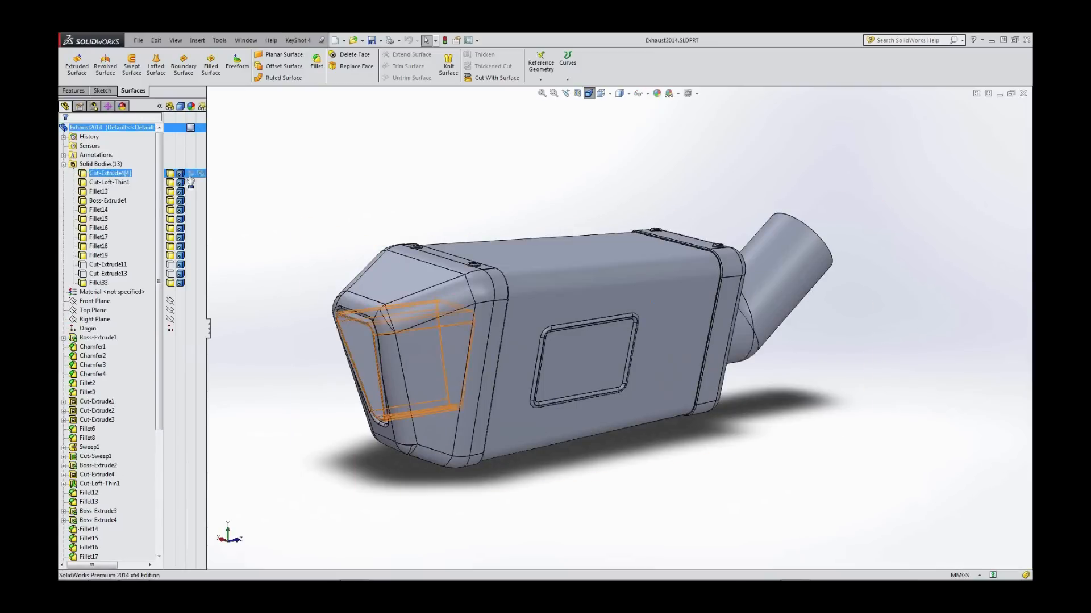
pyautogui.click(109, 173)
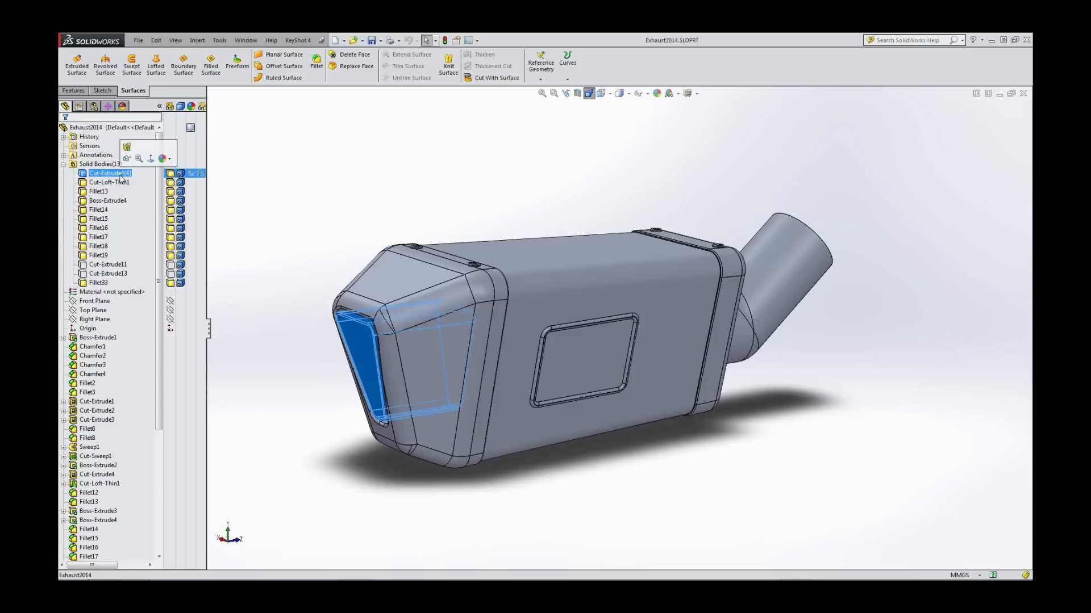
pyautogui.keyDown('ctrl'); pyautogui.click(107, 201); pyautogui.keyUp('ctrl')
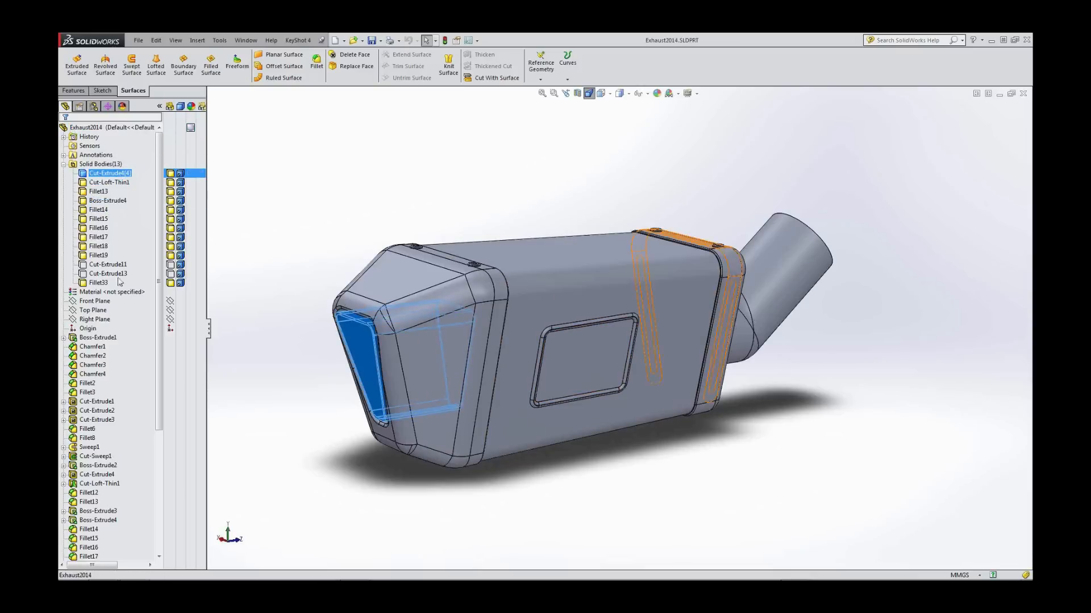
# - Apply a dark gray color, RGB 128, 128, 128, to the exhaust's main canister body
pyautogui.rightClick(573, 278)
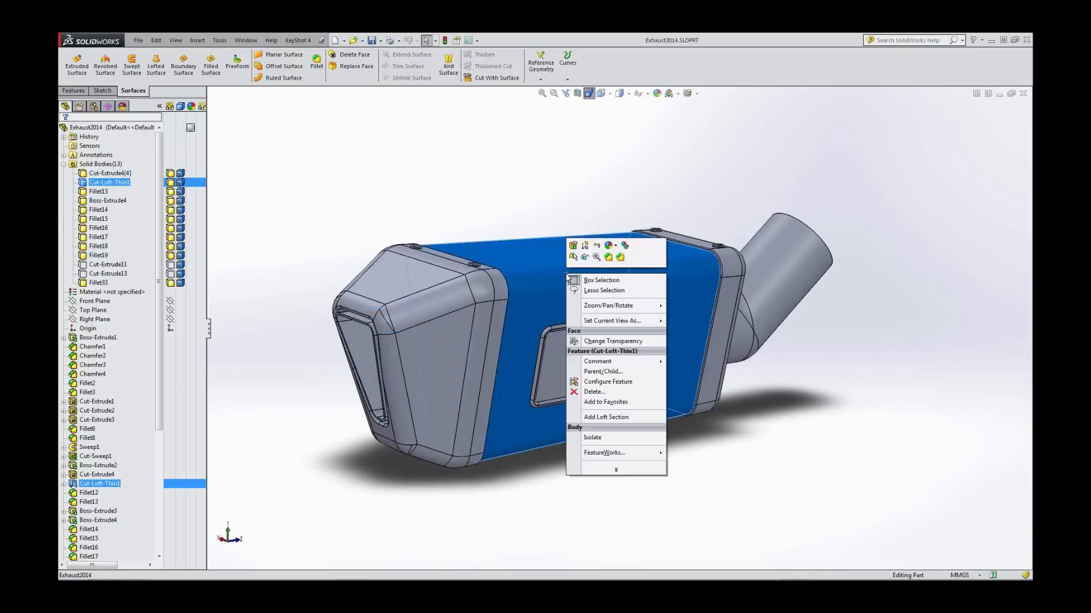
pyautogui.click(615, 247)
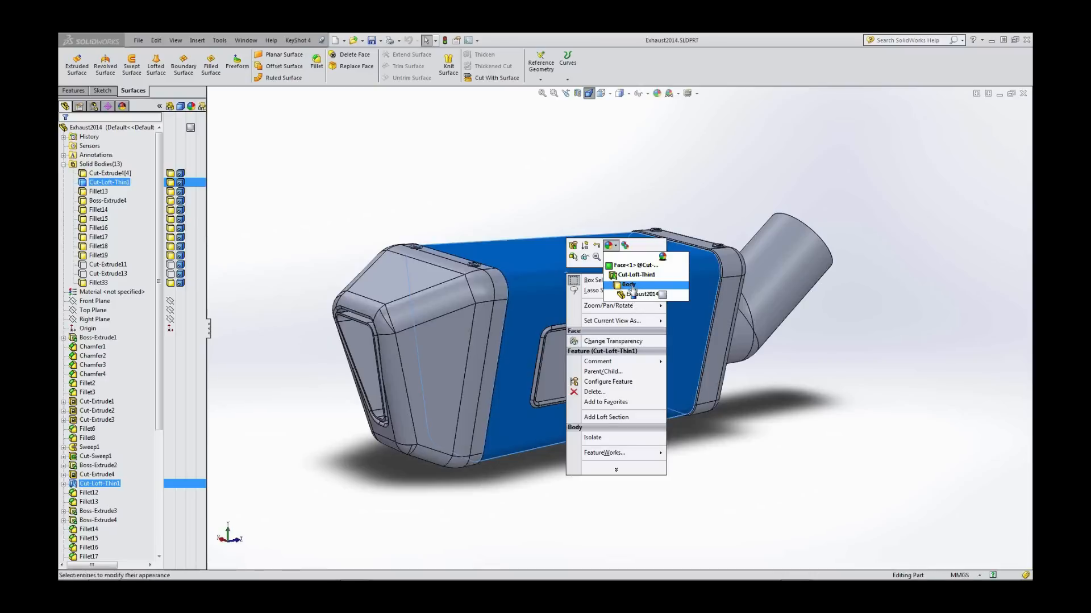
pyautogui.click(630, 285)
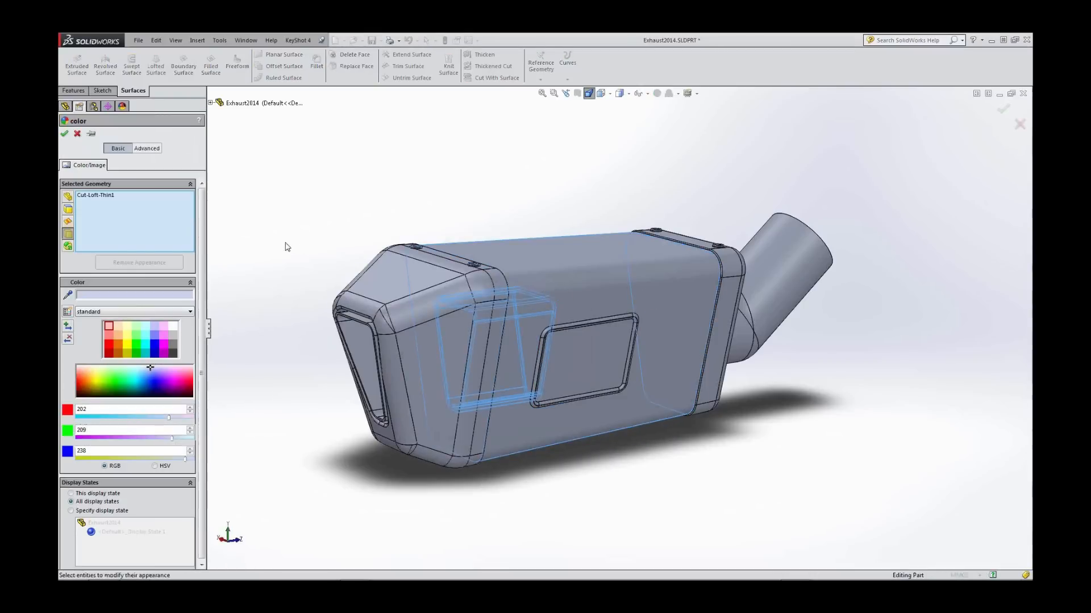
pyautogui.click(173, 343)
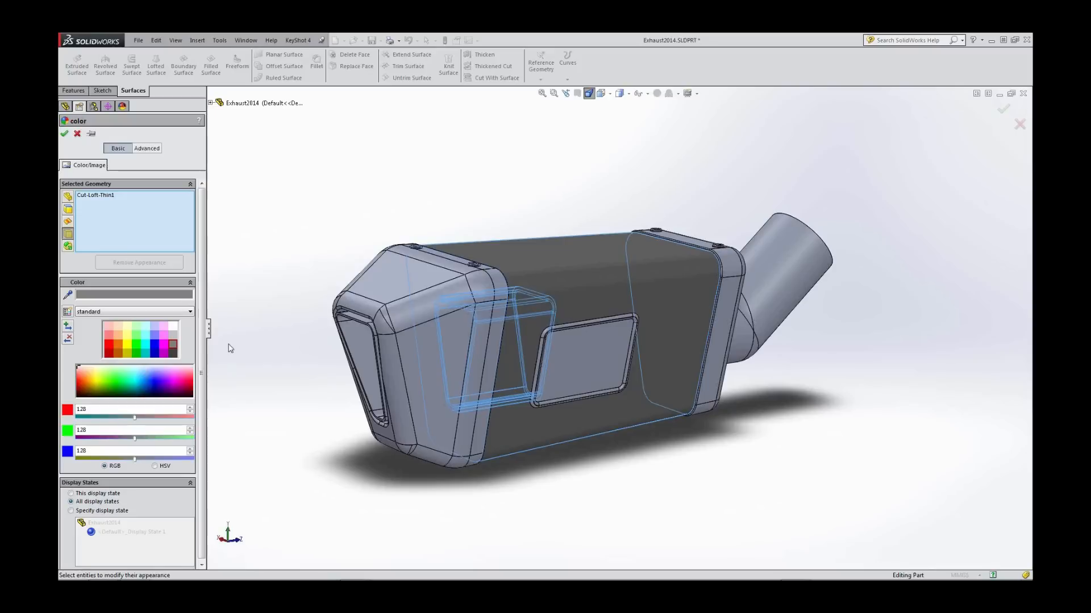
pyautogui.click(64, 134)
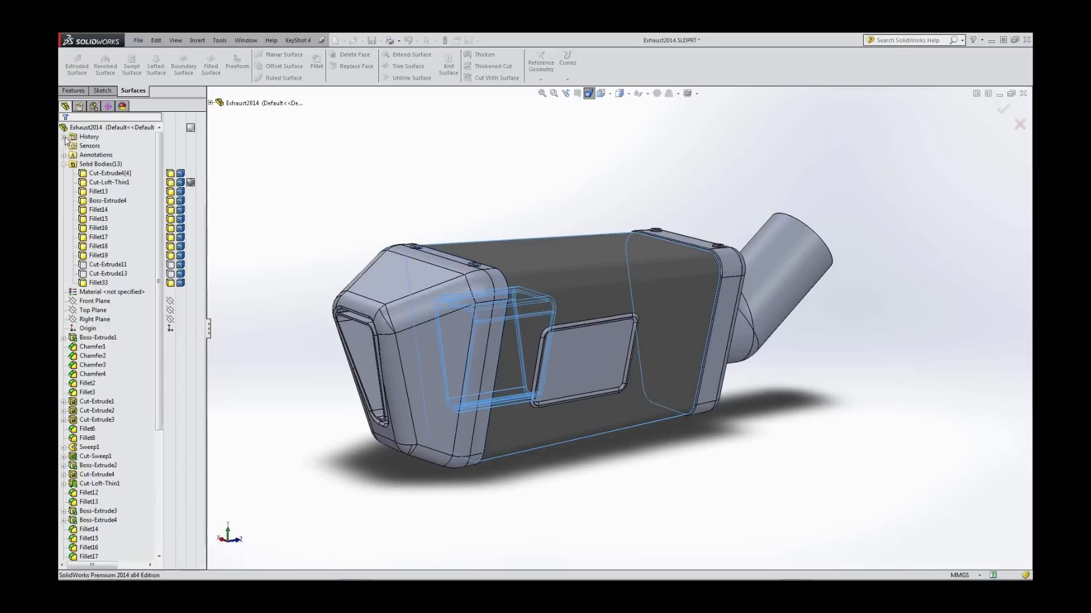
# - Copy the appearance of the Cut-Loft-Thin1 body and paste it onto the pipe body Fillet33
pyautogui.rightClick(192, 183)
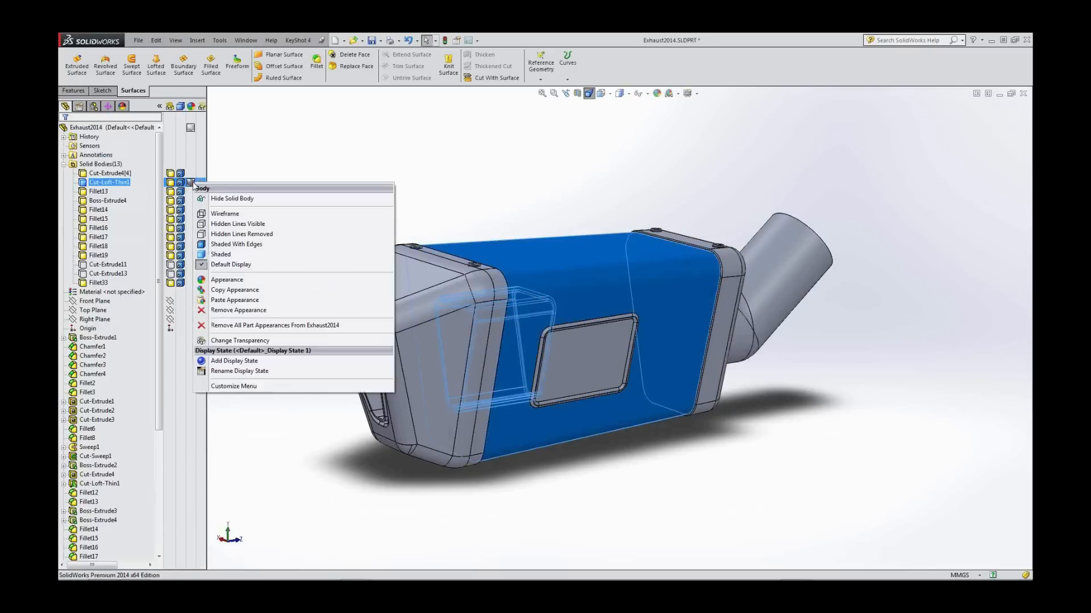
pyautogui.click(243, 290)
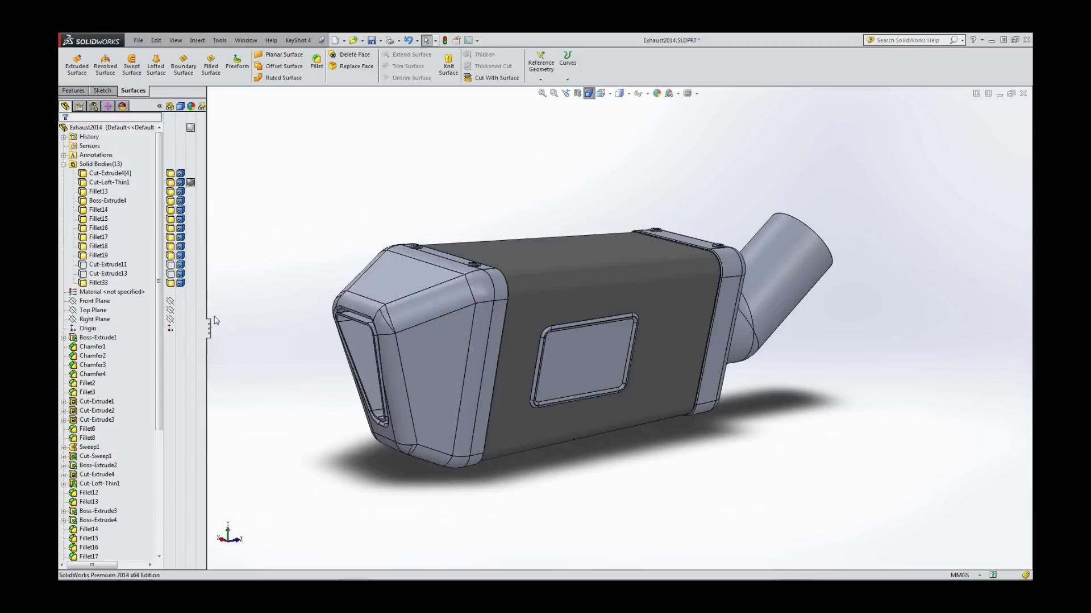
pyautogui.click(100, 283)
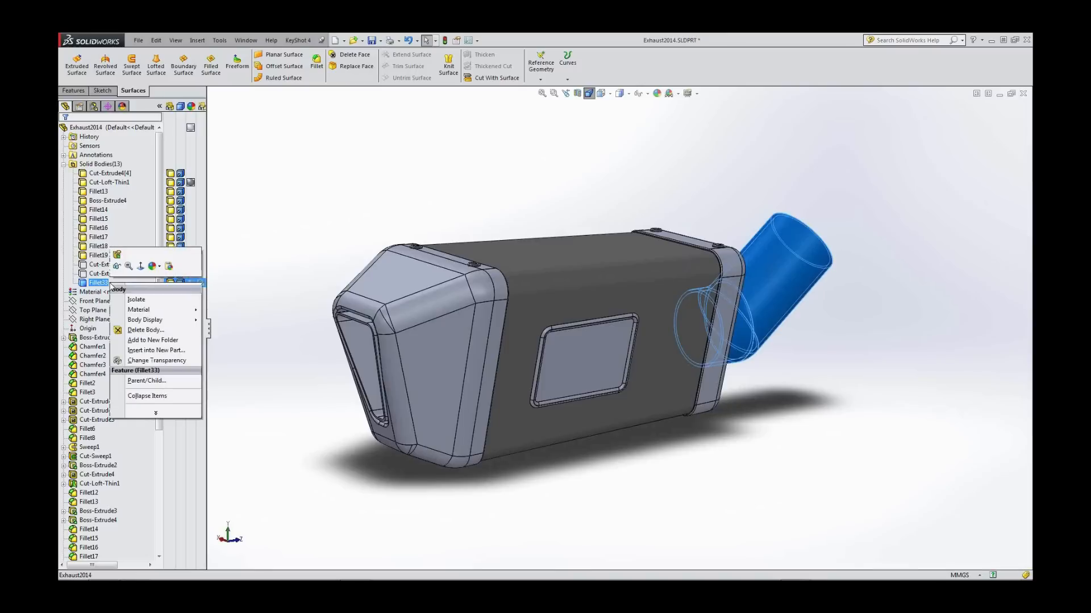
pyautogui.click(155, 413)
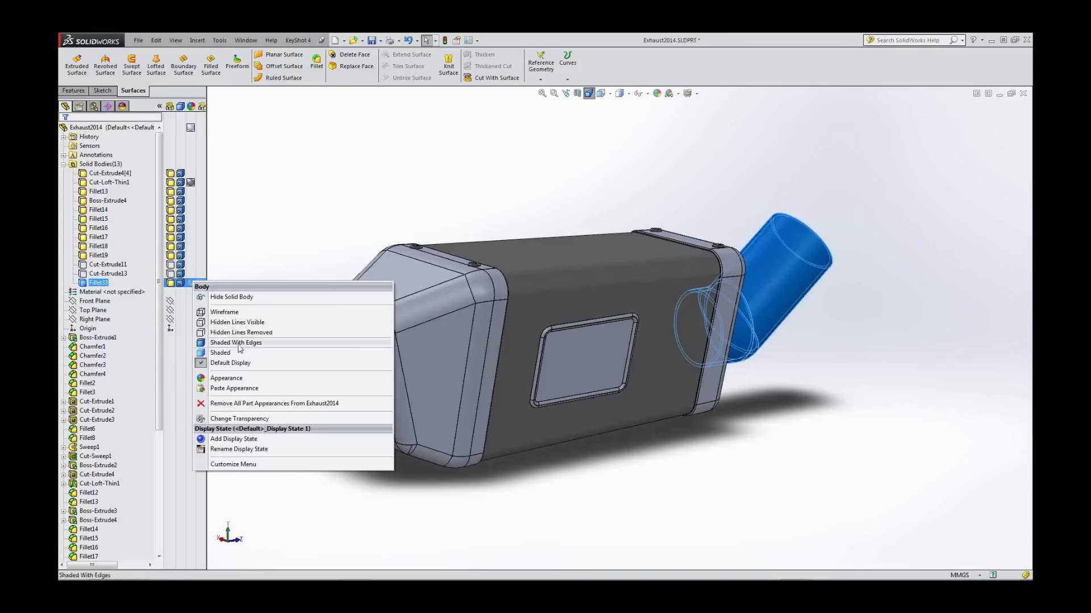
pyautogui.click(234, 388)
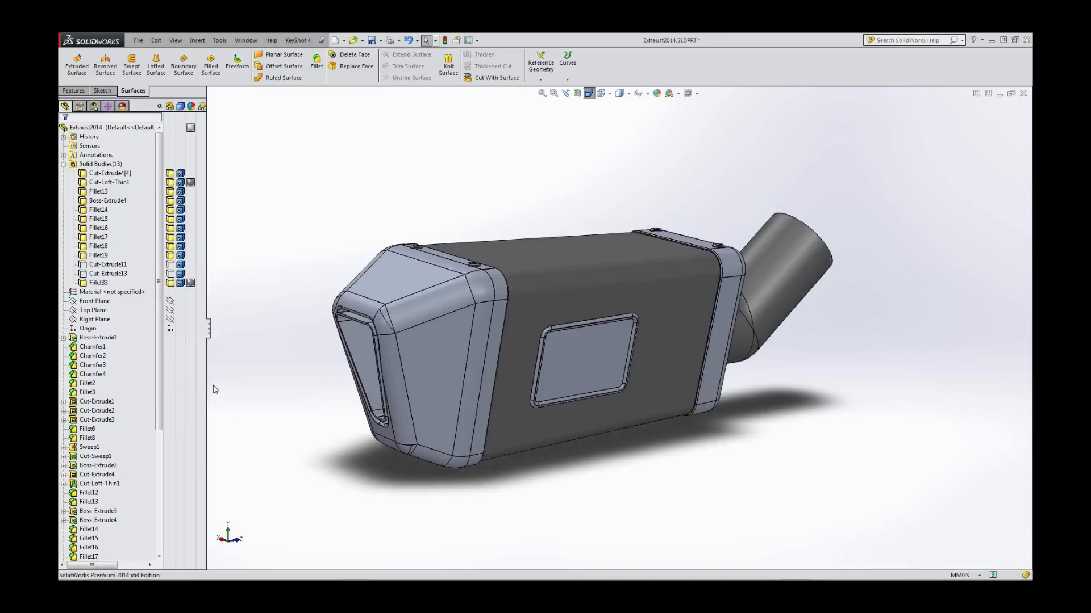
# - Apply a white color, RGB 255, 255, 255, to the badge frame body Fillet14 on the canister's side
pyautogui.click(95, 267)
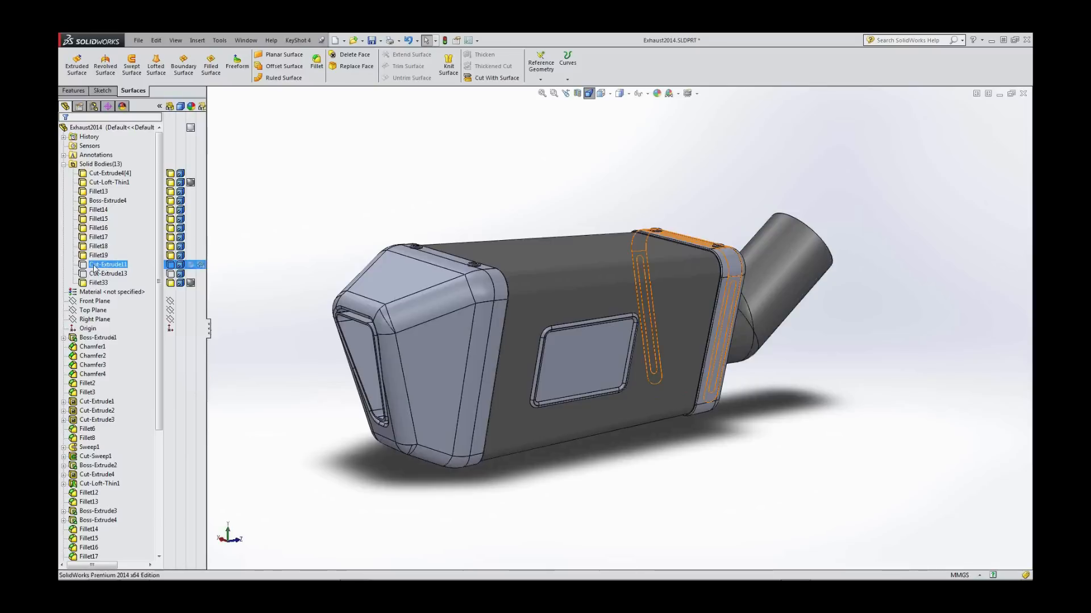
pyautogui.click(568, 324)
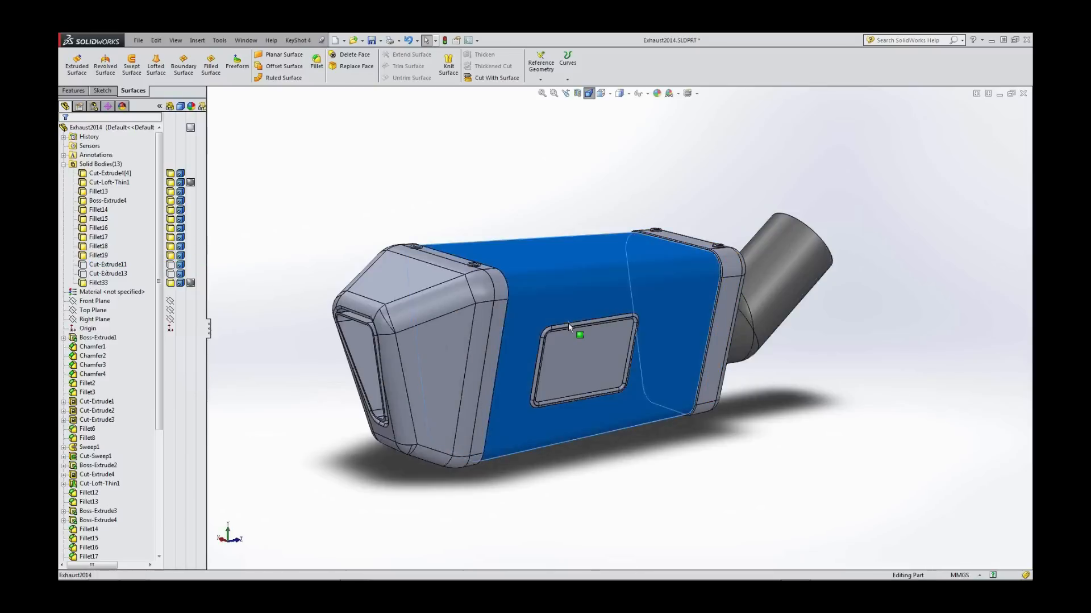
pyautogui.click(572, 327)
pyautogui.rightClick(572, 326)
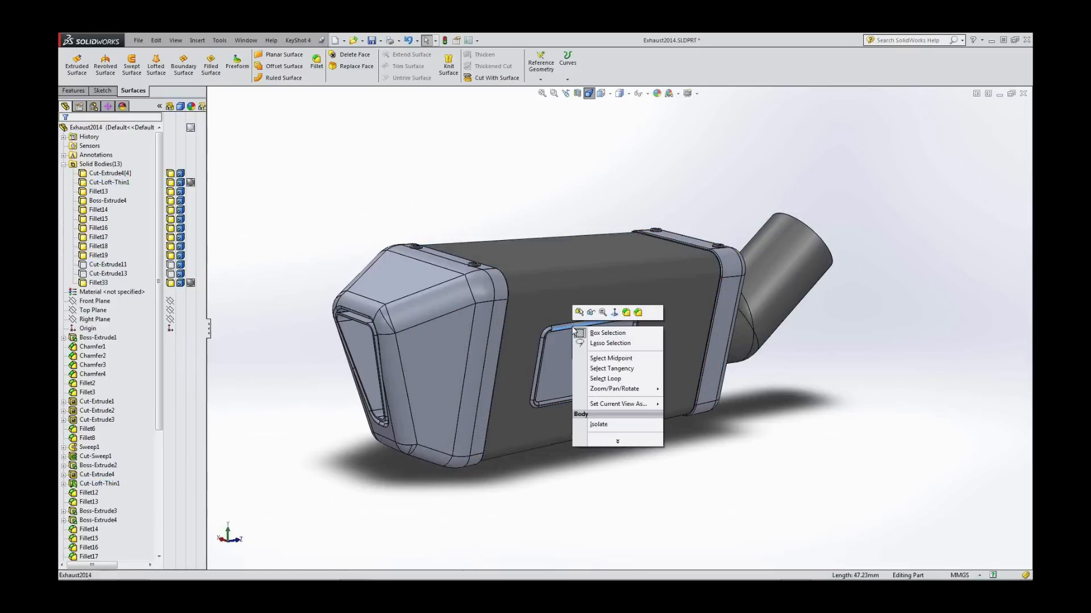
pyautogui.scroll(-3, 544, 337)
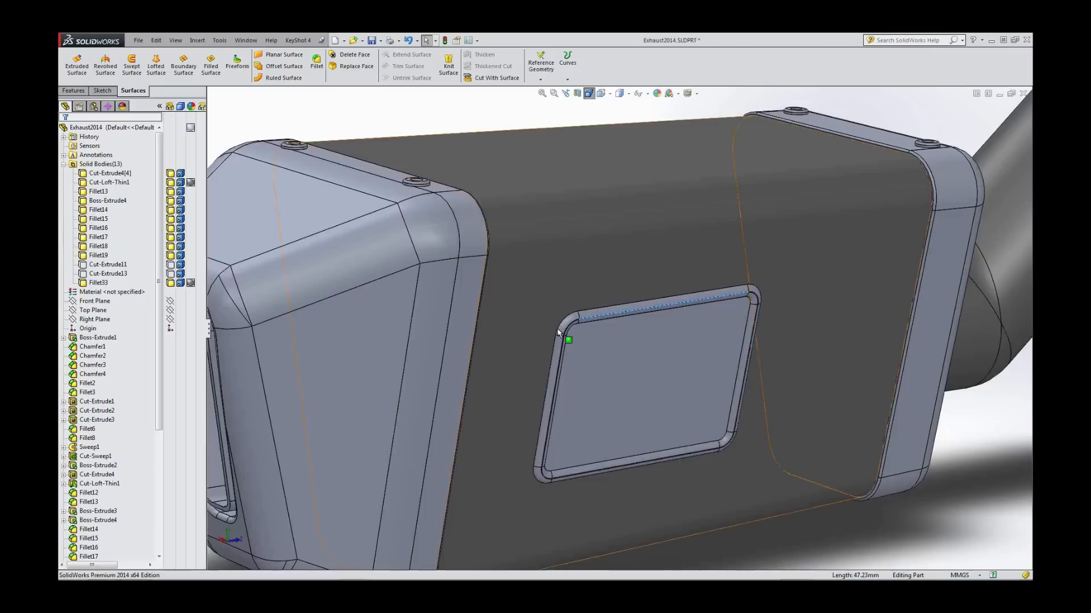
pyautogui.rightClick(561, 325)
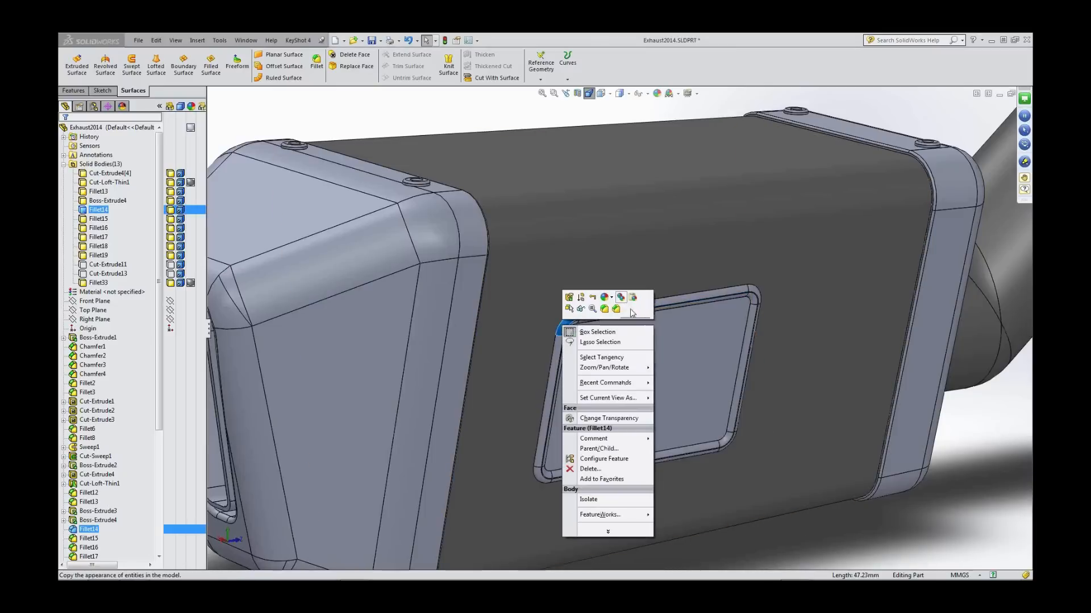
pyautogui.click(610, 298)
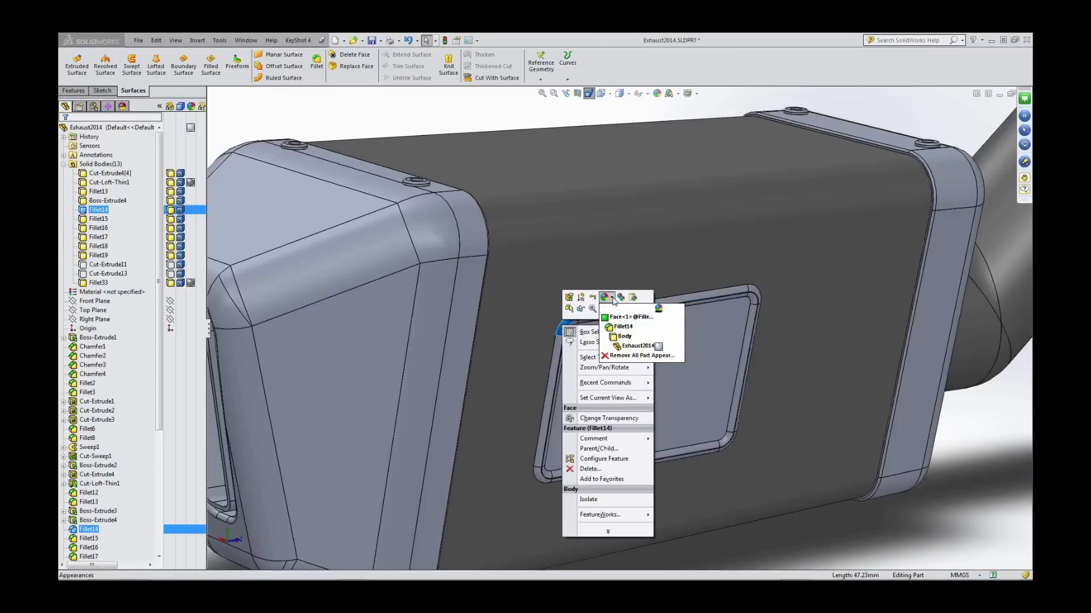
pyautogui.click(624, 337)
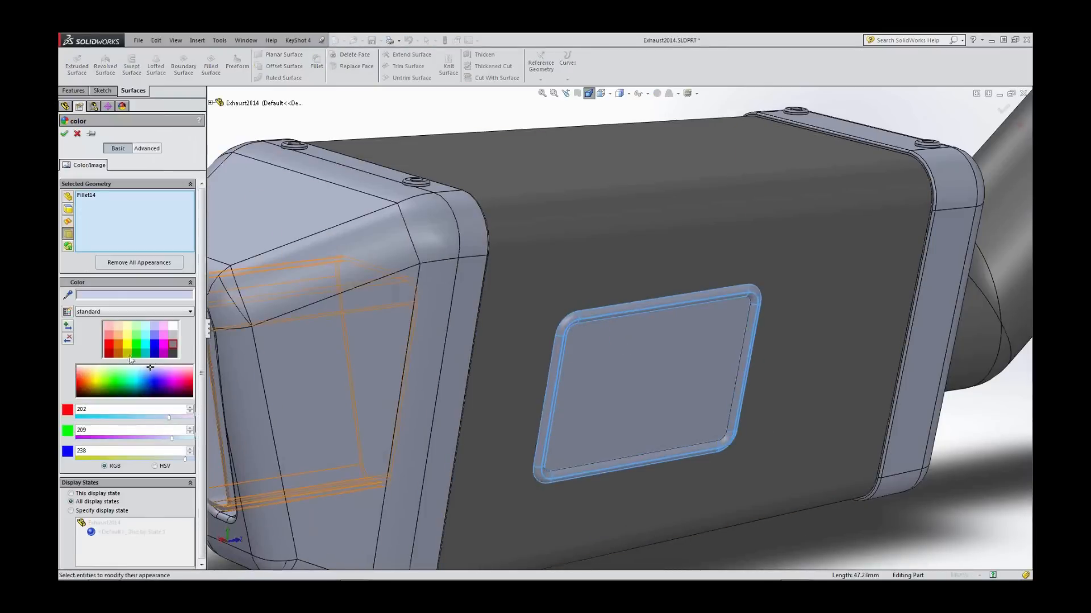
pyautogui.click(171, 328)
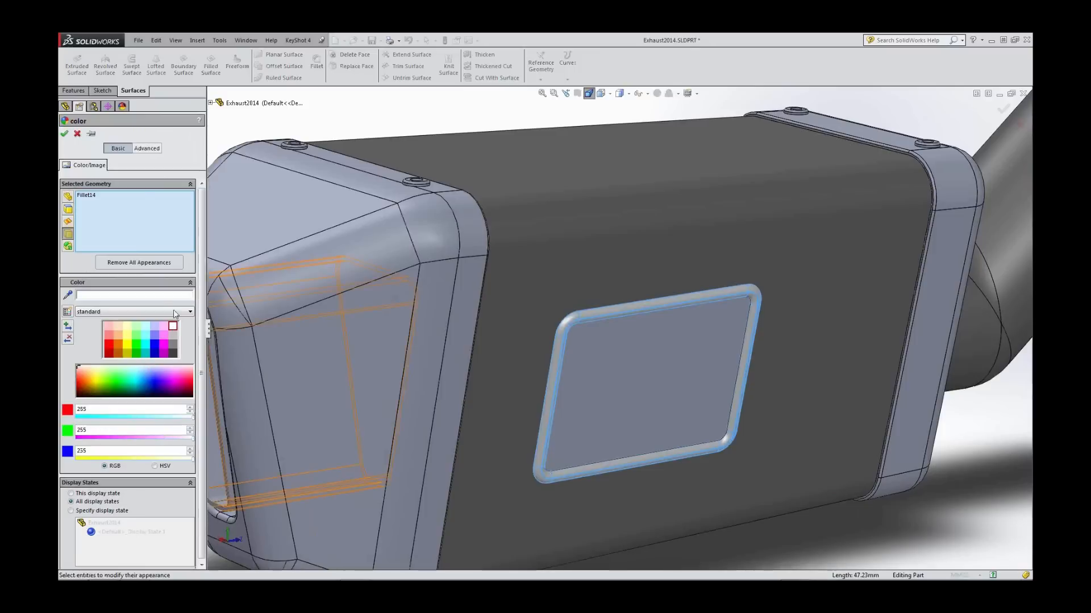
pyautogui.click(65, 134)
# - Copy the appearance of the badge frame body Fillet14
pyautogui.click(191, 210)
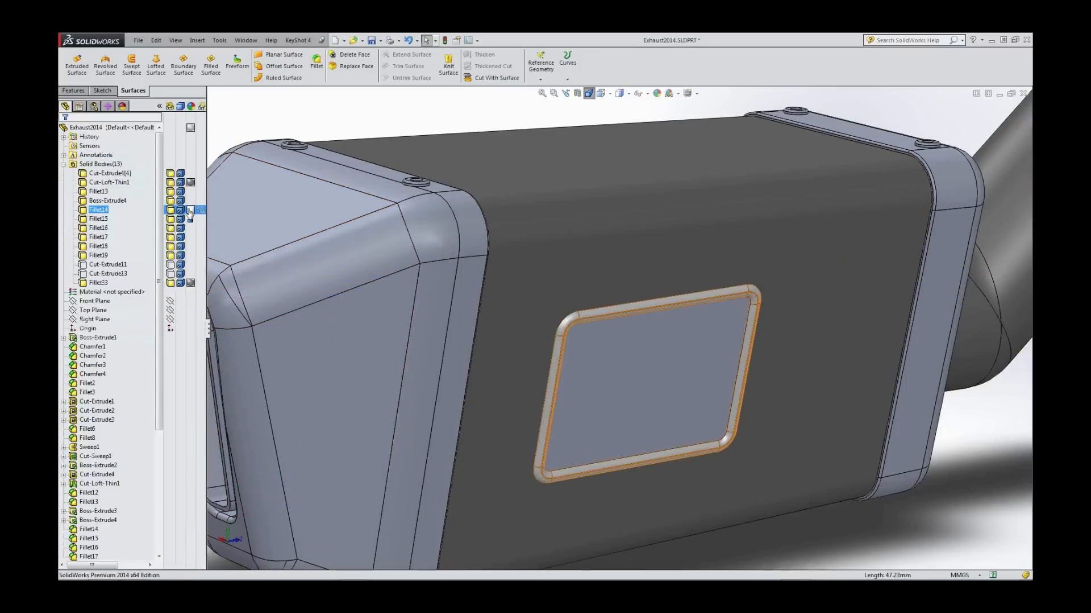
pyautogui.rightClick(189, 212)
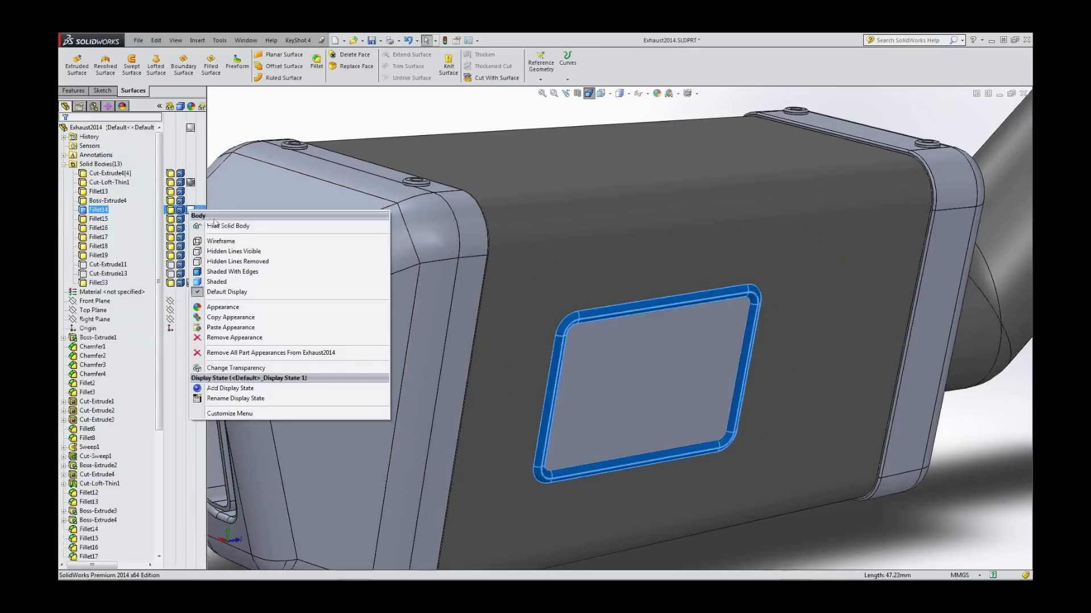
pyautogui.click(236, 318)
pyautogui.scroll(2, 411, 333)
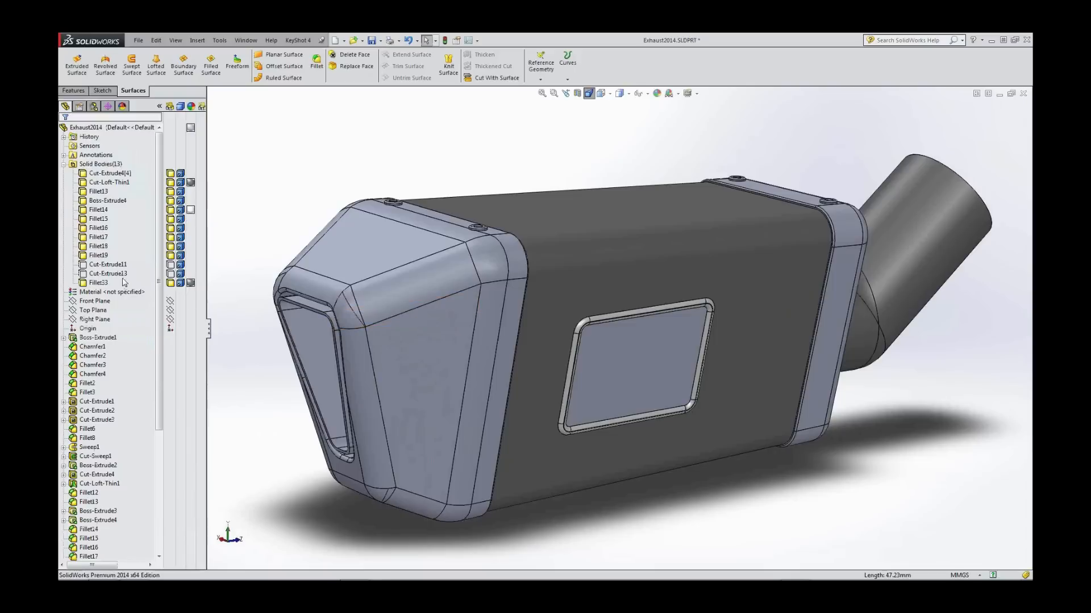
# - Paste the copied white appearance onto the bodies Cut-Extrude4[4], Fillet16 to Fillet19, Cut-Extrude11 and Cut-Extrude13
pyautogui.click(97, 255)
pyautogui.keyDown('ctrl'); pyautogui.click(98, 246); pyautogui.keyUp('ctrl')
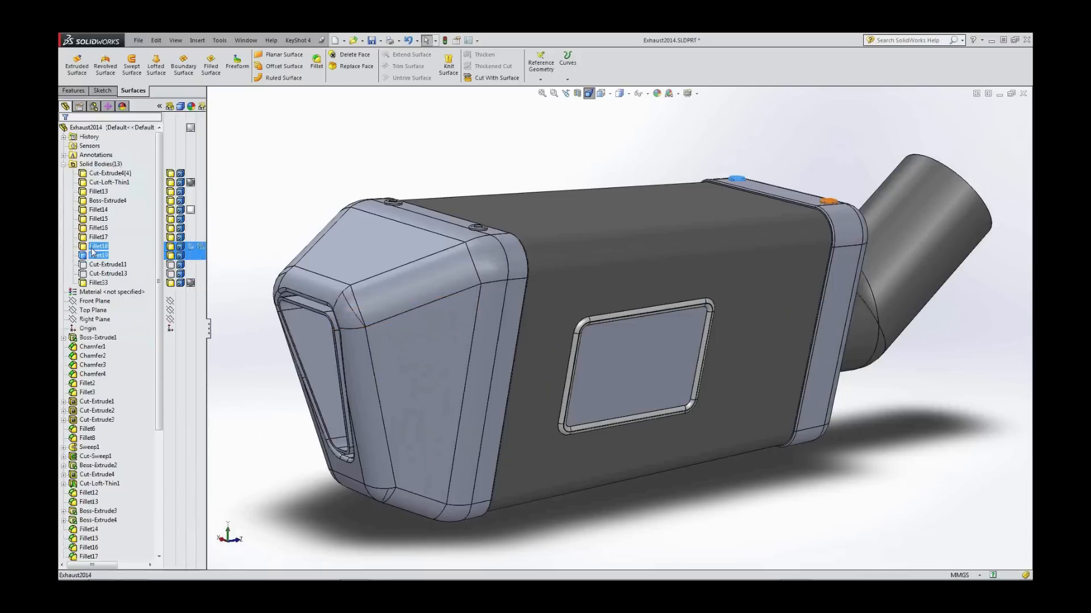
pyautogui.keyDown('ctrl'); pyautogui.click(95, 238); pyautogui.keyUp('ctrl')
pyautogui.keyDown('ctrl'); pyautogui.click(95, 229); pyautogui.keyUp('ctrl')
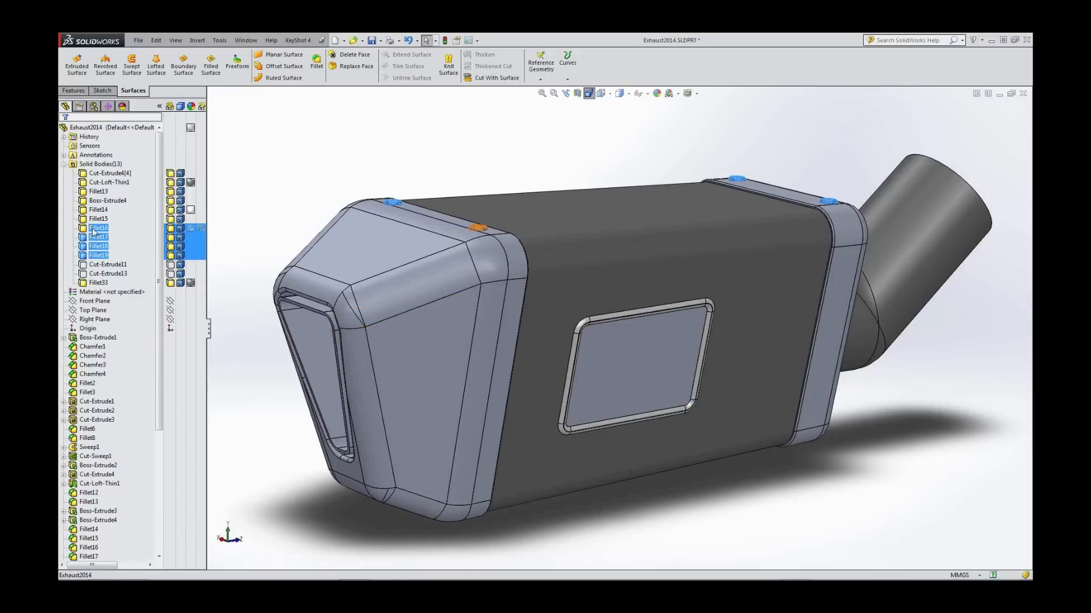
pyautogui.keyDown('ctrl'); pyautogui.click(94, 221); pyautogui.keyUp('ctrl')
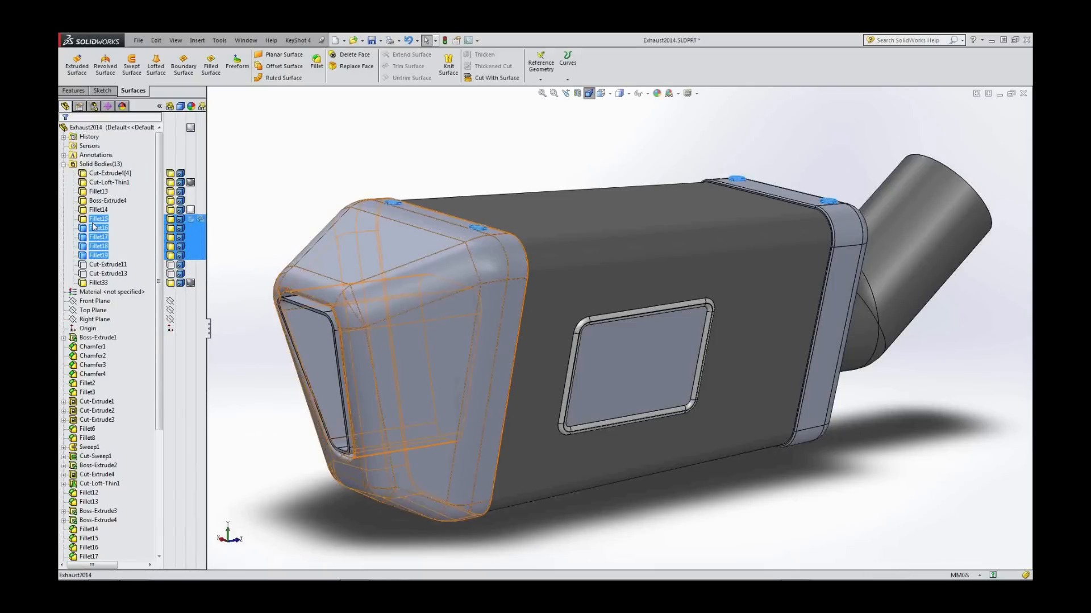
pyautogui.keyDown('ctrl'); pyautogui.click(95, 219); pyautogui.keyUp('ctrl')
pyautogui.keyDown('ctrl'); pyautogui.click(94, 201); pyautogui.keyUp('ctrl')
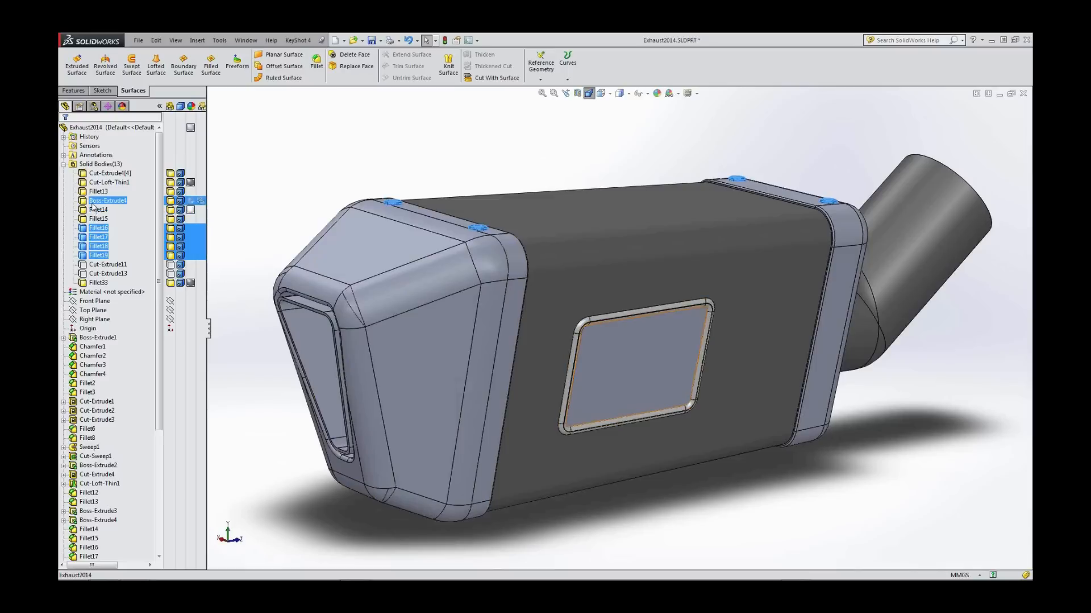
pyautogui.keyDown('ctrl'); pyautogui.click(93, 192); pyautogui.keyUp('ctrl')
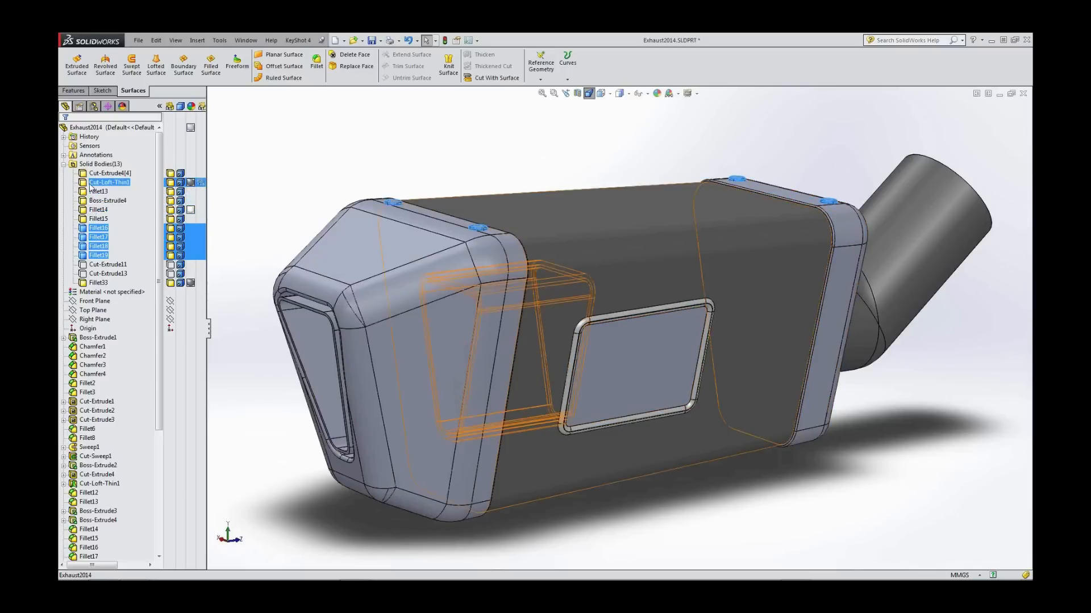
pyautogui.keyDown('ctrl'); pyautogui.click(90, 175); pyautogui.keyUp('ctrl')
pyautogui.keyDown('ctrl'); pyautogui.click(94, 266); pyautogui.keyUp('ctrl')
pyautogui.keyDown('ctrl'); pyautogui.click(95, 273); pyautogui.keyUp('ctrl')
pyautogui.rightClick(190, 275)
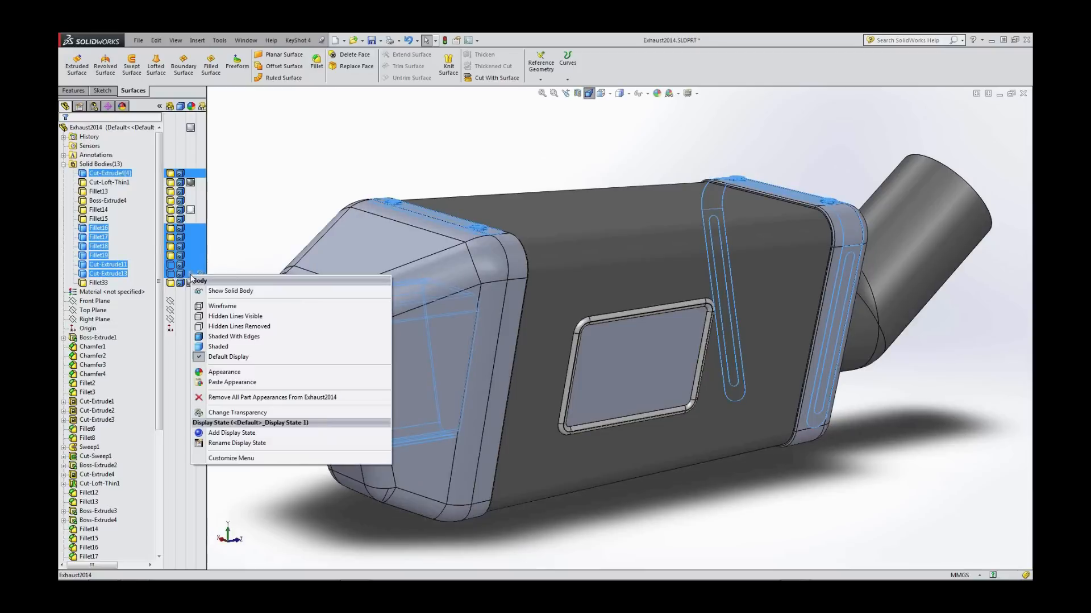
pyautogui.click(231, 383)
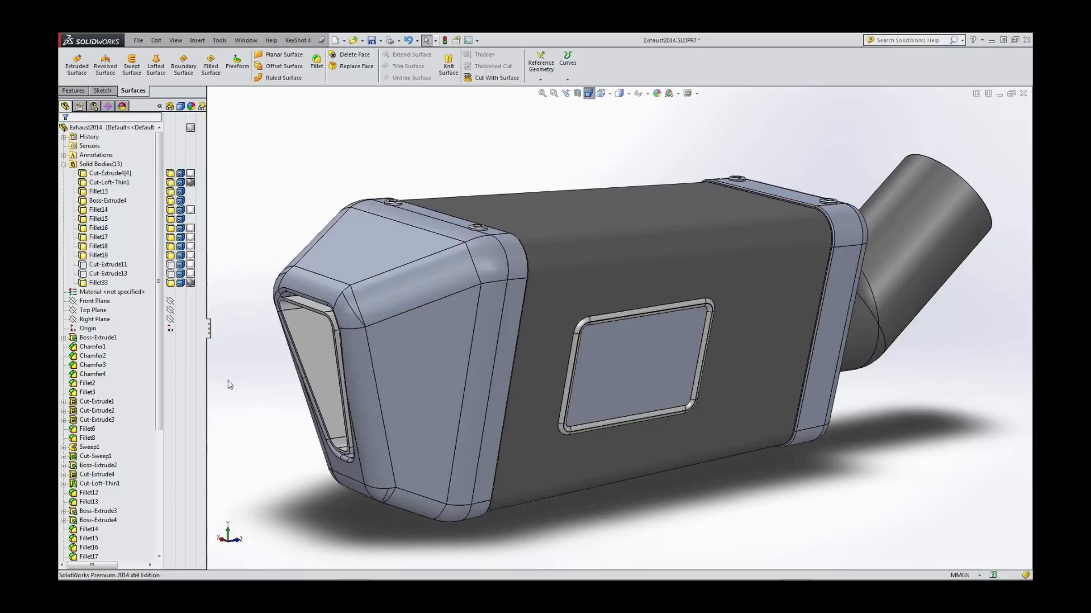
# - Apply a near-black gray color, RGB 64, 64, 64, to the end cap body Fillet15
pyautogui.click(99, 221)
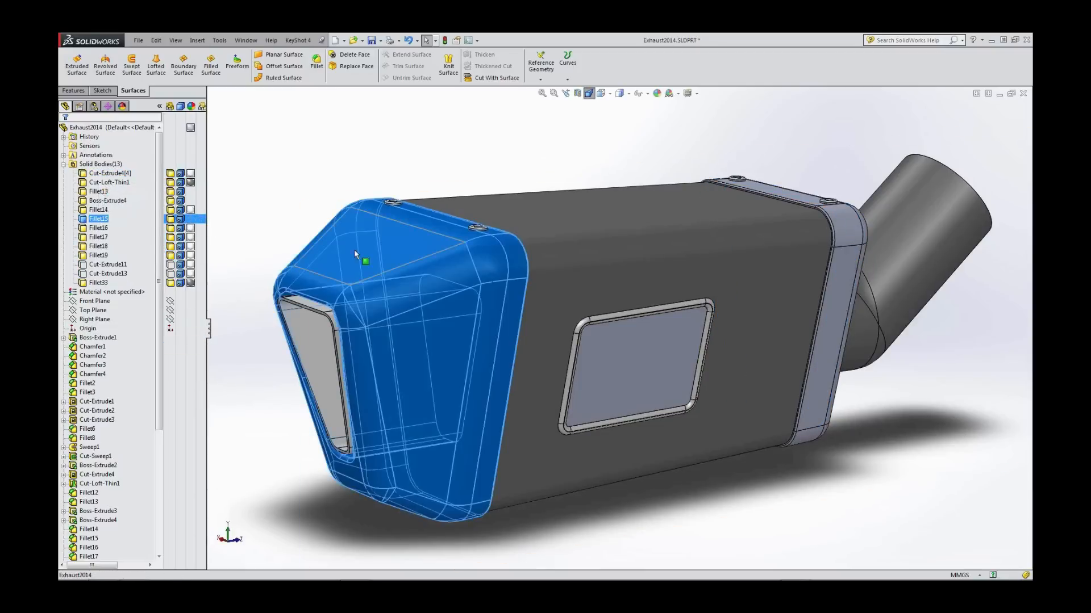
pyautogui.rightClick(386, 254)
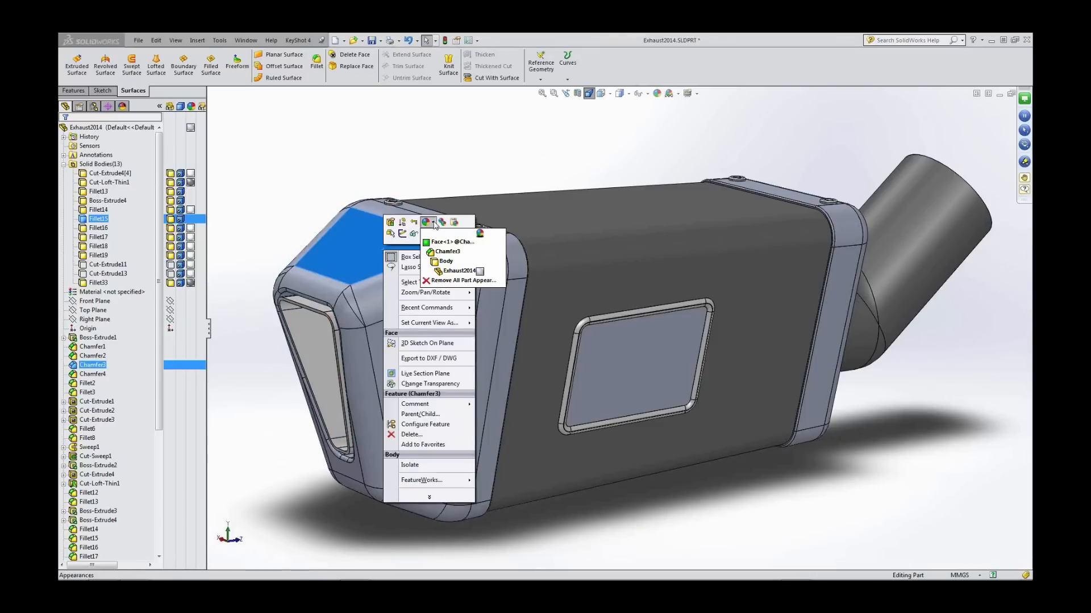
pyautogui.moveTo(427, 222)
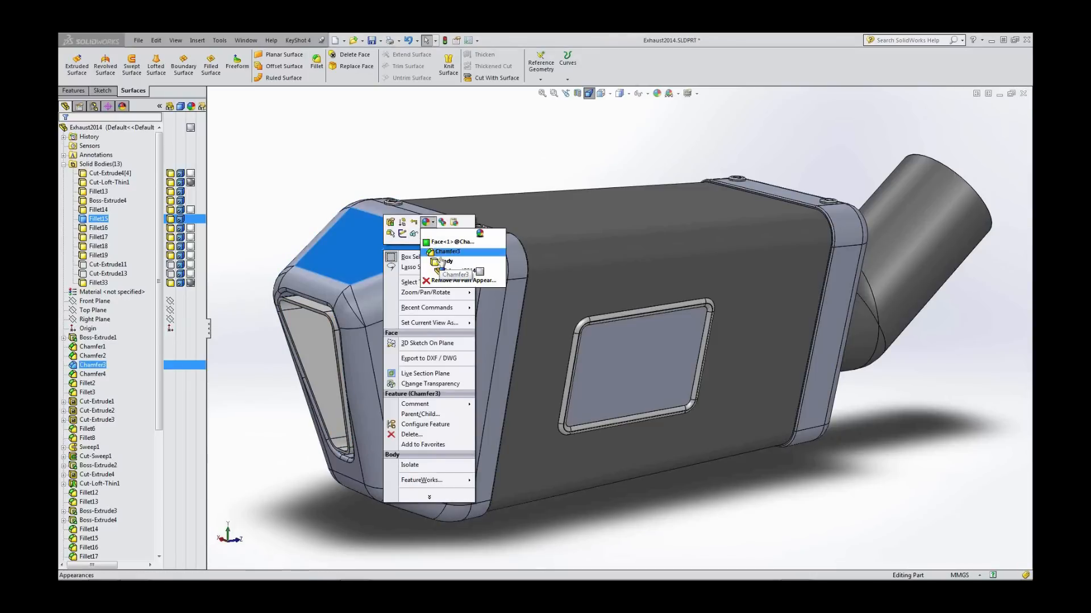
pyautogui.click(442, 262)
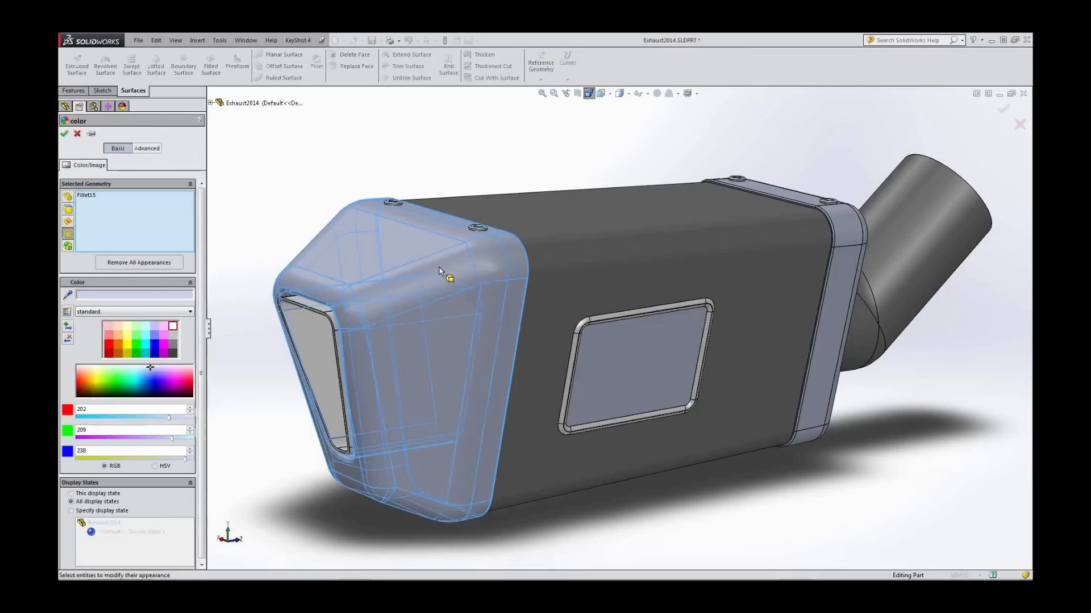
pyautogui.click(172, 353)
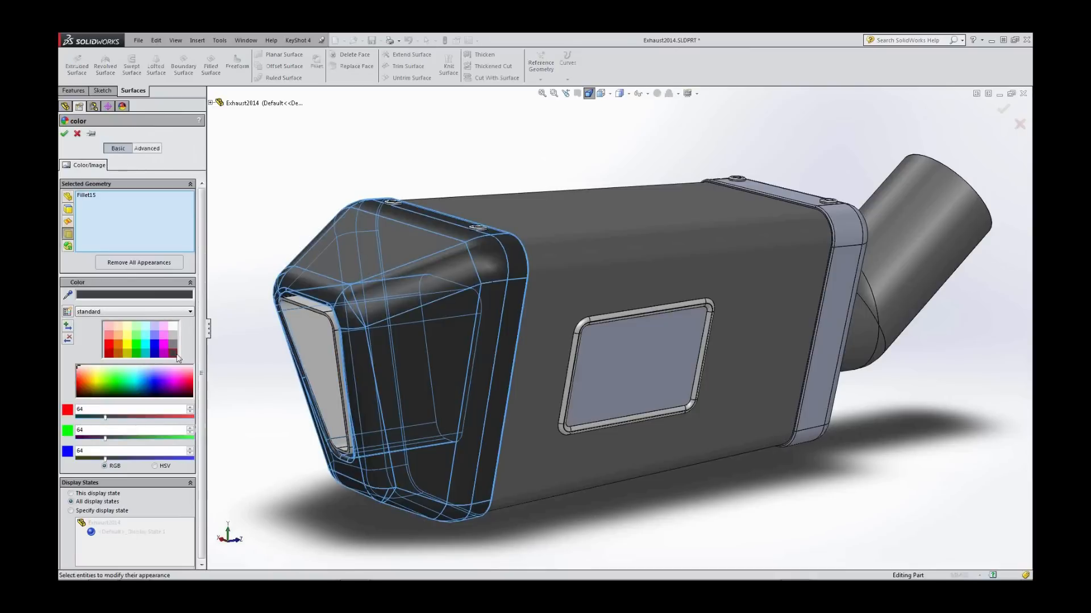
pyautogui.click(64, 133)
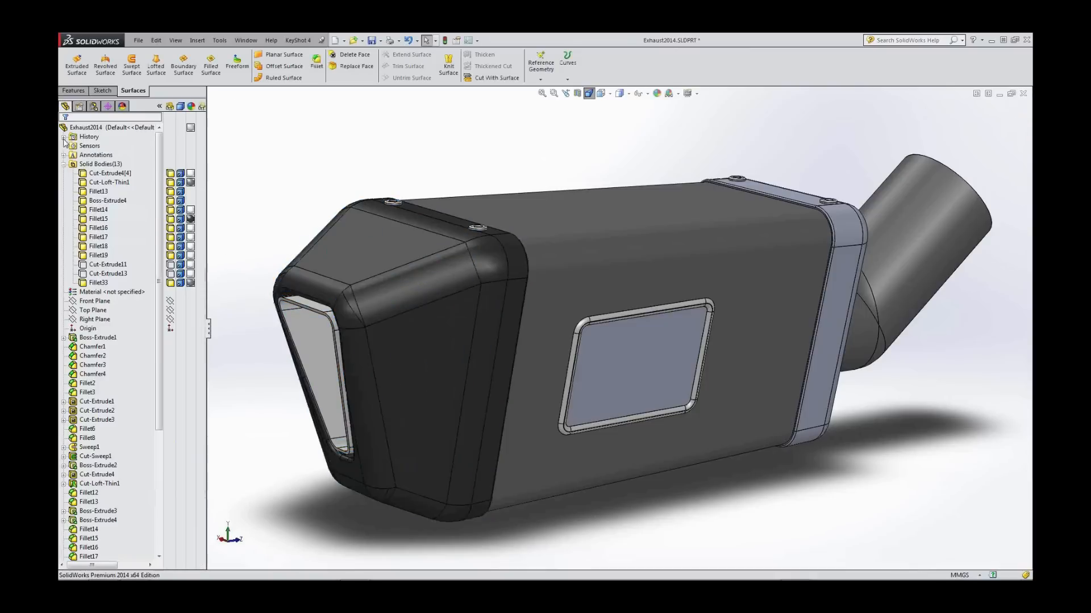
# - Copy the appearance of the end cap body Fillet15 and paste it onto the pipe-side band body Fillet13
pyautogui.rightClick(192, 223)
pyautogui.click(239, 328)
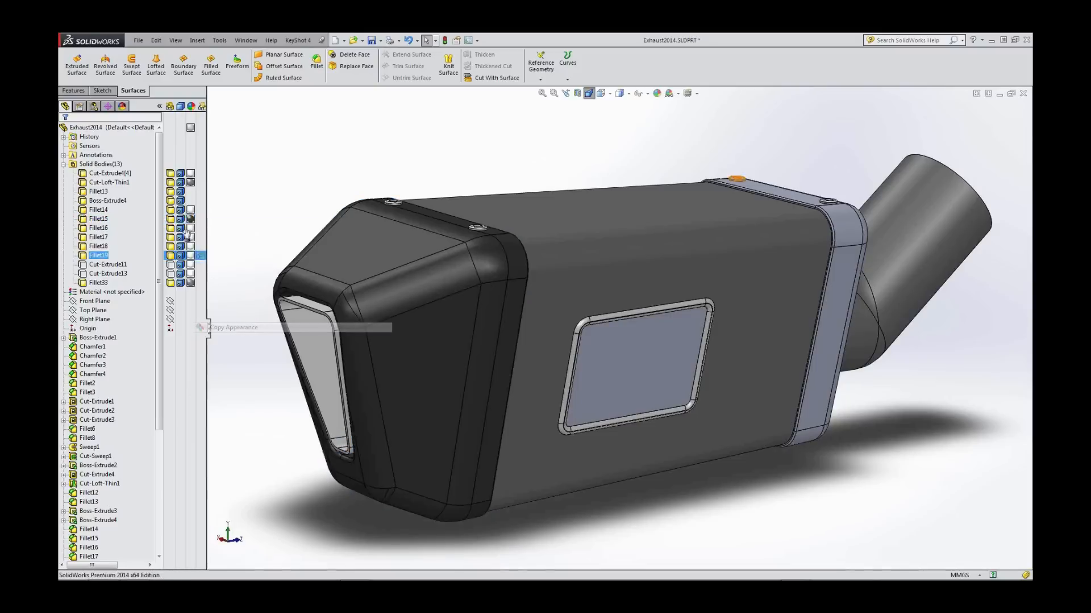
pyautogui.click(108, 182)
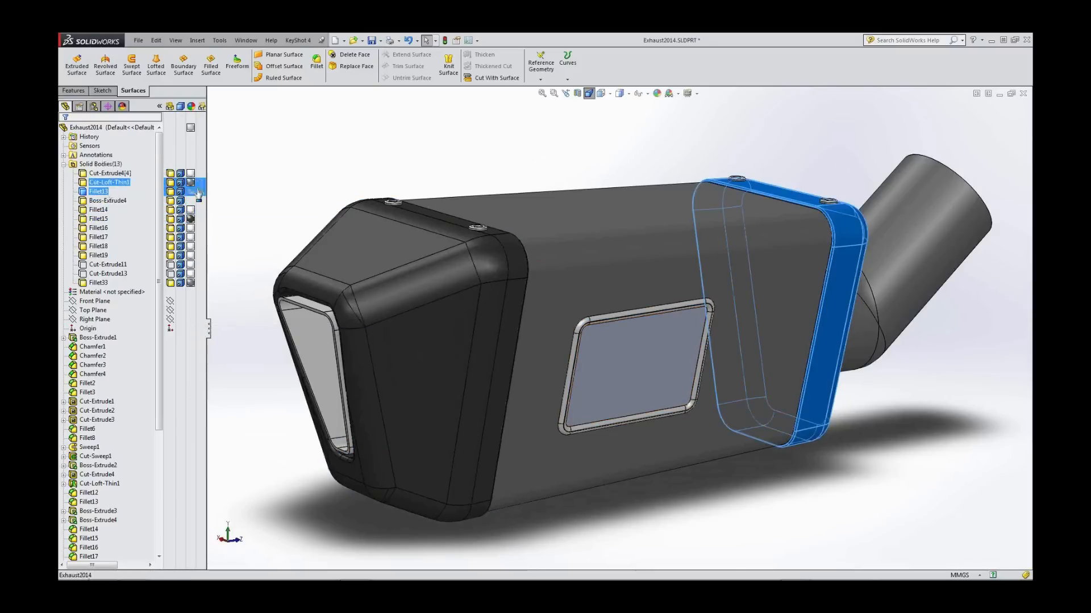
pyautogui.click(198, 195)
pyautogui.rightClick(193, 194)
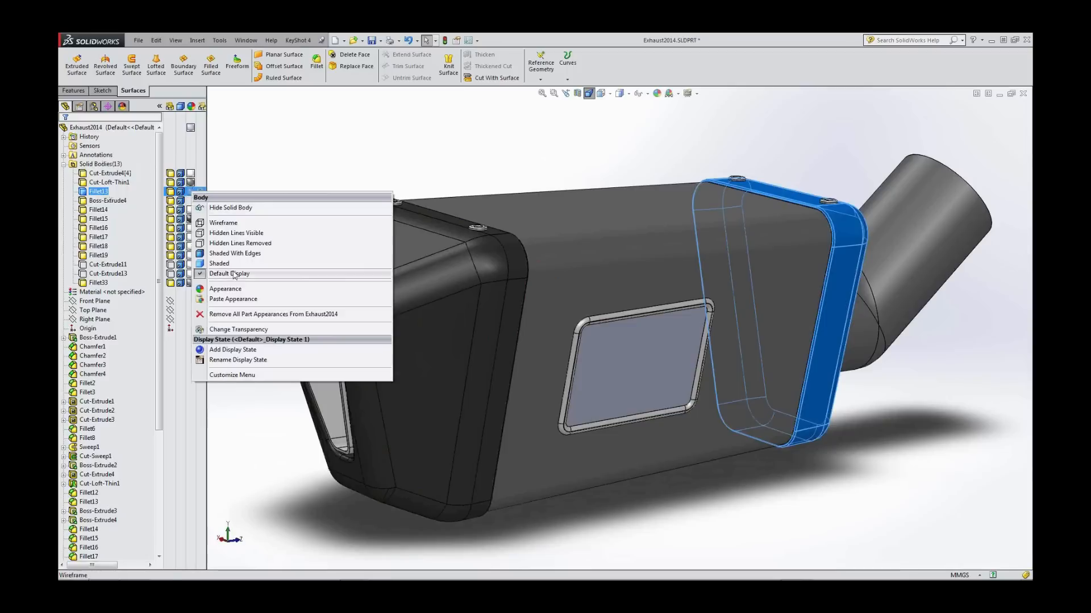
pyautogui.click(236, 299)
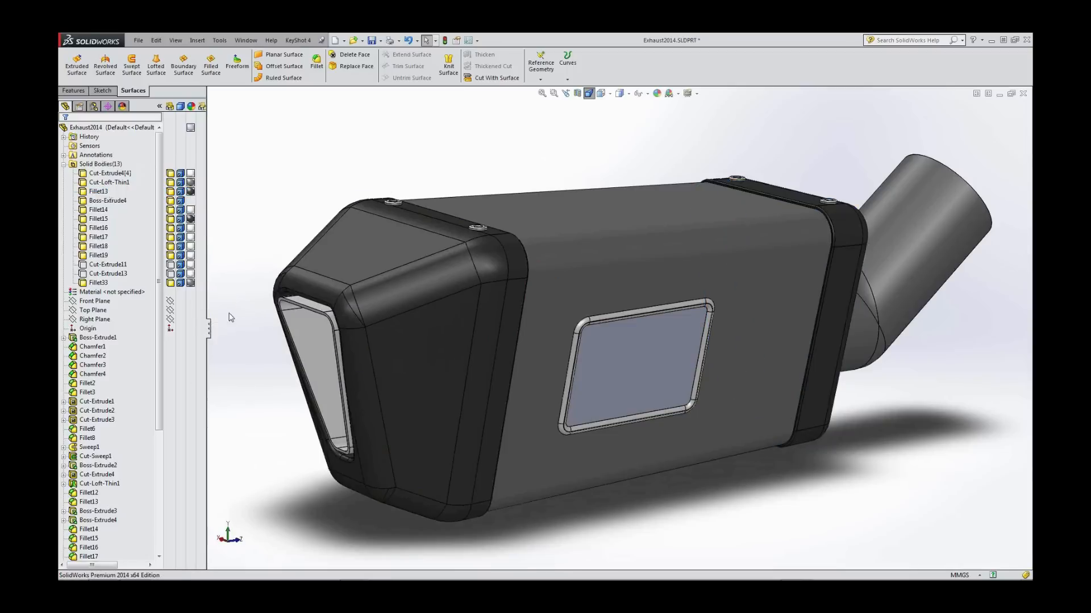
# - Apply a bright red color to the outer face of the badge plate Boss-Extrude4 only
pyautogui.click(191, 202)
pyautogui.click(191, 202)
pyautogui.click(108, 201)
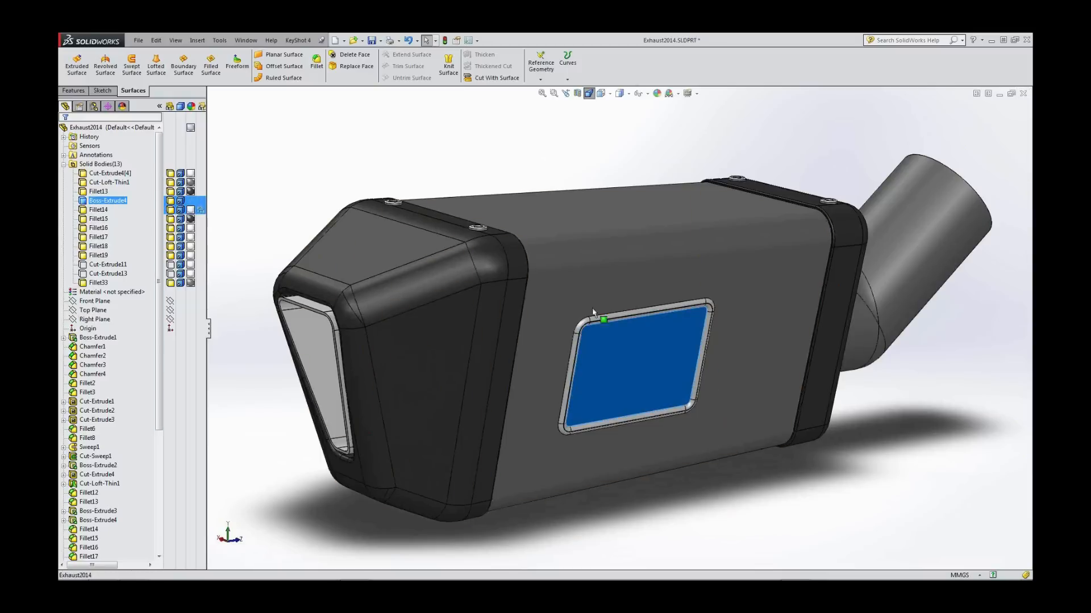
pyautogui.rightClick(637, 376)
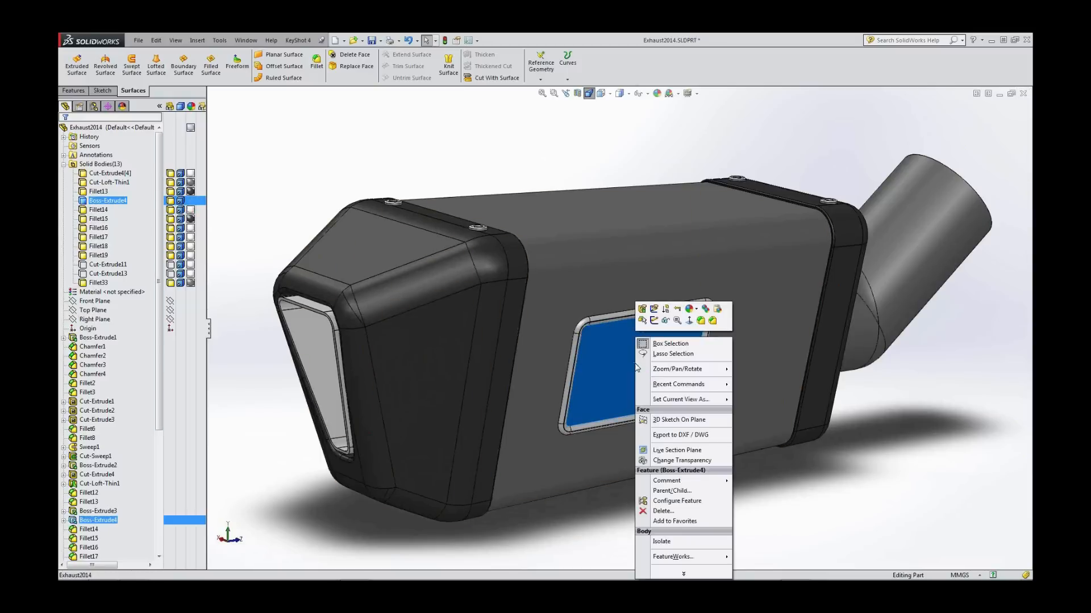
pyautogui.click(696, 310)
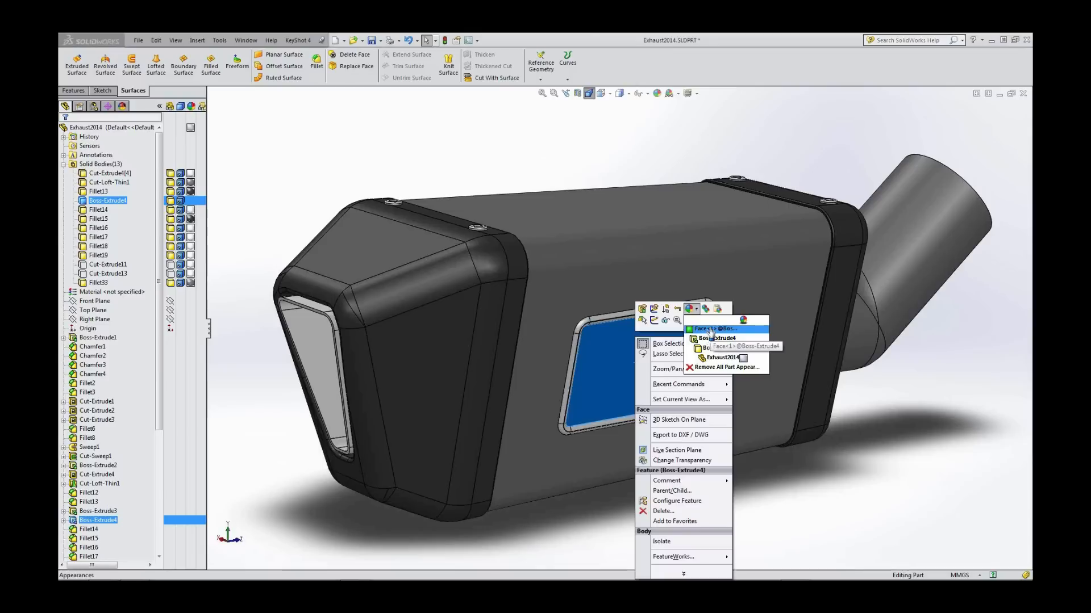
pyautogui.click(711, 329)
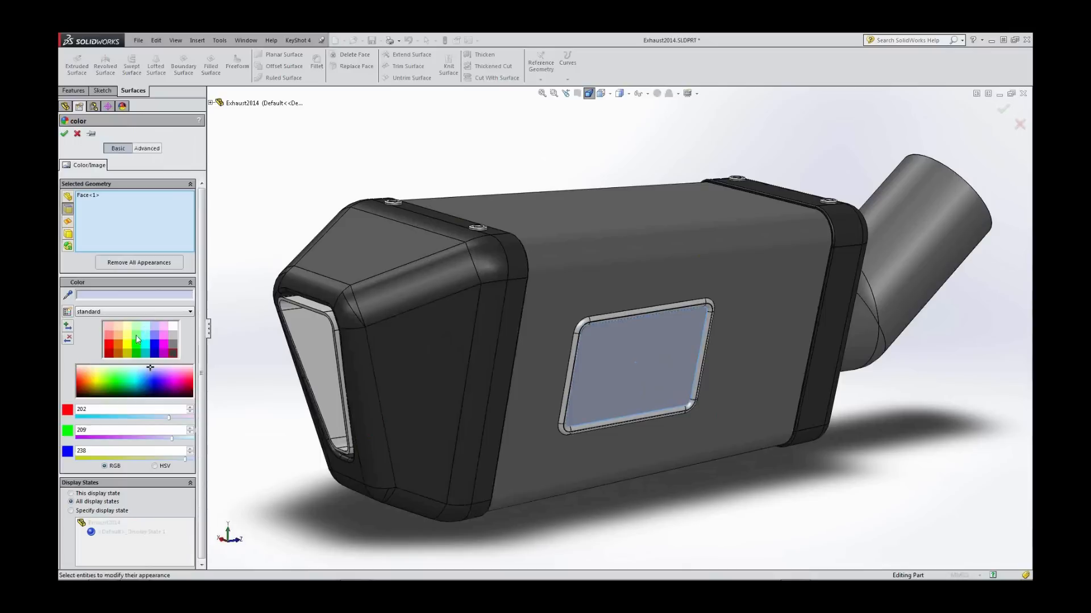
pyautogui.click(108, 347)
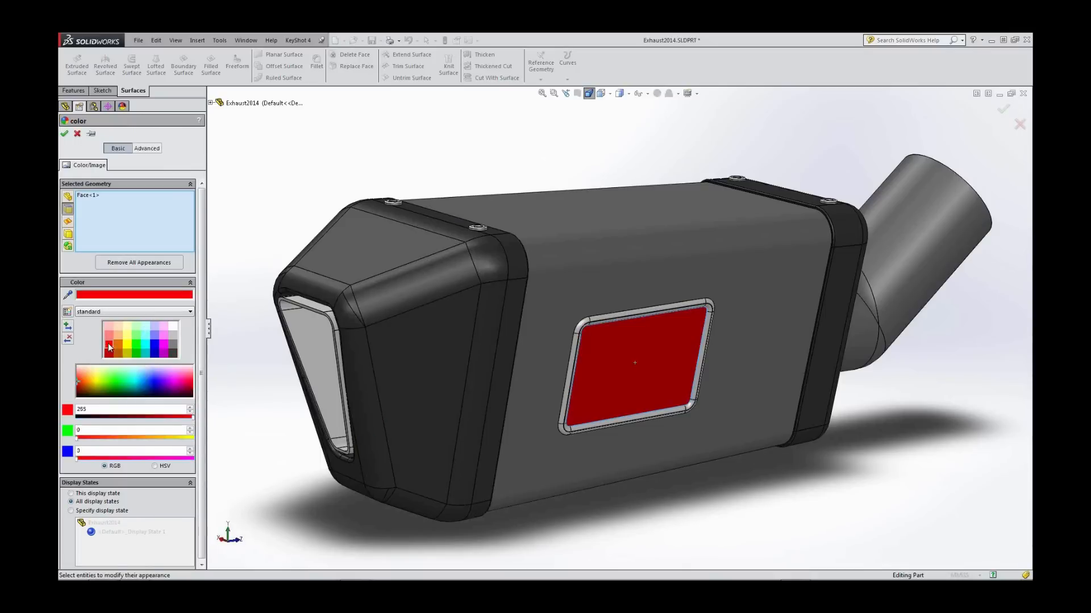
pyautogui.click(65, 135)
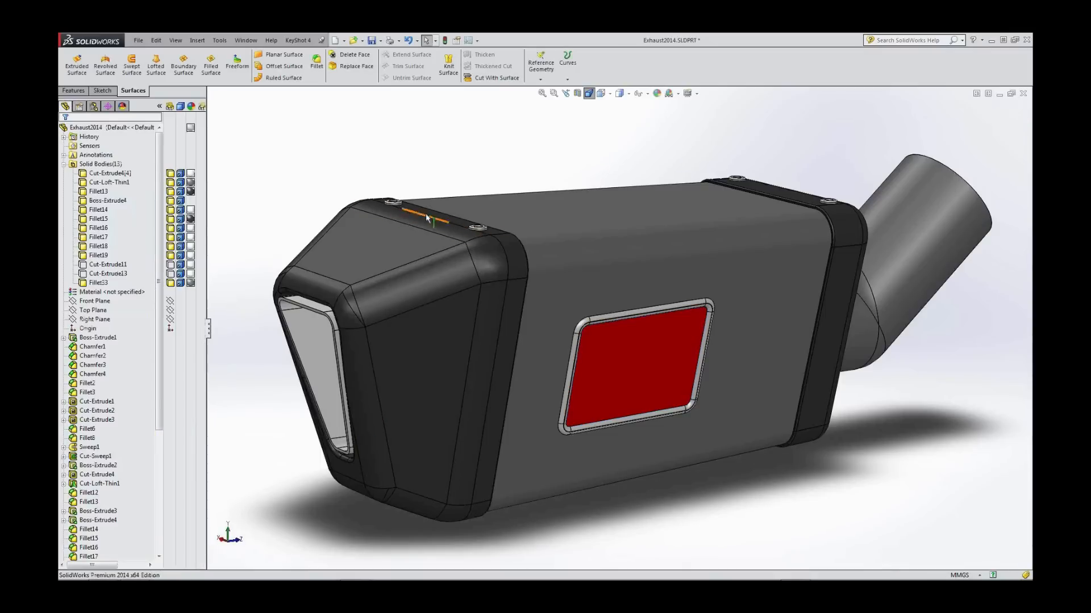
pyautogui.scroll(1, 486, 221)
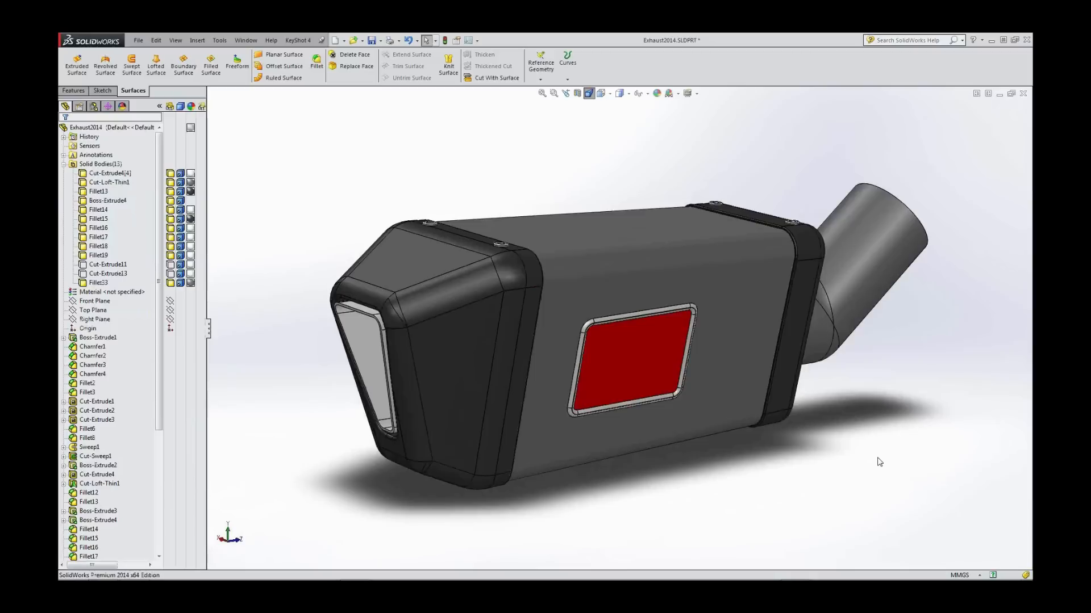
# - Set the KeyShot4 add-in to load at start-up in the Add-Ins settings and accept them
pyautogui.scroll(1, 877, 458)
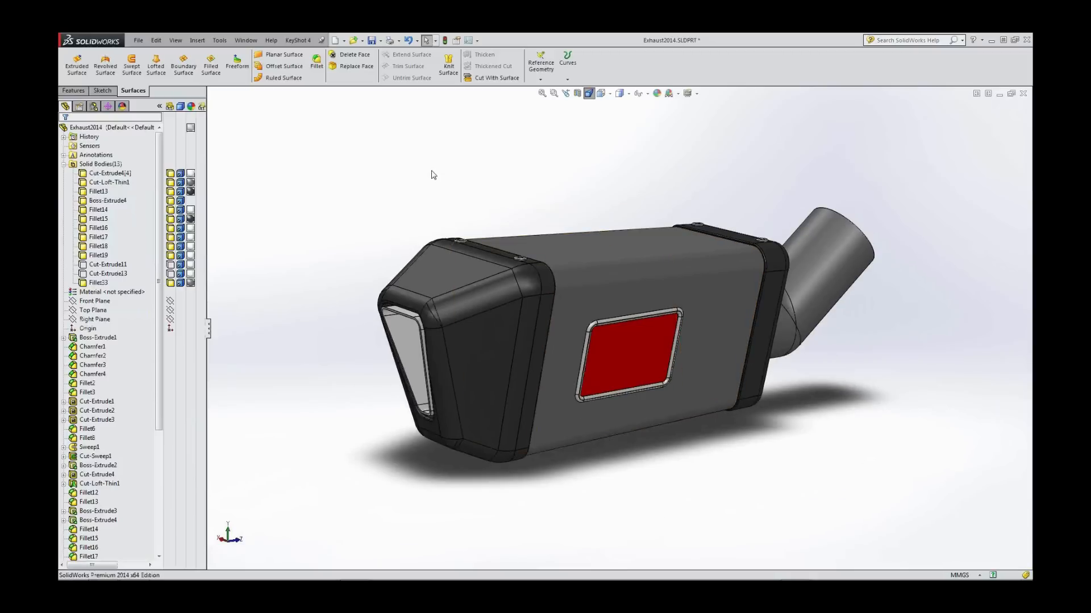
pyautogui.click(305, 43)
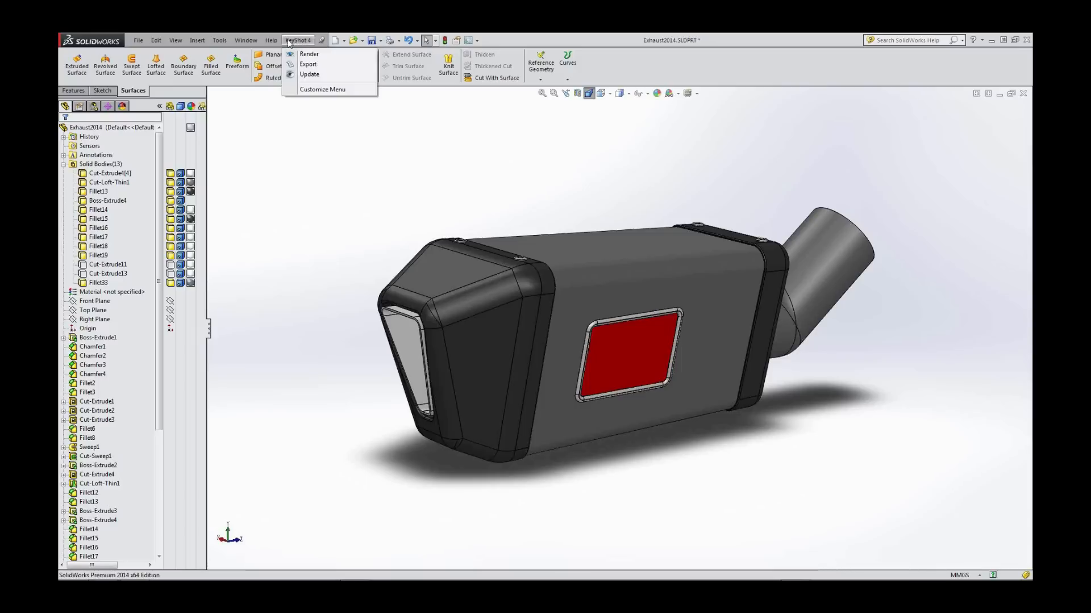
pyautogui.click(472, 42)
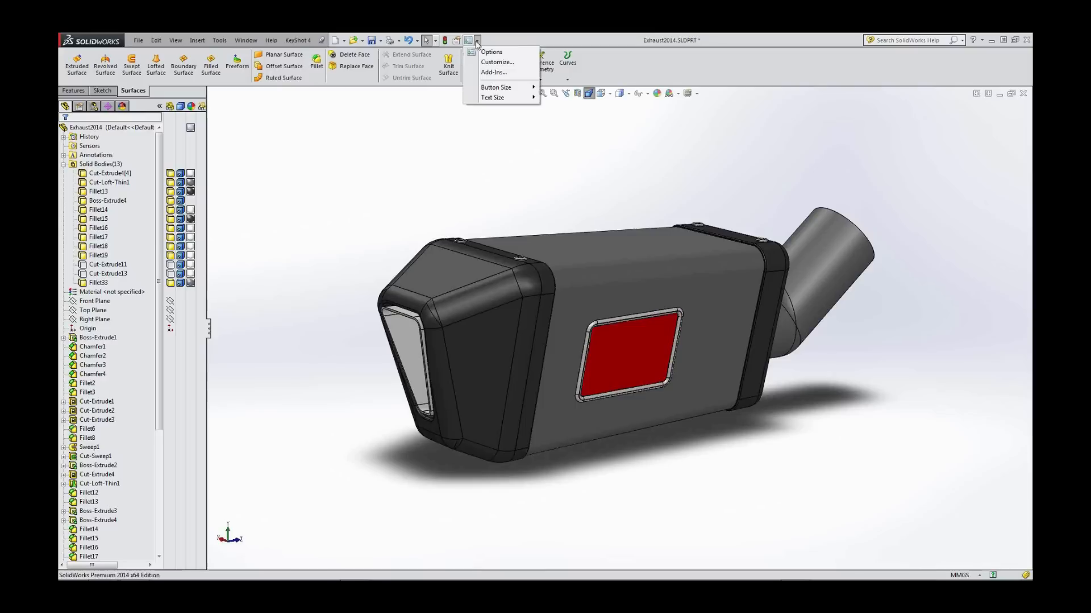
pyautogui.click(489, 72)
pyautogui.moveTo(513, 193); pyautogui.dragTo(516, 268)
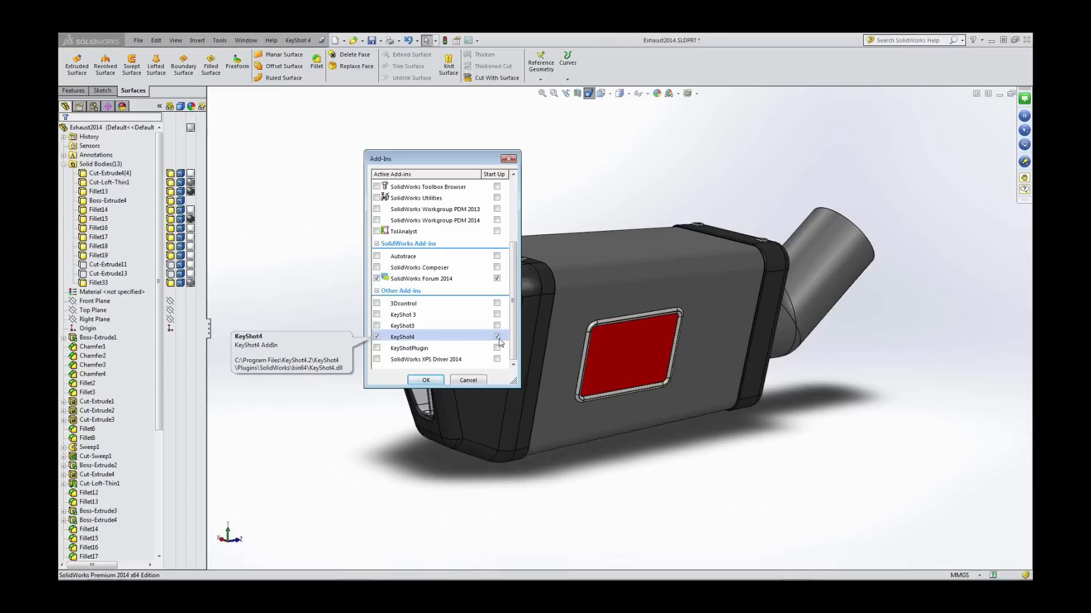
pyautogui.click(497, 337)
pyautogui.click(437, 382)
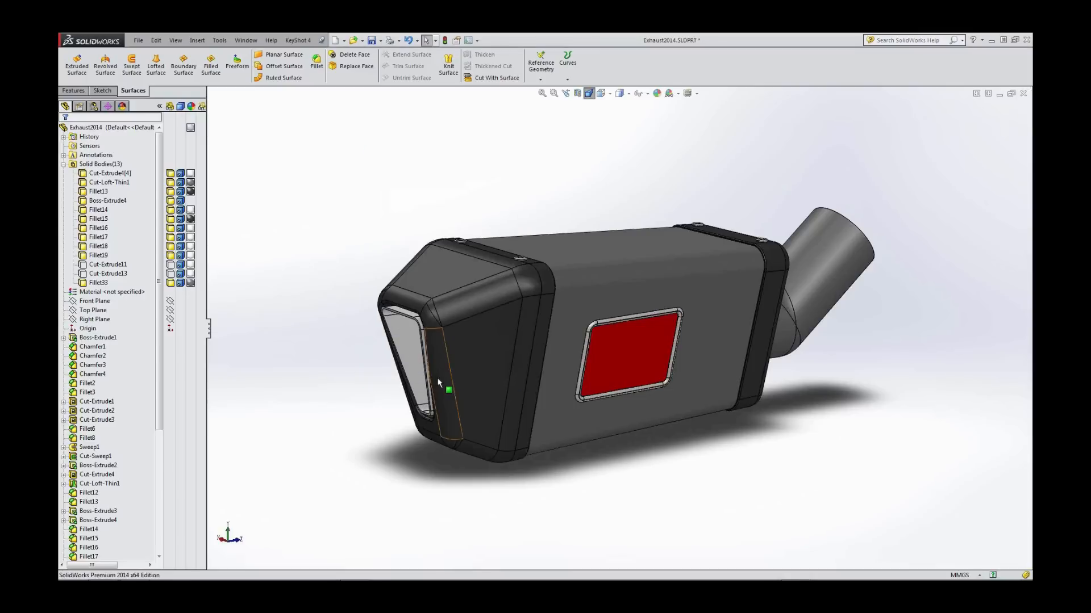
# - Send the Exhaust2014 part to KeyShot with the plugin's Render command
pyautogui.click(298, 41)
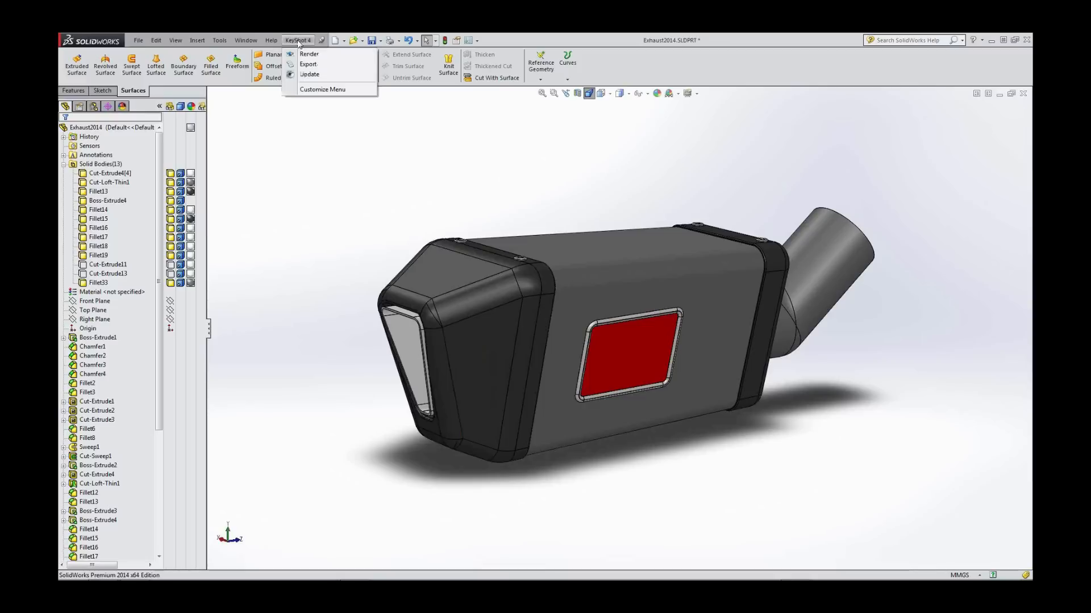
pyautogui.click(322, 56)
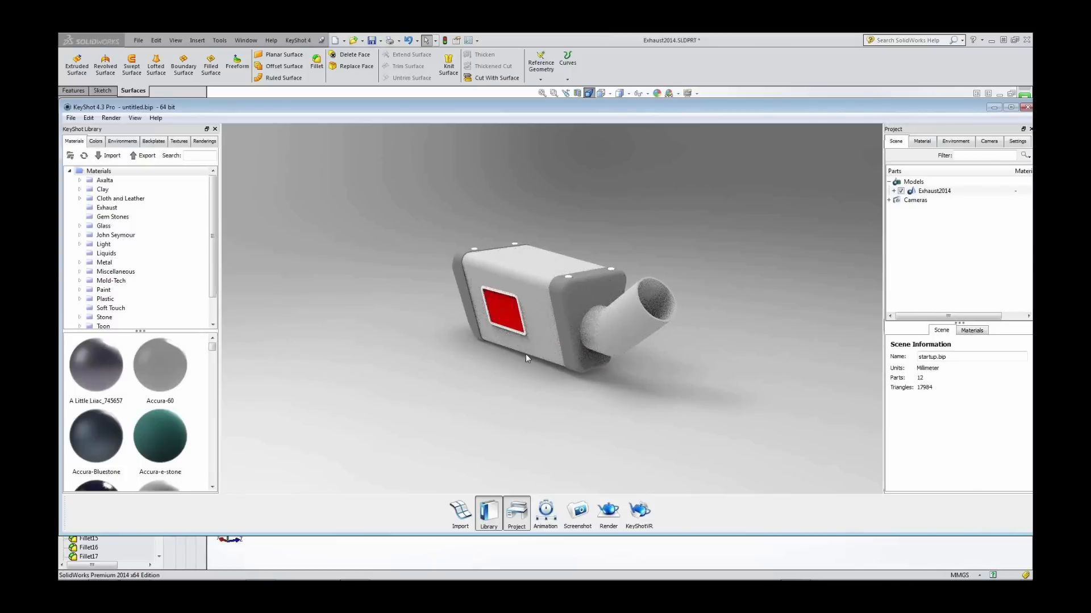
pyautogui.moveTo(455, 372); pyautogui.dragTo(706, 378)
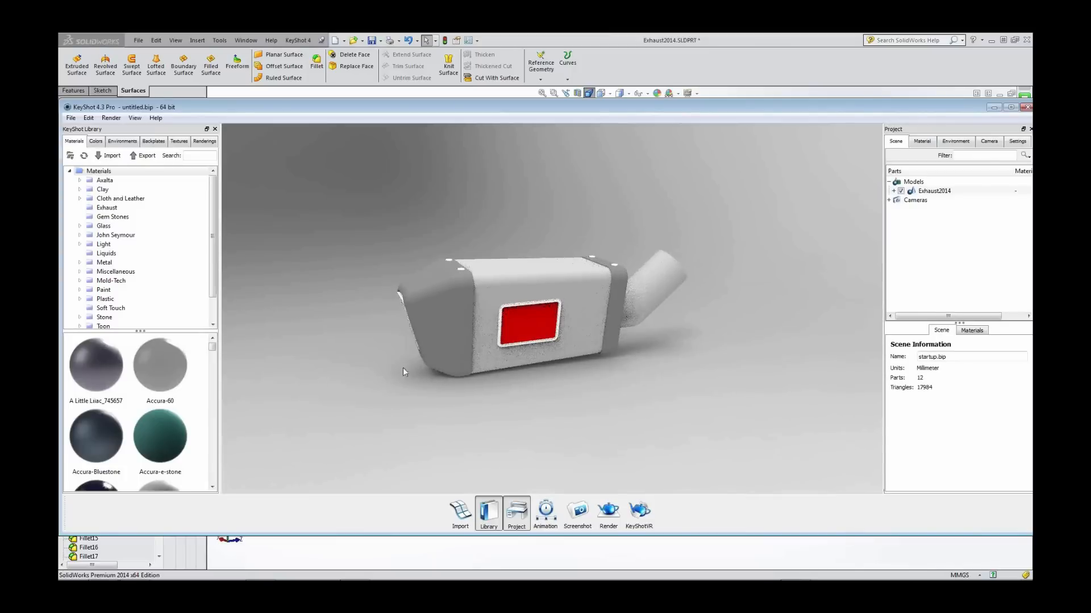
pyautogui.moveTo(512, 383); pyautogui.dragTo(555, 385)
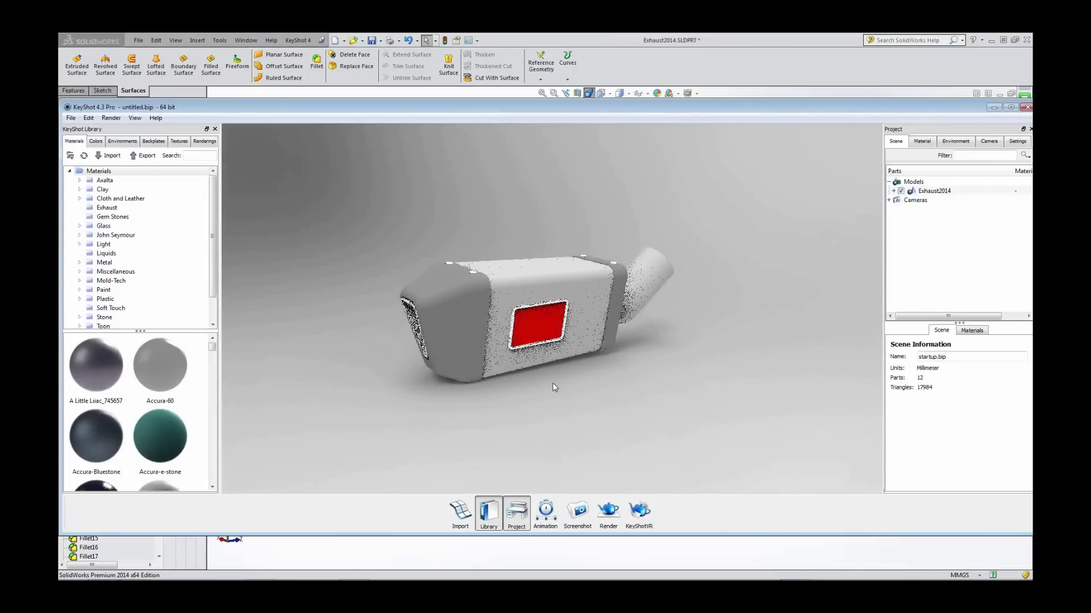
# - Select the Exhaust2014 model in KeyShot's scene tree and expand it to examine its list of parts
pyautogui.click(893, 191)
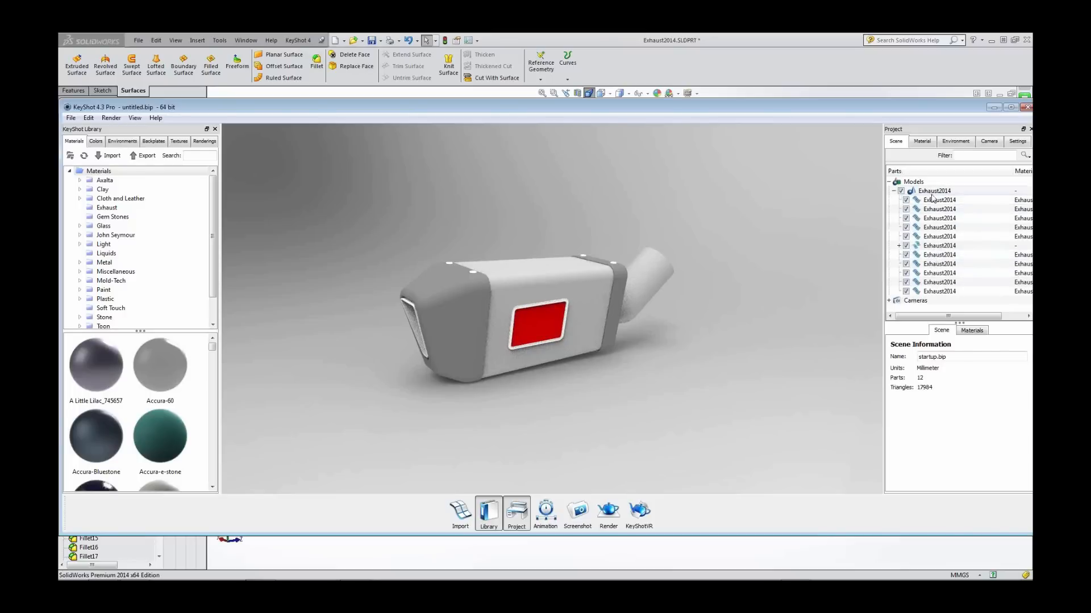
pyautogui.click(893, 190)
pyautogui.click(899, 192)
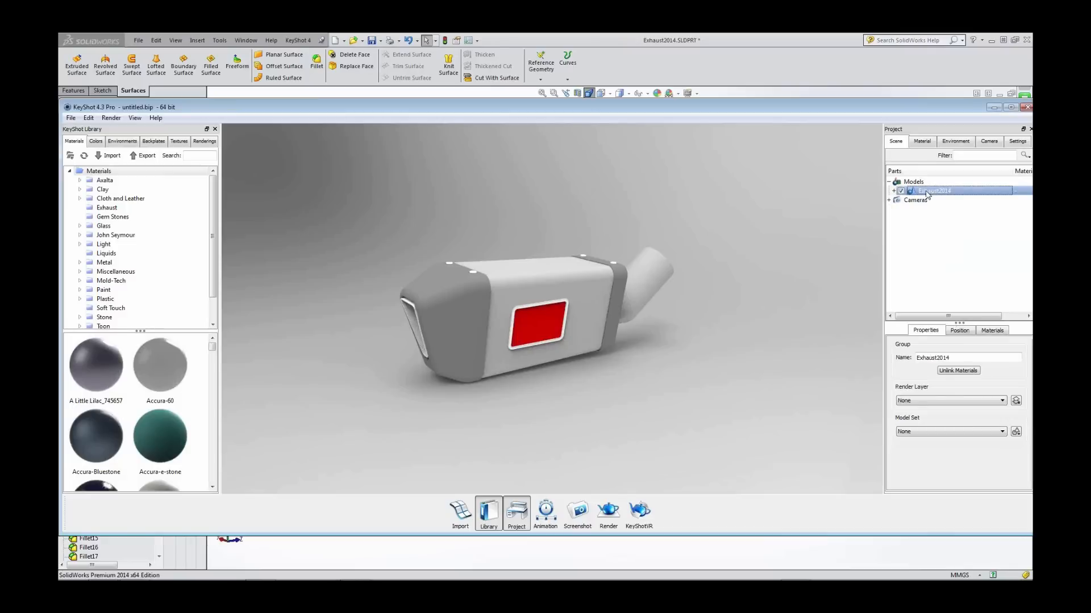
pyautogui.click(893, 191)
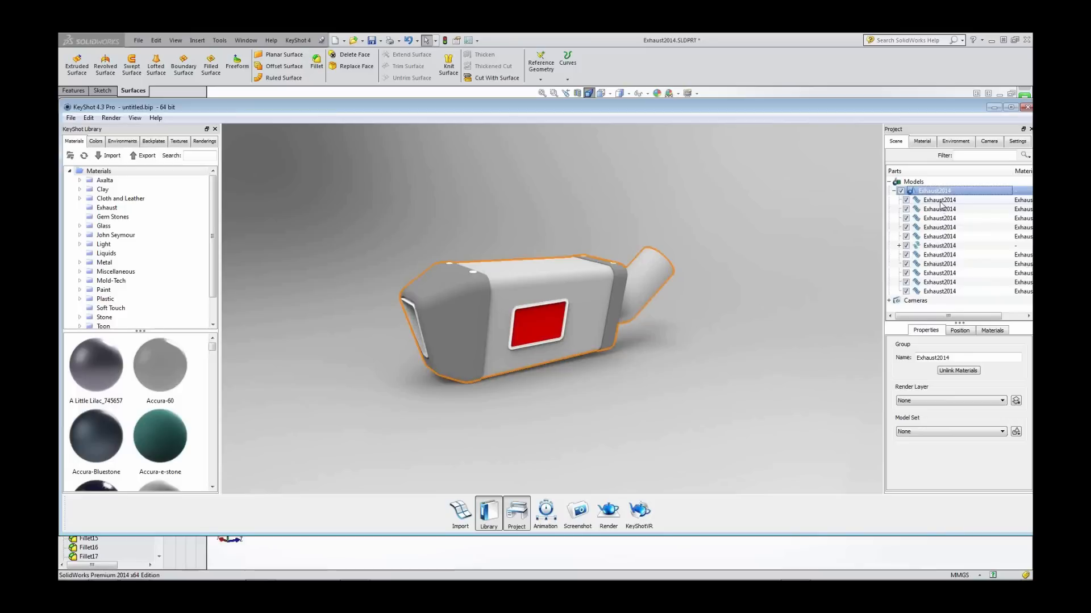
# - Inspect the badge plate group's two sub-parts, hiding the red face and showing it again
pyautogui.click(898, 246)
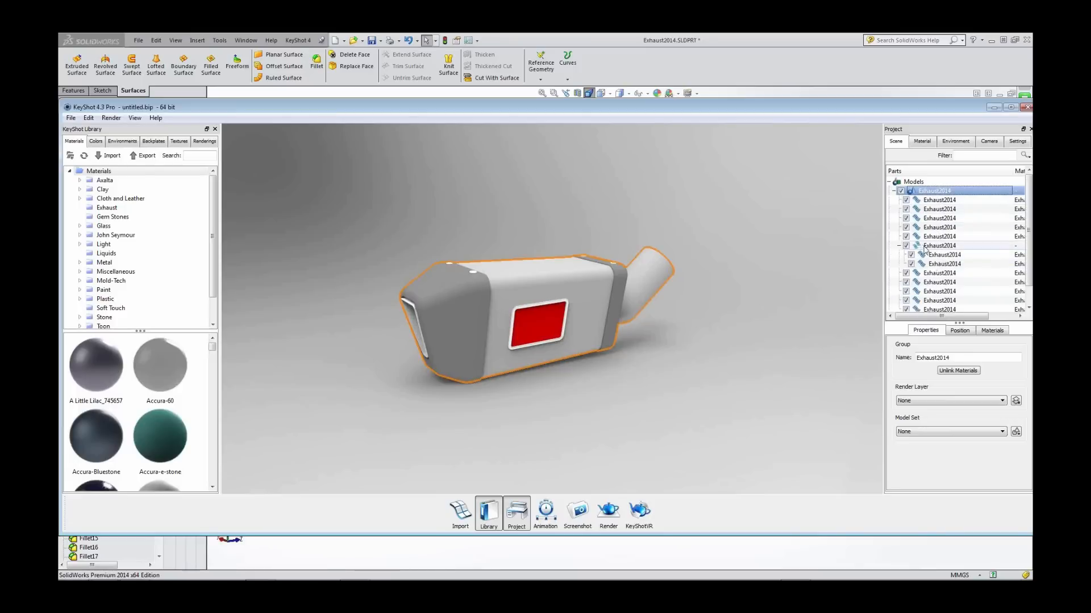
pyautogui.click(926, 249)
pyautogui.click(928, 257)
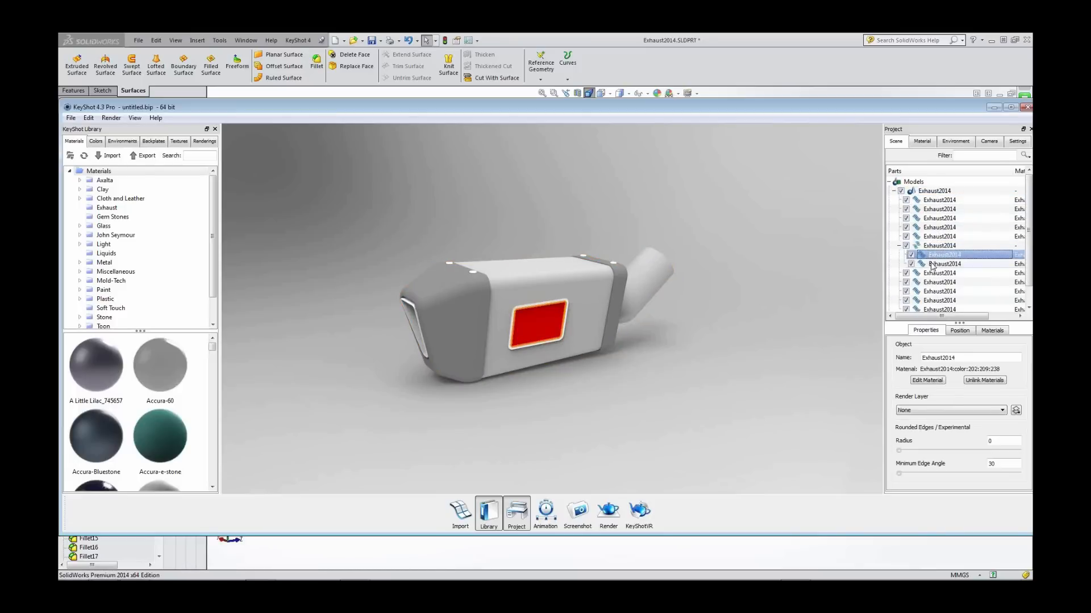
pyautogui.click(932, 264)
pyautogui.click(911, 264)
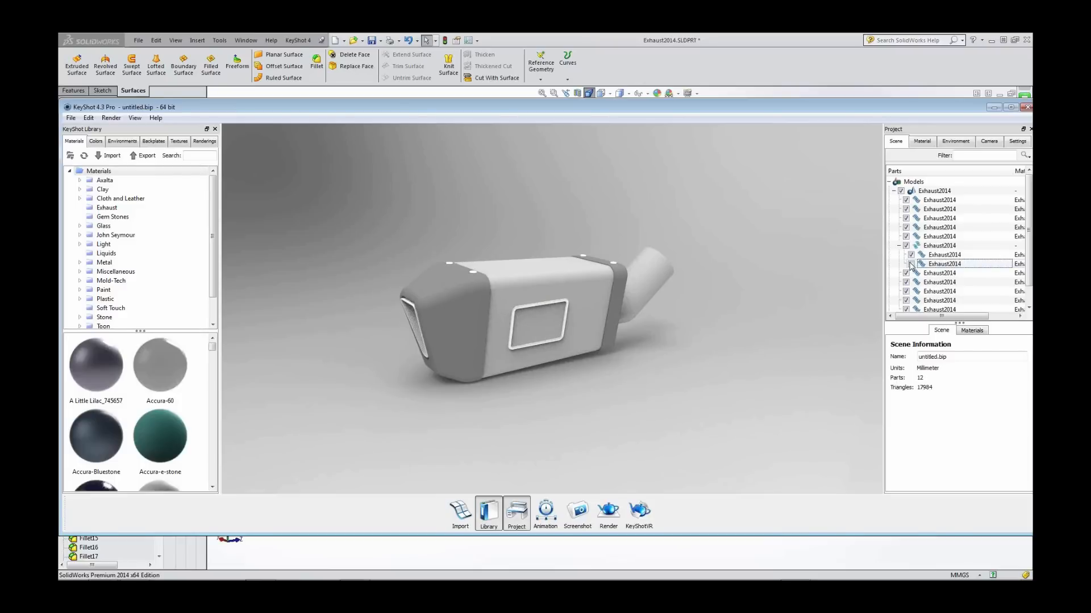
pyautogui.click(911, 265)
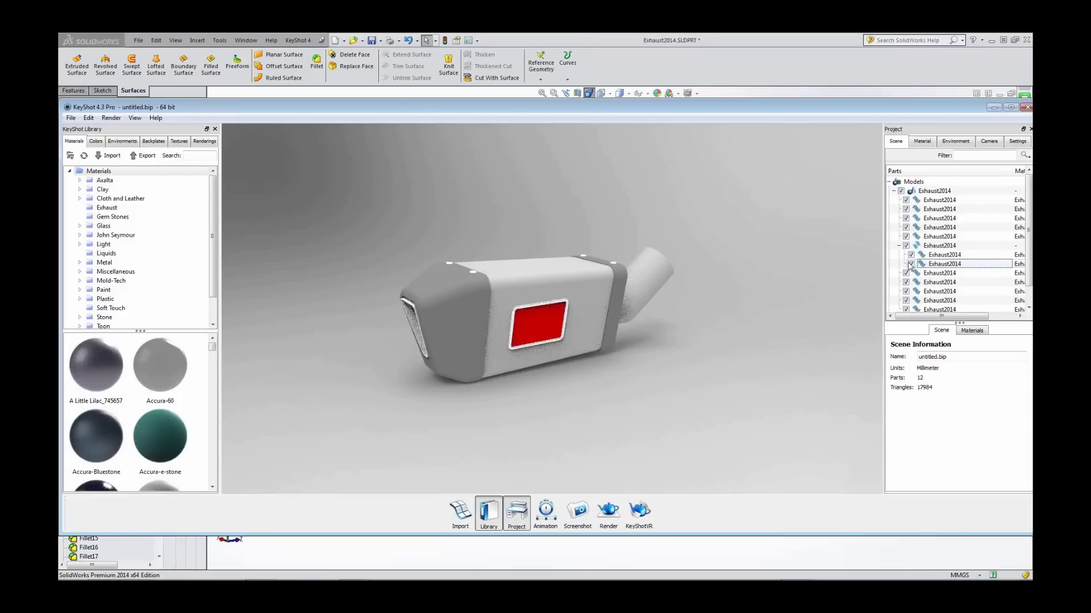
pyautogui.click(899, 246)
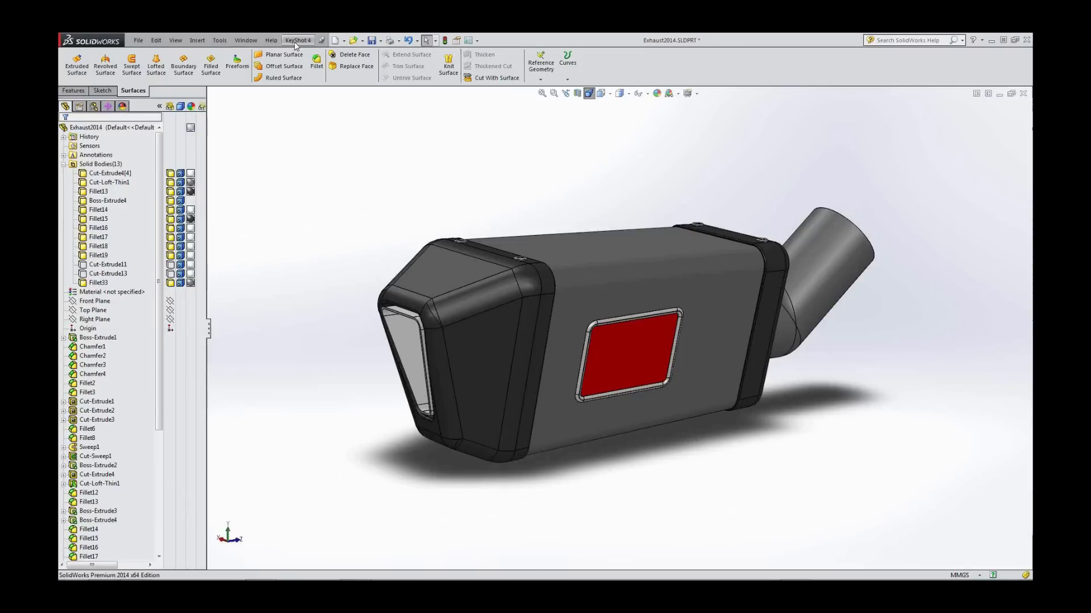
pyautogui.click(296, 41)
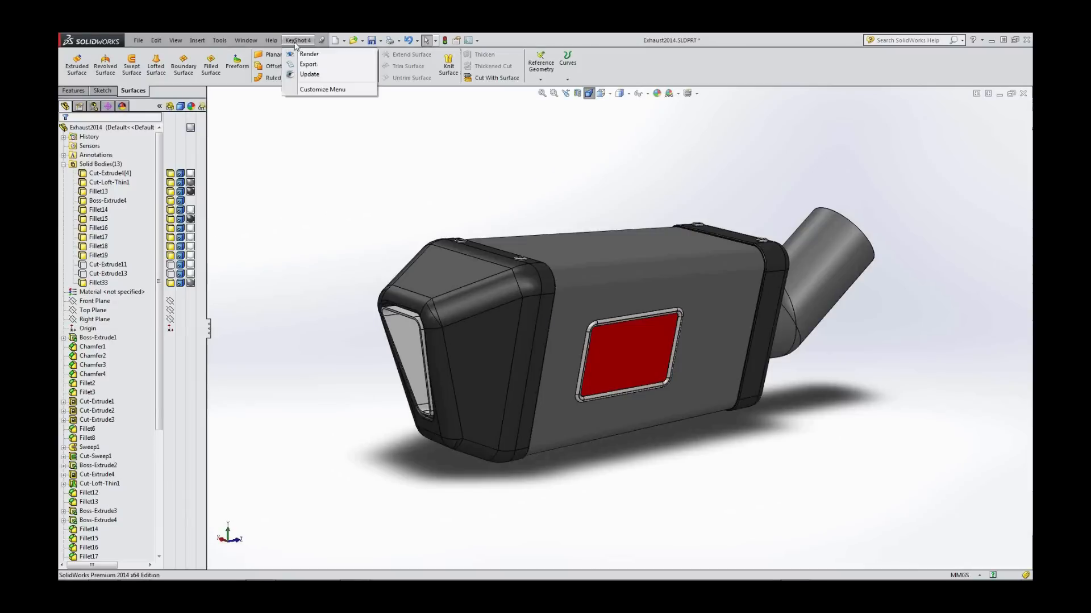
pyautogui.click(322, 66)
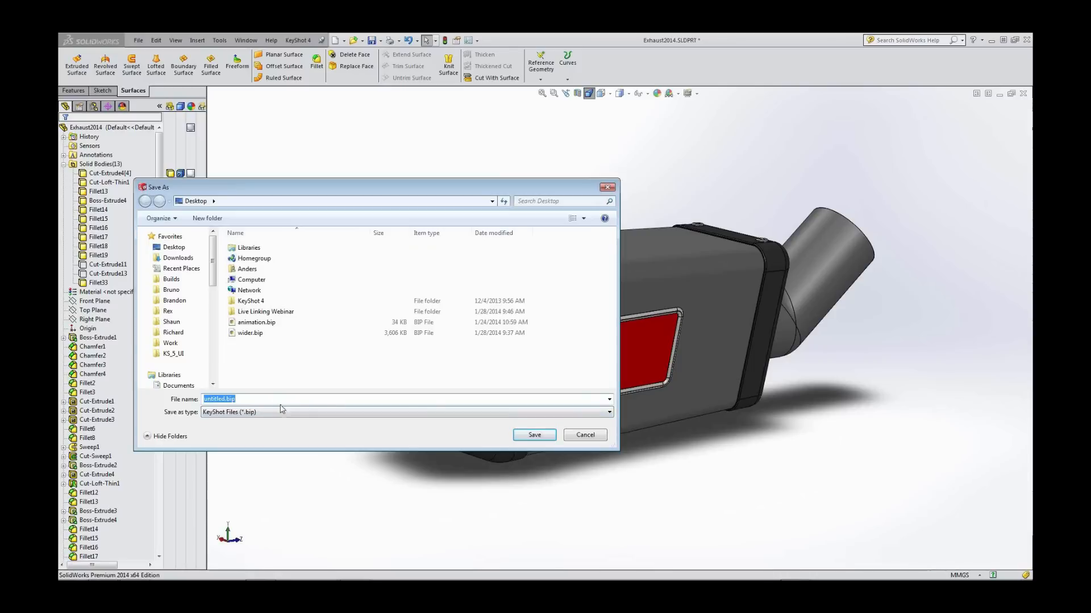
pyautogui.click(582, 438)
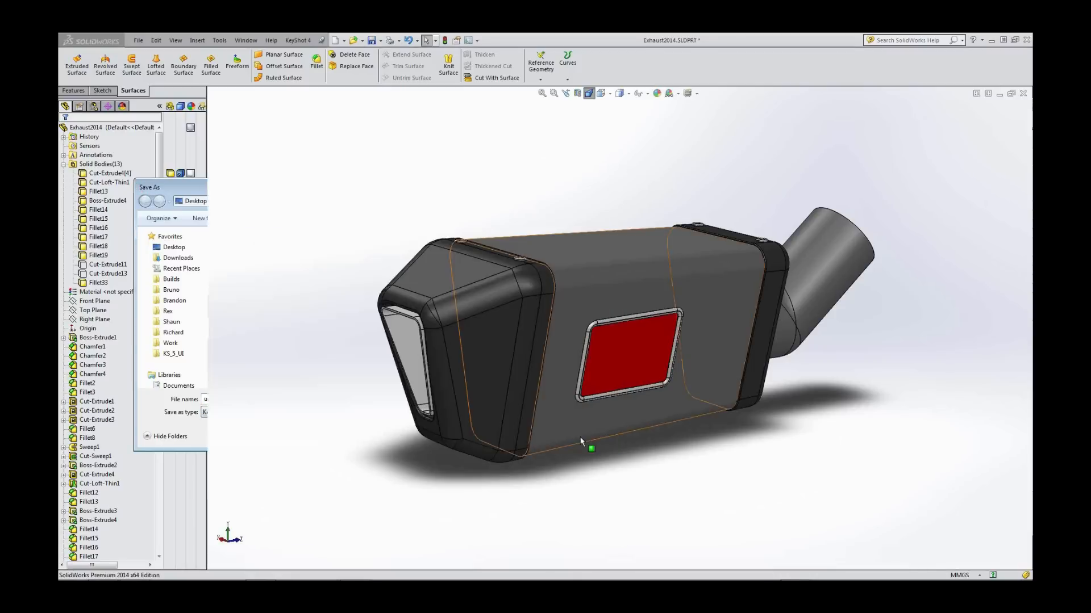
pyautogui.click(298, 42)
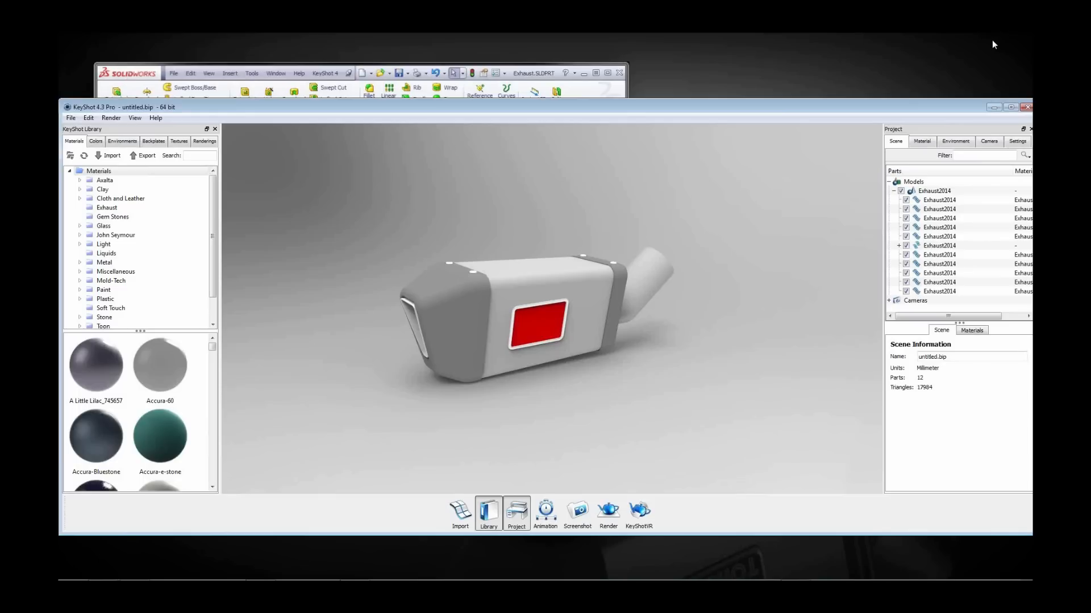
# - Maximize the KeyShot window and change the end cap's dark gray material type to Plastic
pyautogui.moveTo(699, 109); pyautogui.dragTo(689, 34)
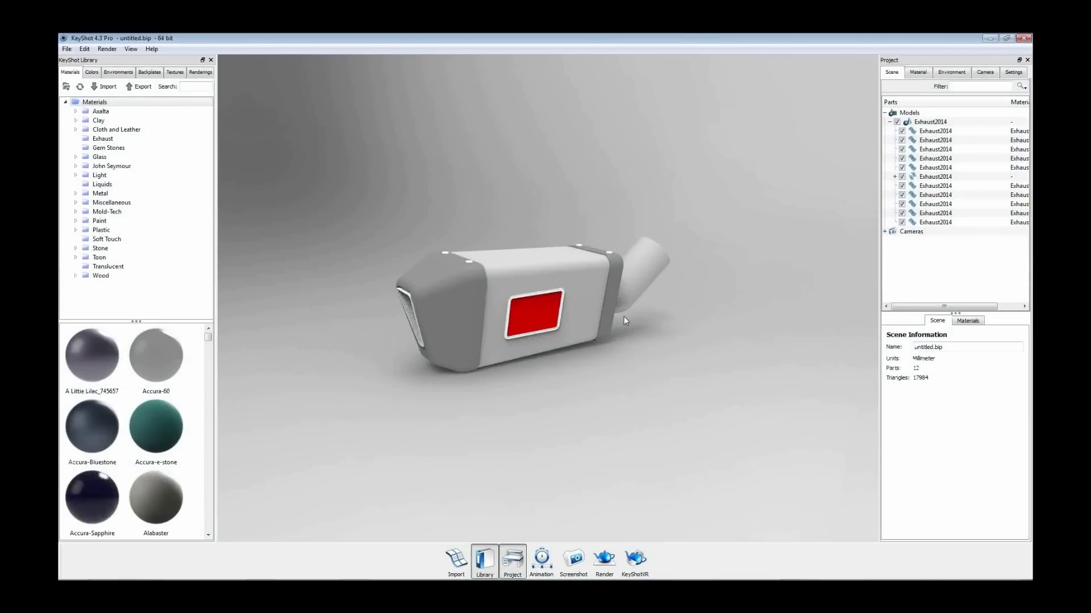
pyautogui.scroll(4, 623, 318)
pyautogui.moveTo(667, 339); pyautogui.dragTo(707, 346, button='middle')
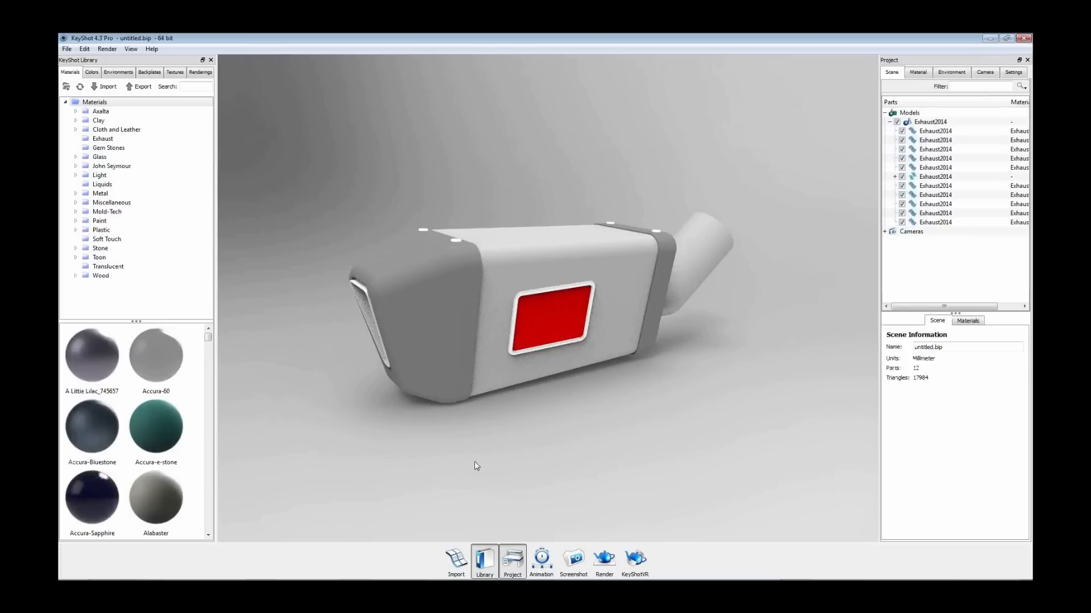
pyautogui.doubleClick(427, 364)
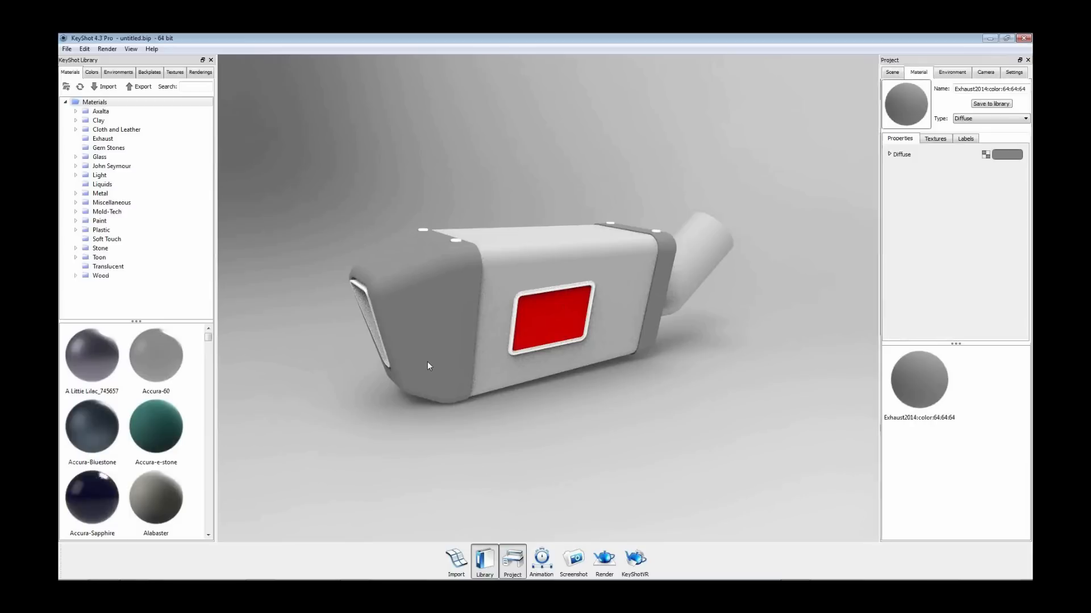
pyautogui.click(973, 121)
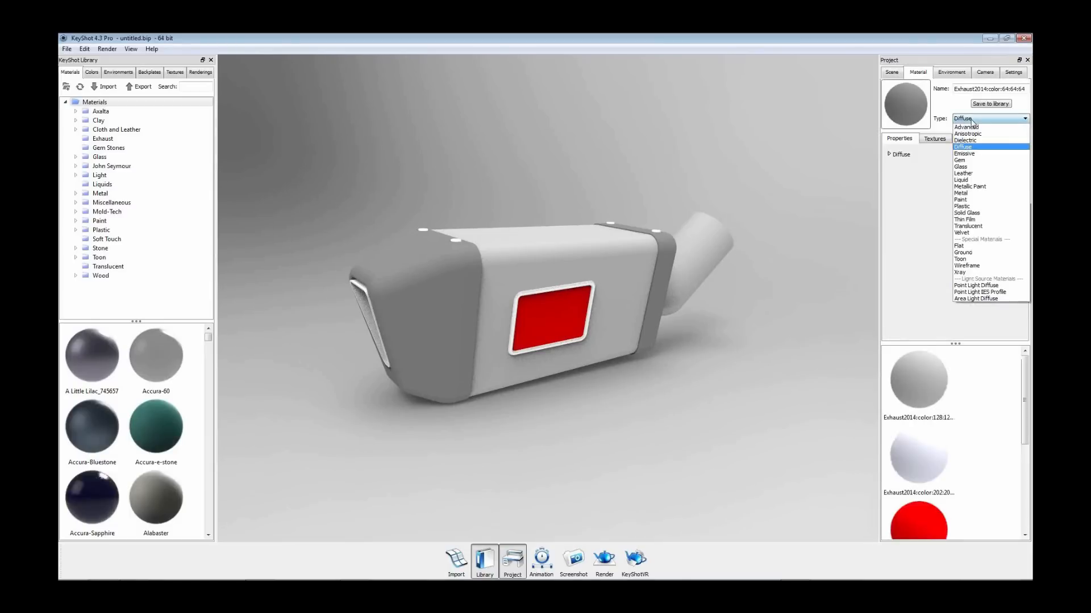
pyautogui.click(964, 207)
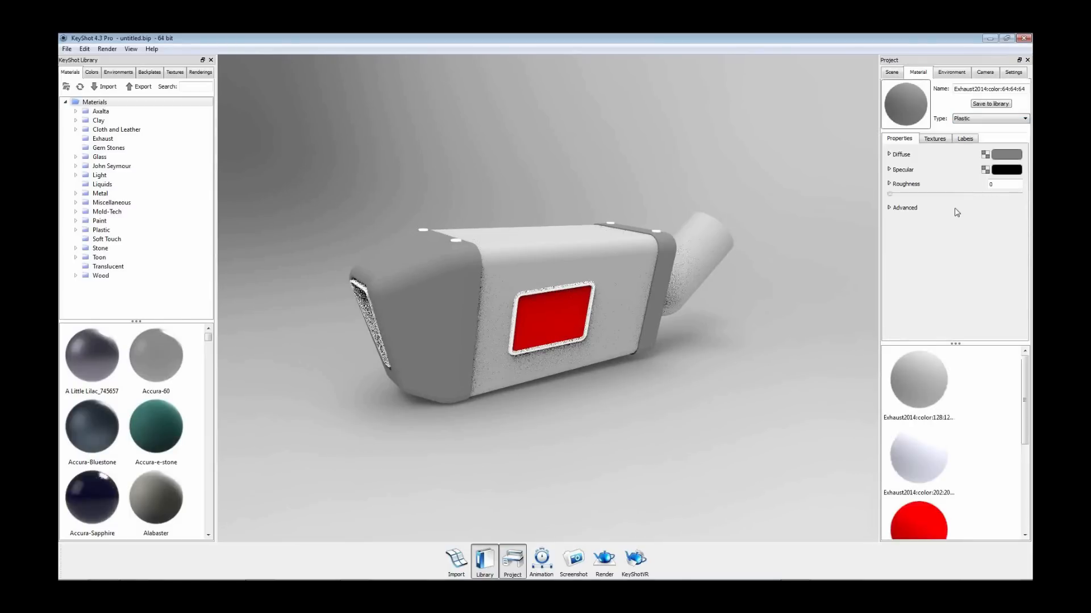
# - Set the specular color of the end cap's plastic material to white
pyautogui.click(1004, 171)
pyautogui.moveTo(533, 229); pyautogui.dragTo(490, 201)
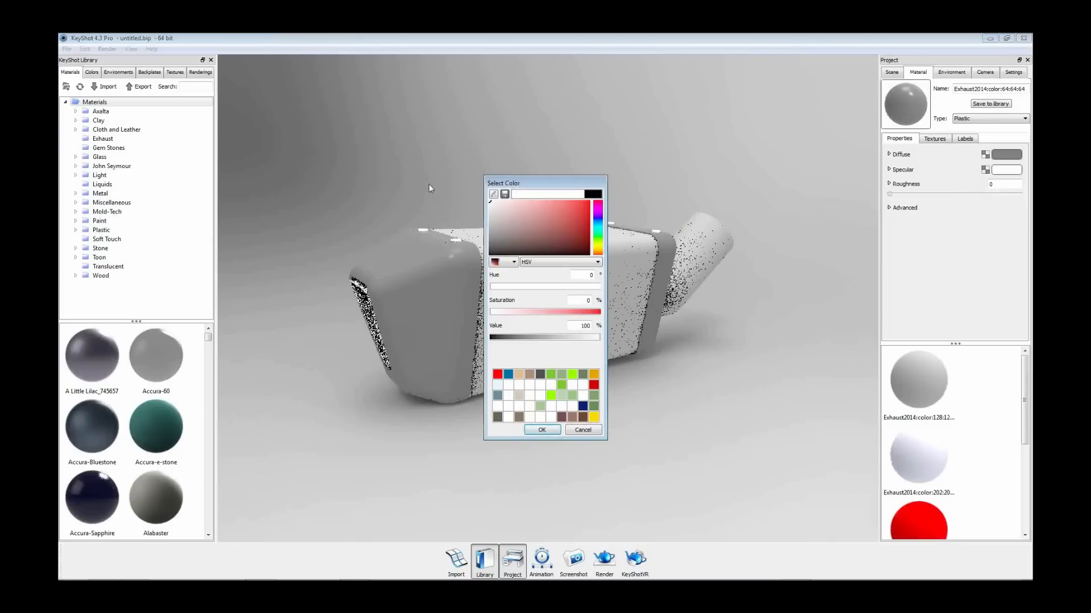
pyautogui.click(543, 431)
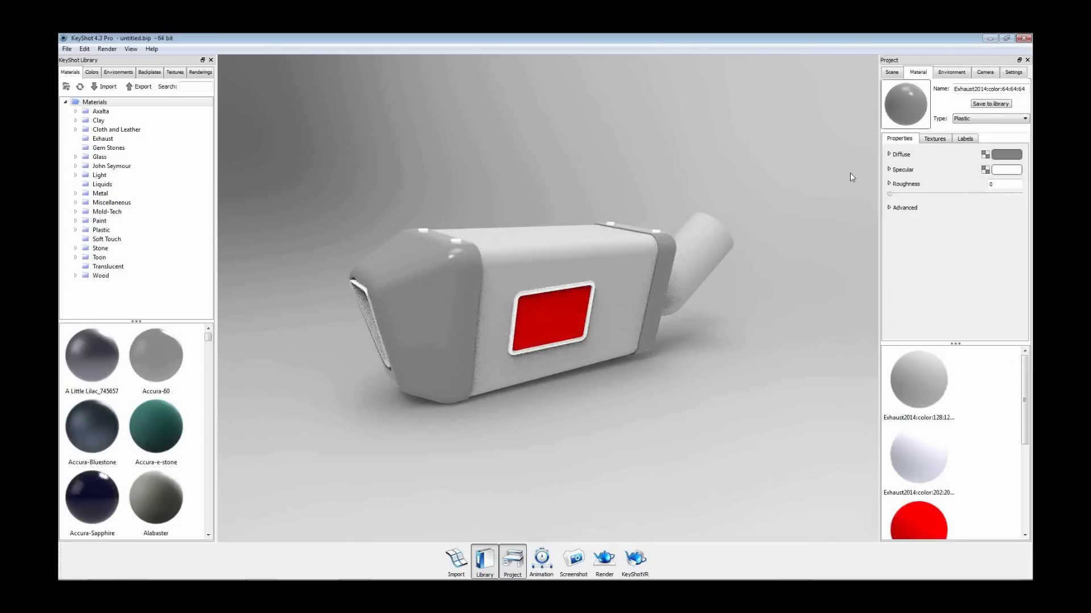
# - Apply the image "1333 - Carbon Fiber.jpg" from the Live Linking Webinar folder as the end cap material's color texture
pyautogui.click(935, 139)
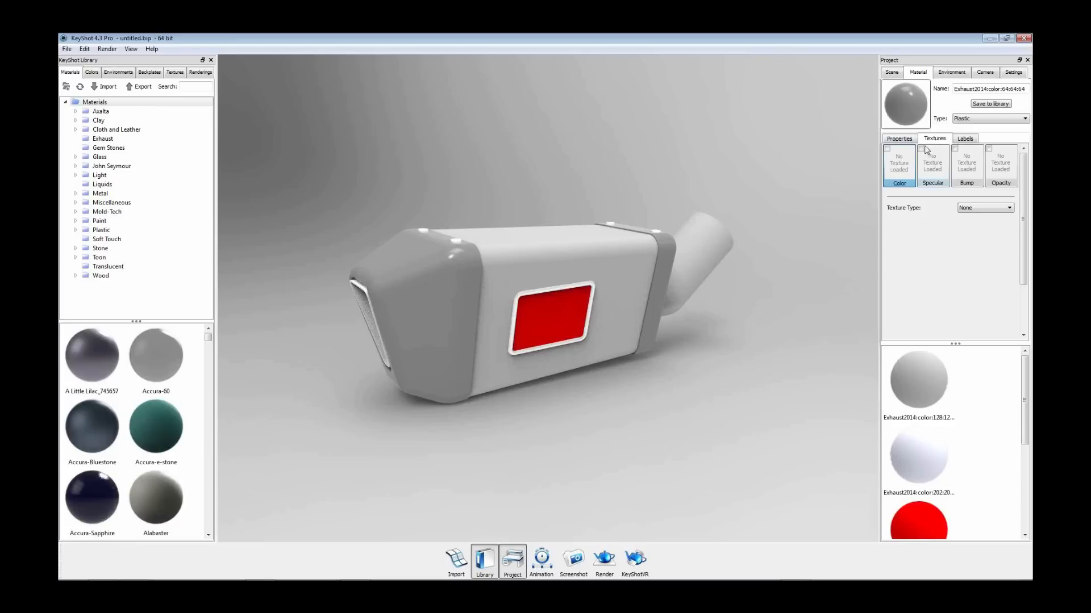
pyautogui.hotkey('alt', 'Tab')
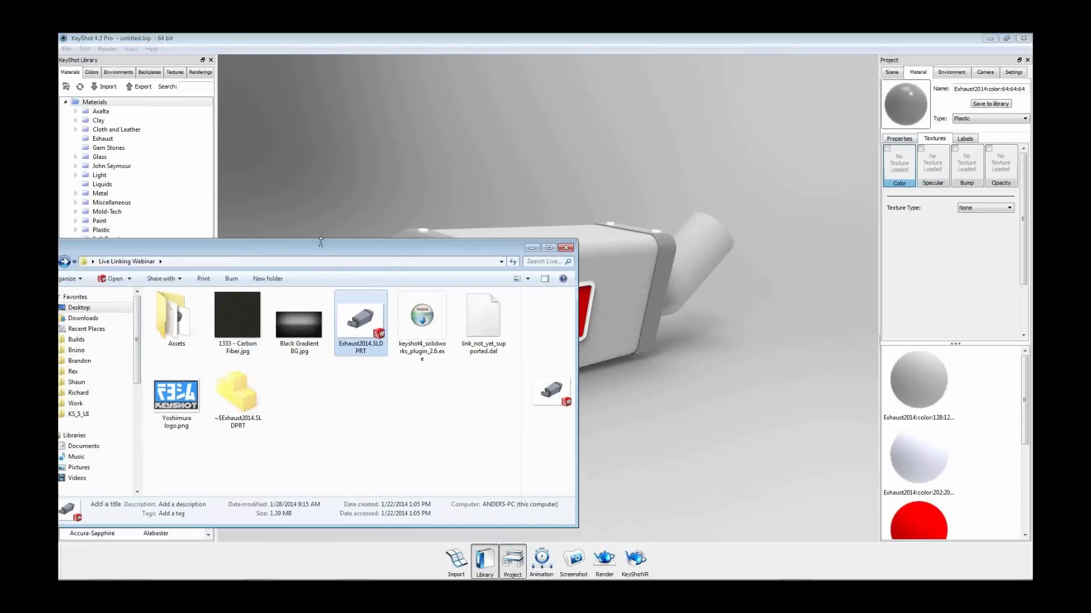
pyautogui.moveTo(321, 248); pyautogui.dragTo(58, 219)
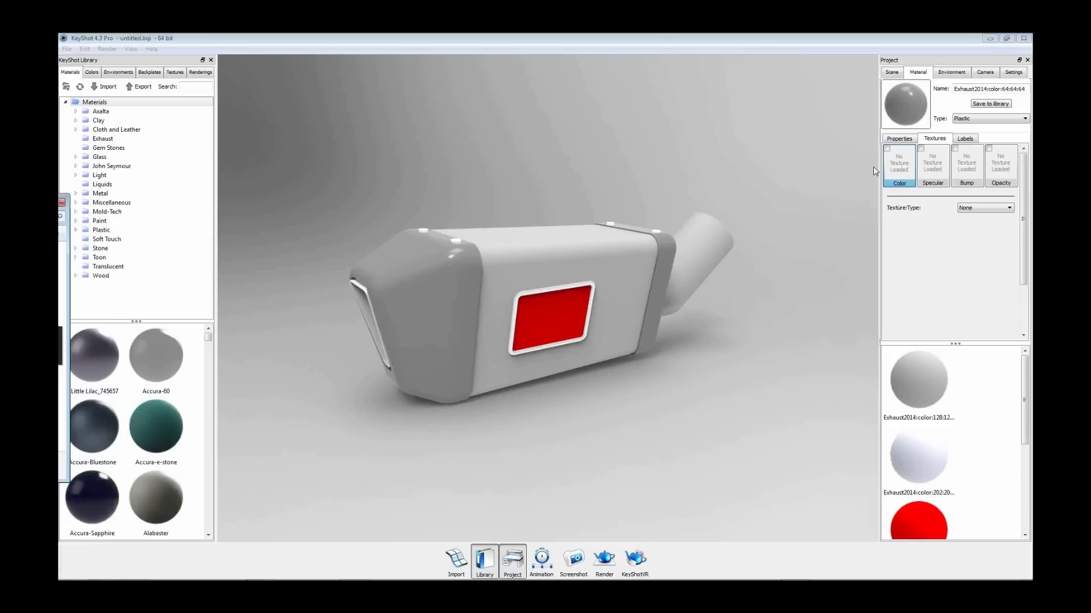
pyautogui.moveTo(346, 299); pyautogui.dragTo(897, 168)
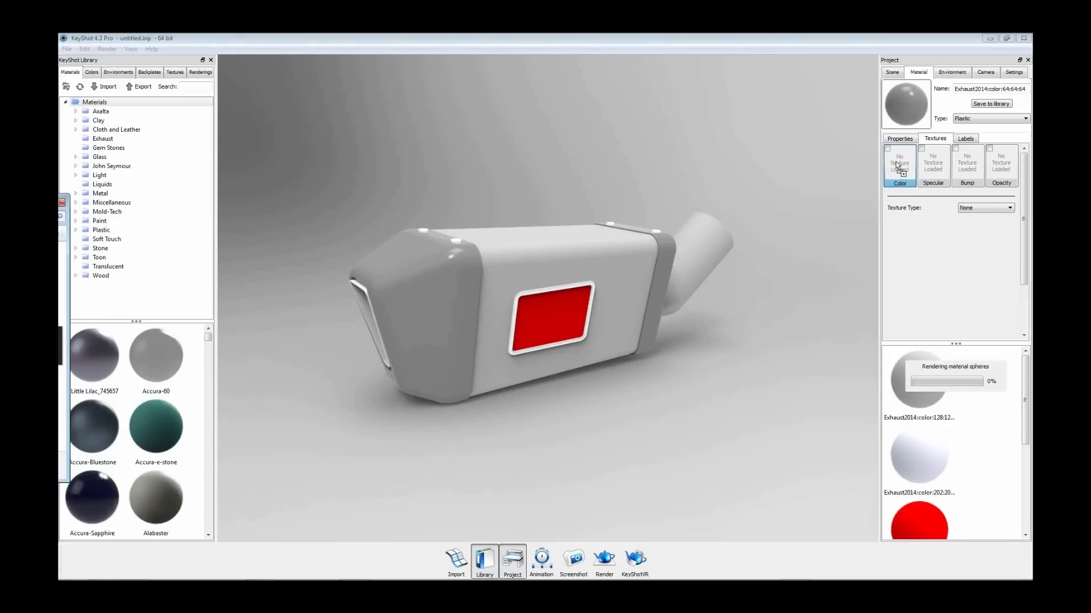
pyautogui.click(429, 327)
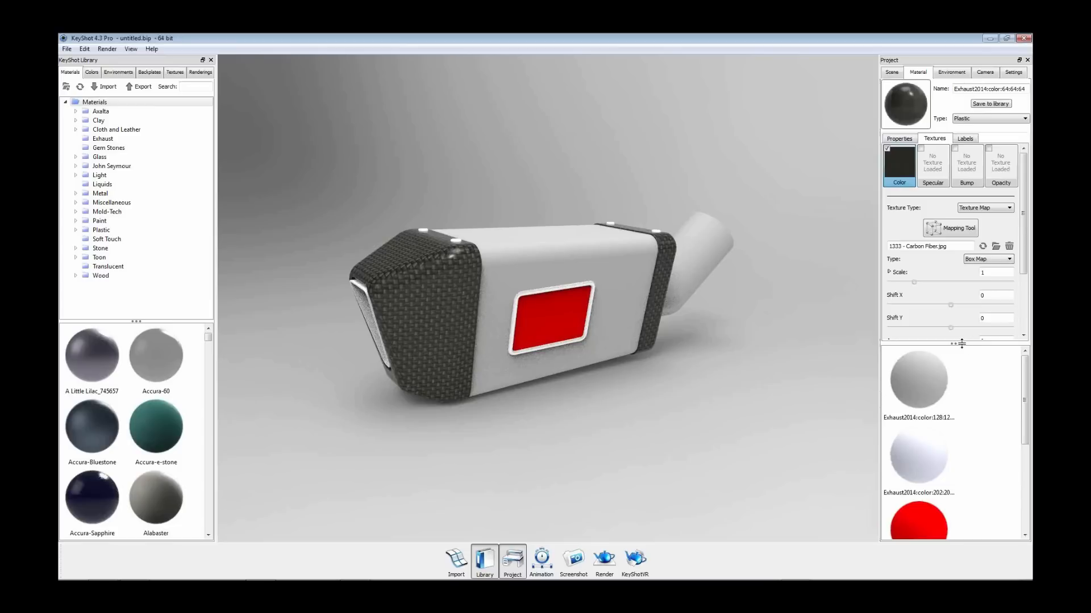
# - Enlarge the list of the project's materials and examine the Exhaust2014 color materials in it
pyautogui.moveTo(960, 344); pyautogui.dragTo(955, 301)
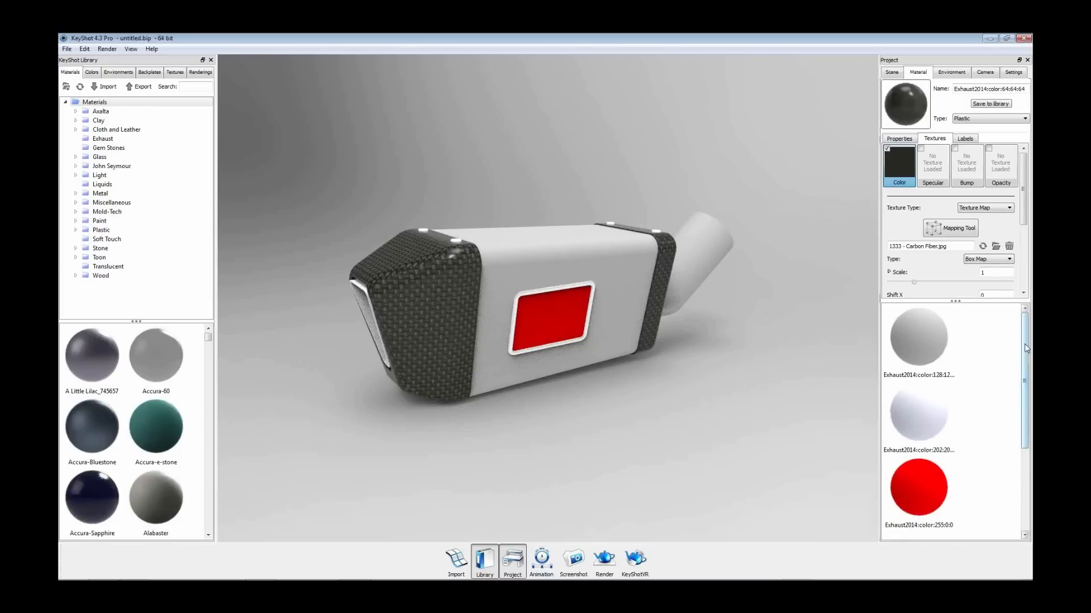
pyautogui.moveTo(1027, 347); pyautogui.dragTo(1025, 430)
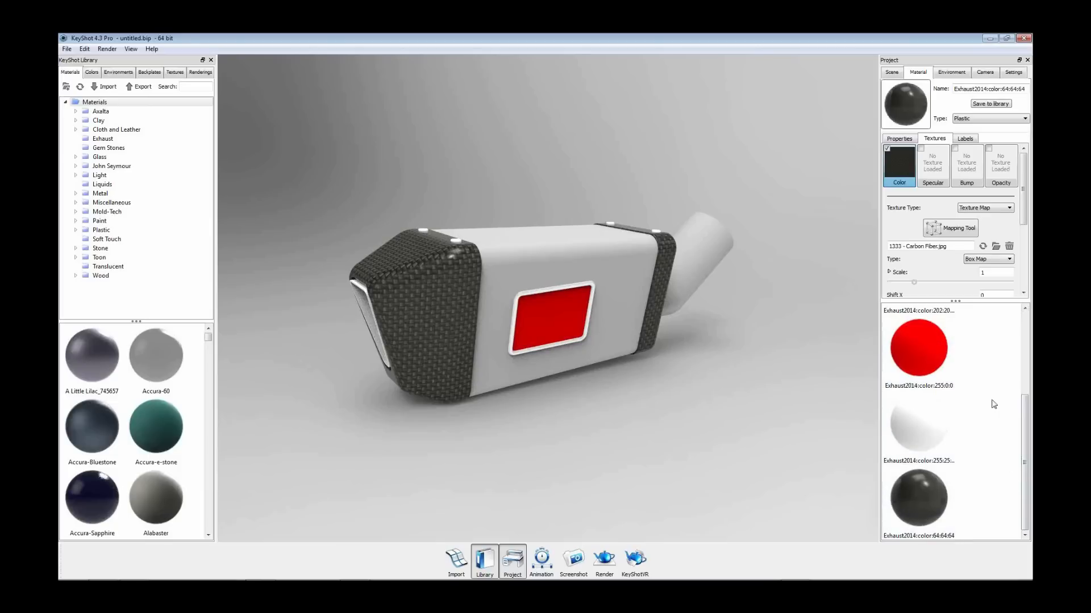
# - Set the end cap's carbon fiber texture to a scale of .7 and an angle of 45
pyautogui.moveTo(954, 302); pyautogui.dragTo(955, 444)
pyautogui.doubleClick(989, 273)
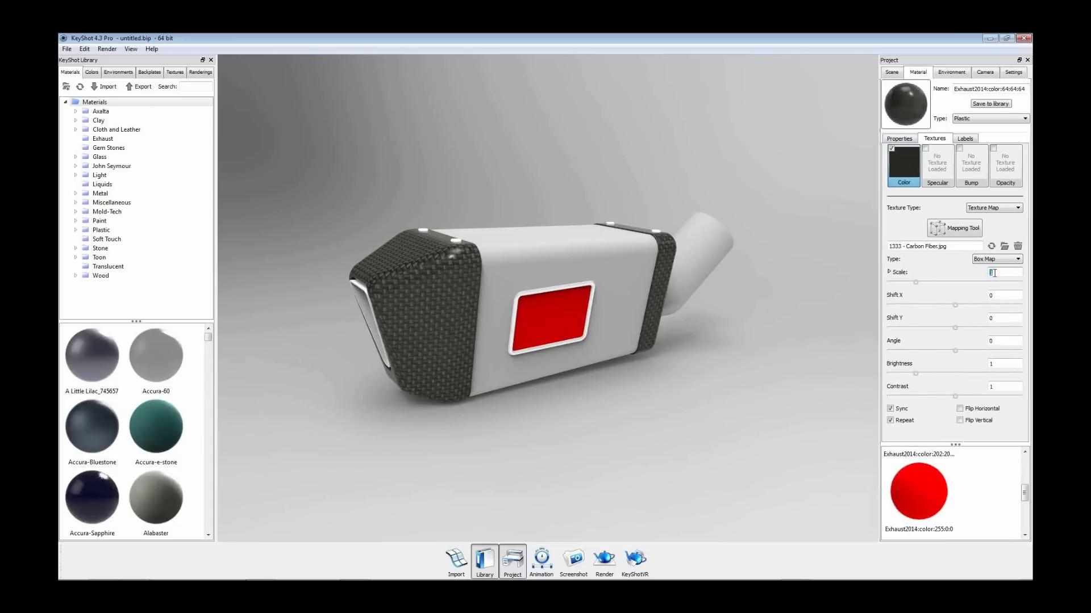
pyautogui.press('Return')
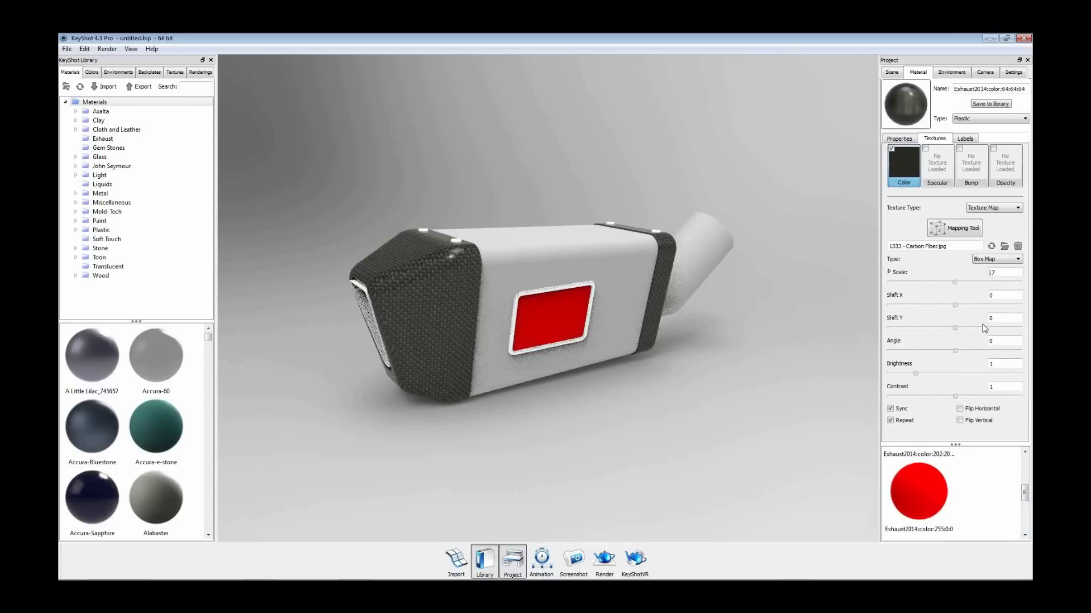
pyautogui.doubleClick(1004, 340)
pyautogui.write('45')
pyautogui.press('Return')
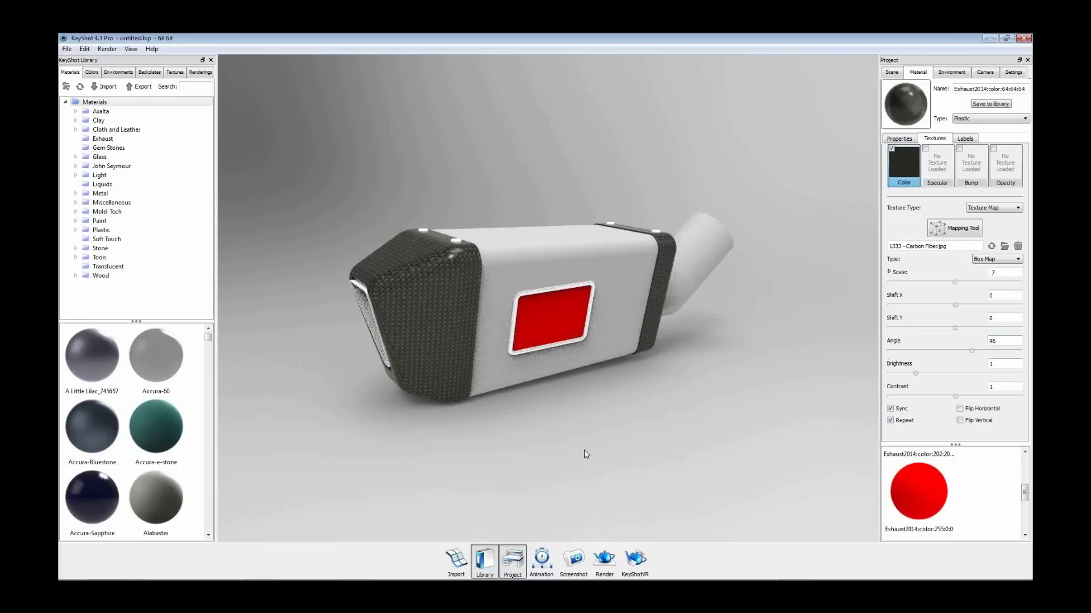
# - Apply the textured aluminum material Aluminum Brushed from the library to the exhaust's main body
pyautogui.moveTo(477, 438); pyautogui.dragTo(519, 438)
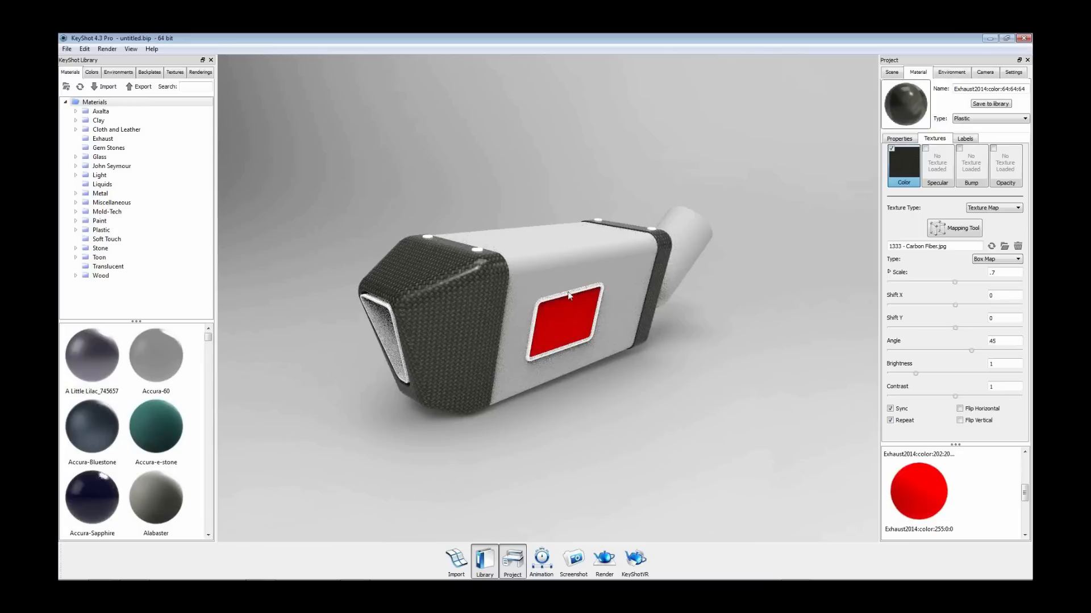
pyautogui.doubleClick(537, 264)
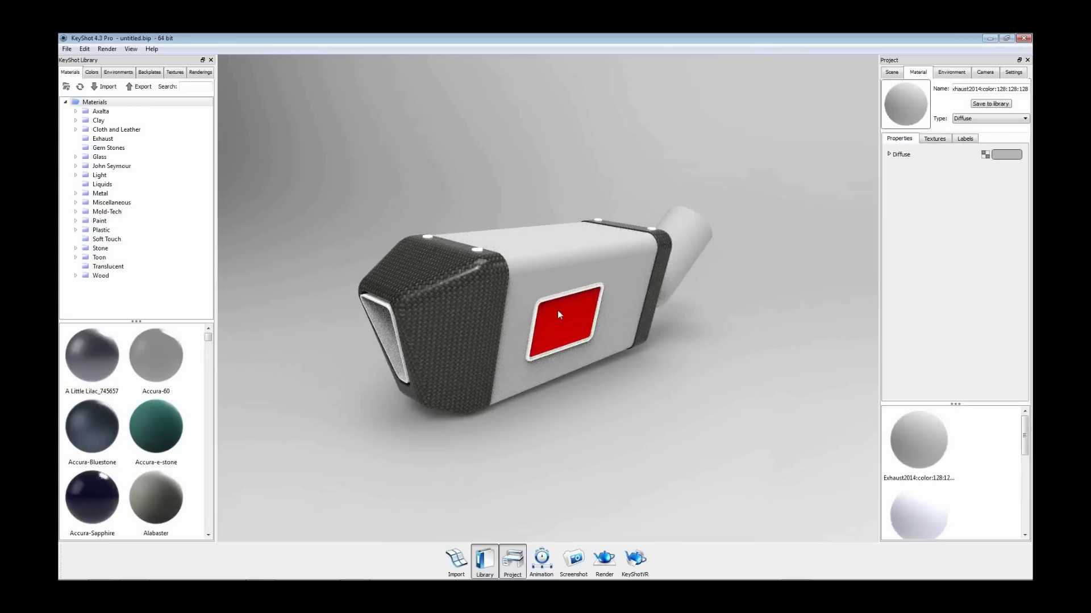
pyautogui.click(967, 120)
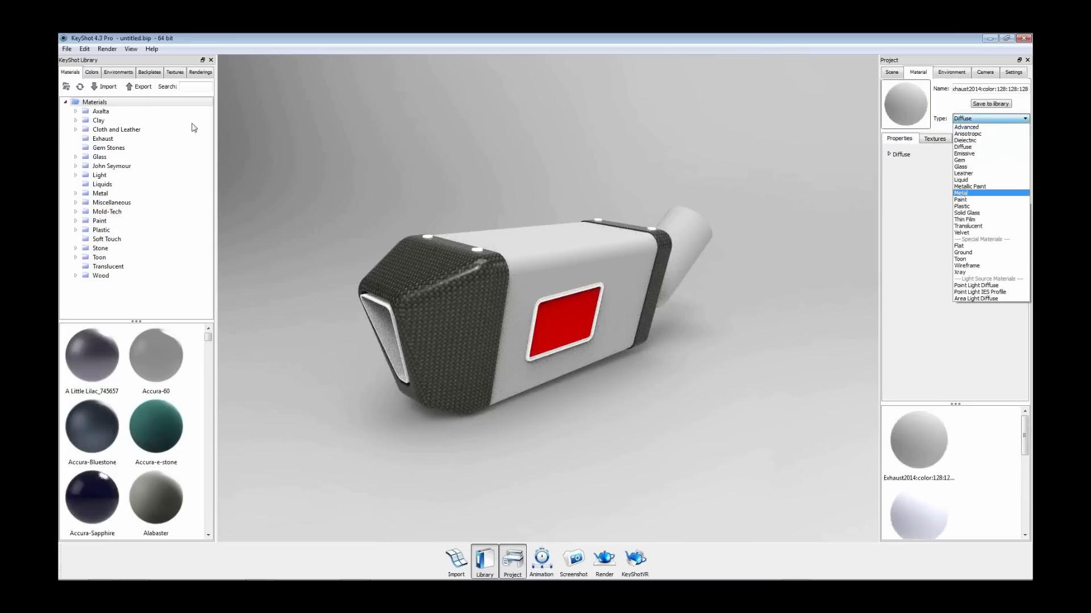
pyautogui.click(75, 193)
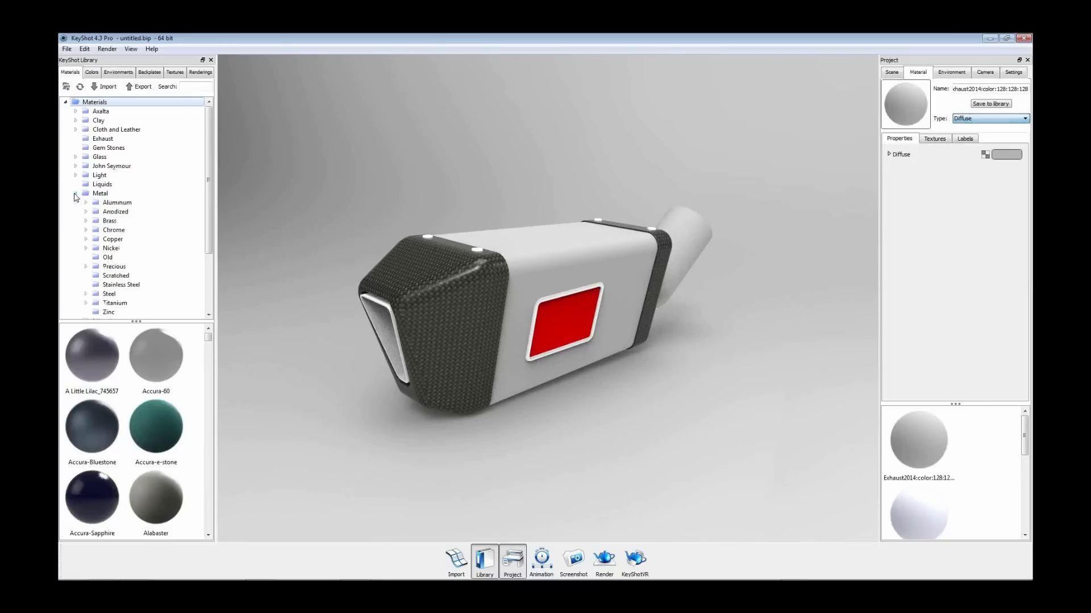
pyautogui.click(85, 203)
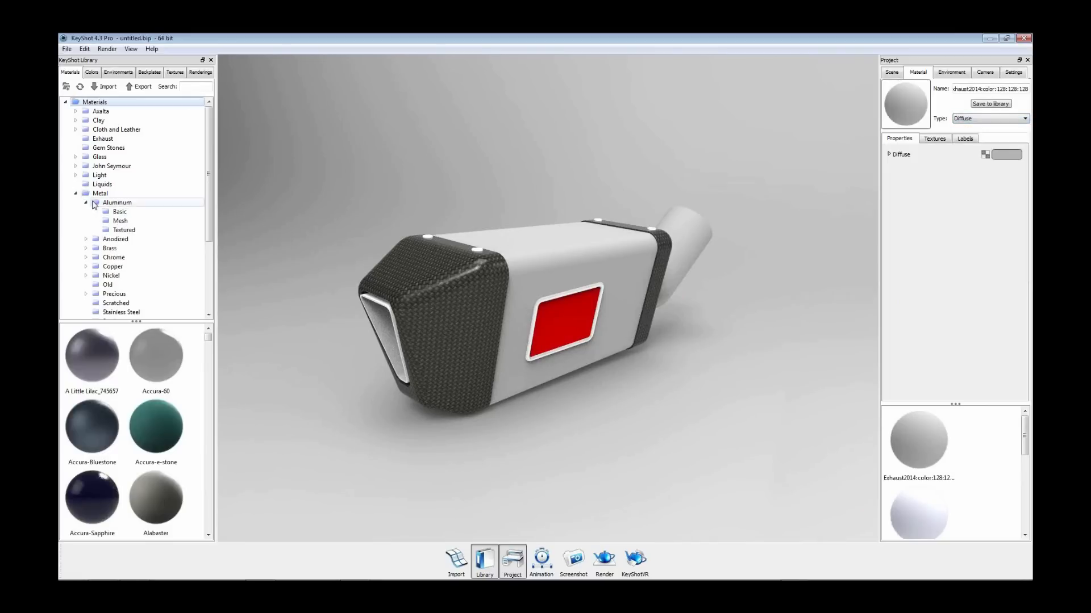
pyautogui.click(120, 230)
pyautogui.moveTo(92, 357)
pyautogui.mouseDown()
pyautogui.moveTo(95, 372)
pyautogui.moveTo(271, 253)
pyautogui.moveTo(549, 252)
pyautogui.moveTo(606, 368)
pyautogui.moveTo(601, 357)
pyautogui.mouseUp()
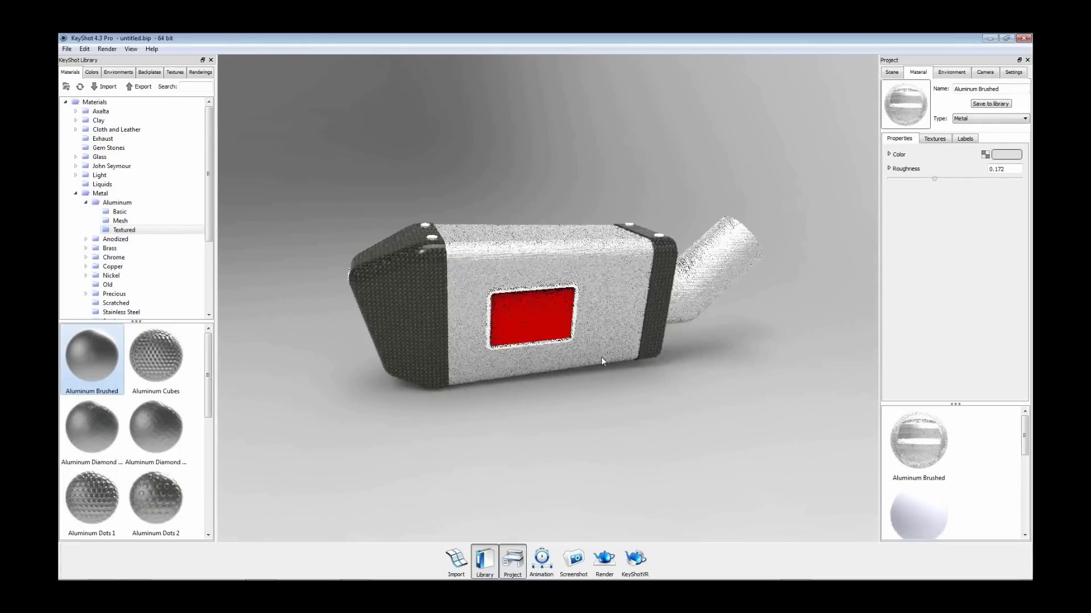
# - Set the brushed aluminum's bump texture to a scale of .75 and a bump height of .125
pyautogui.scroll(3, 790, 315)
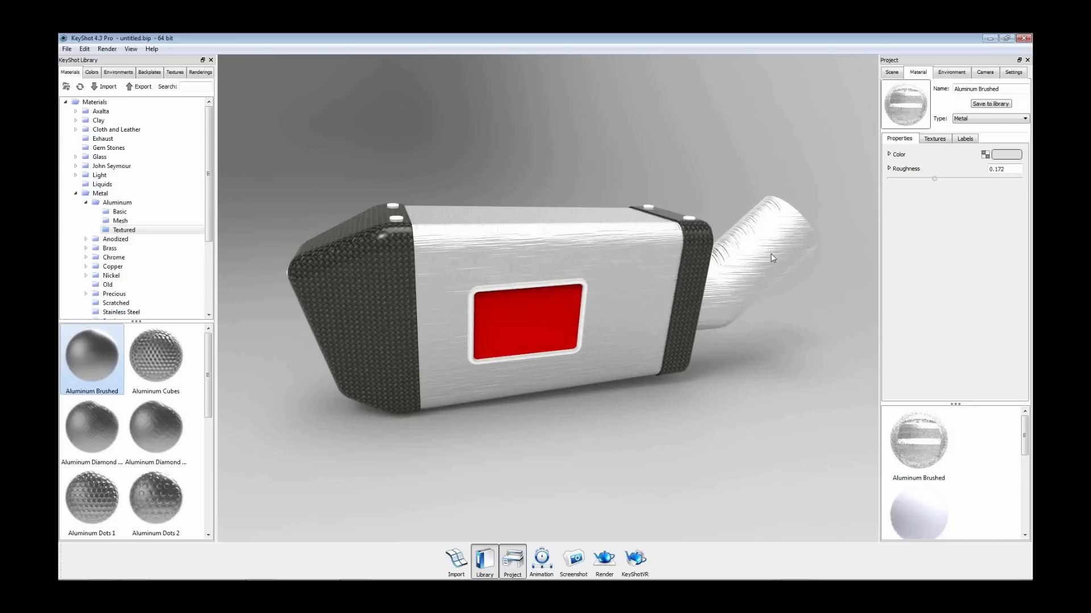
pyautogui.click(941, 141)
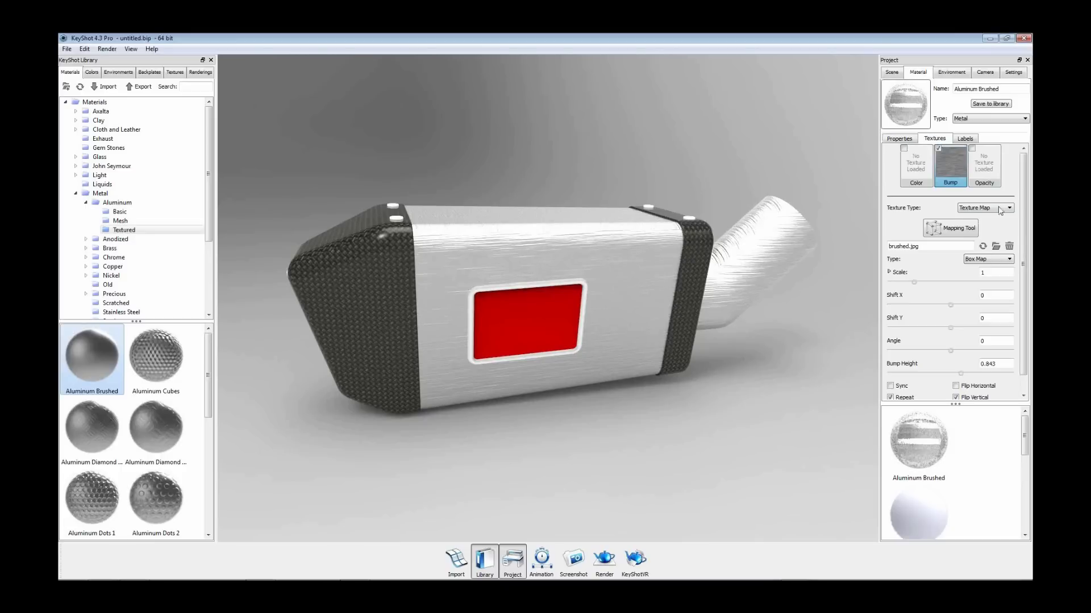
pyautogui.click(986, 273)
pyautogui.write('.75')
pyautogui.press('Return')
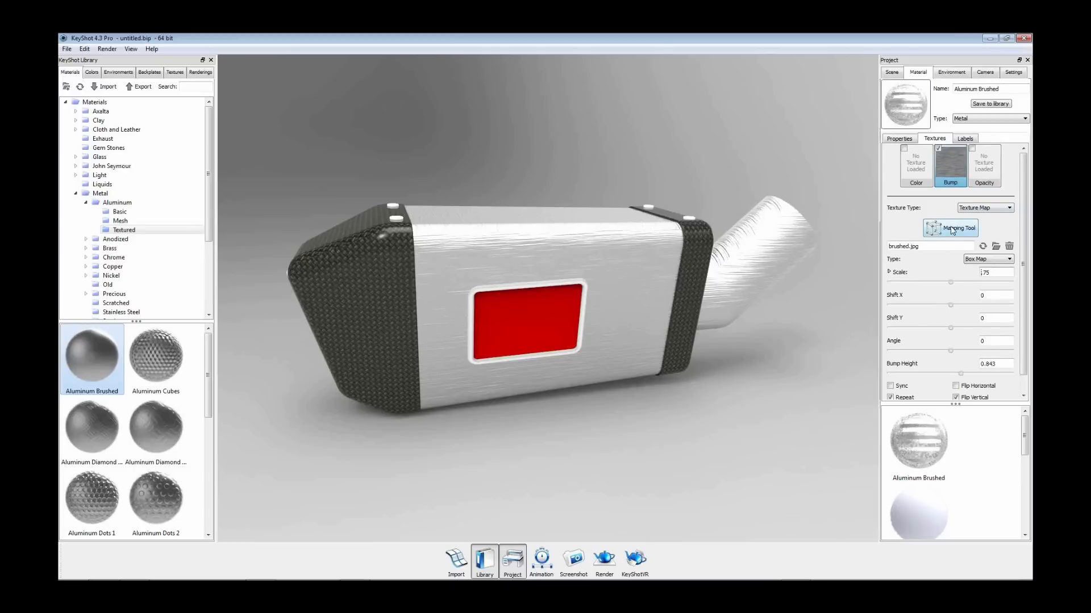
pyautogui.click(1008, 363)
pyautogui.write('125')
pyautogui.press('Return')
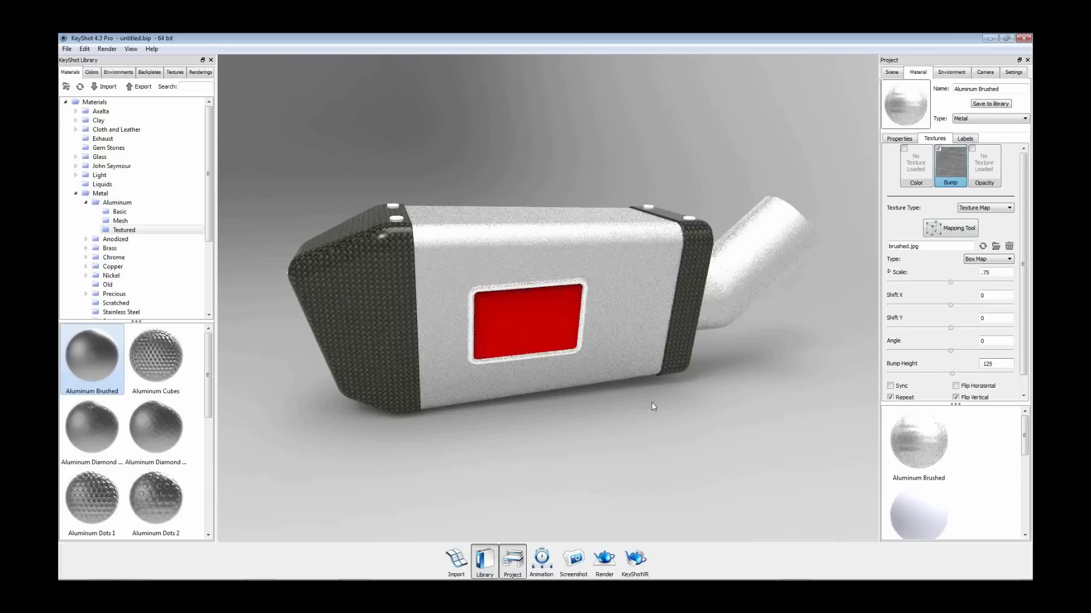
# - Apply the basic chrome material Chrome Polished from the library to the frame around the red badge panel
pyautogui.moveTo(663, 413); pyautogui.dragTo(749, 401)
pyautogui.moveTo(636, 444); pyautogui.dragTo(611, 443)
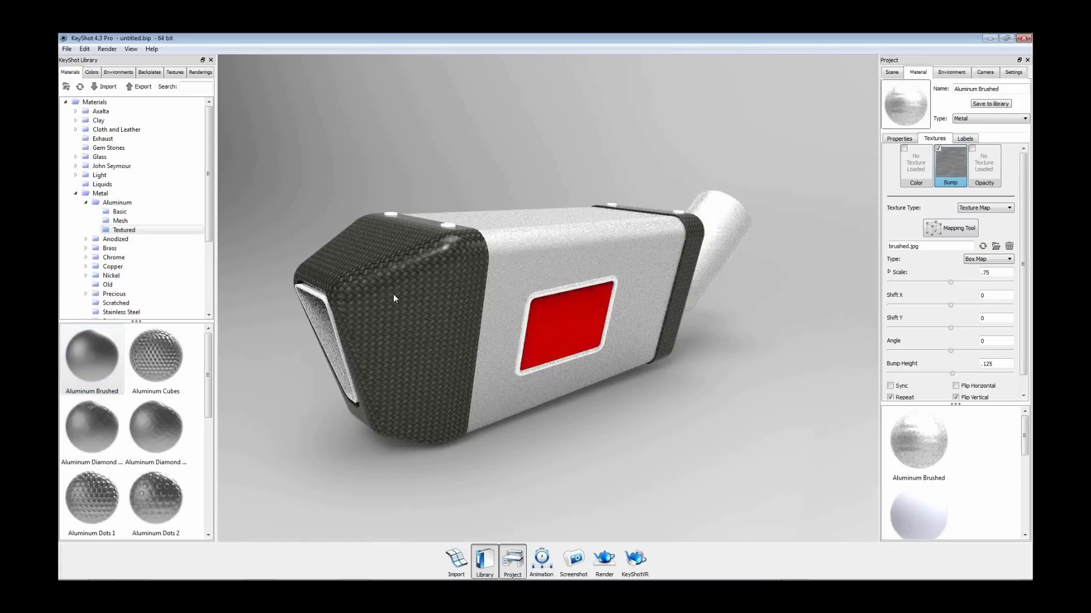
pyautogui.moveTo(393, 296); pyautogui.dragTo(416, 280, button='middle')
pyautogui.doubleClick(109, 258)
pyautogui.click(120, 266)
pyautogui.moveTo(144, 373); pyautogui.dragTo(544, 359)
# - Add the image Yoshimura logo.png as a label on the red badge panel
pyautogui.moveTo(690, 420); pyautogui.dragTo(660, 417)
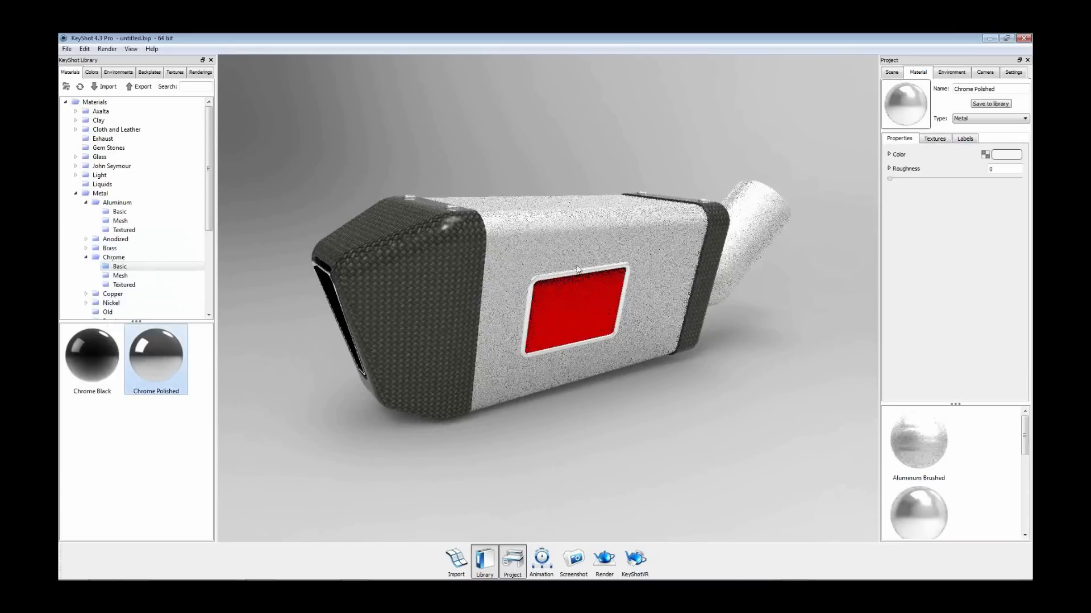
pyautogui.doubleClick(585, 310)
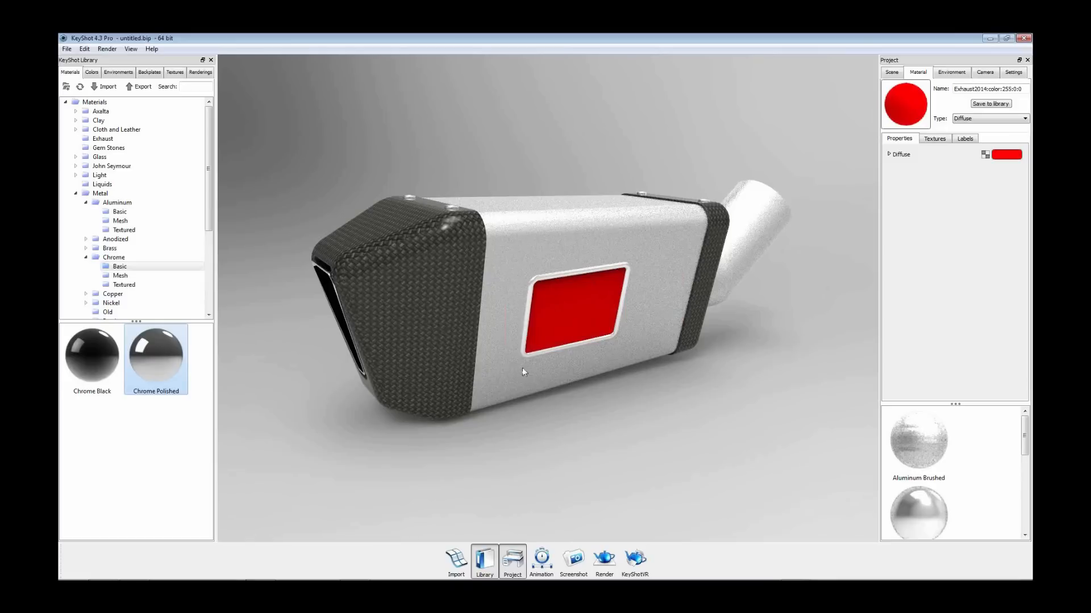
pyautogui.moveTo(595, 342); pyautogui.dragTo(581, 376)
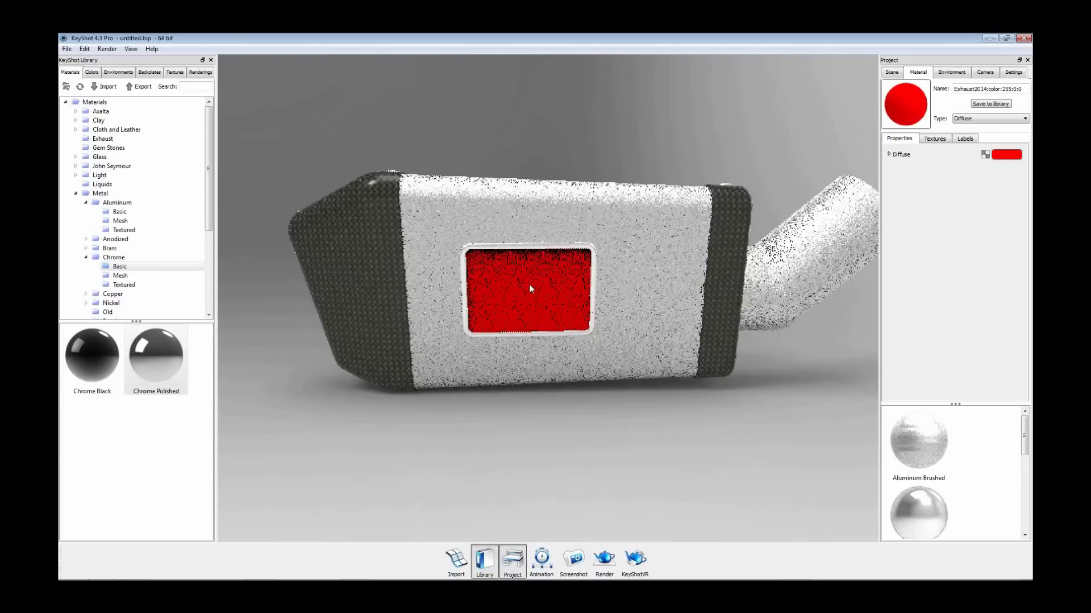
pyautogui.scroll(5, 529, 284)
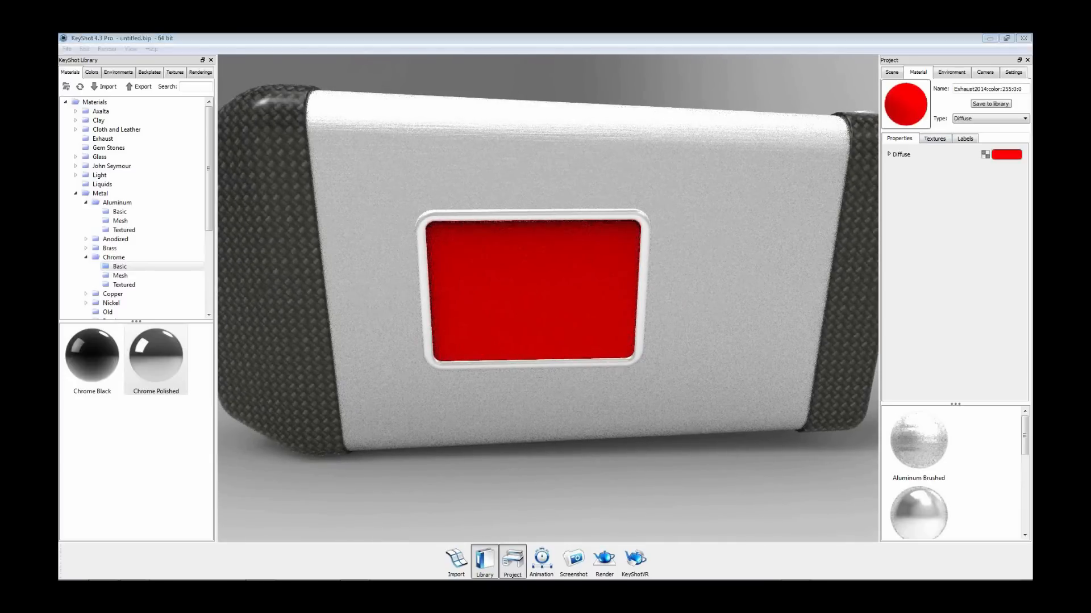
pyautogui.moveTo(568, 348); pyautogui.dragTo(505, 282)
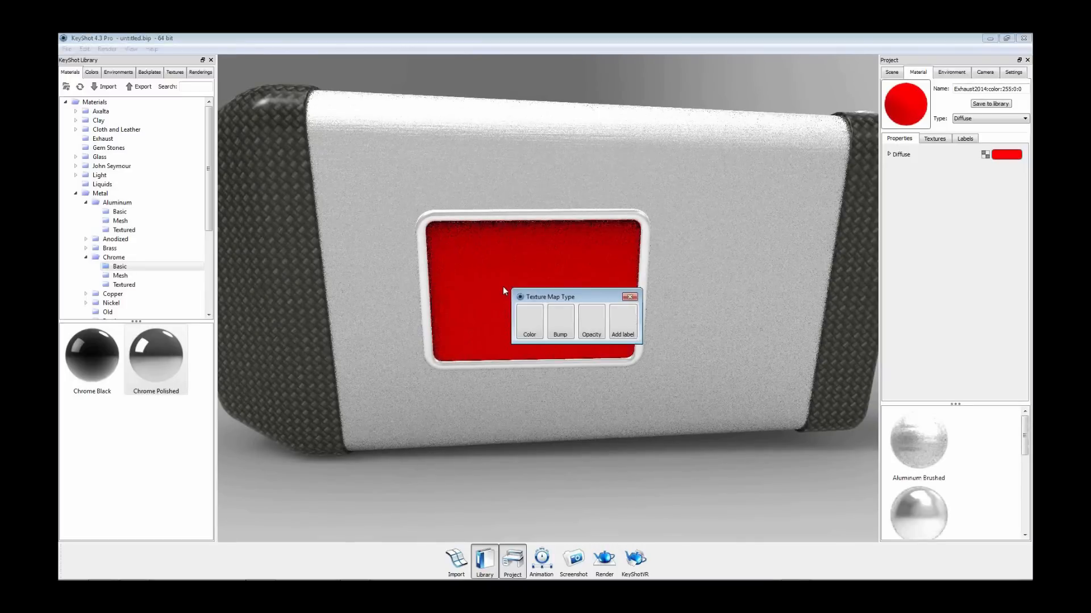
pyautogui.click(623, 323)
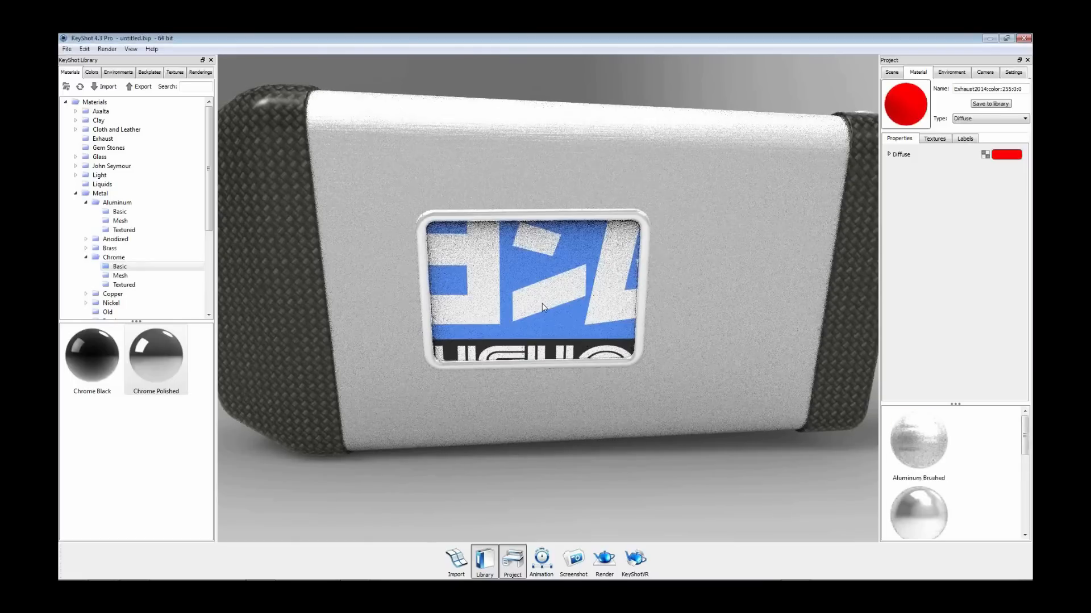
# - Scale the logo label to 0.61 and position it at the center of the badge panel
pyautogui.click(964, 139)
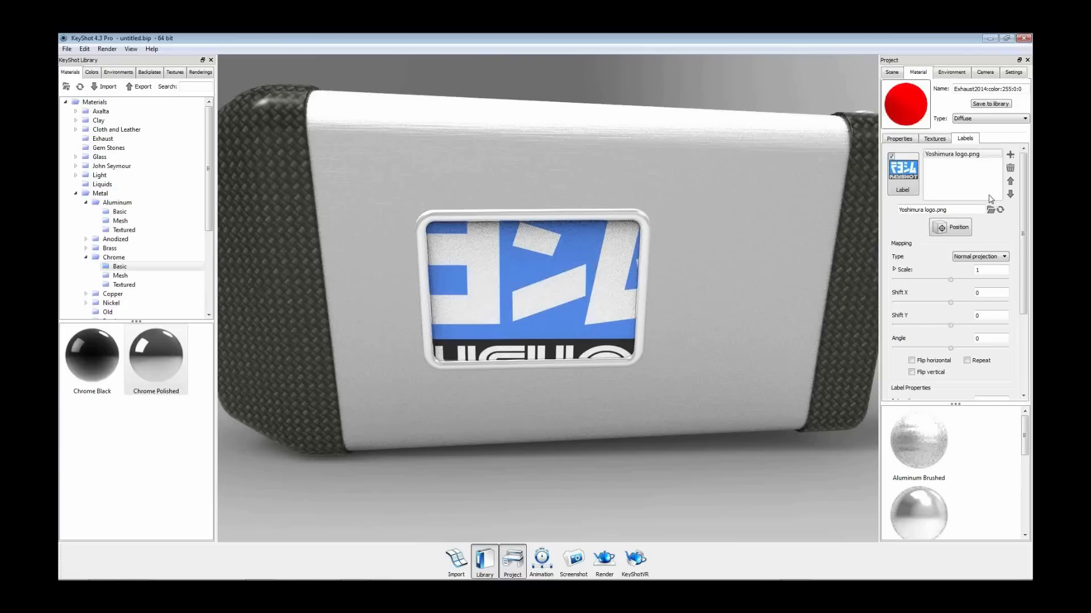
pyautogui.moveTo(948, 280); pyautogui.dragTo(929, 281)
pyautogui.click(950, 226)
pyautogui.click(528, 298)
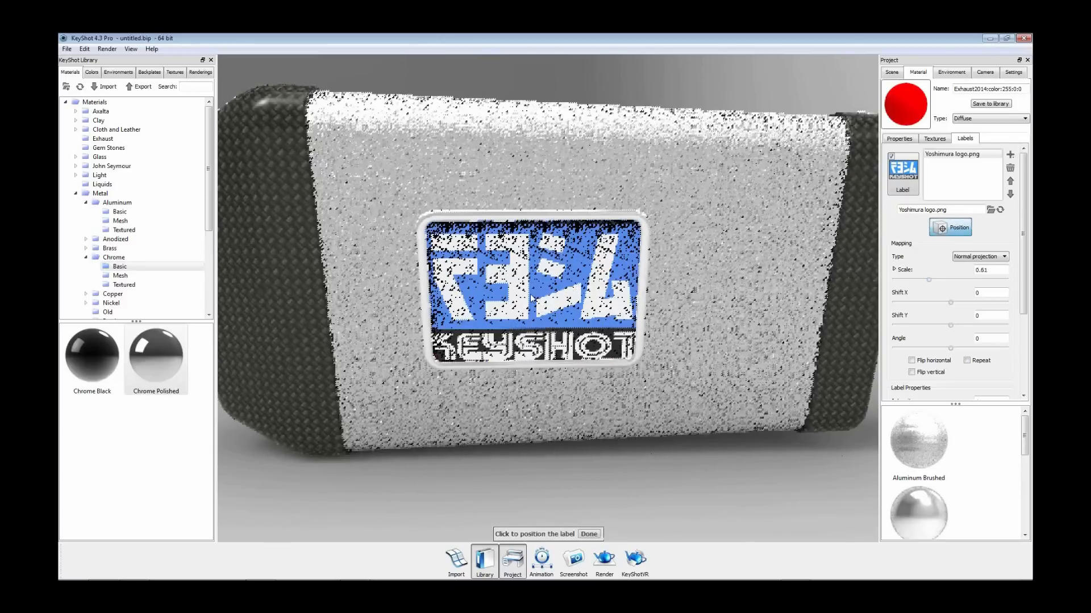
pyautogui.click(589, 534)
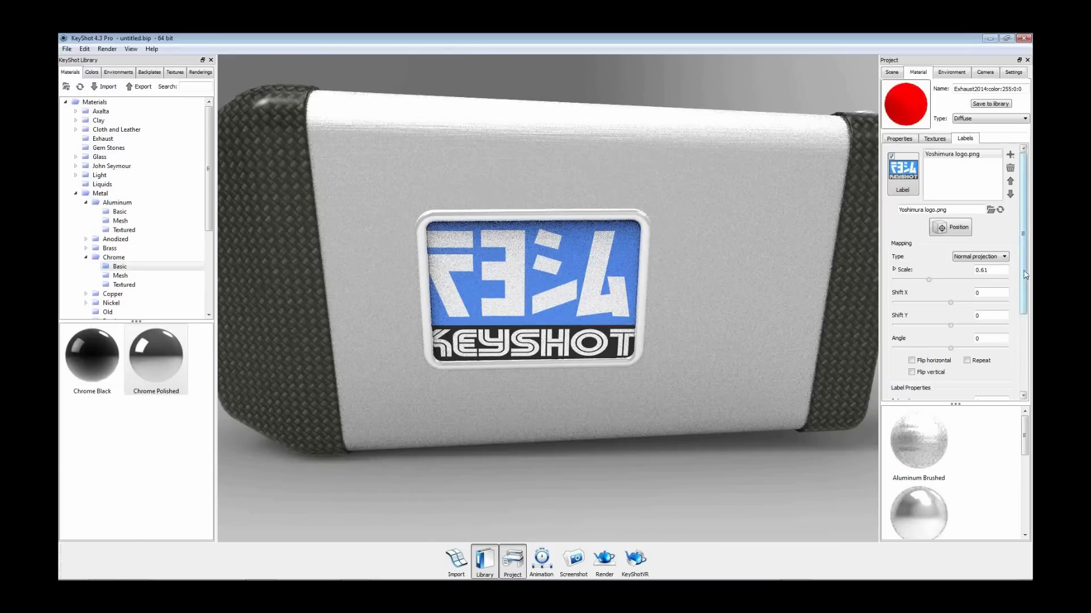
# - Set the logo label's specular color to white
pyautogui.moveTo(1021, 284); pyautogui.dragTo(1020, 360)
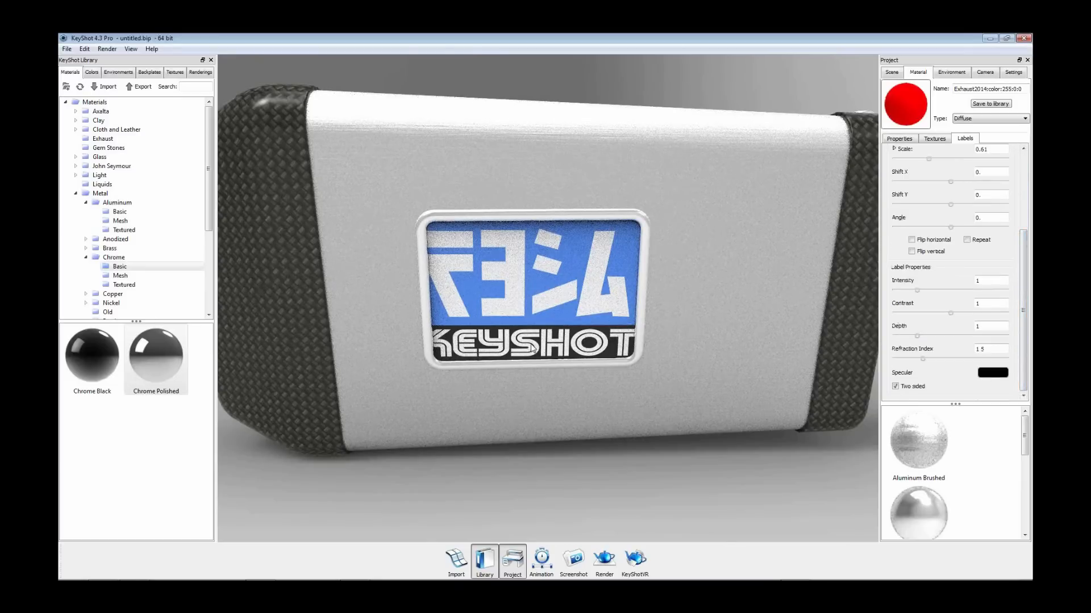
pyautogui.click(991, 375)
pyautogui.moveTo(484, 226); pyautogui.dragTo(437, 186)
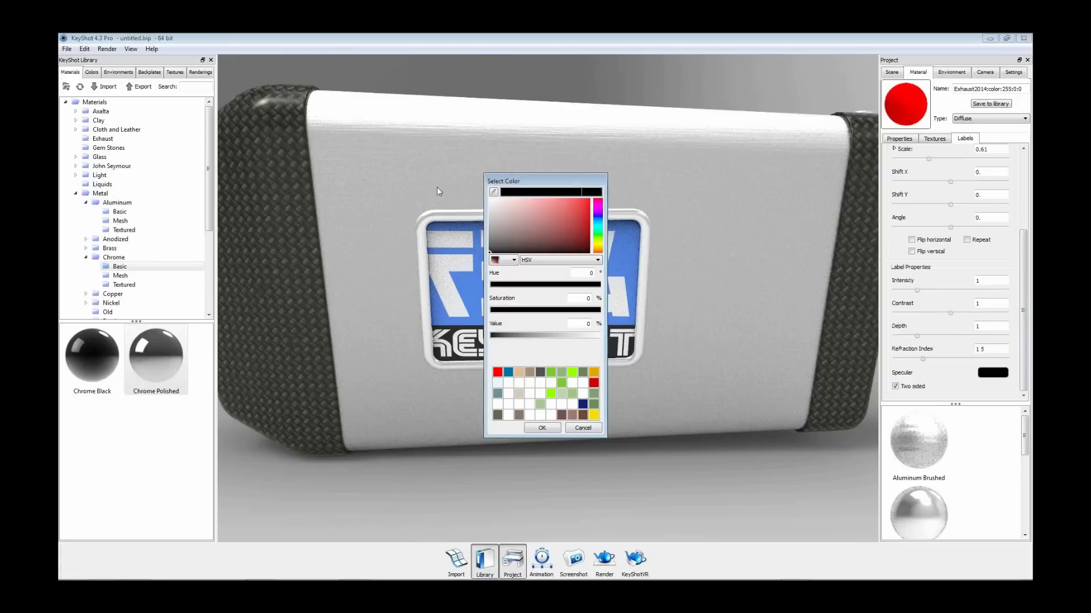
pyautogui.click(539, 429)
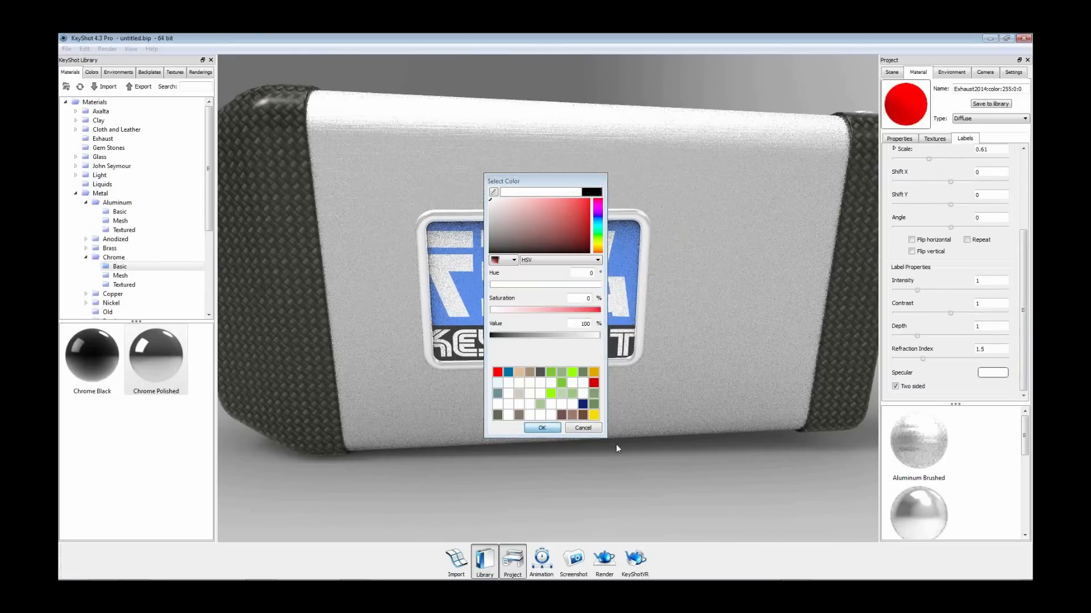
# - Set the camera's perspective to 75 and frame the exhaust closer in the view
pyautogui.moveTo(616, 445); pyautogui.dragTo(673, 398)
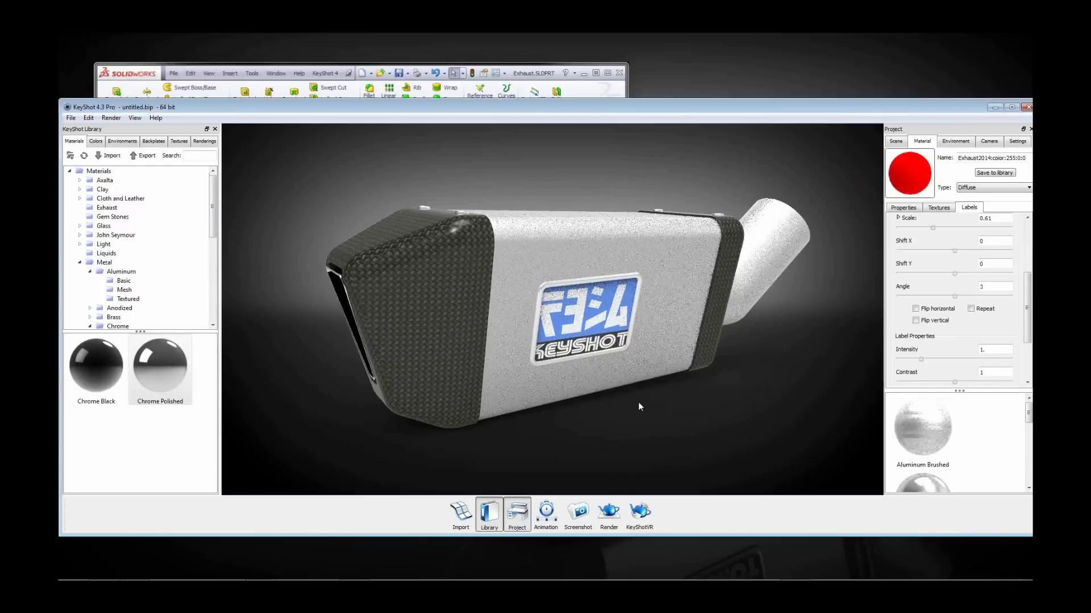
pyautogui.moveTo(638, 401)
pyautogui.mouseDown()
pyautogui.moveTo(663, 397)
pyautogui.moveTo(657, 391)
pyautogui.mouseUp()
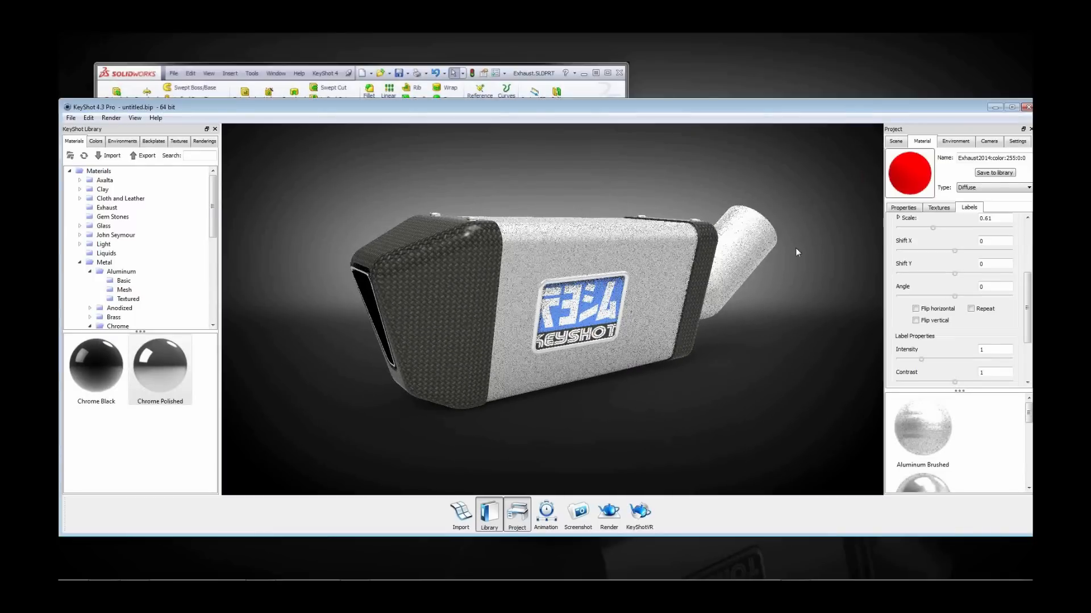
pyautogui.click(989, 142)
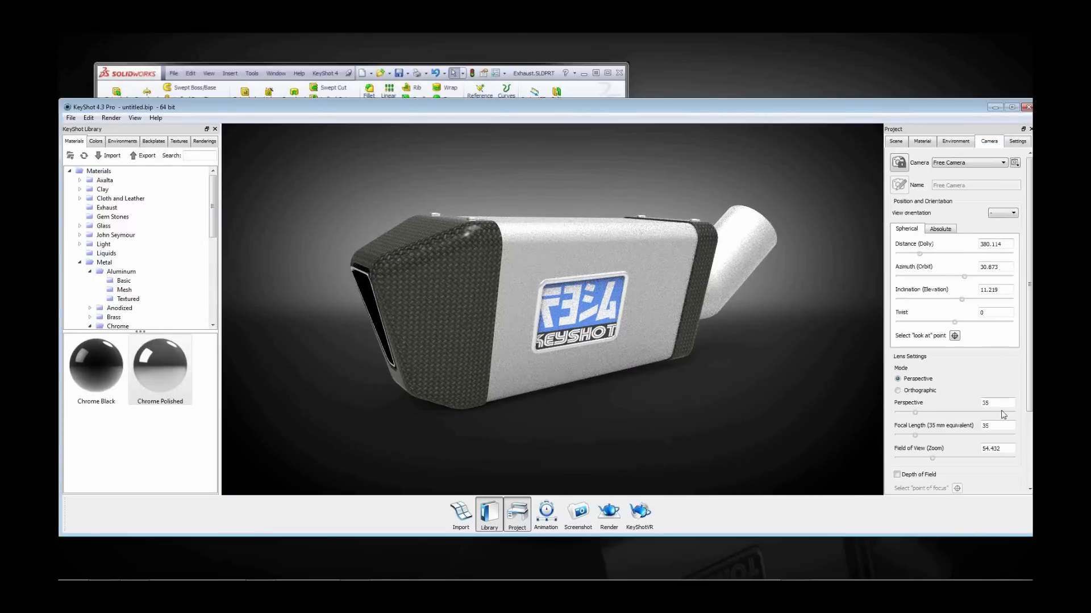
pyautogui.write('75')
pyautogui.press('Return')
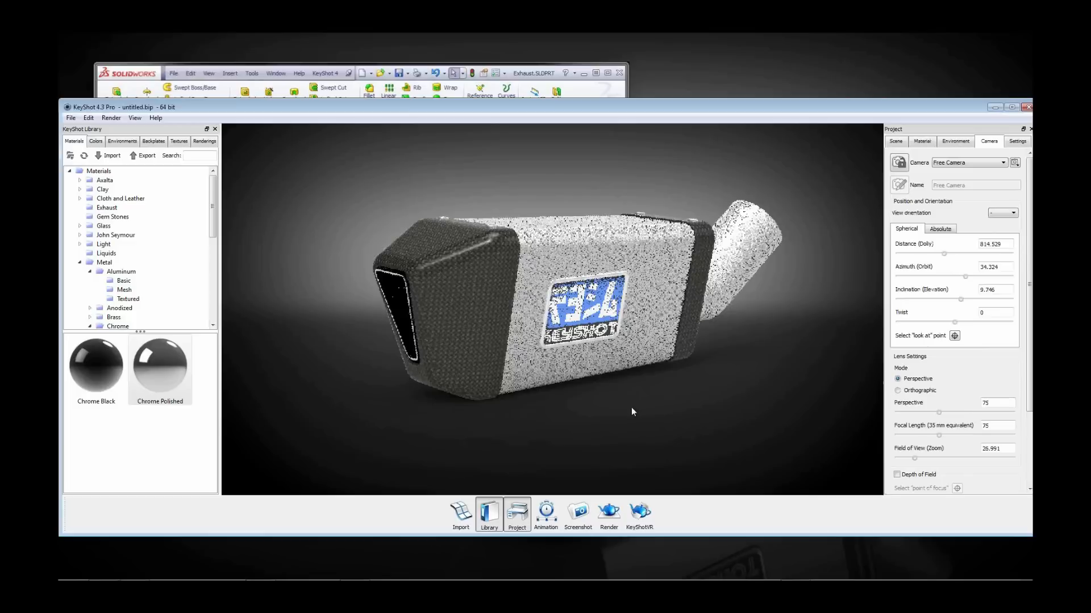
pyautogui.scroll(2, 680, 380)
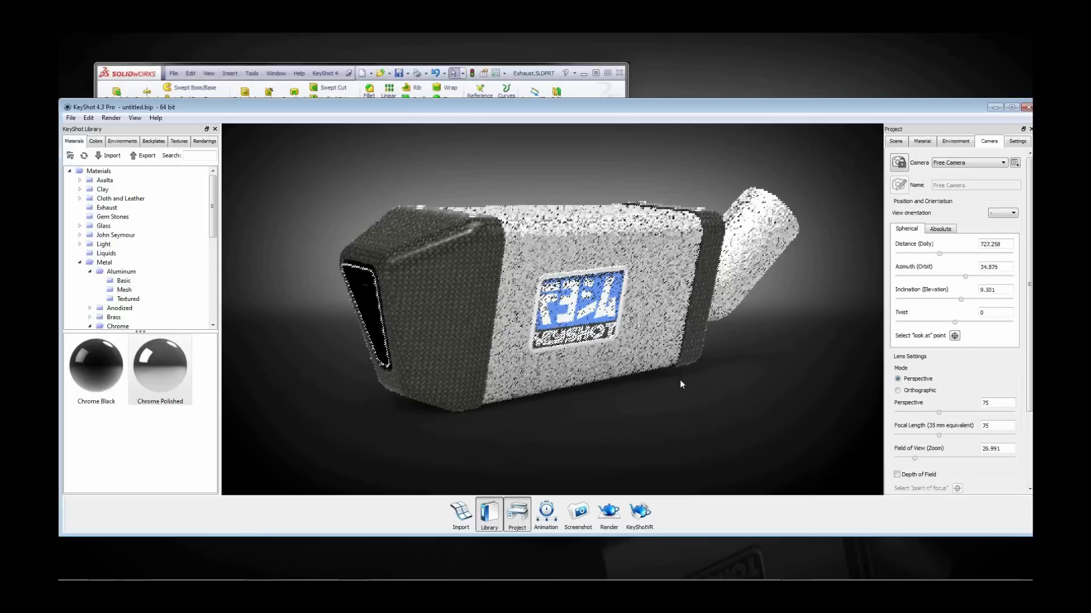
# - Add a ground plane to the scene and set its material's specular color to white
pyautogui.click(89, 118)
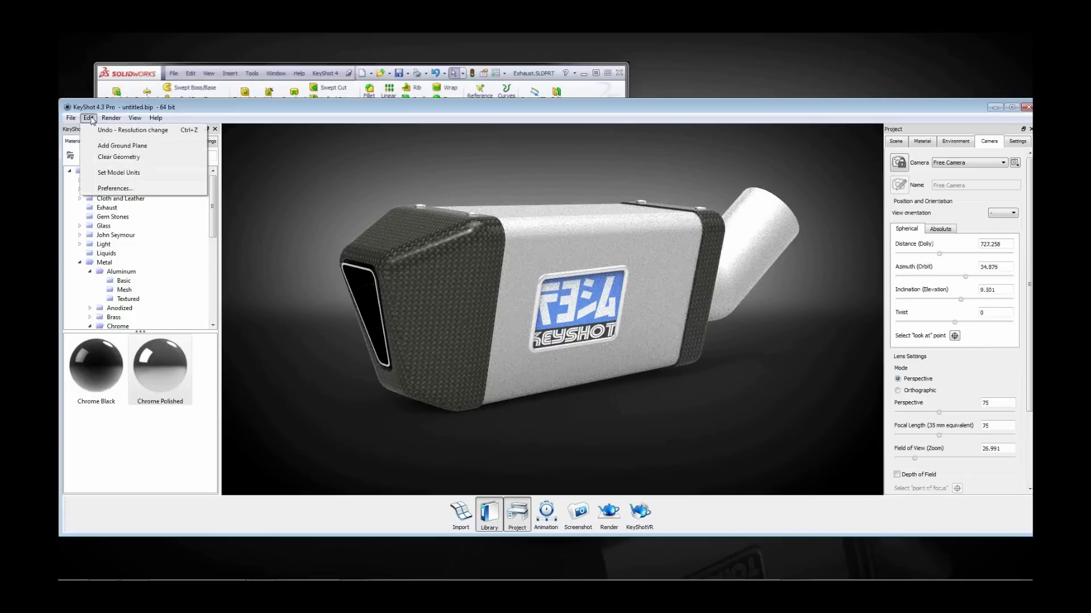
pyautogui.click(109, 148)
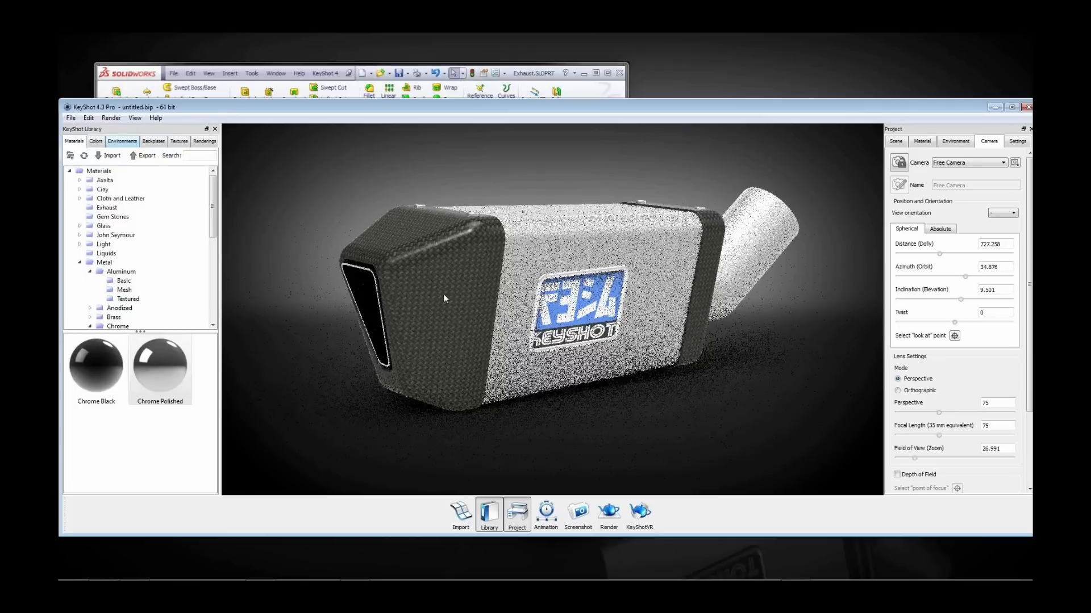
pyautogui.doubleClick(687, 406)
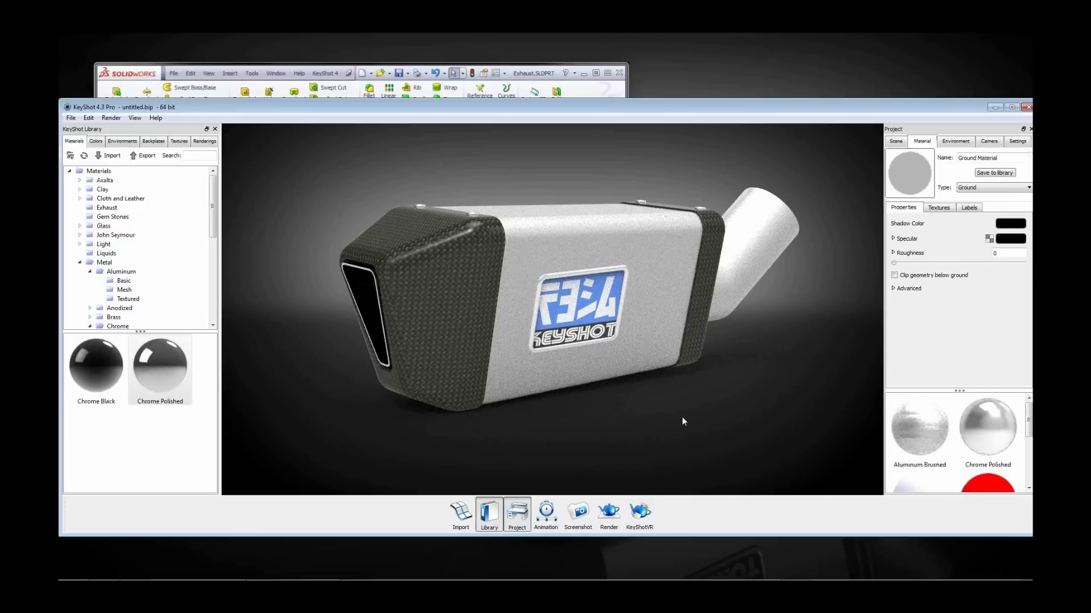
pyautogui.click(1011, 239)
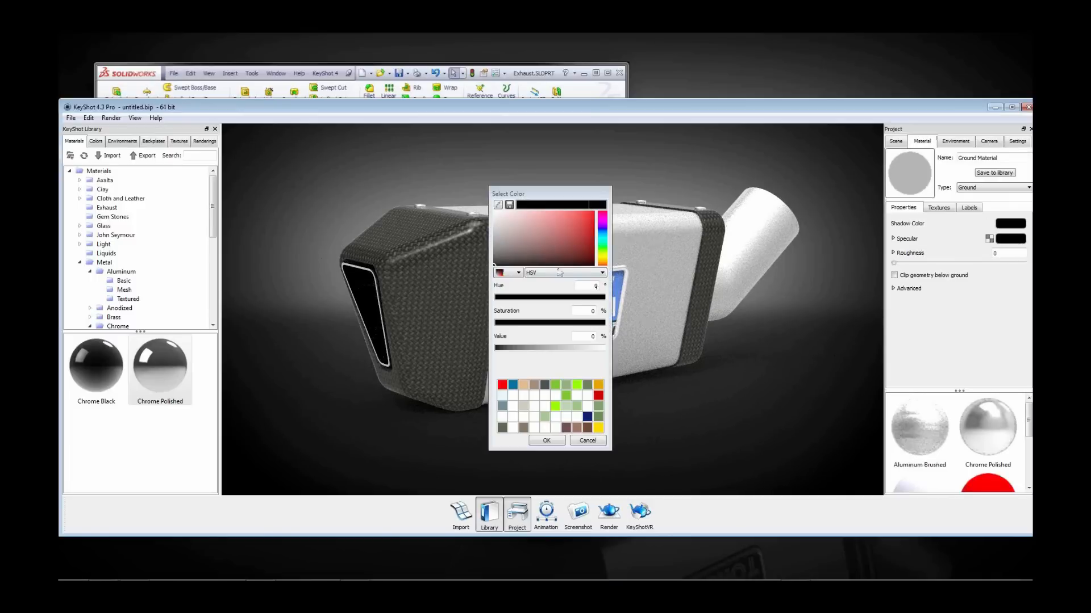
pyautogui.click(547, 440)
# - Rotate the Exhaust2014 model about 1.5 degrees around its X axis with the Move Tool
pyautogui.moveTo(690, 430); pyautogui.dragTo(595, 401)
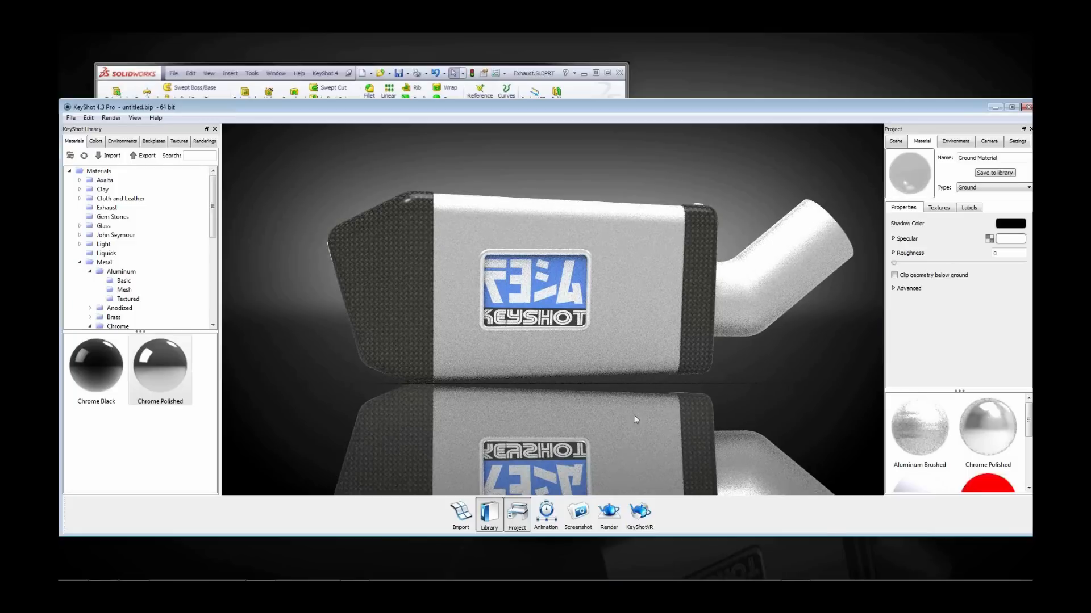
pyautogui.click(896, 141)
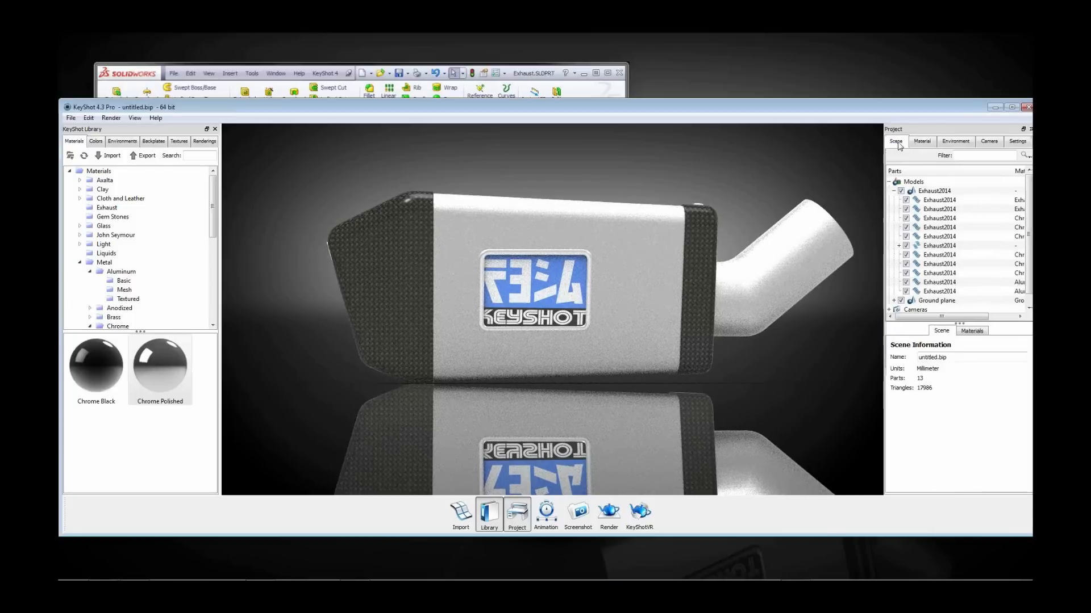
pyautogui.click(925, 195)
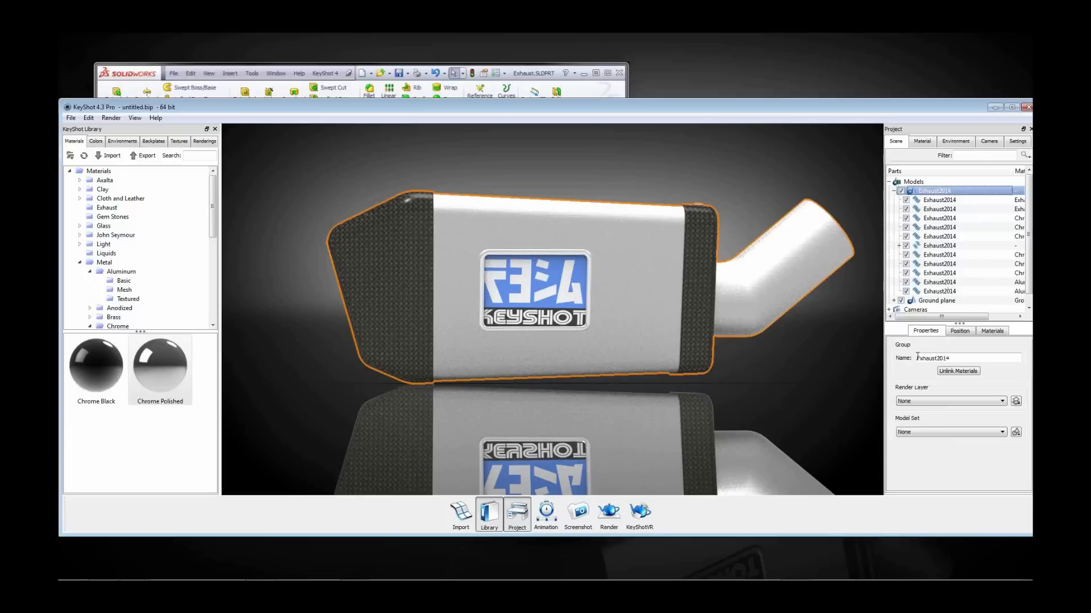
pyautogui.click(958, 334)
pyautogui.click(959, 347)
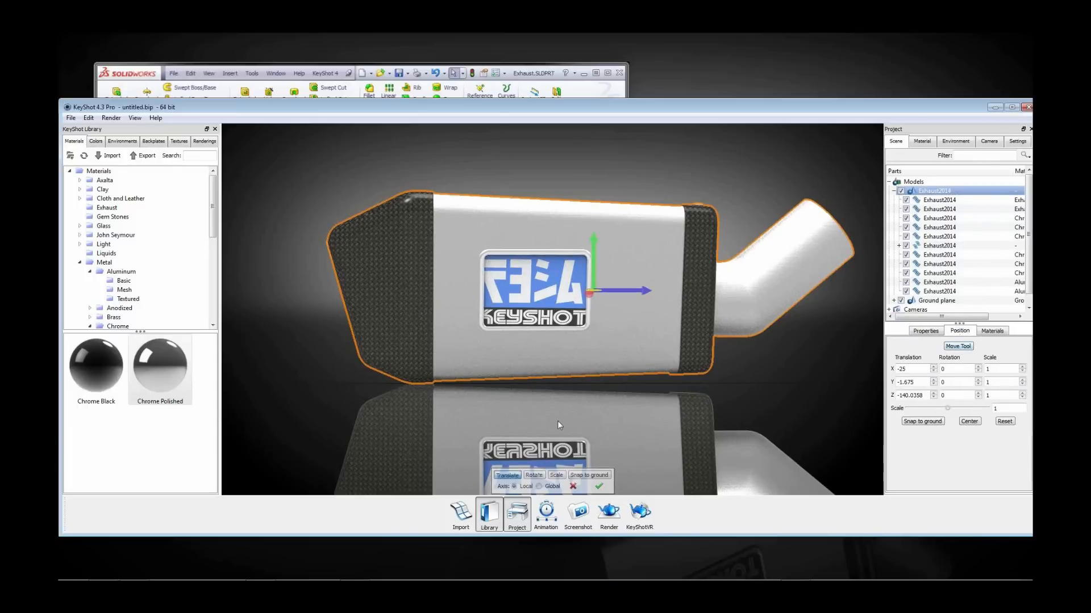
pyautogui.click(534, 476)
pyautogui.moveTo(622, 261); pyautogui.dragTo(624, 266)
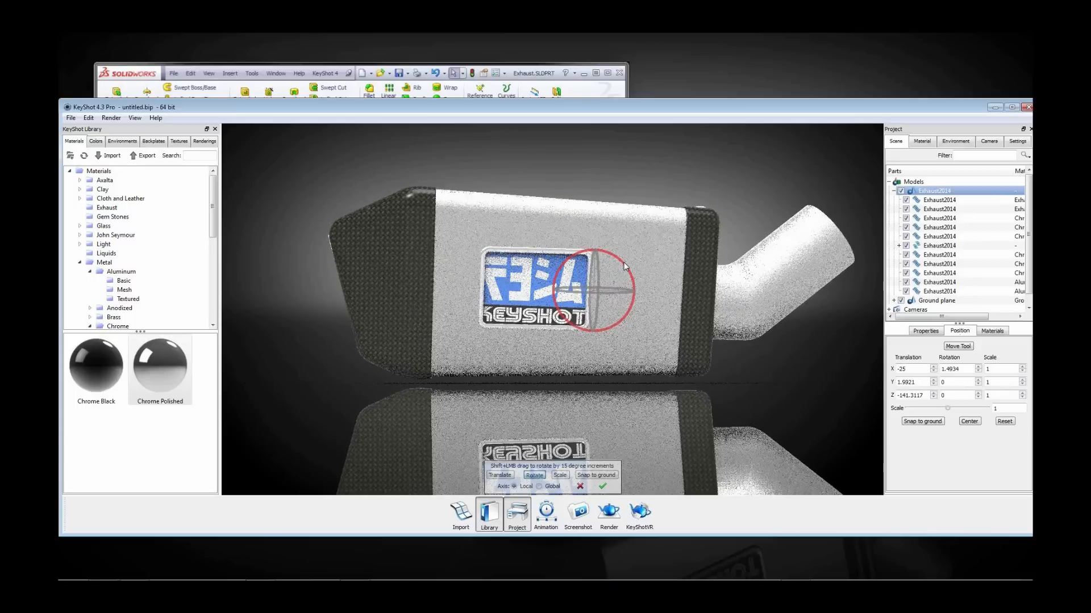
# - Lower Exhaust2014 onto the ground plane along the global Y axis, fine-tune its X rotation to about 1.65 degrees, and apply the move
pyautogui.click(500, 476)
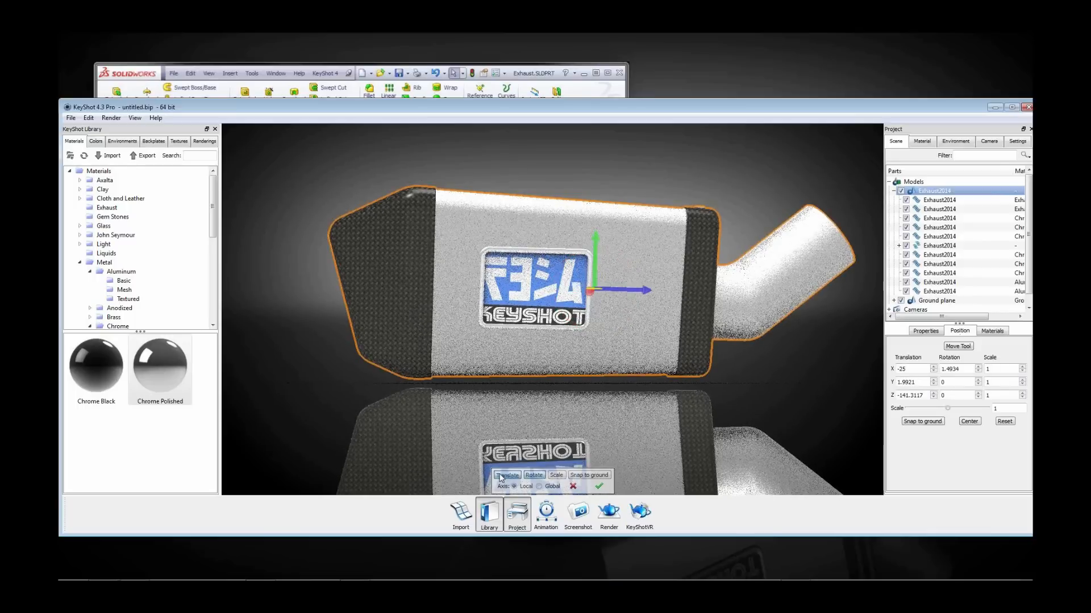
pyautogui.click(552, 487)
pyautogui.moveTo(593, 272); pyautogui.dragTo(622, 264)
pyautogui.click(533, 476)
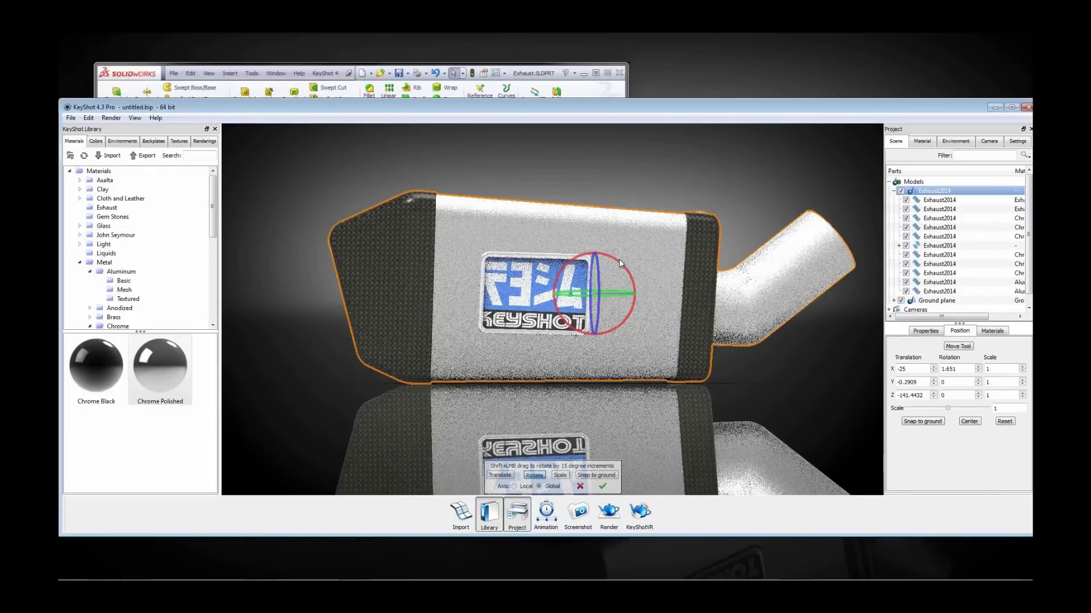
pyautogui.click(503, 476)
pyautogui.moveTo(596, 282); pyautogui.dragTo(595, 286)
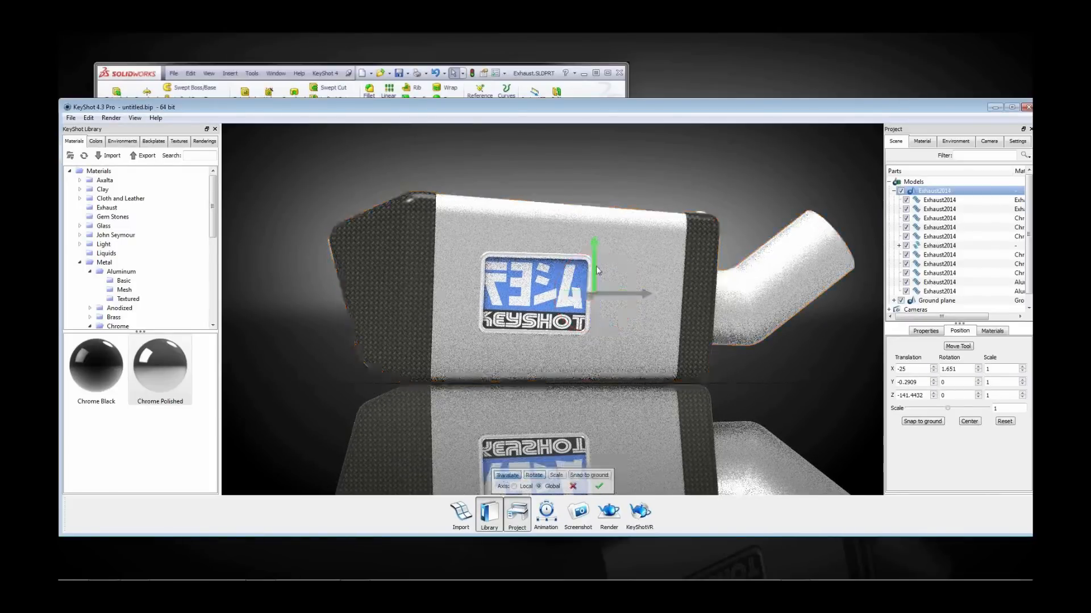
pyautogui.click(601, 487)
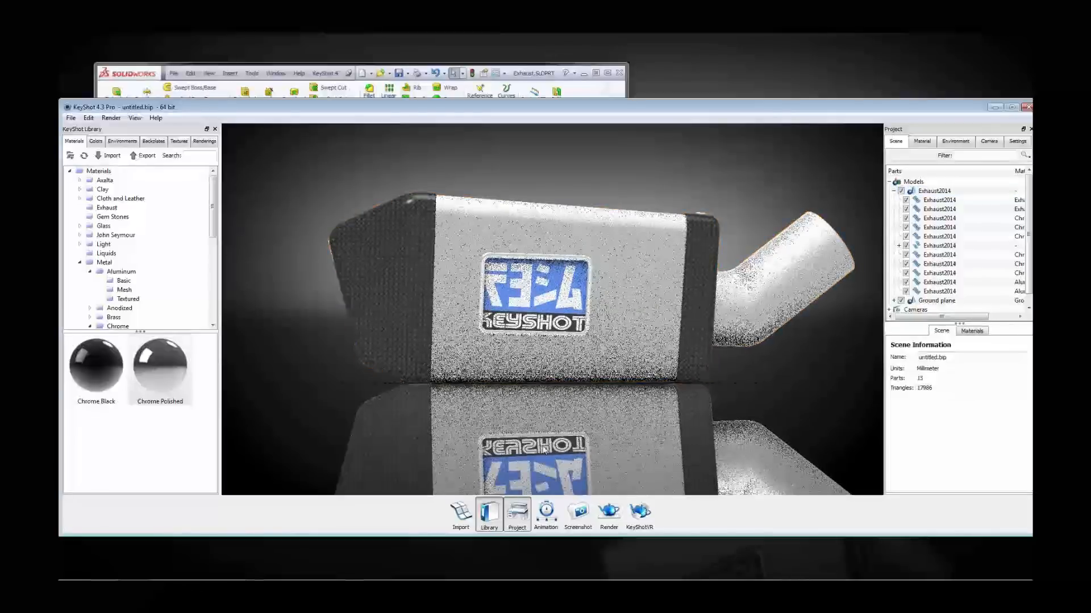
pyautogui.moveTo(514, 465); pyautogui.dragTo(600, 423)
pyautogui.scroll(-3, 646, 443)
pyautogui.scroll(3, 560, 438)
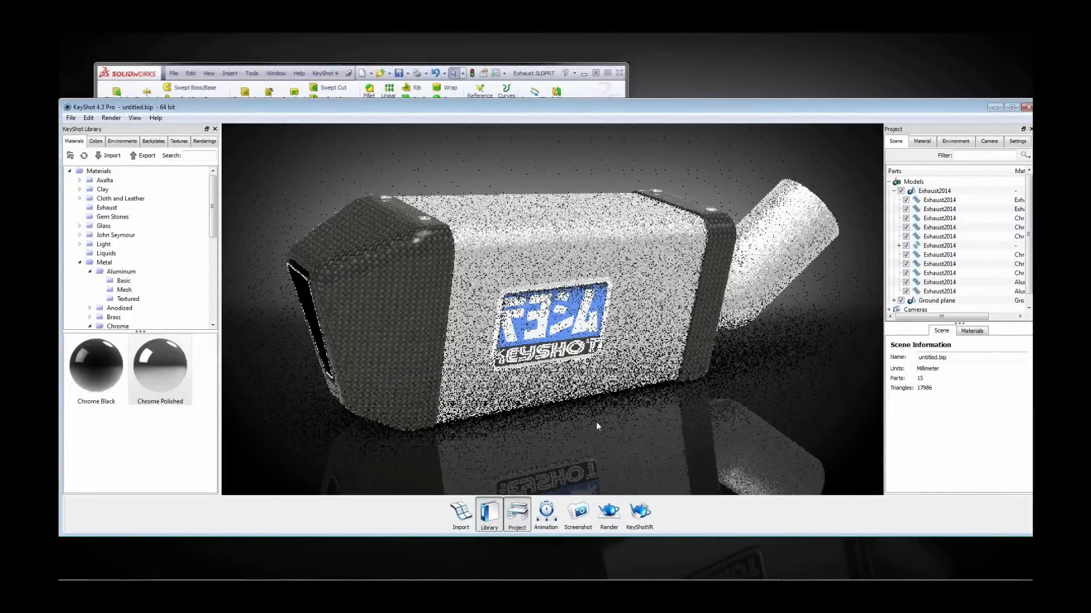
# - Switch to SolidWorks and edit 3DSketch1 of Sweep1, moving the pipe path's outer endpoint lower and farther outward
pyautogui.moveTo(353, 579)
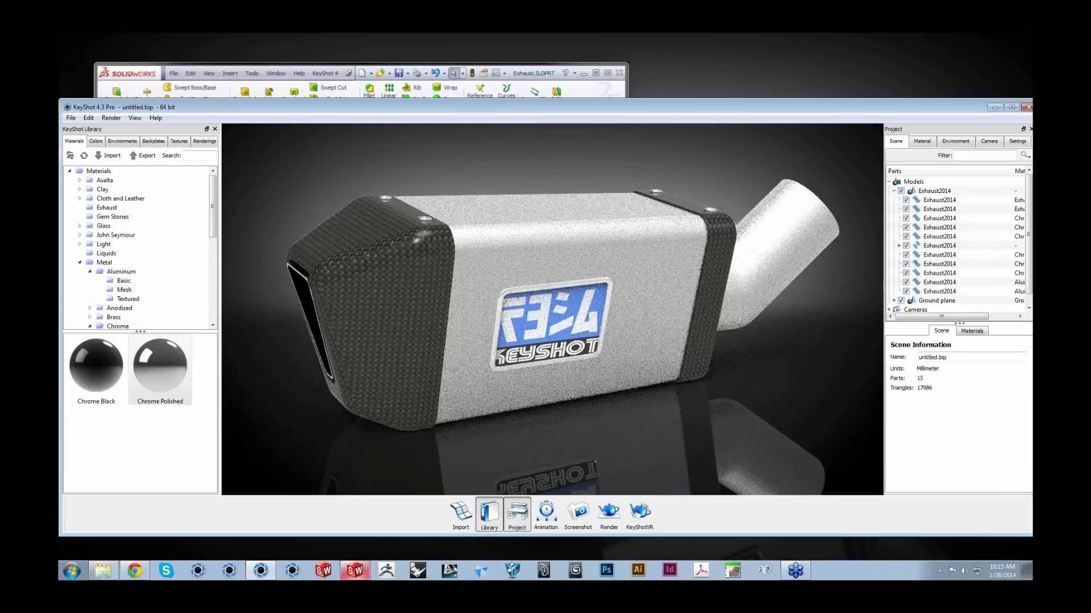
pyautogui.click(354, 572)
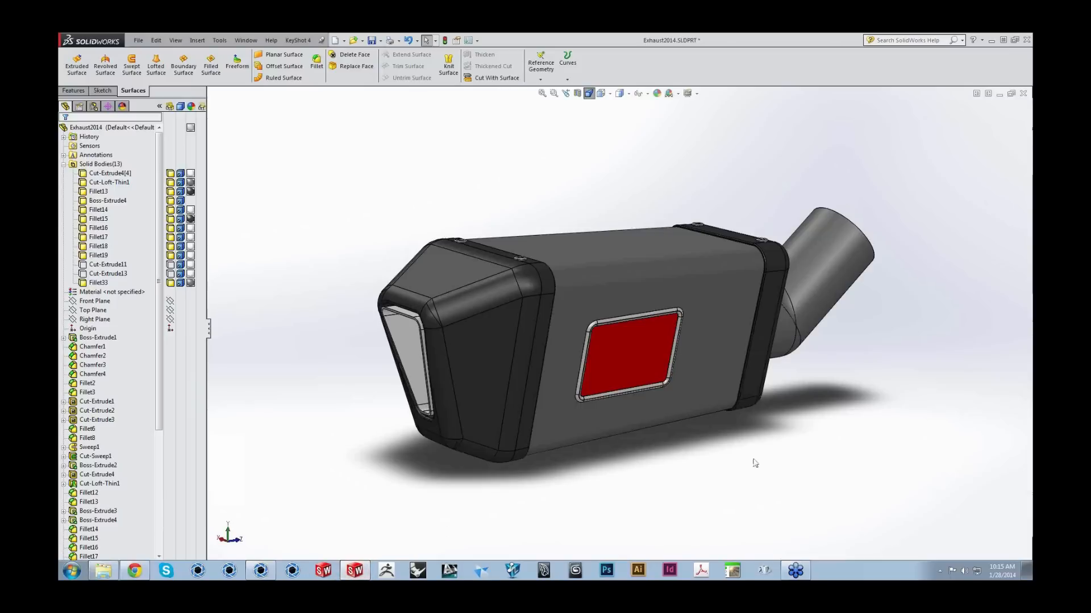
pyautogui.moveTo(847, 453); pyautogui.dragTo(819, 340, button='middle')
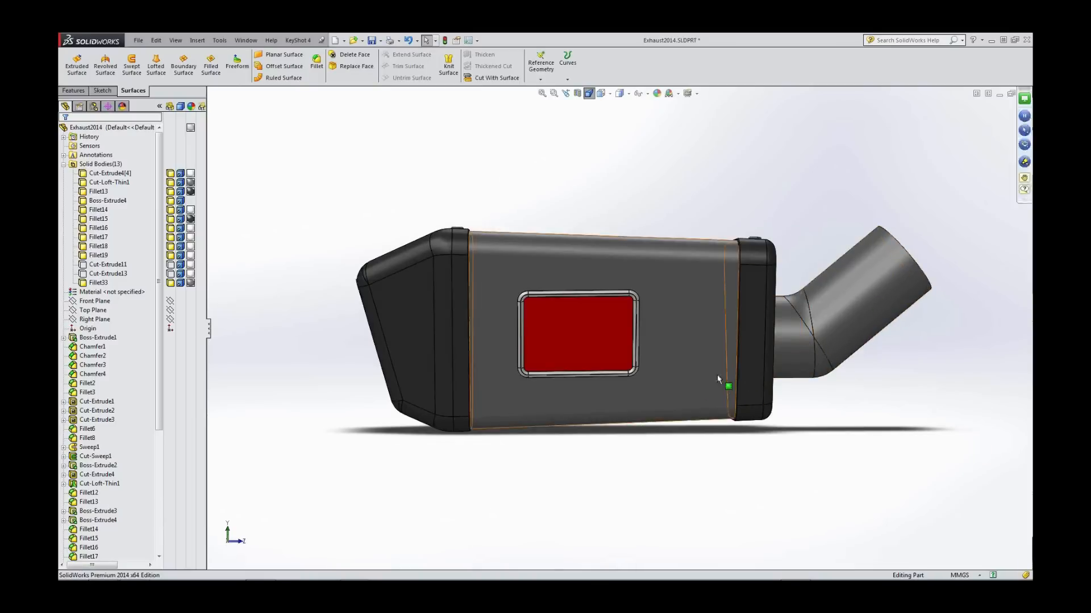
pyautogui.click(873, 309)
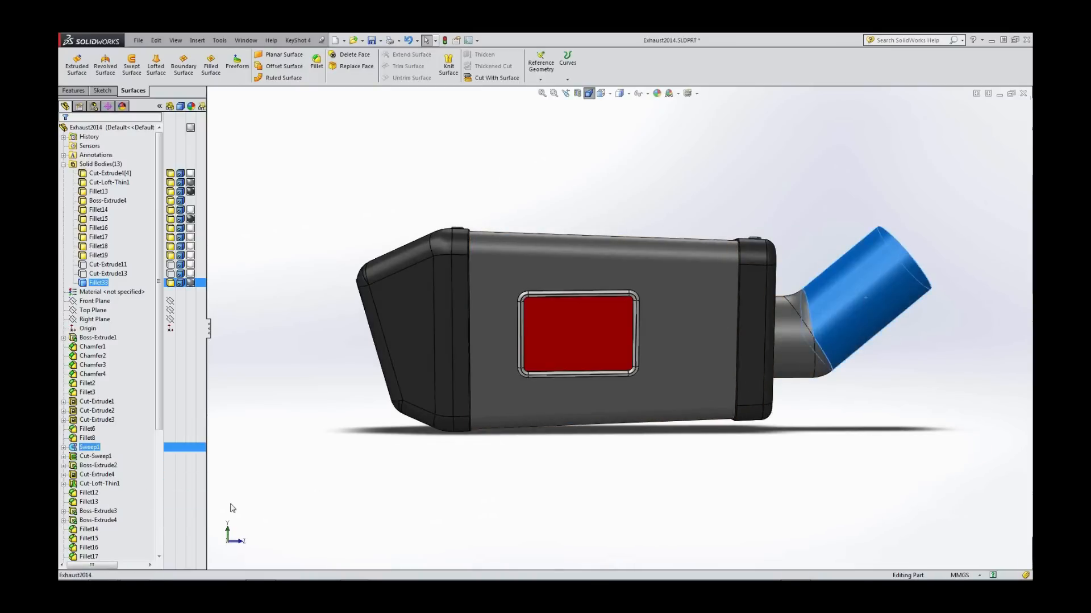
pyautogui.click(64, 447)
pyautogui.click(105, 466)
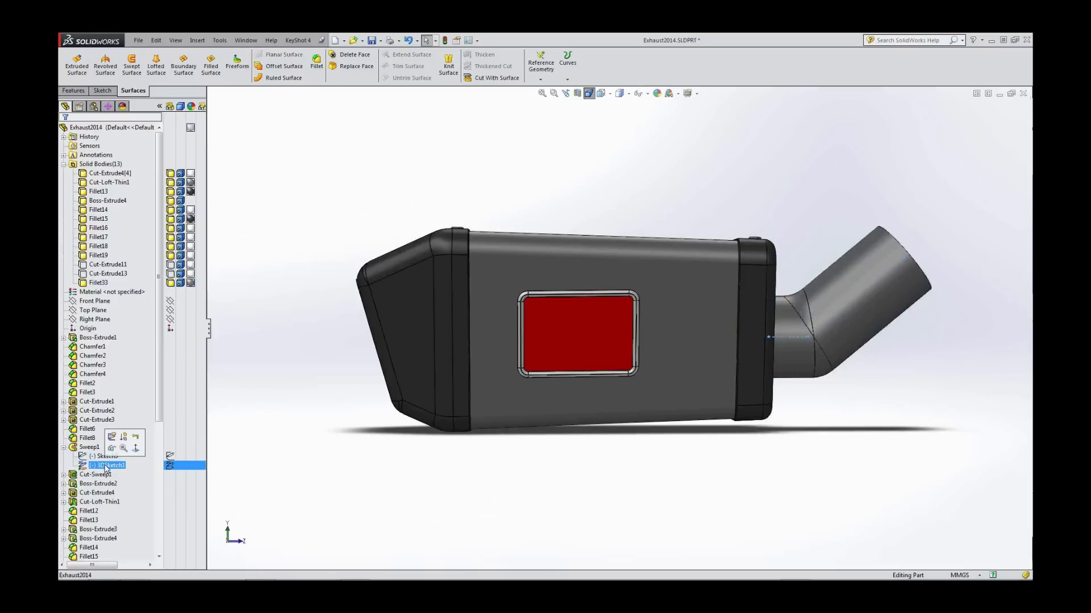
pyautogui.rightClick(105, 465)
pyautogui.click(112, 426)
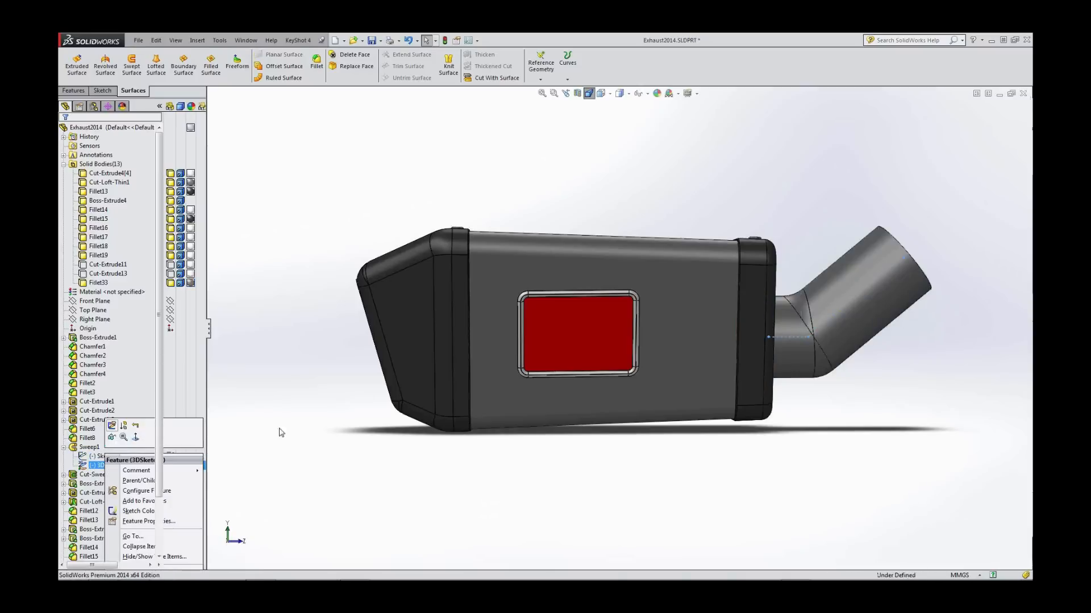
pyautogui.moveTo(907, 258); pyautogui.dragTo(947, 293)
pyautogui.click(1001, 109)
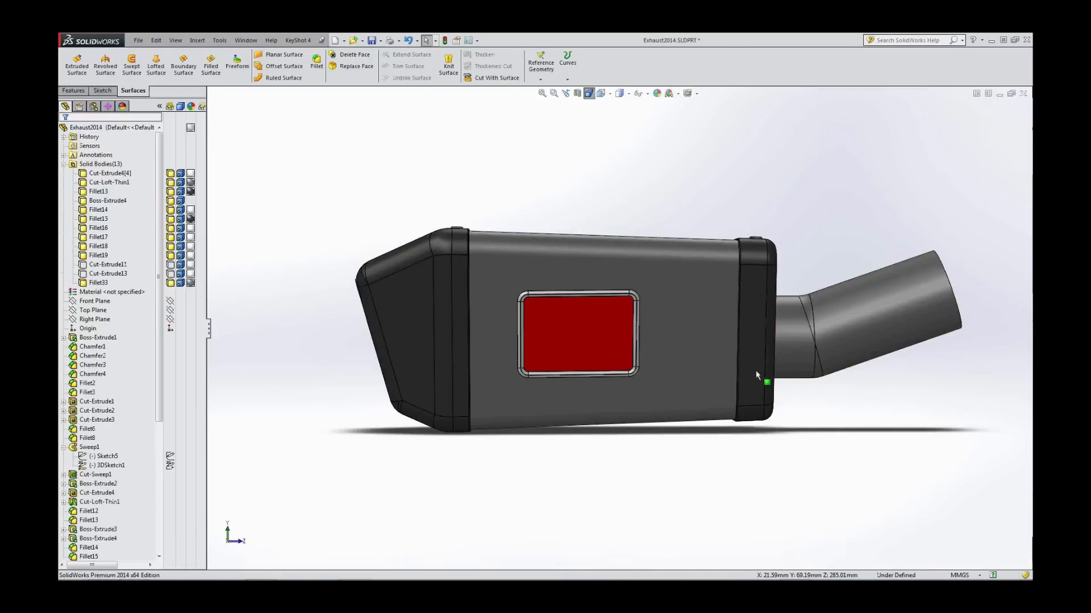
# - Update the live-linked KeyShot scene with the reshaped exhaust pipe and reframe the view
pyautogui.click(301, 41)
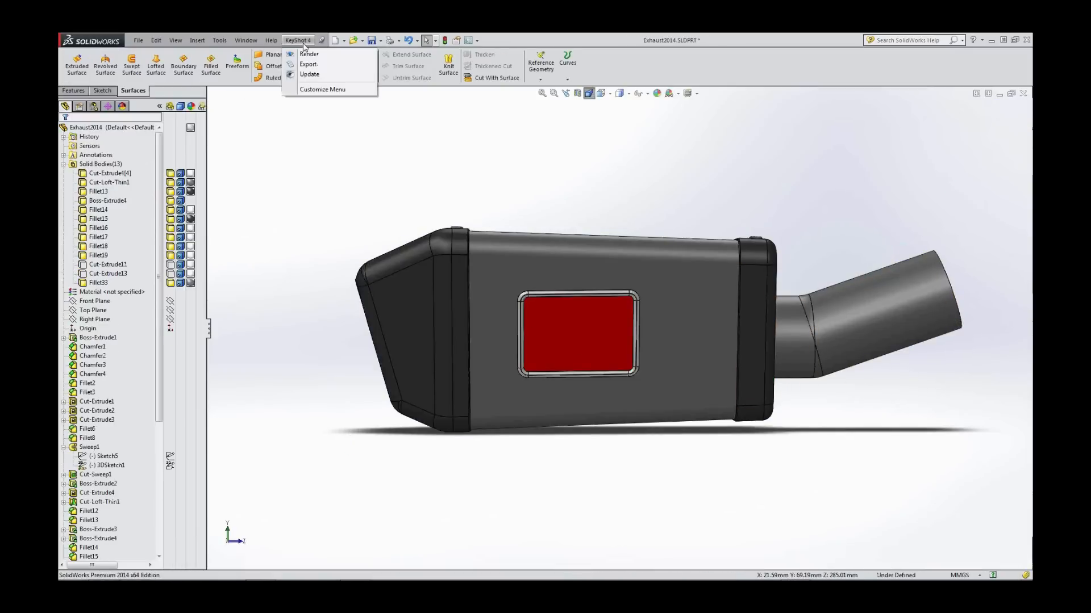
pyautogui.click(308, 73)
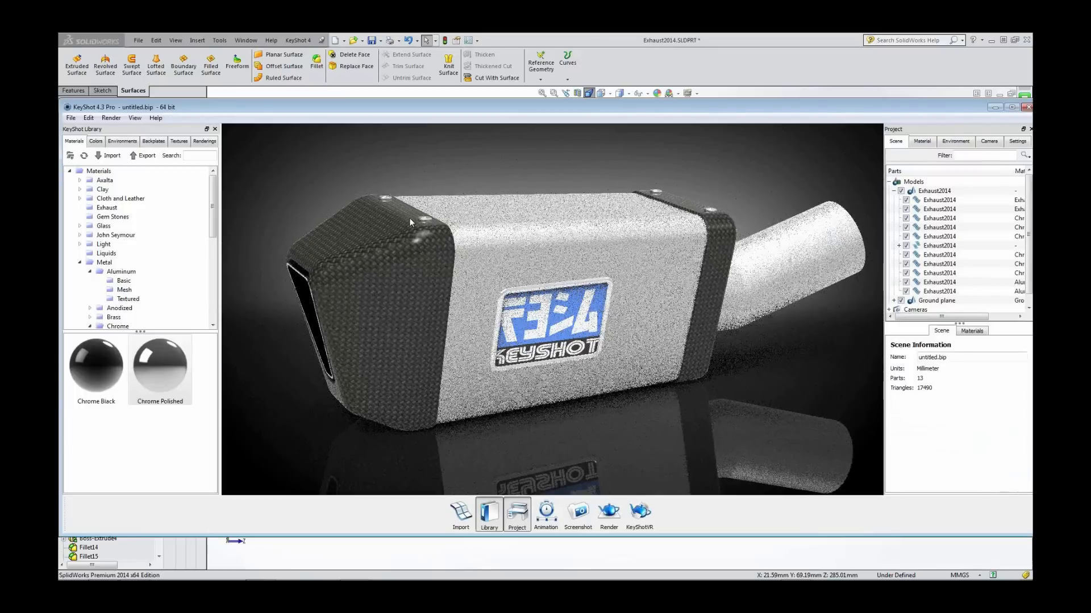
pyautogui.moveTo(778, 356); pyautogui.dragTo(786, 393)
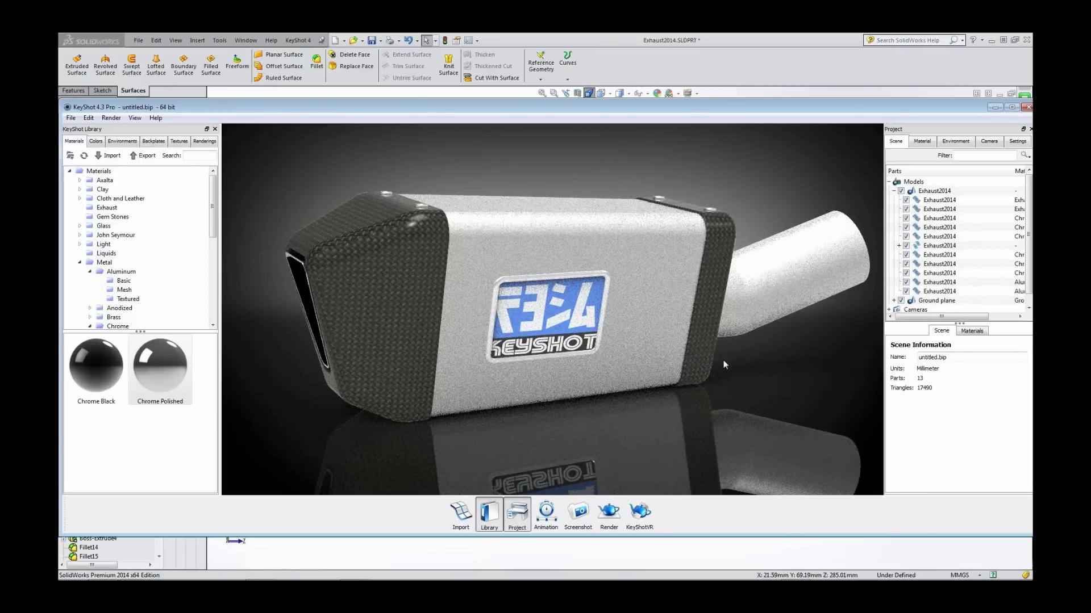
pyautogui.moveTo(723, 364); pyautogui.dragTo(730, 360)
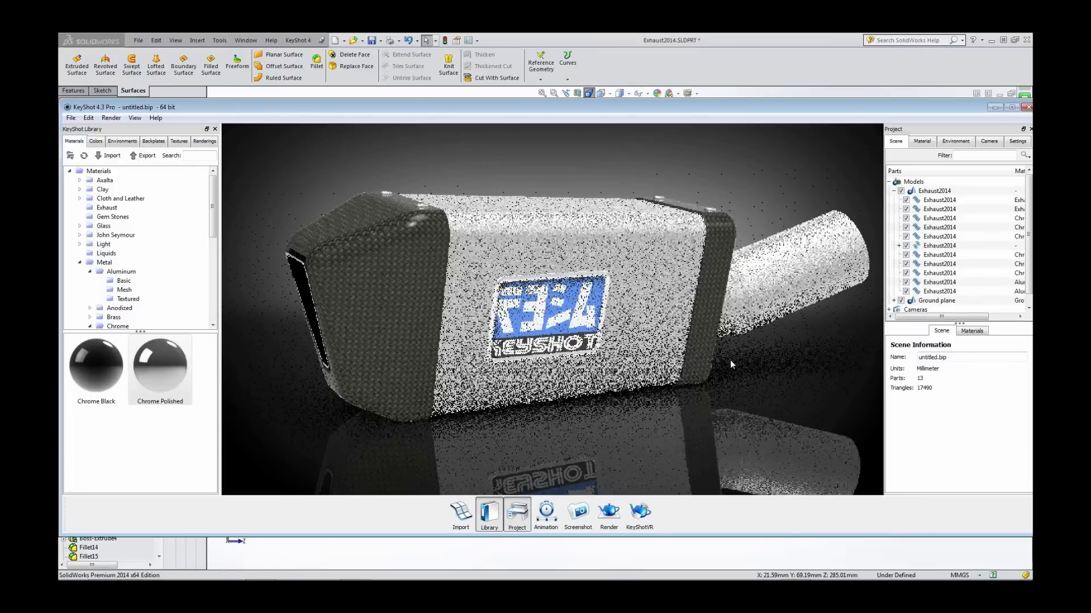
# - Return to SolidWorks, select the exhaust pipe body Fillet33, and update the linked KeyShot scene again
pyautogui.click(616, 88)
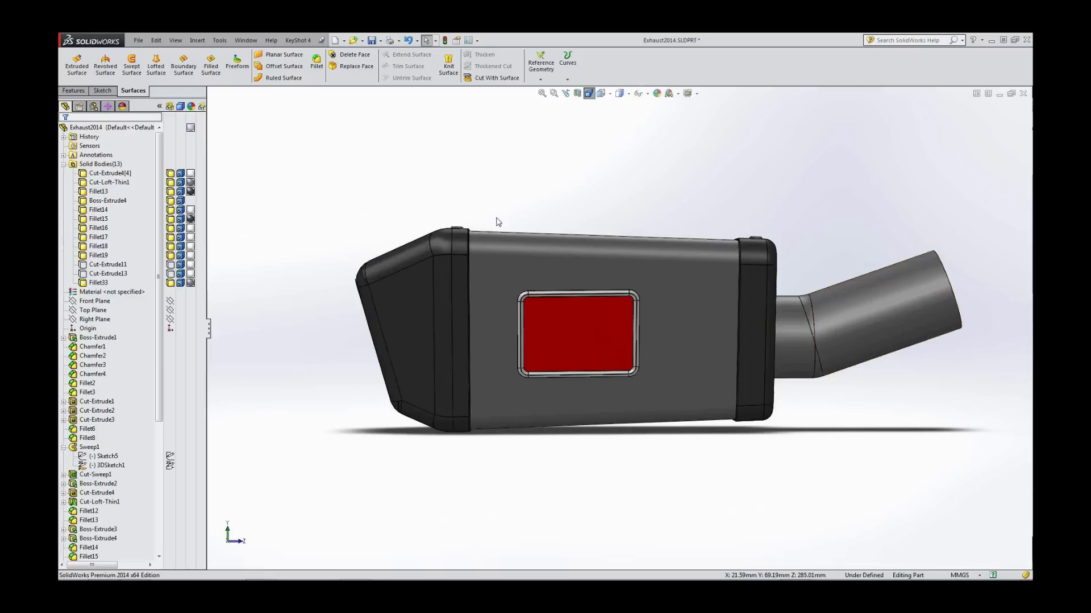
pyautogui.click(100, 283)
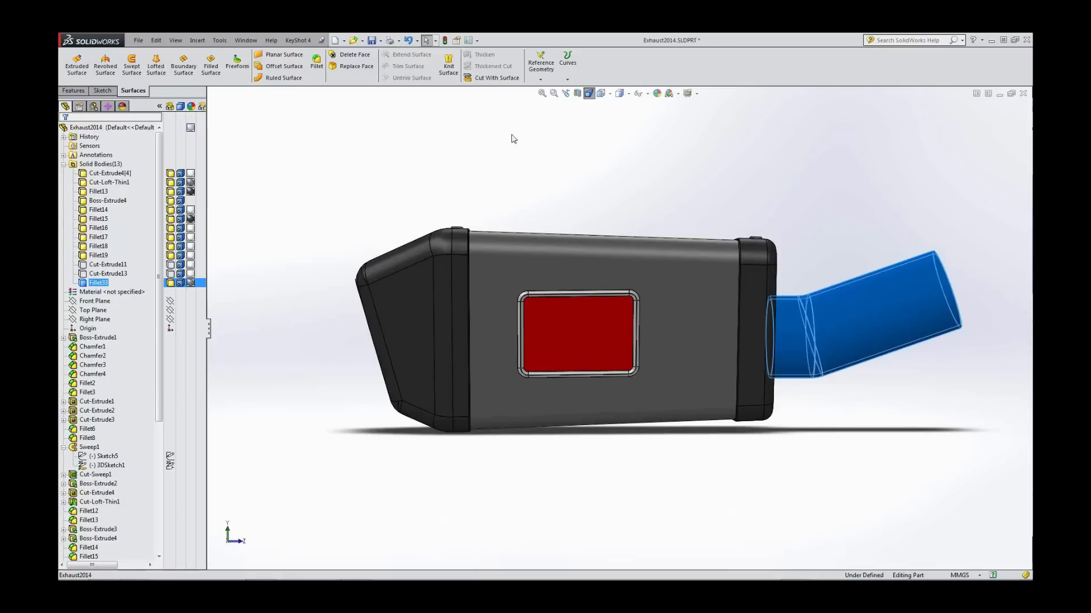
pyautogui.click(298, 40)
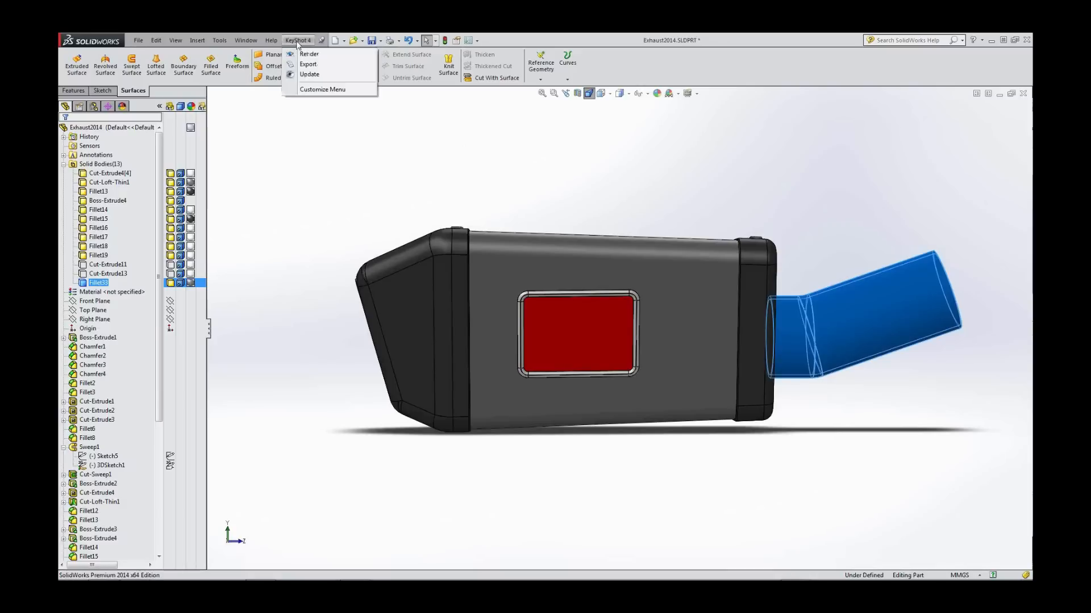
pyautogui.click(309, 75)
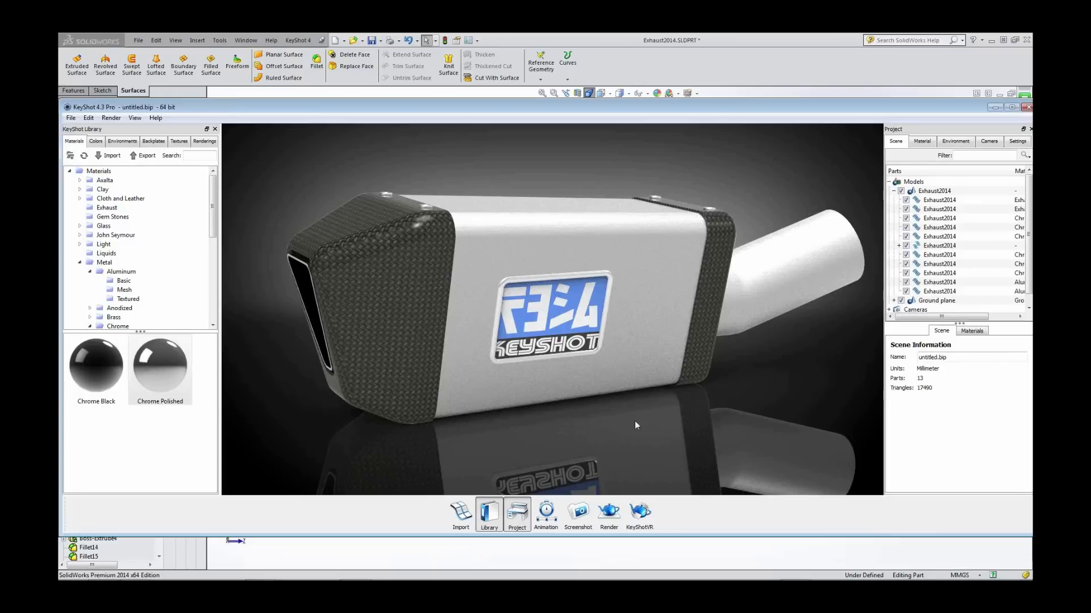
# - Save the KeyShot scene as a BIP file named Exhaust in the Live Linking Webinar folder
pyautogui.click(71, 118)
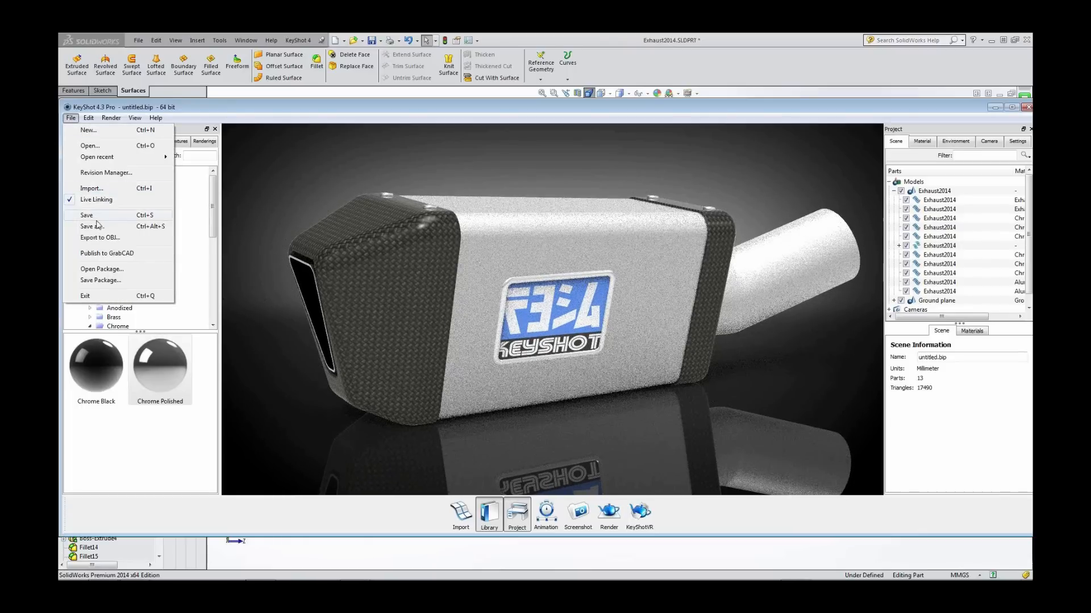
pyautogui.click(100, 227)
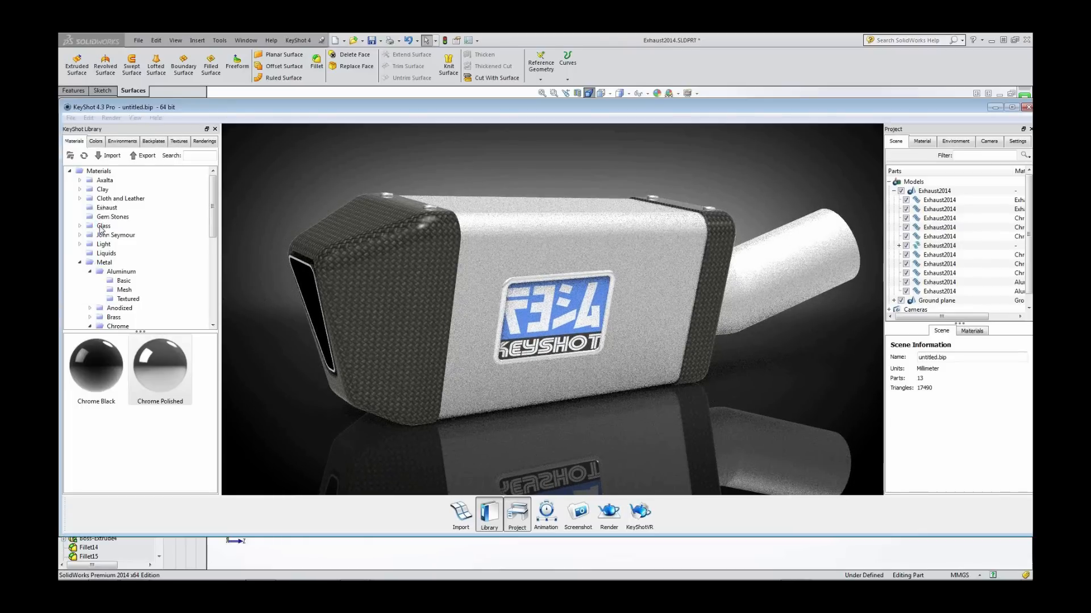
pyautogui.hotkey('ctrl', 's')
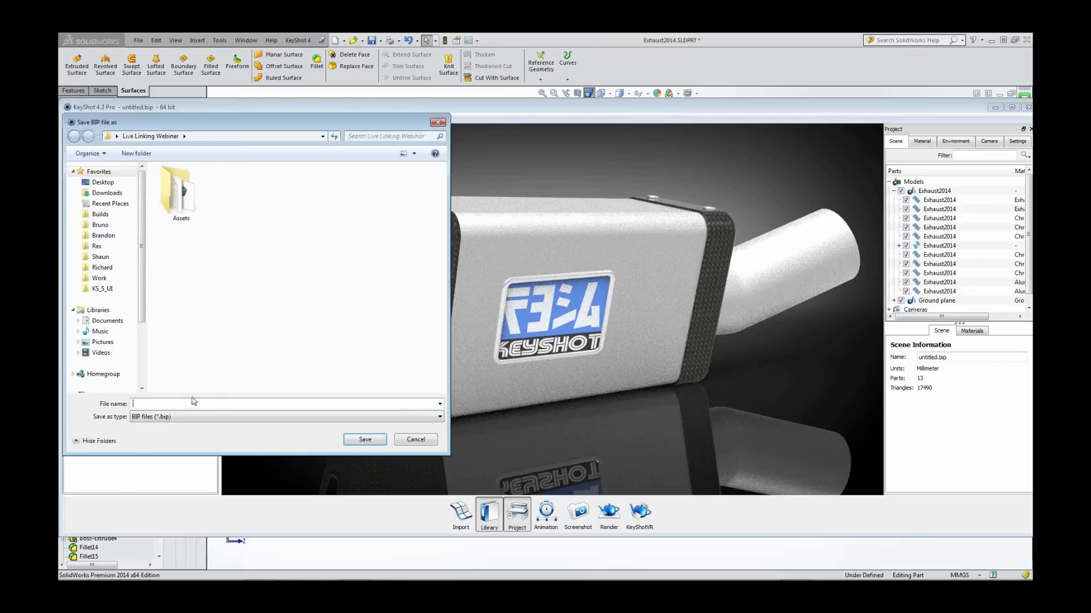
pyautogui.write('Exhau')
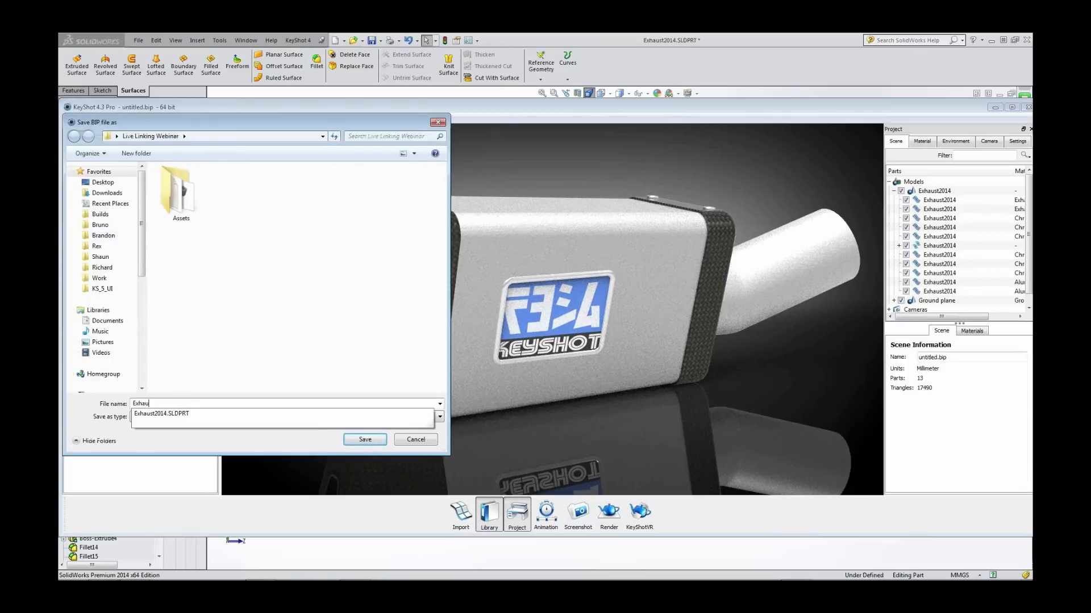
pyautogui.write('st')
pyautogui.press('Return')
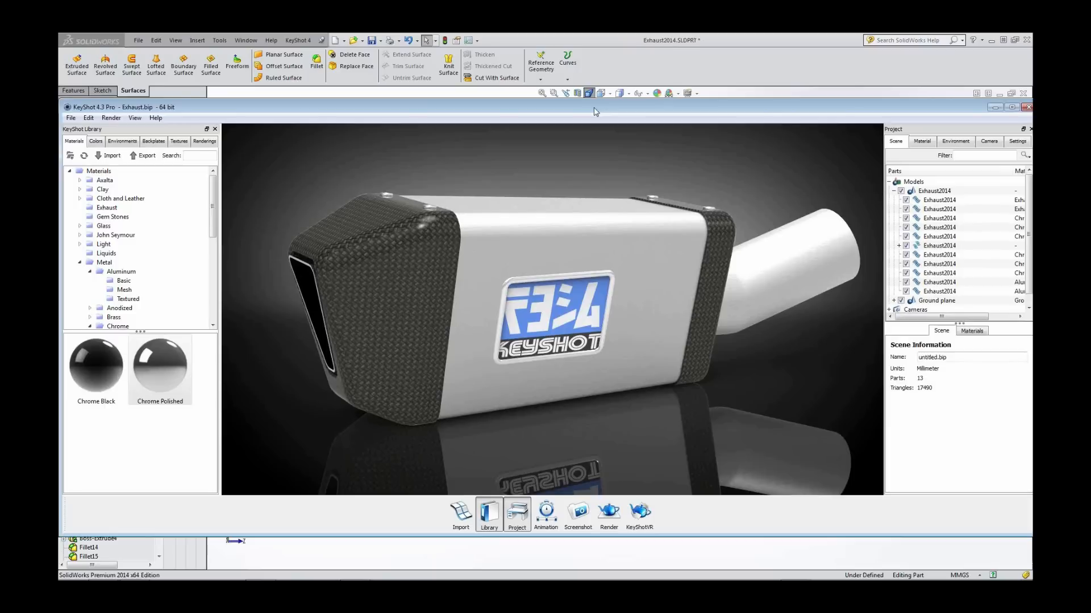
# - Review the backup version settings in the general preferences and save the preferences
pyautogui.click(89, 119)
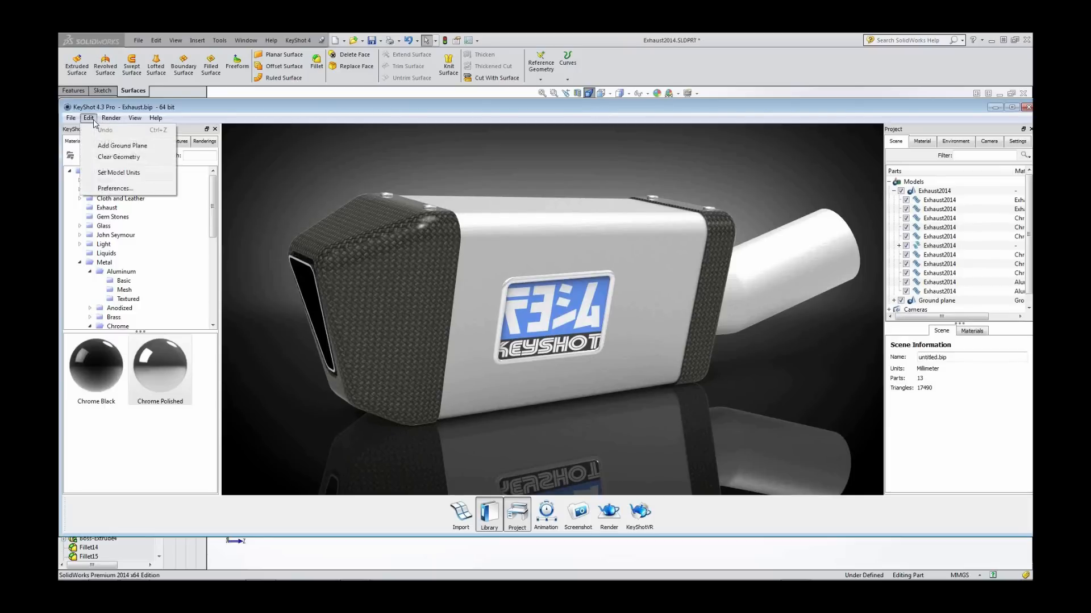
pyautogui.click(108, 189)
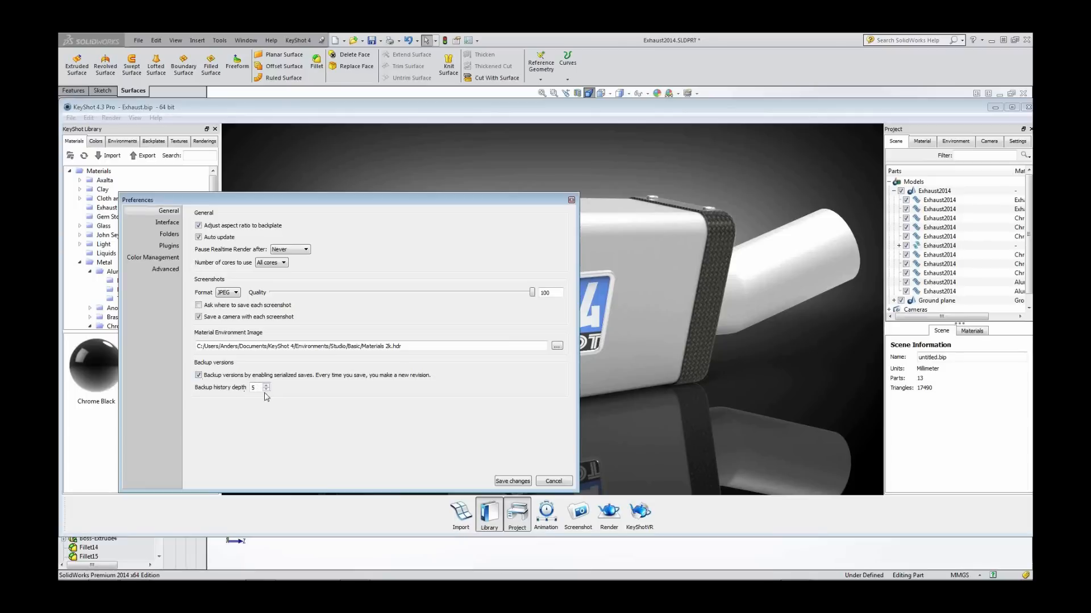
pyautogui.click(513, 481)
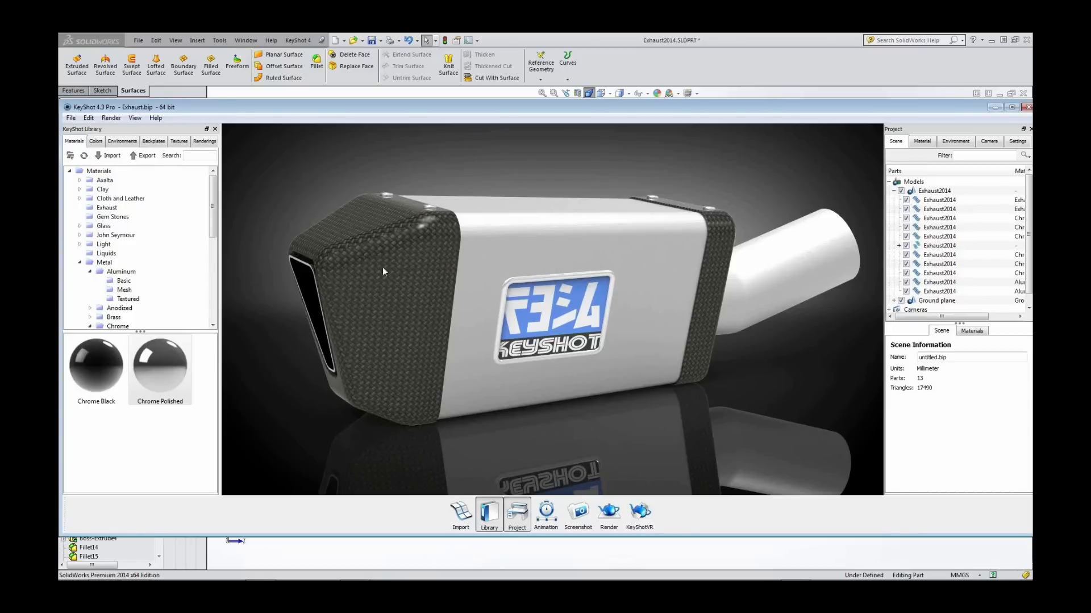
# - Apply the Anodized Brushed Grey metal material to the exhaust's main body and pipe, and save the scene
pyautogui.scroll(-2, 151, 292)
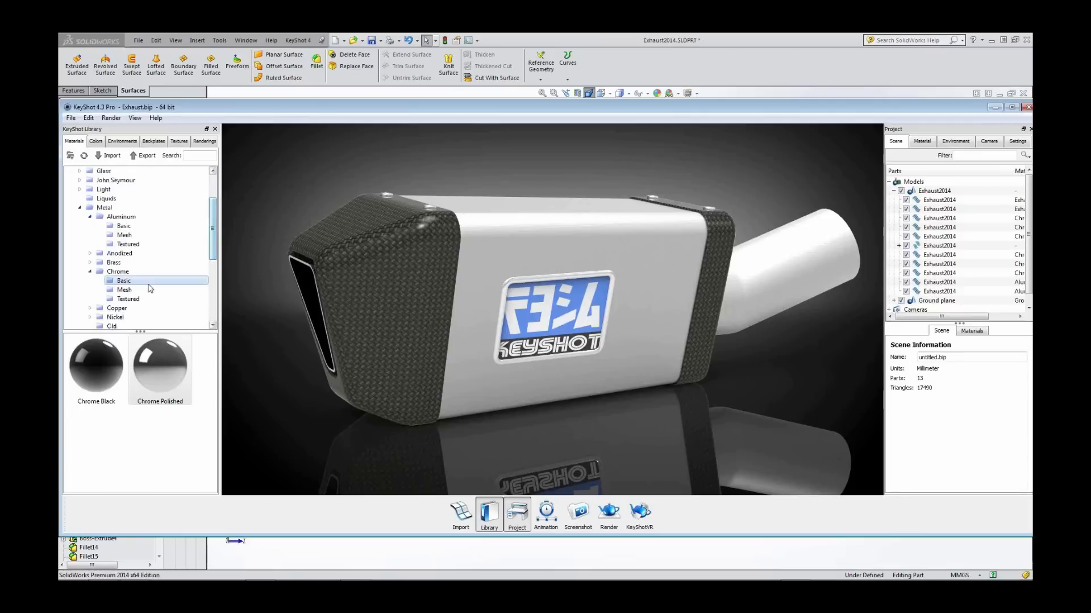
pyautogui.click(150, 292)
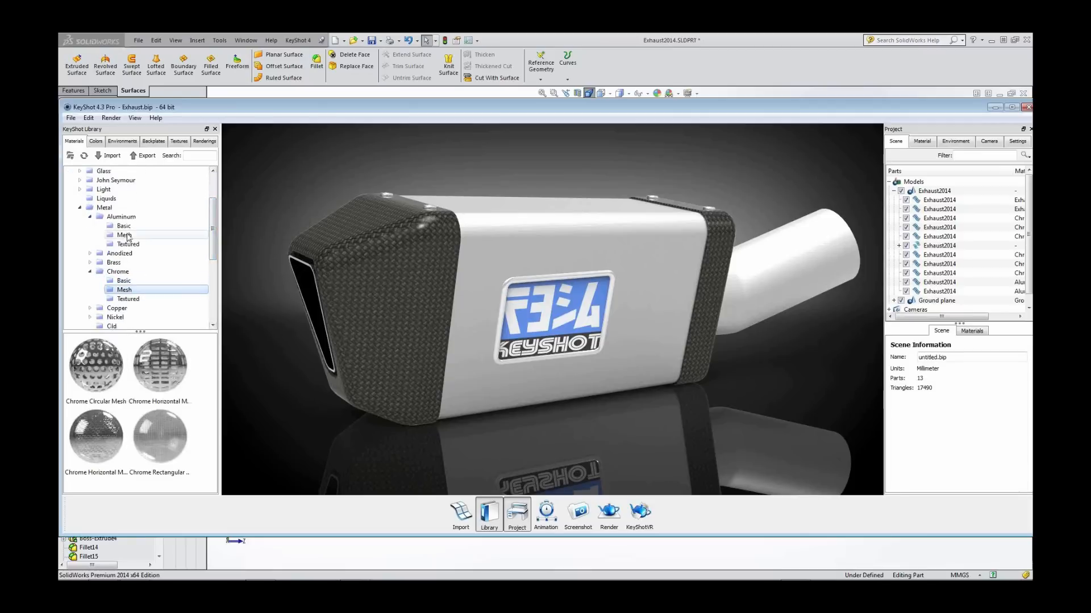
pyautogui.click(116, 216)
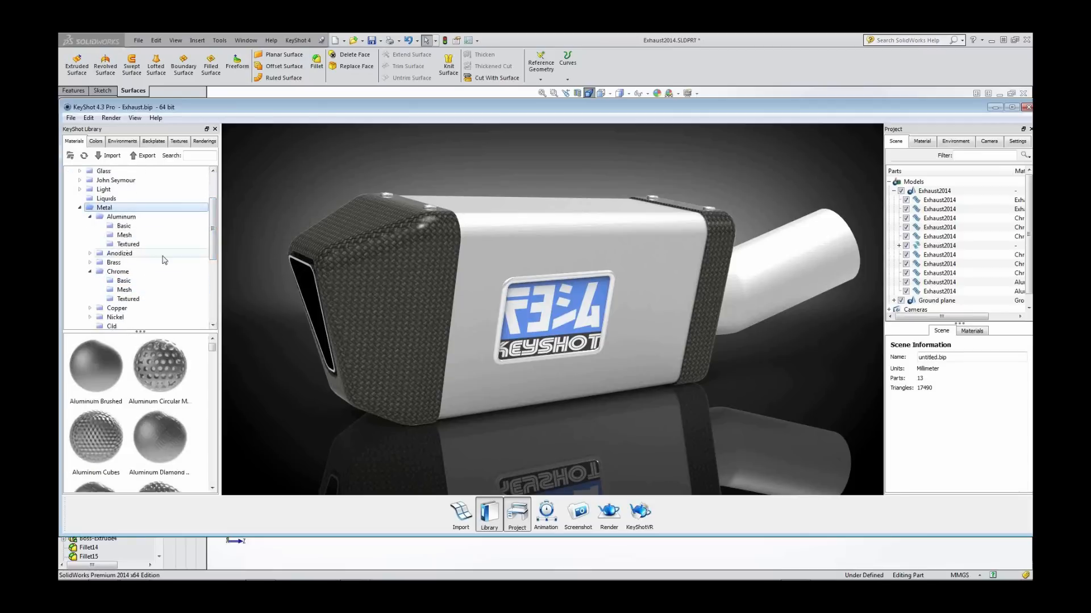
pyautogui.moveTo(213, 348); pyautogui.dragTo(216, 371)
pyautogui.moveTo(162, 441); pyautogui.dragTo(482, 246)
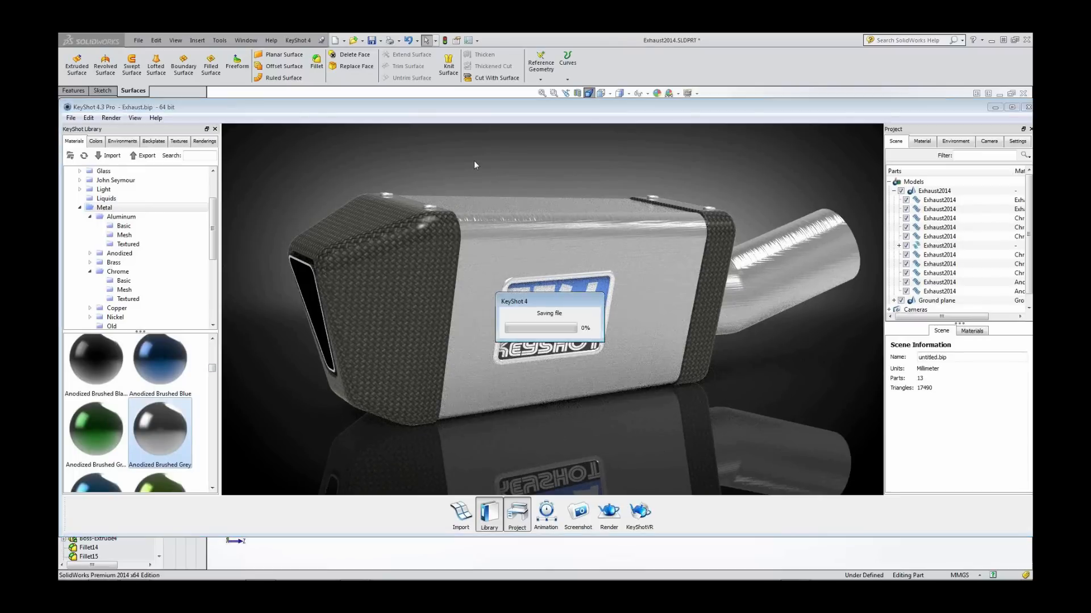
# - Open the Revision Manager and preview Revision 2 of Exhaust.bip
pyautogui.click(71, 118)
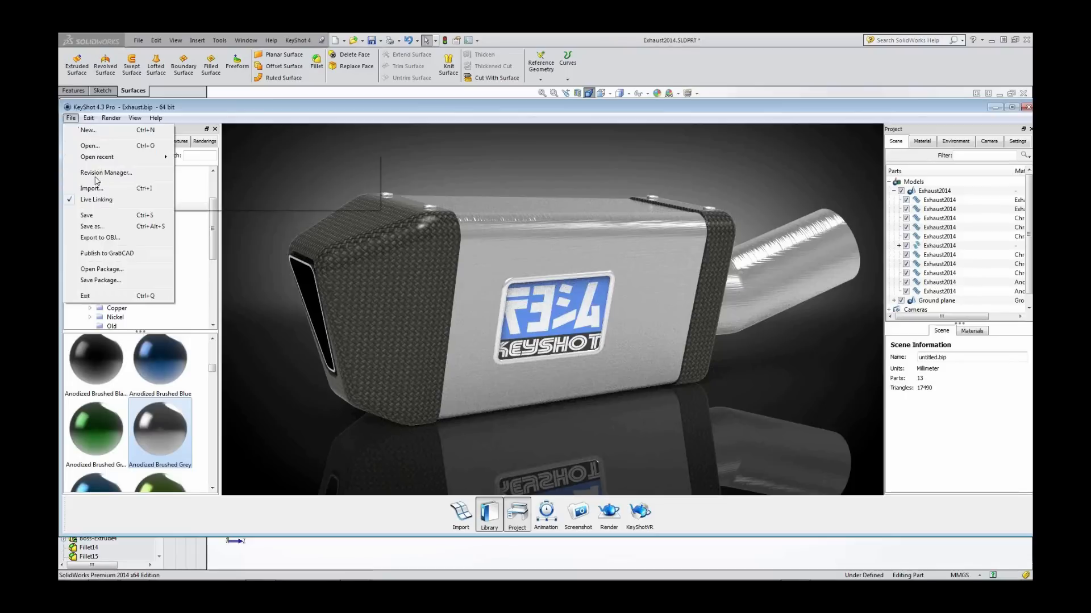
pyautogui.click(105, 173)
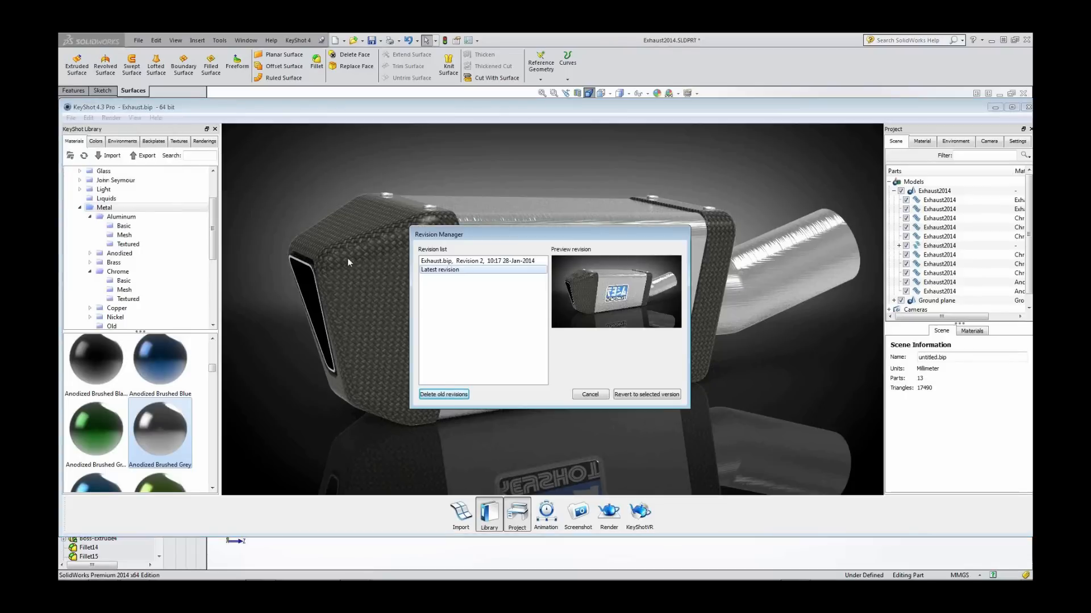
pyautogui.click(430, 263)
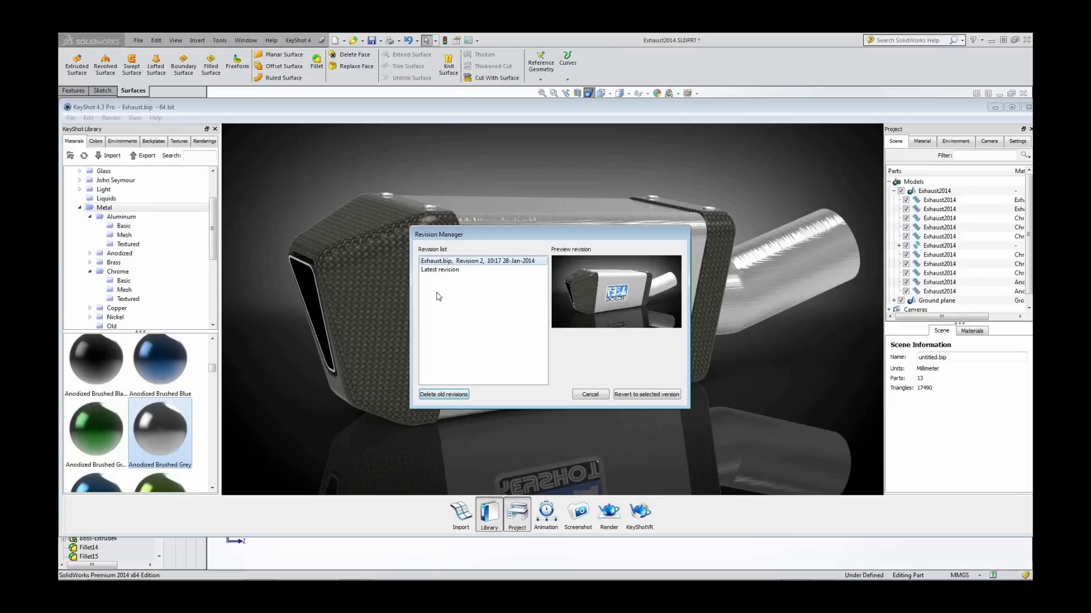
# - Inspect the backup file Exhaust.bip.2 in the Live Linking Webinar folder, and leave the Revision Manager without reverting
pyautogui.moveTo(58, 204); pyautogui.dragTo(516, 275)
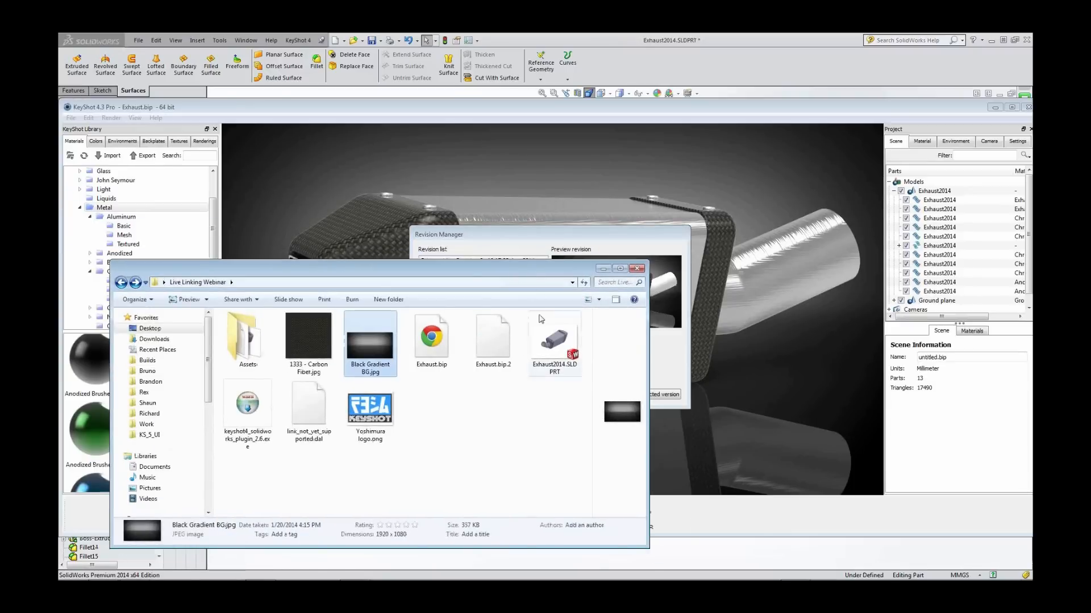
pyautogui.click(494, 355)
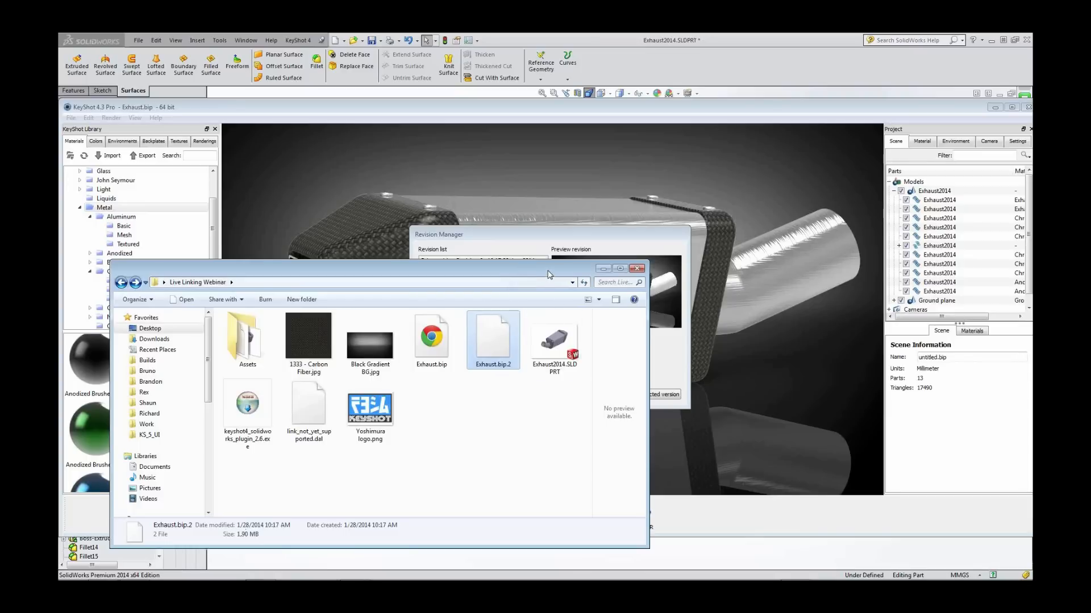
pyautogui.moveTo(537, 276); pyautogui.dragTo(513, 281)
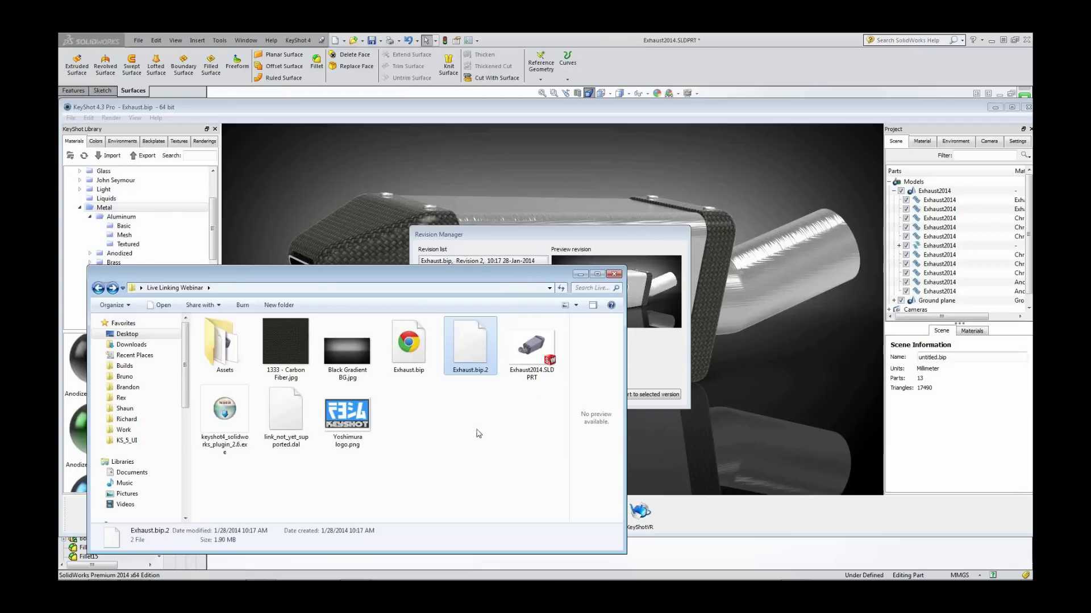
pyautogui.moveTo(528, 277); pyautogui.dragTo(0, 199)
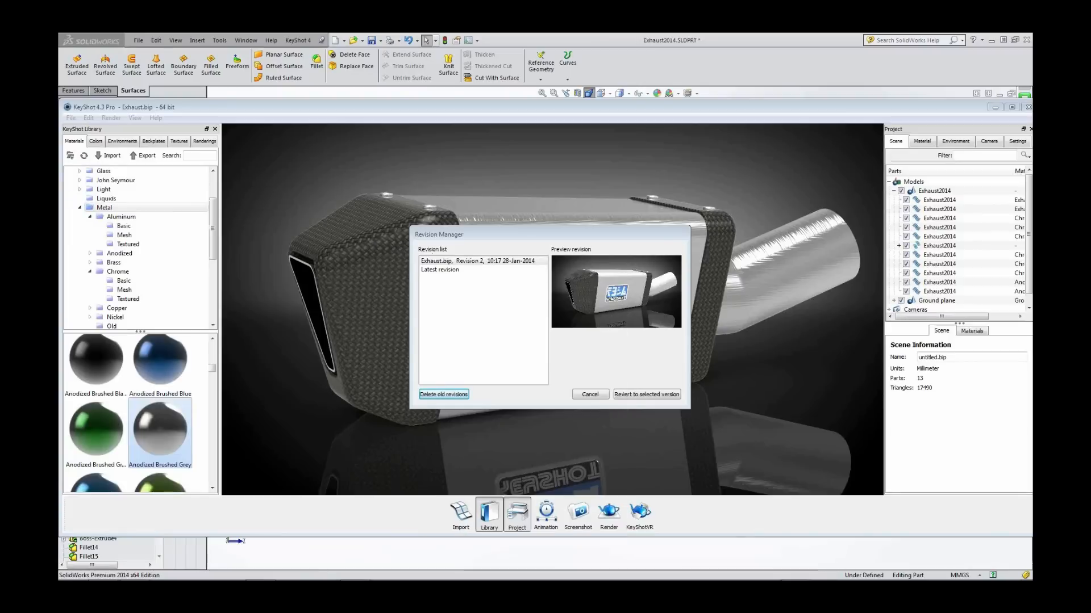
pyautogui.click(590, 395)
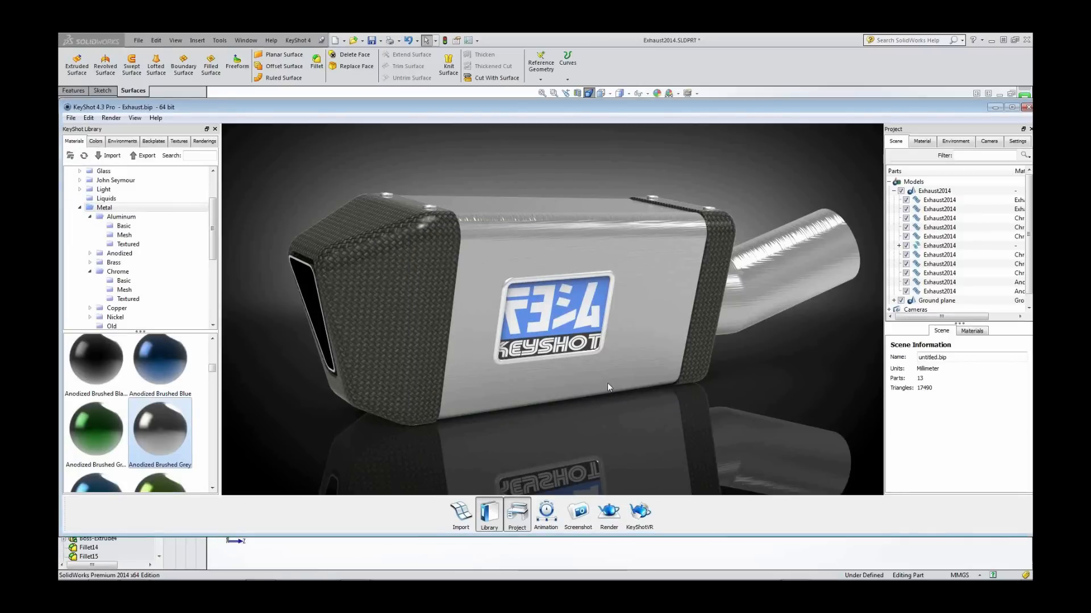
# - Switch to SolidWorks and show the hidden bracket bodies Cut-Extrude11 and Cut-Extrude13
pyautogui.click(759, 67)
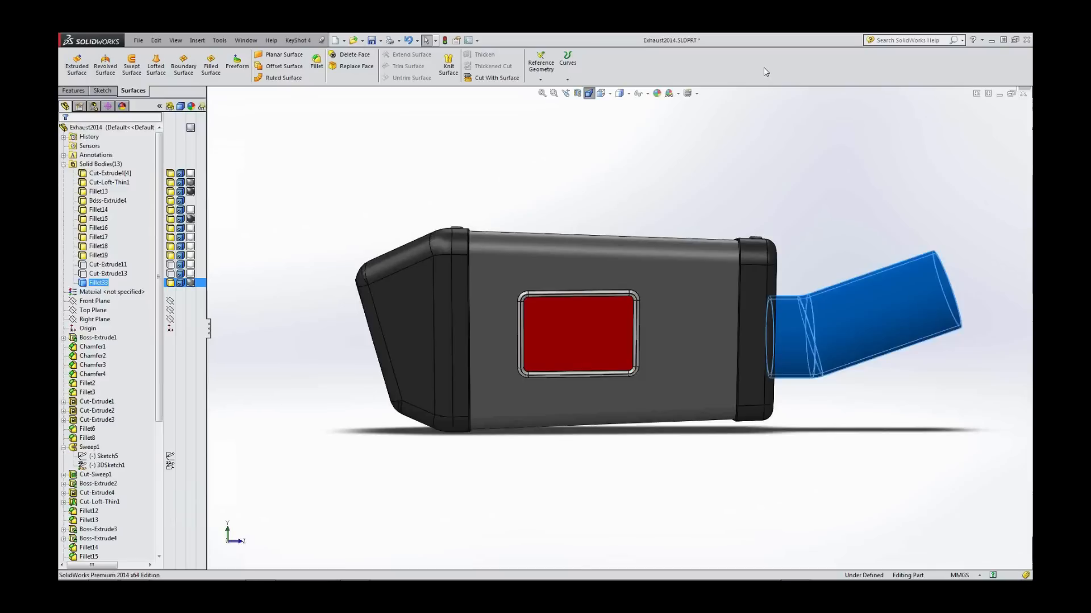
pyautogui.click(735, 187)
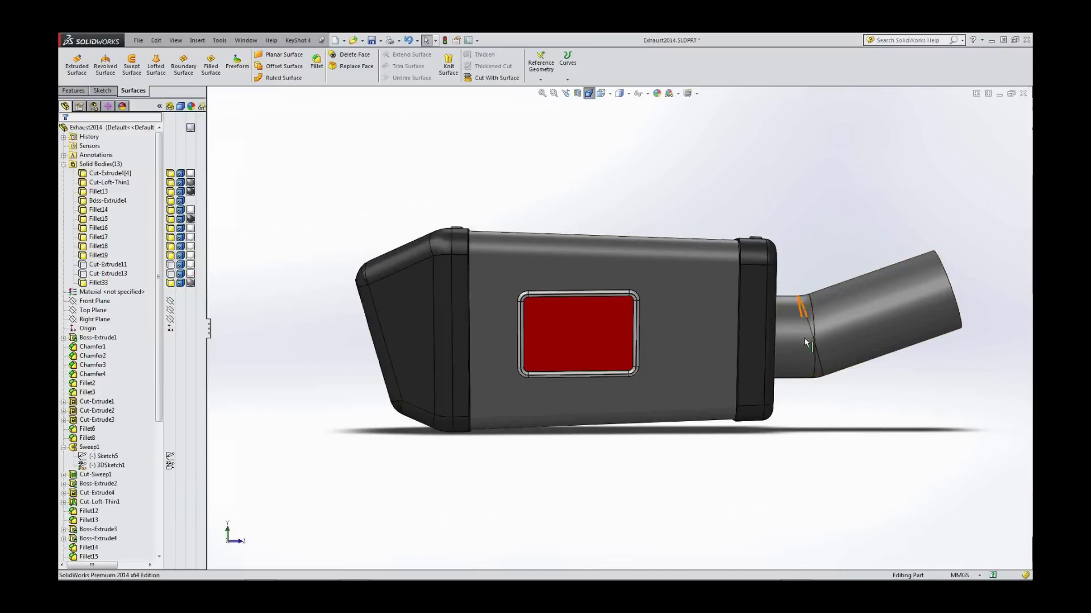
pyautogui.moveTo(303, 364); pyautogui.dragTo(331, 387, button='middle')
pyautogui.click(117, 268)
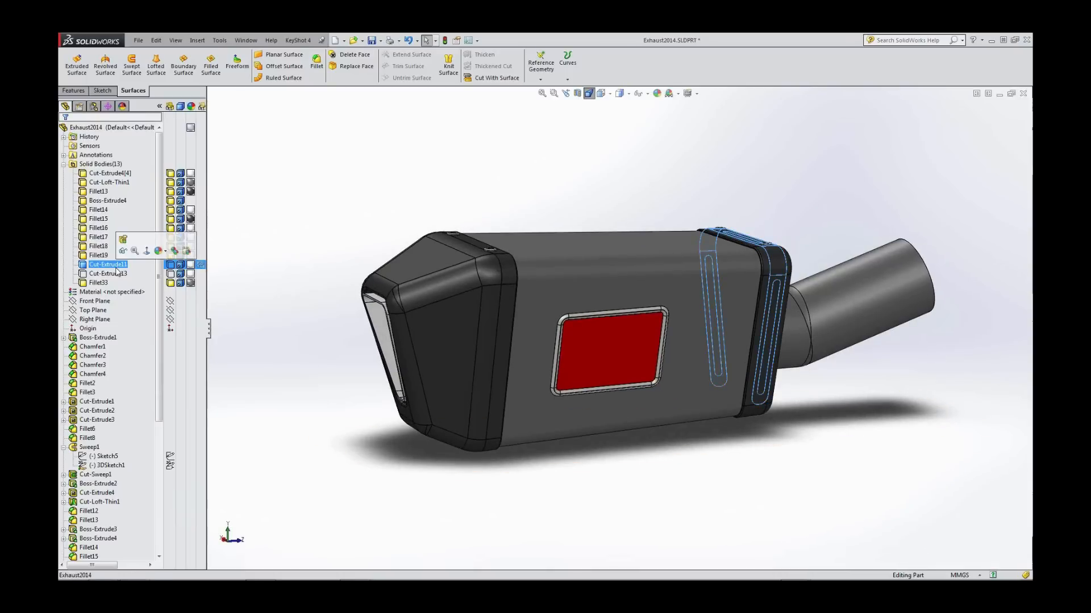
pyautogui.keyDown('ctrl'); pyautogui.click(118, 275); pyautogui.keyUp('ctrl')
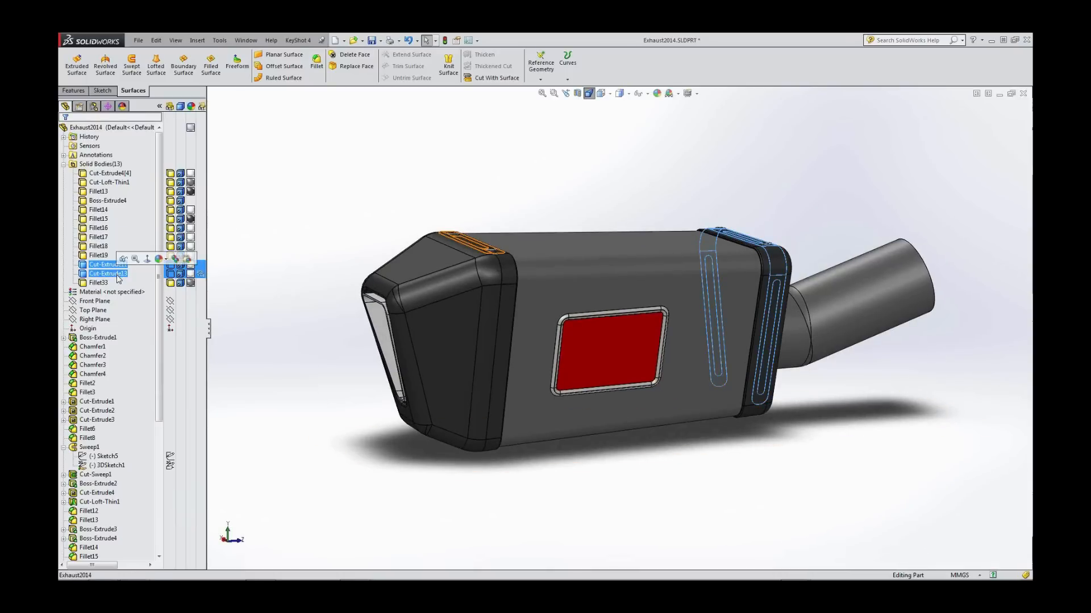
pyautogui.rightClick(118, 278)
pyautogui.click(123, 263)
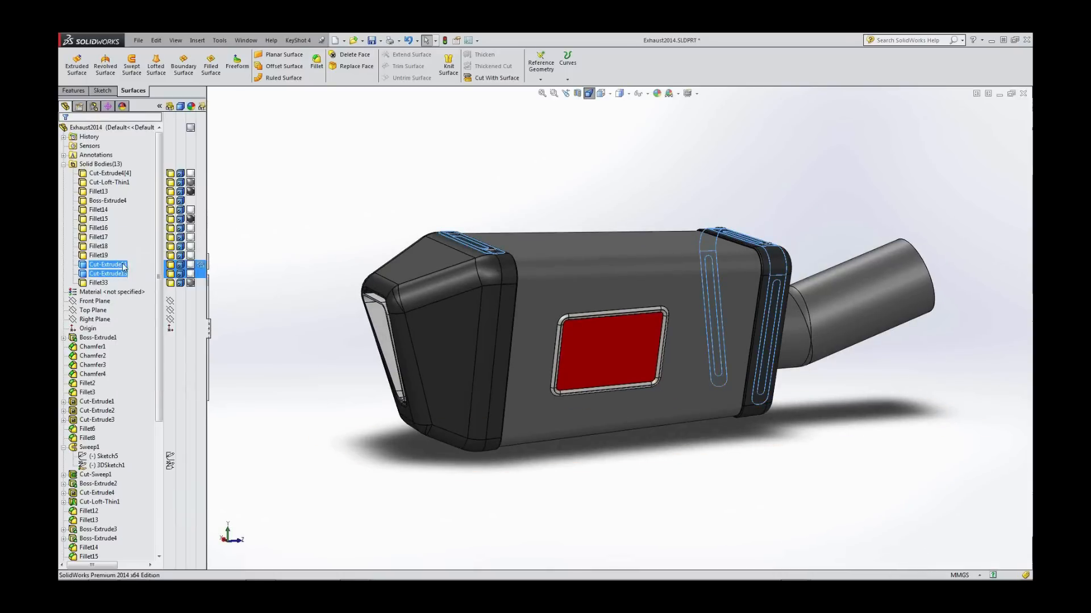
pyautogui.click(284, 218)
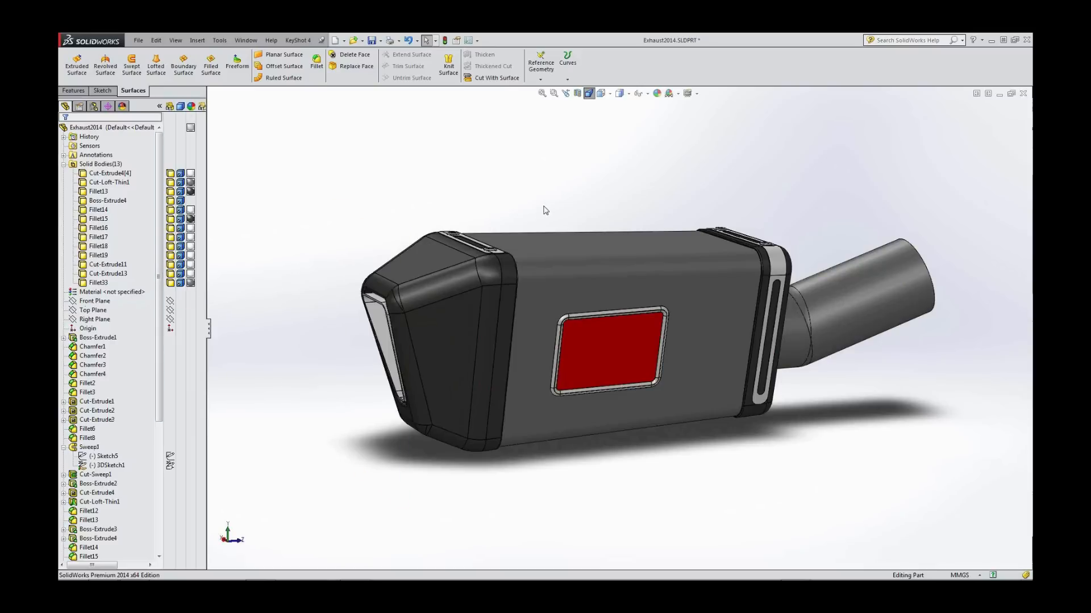
# - Update the live-linked KeyShot scene with the shown brackets, switch to it, and select the collapsed Exhaust2014 model group
pyautogui.click(299, 40)
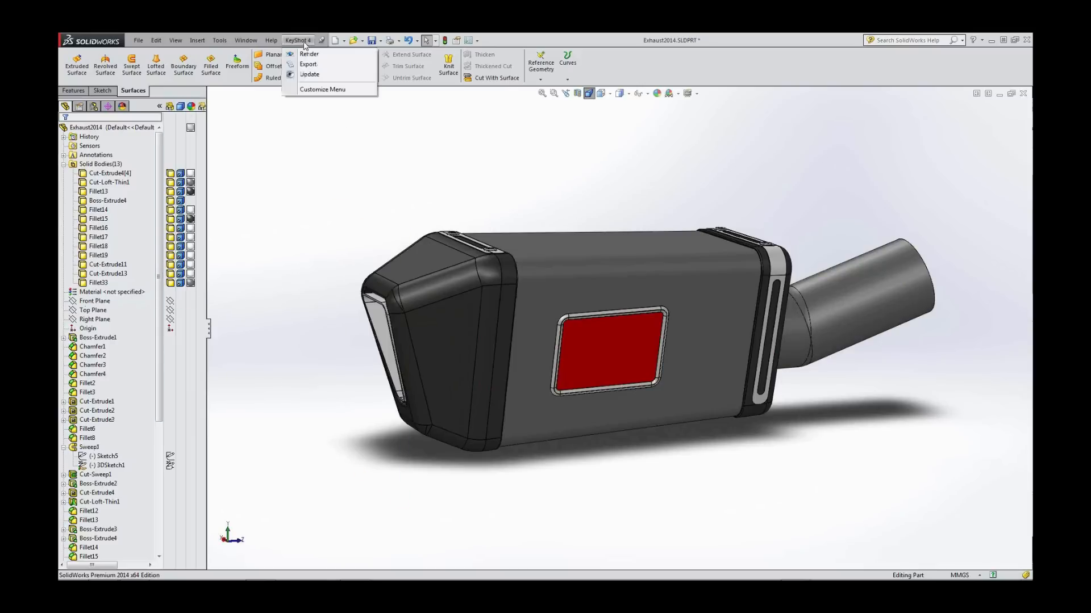
pyautogui.click(314, 75)
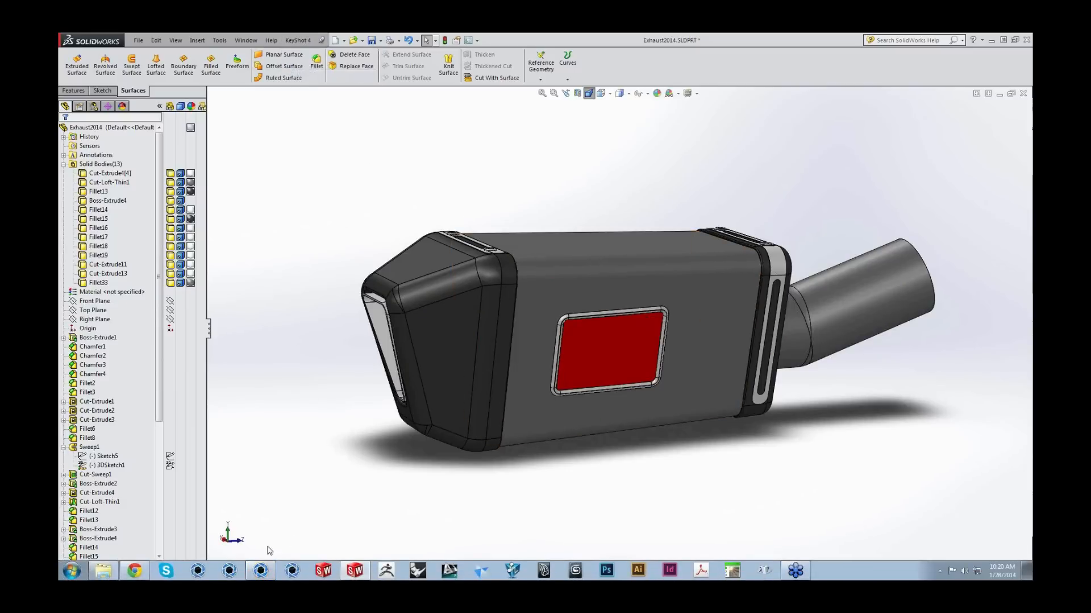
pyautogui.click(261, 571)
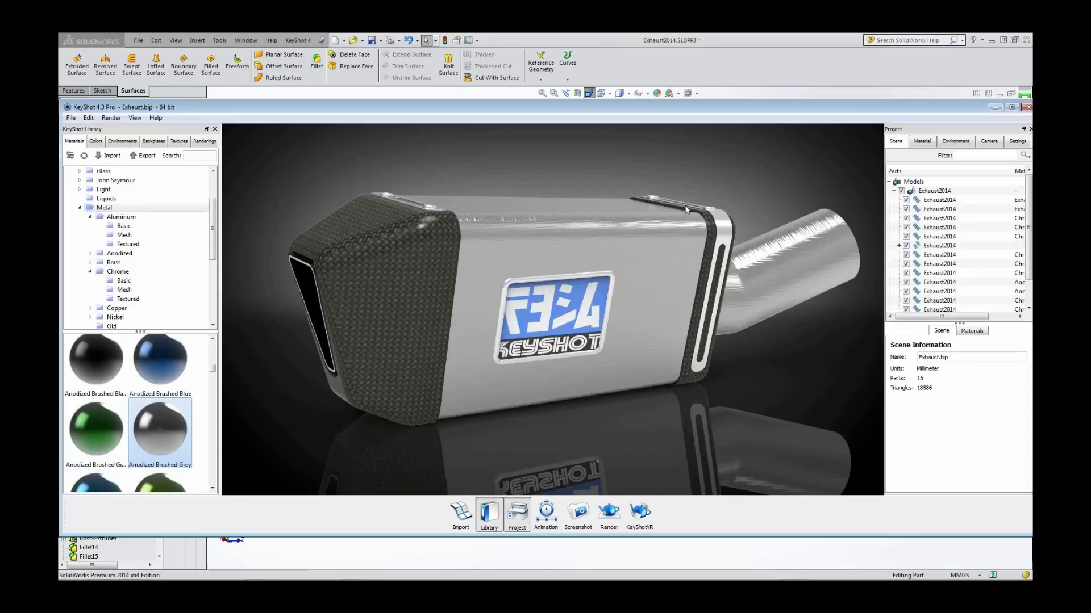
pyautogui.moveTo(677, 106); pyautogui.dragTo(672, 108)
pyautogui.click(888, 192)
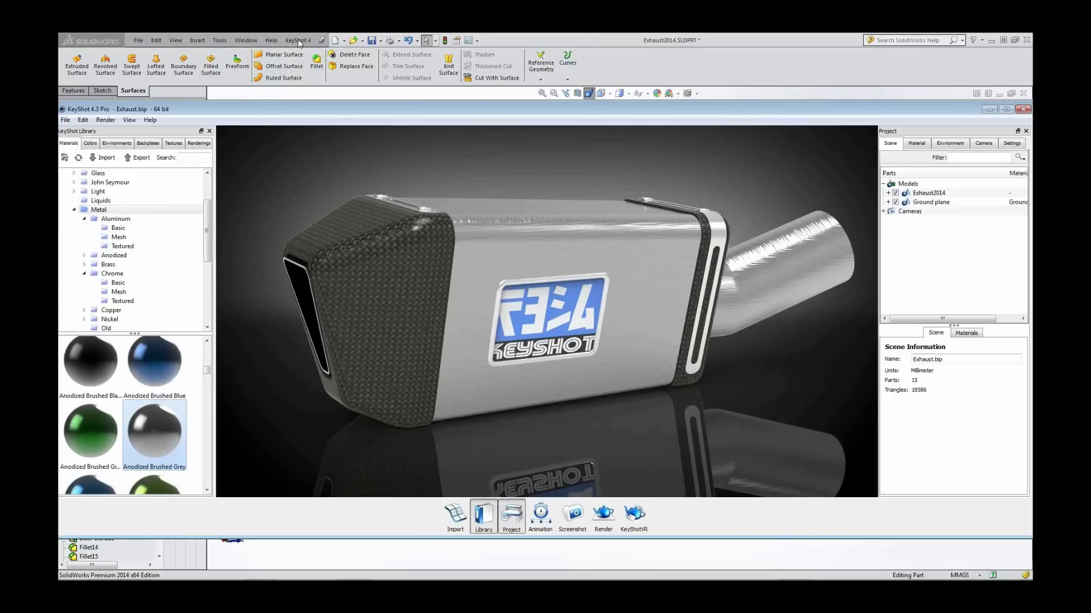
pyautogui.click(917, 193)
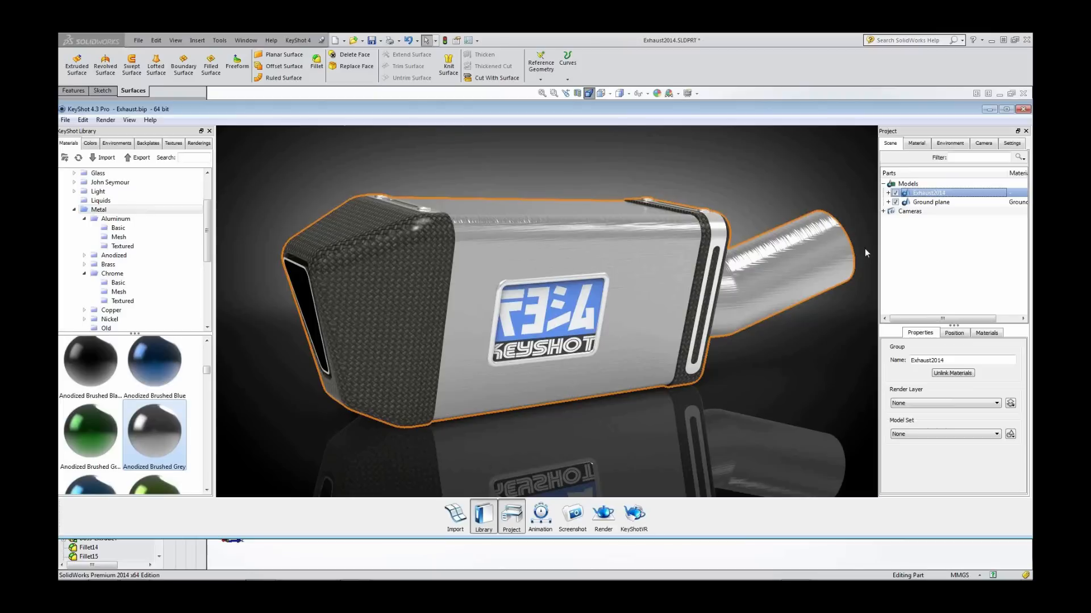
# - Return to SolidWorks and export the part to the Desktop as a KeyShot file named With brackets
pyautogui.click(678, 74)
pyautogui.click(298, 40)
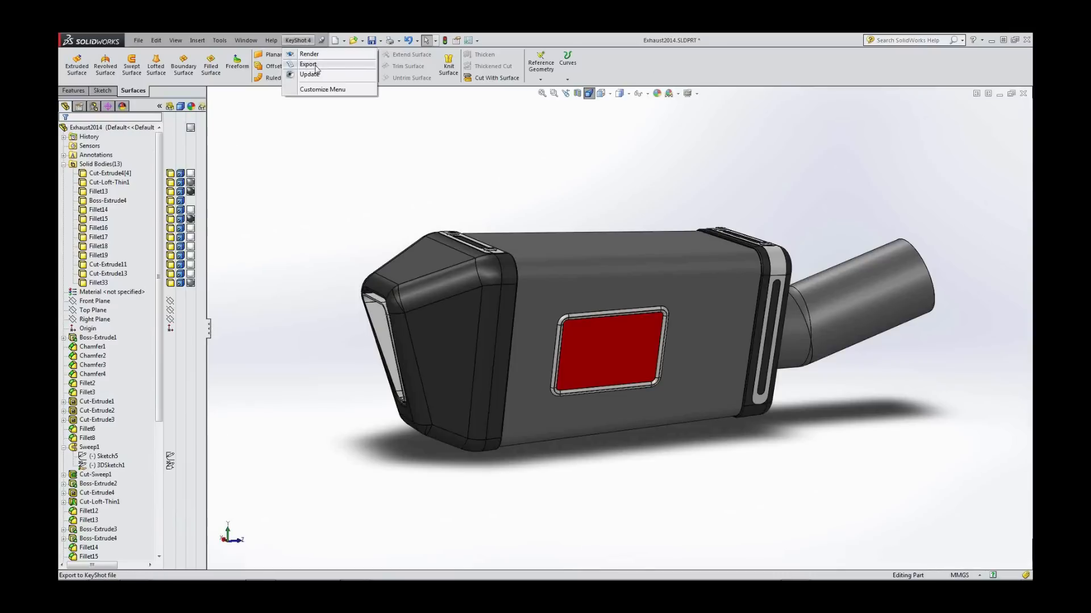
pyautogui.click(313, 65)
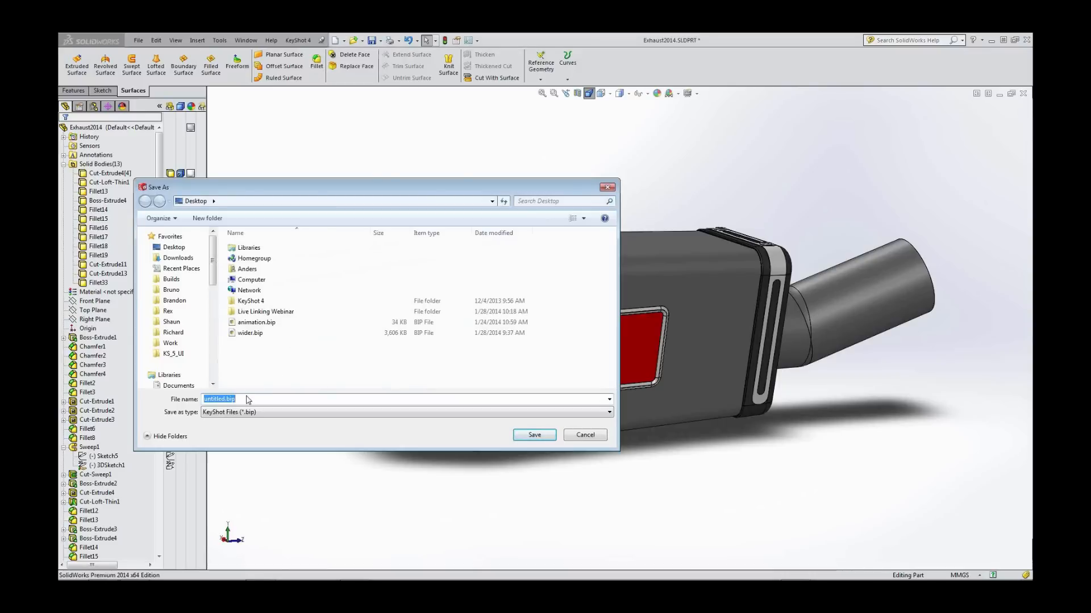
pyautogui.write('With brackets')
pyautogui.press('Return')
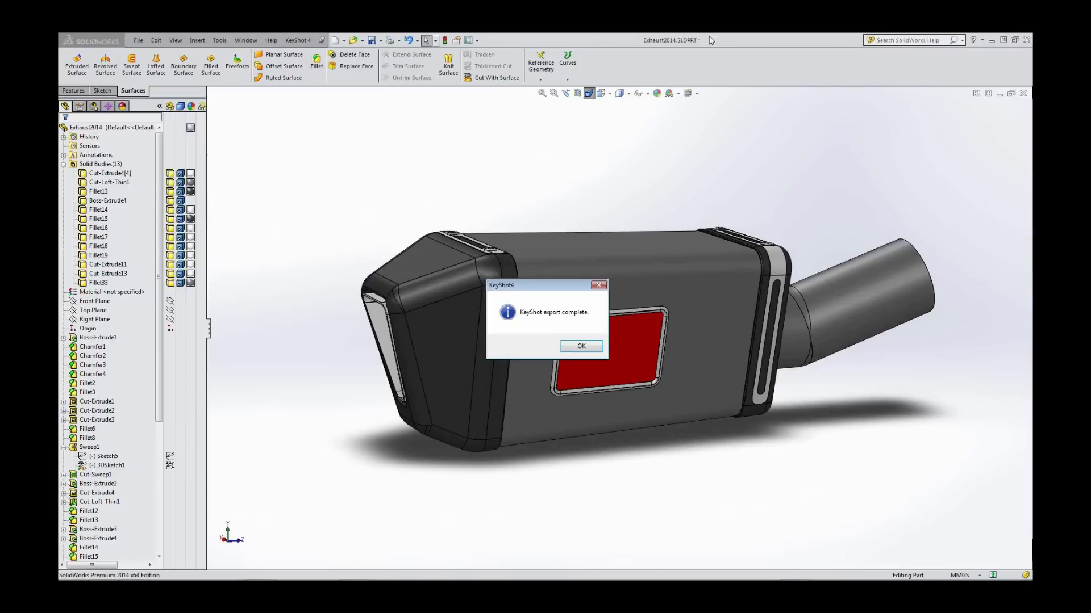
pyautogui.click(576, 347)
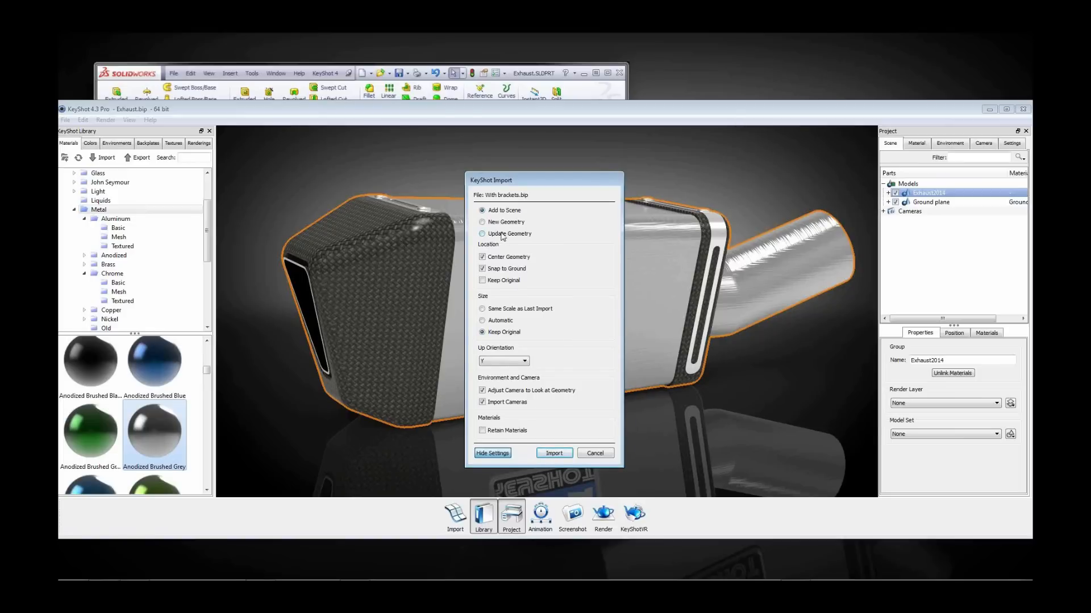
# - Import With brackets.bip into the KeyShot scene using Add to Scene with Retain Materials enabled
pyautogui.click(500, 235)
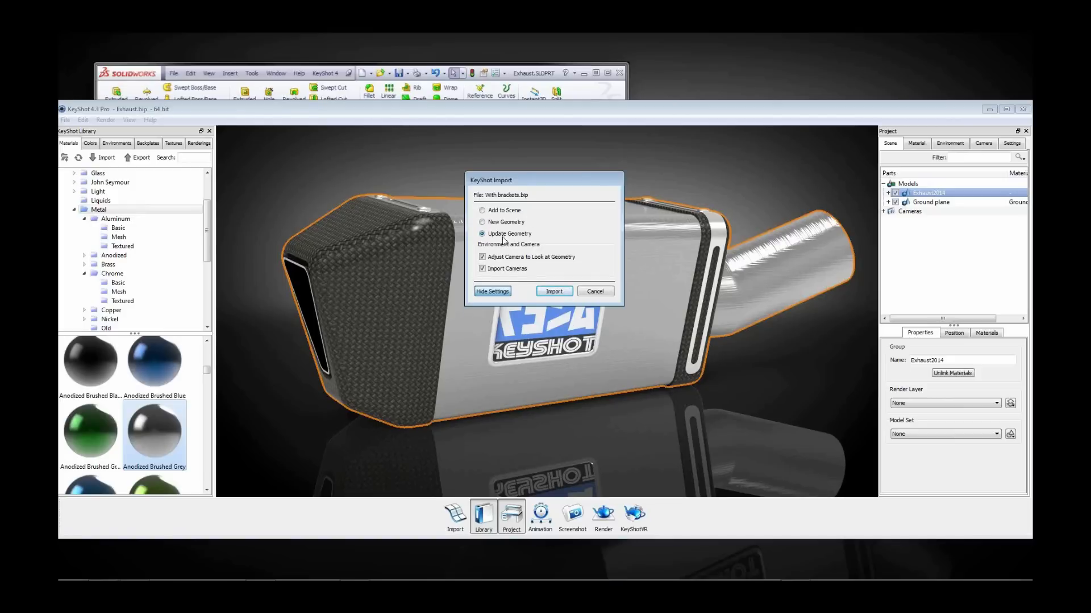
pyautogui.click(503, 212)
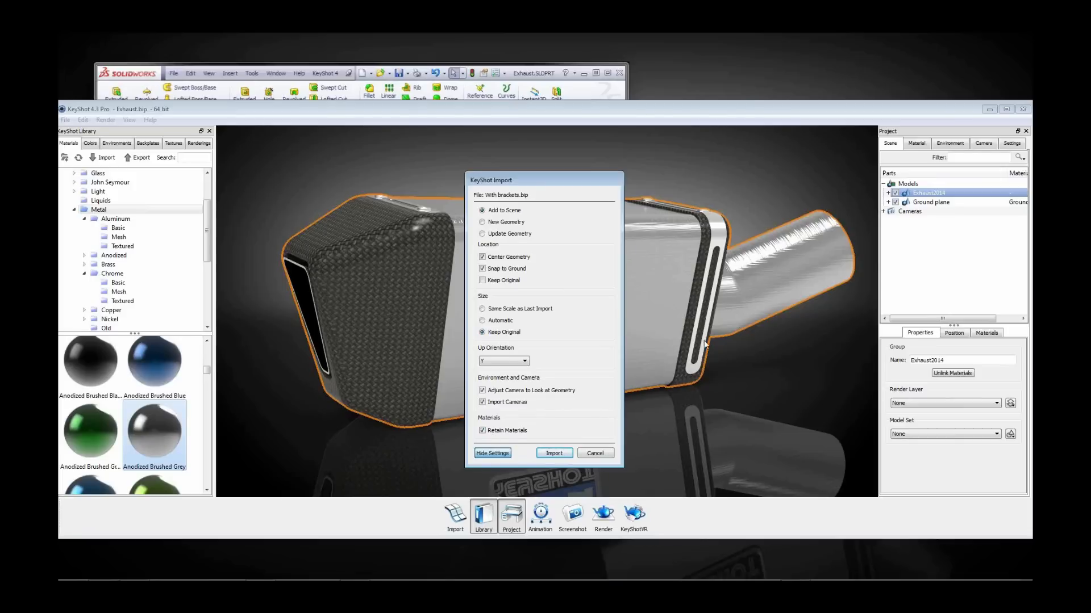
pyautogui.click(561, 454)
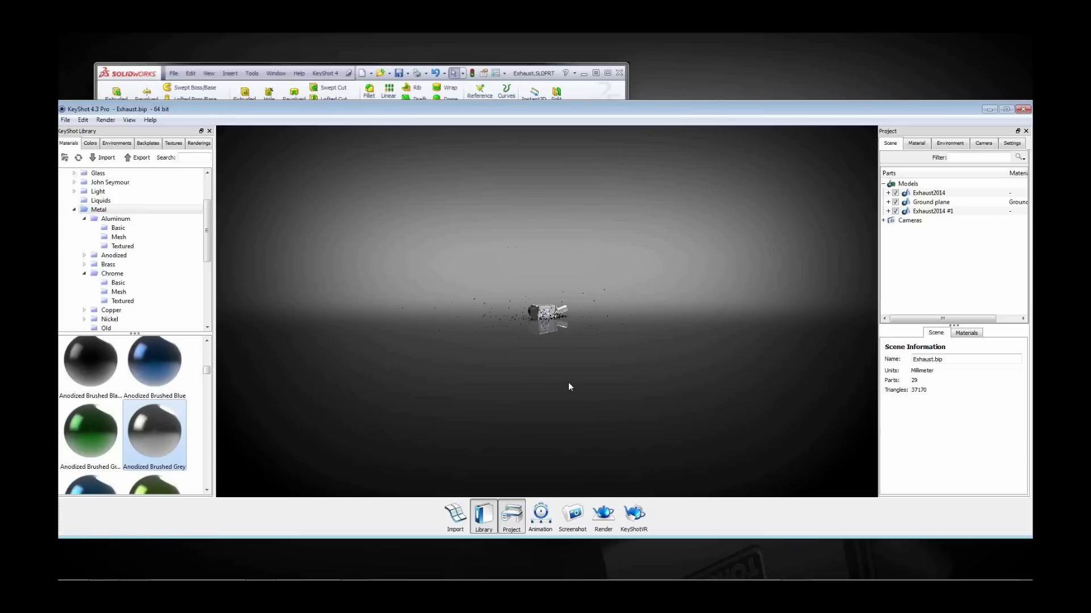
# - Select the imported Exhaust2014 #1 model and hide the original Exhaust2014 model
pyautogui.scroll(10, 568, 383)
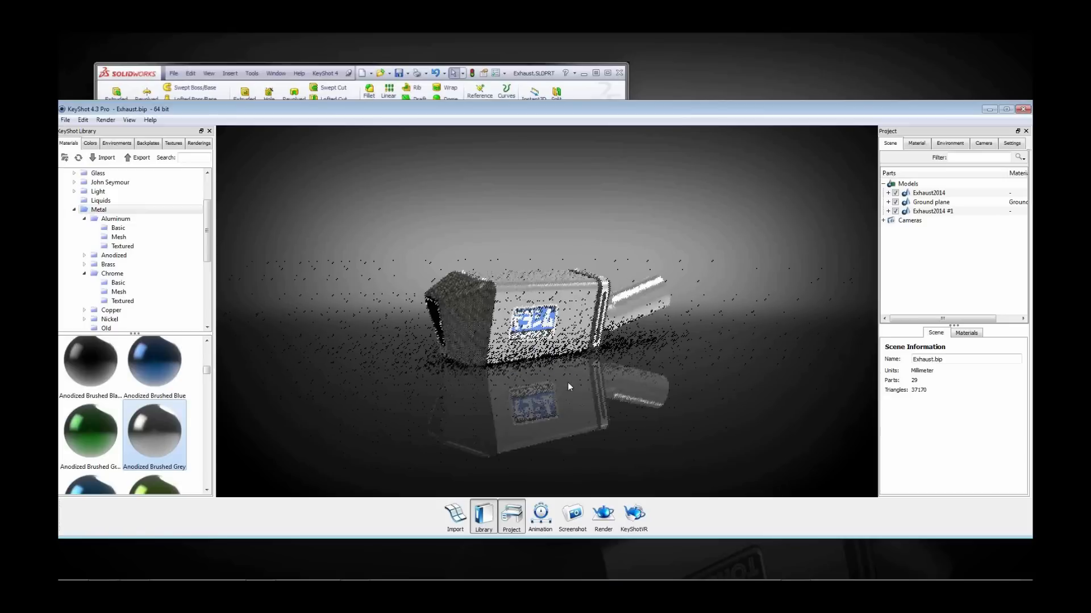
pyautogui.click(917, 211)
pyautogui.click(895, 193)
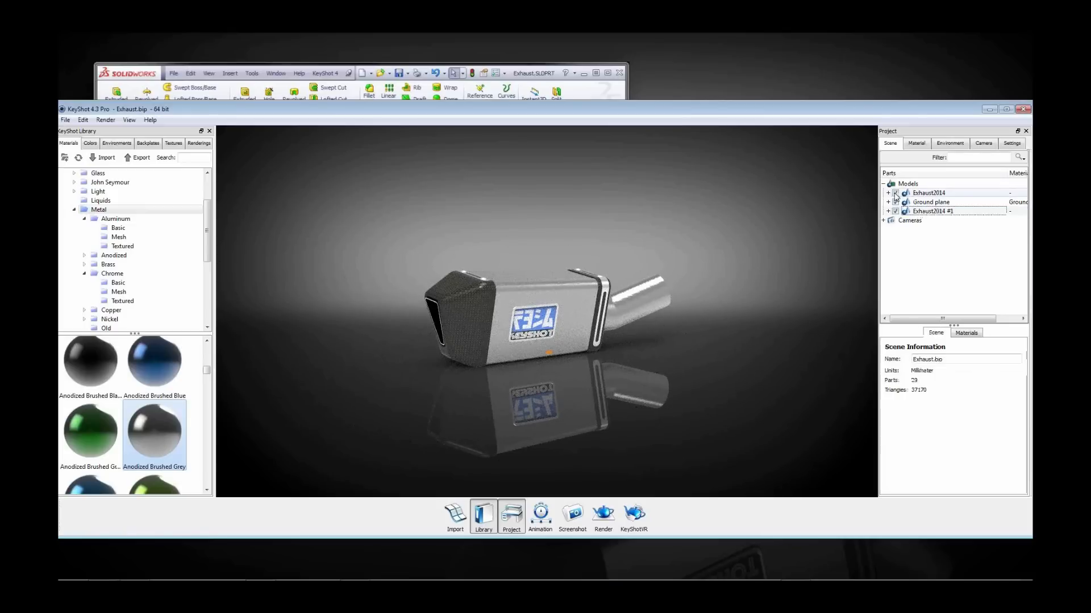
# - Compare the position settings of Exhaust2014 and Exhaust2014 #1, and set the overall scale of Exhaust2014 #1 to 1
pyautogui.click(922, 194)
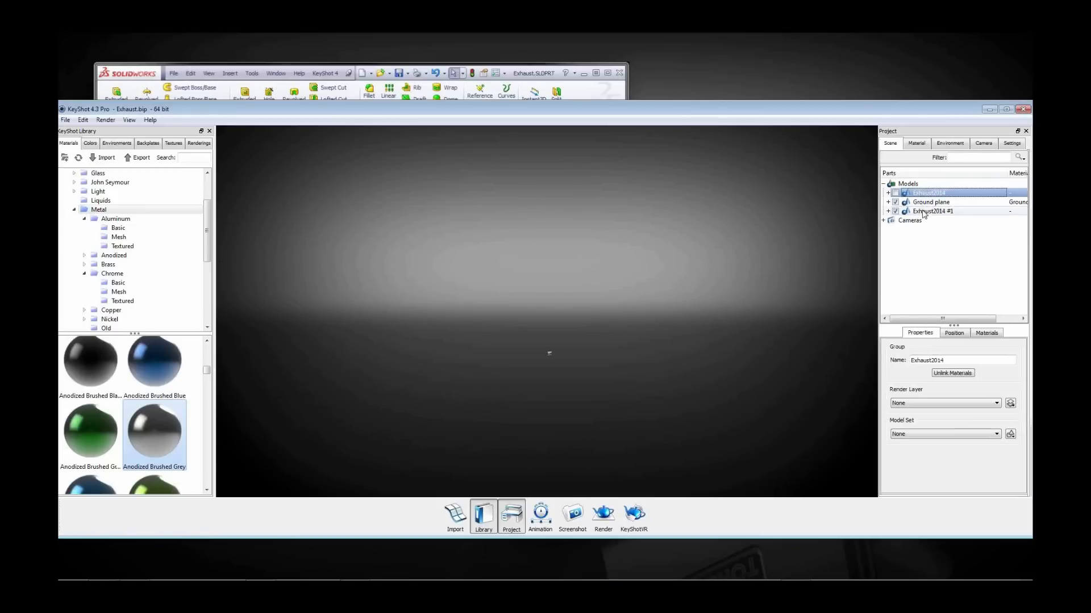
pyautogui.click(939, 211)
pyautogui.click(936, 193)
pyautogui.click(958, 334)
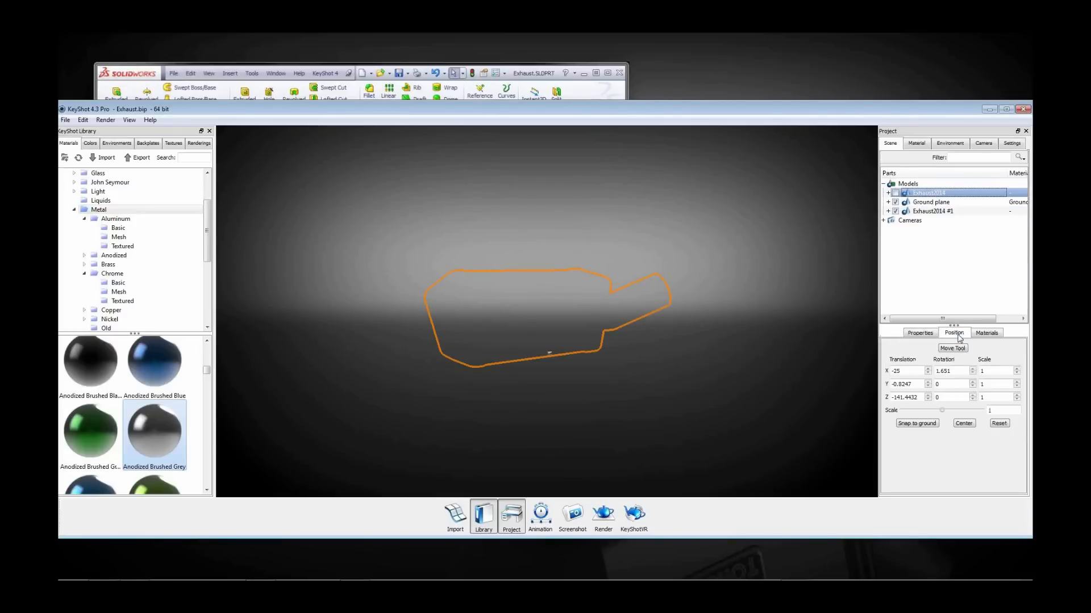
pyautogui.click(932, 211)
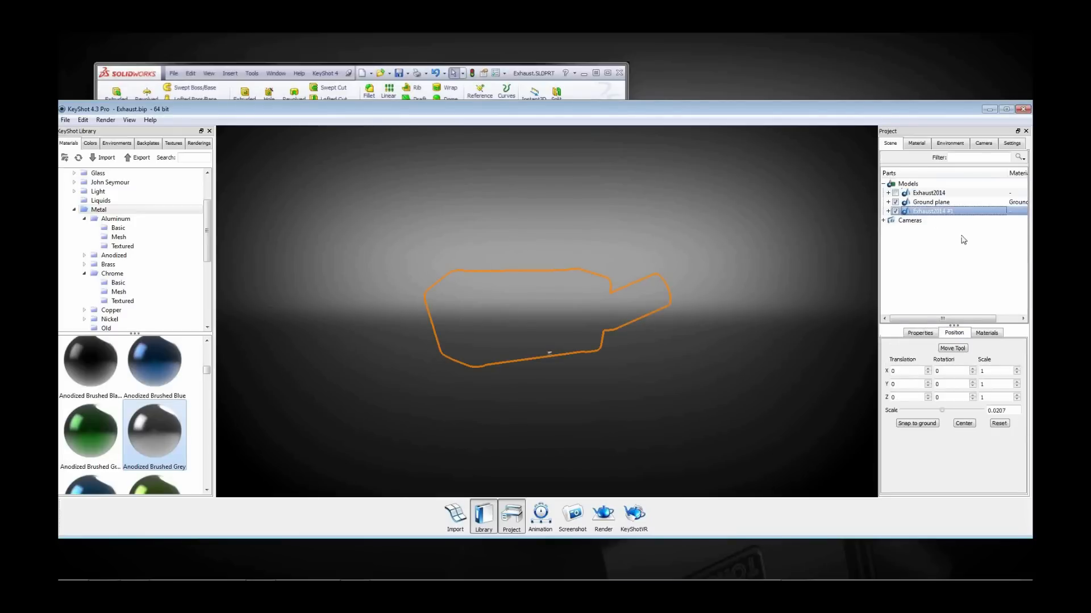
pyautogui.click(936, 194)
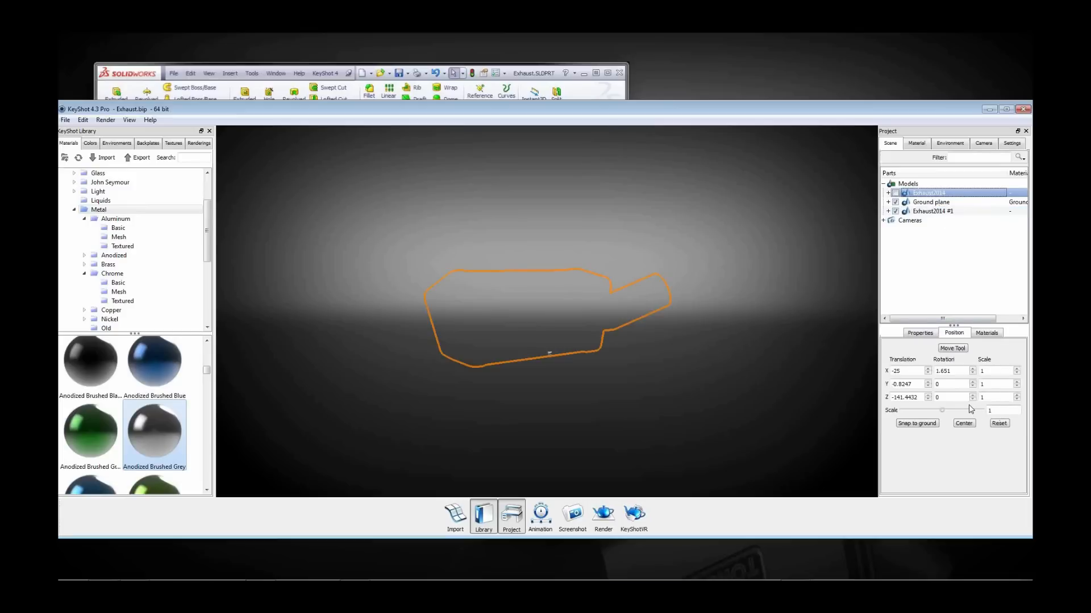
pyautogui.click(938, 211)
pyautogui.moveTo(1006, 411); pyautogui.dragTo(902, 360)
pyautogui.write('1')
pyautogui.press('Return')
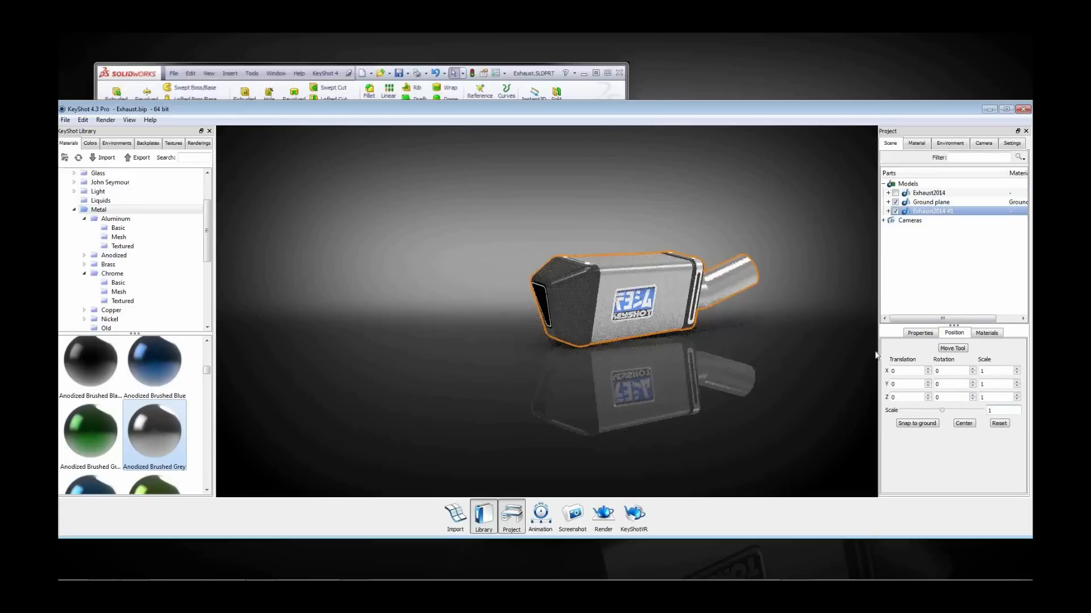
pyautogui.click(775, 392)
pyautogui.click(809, 192)
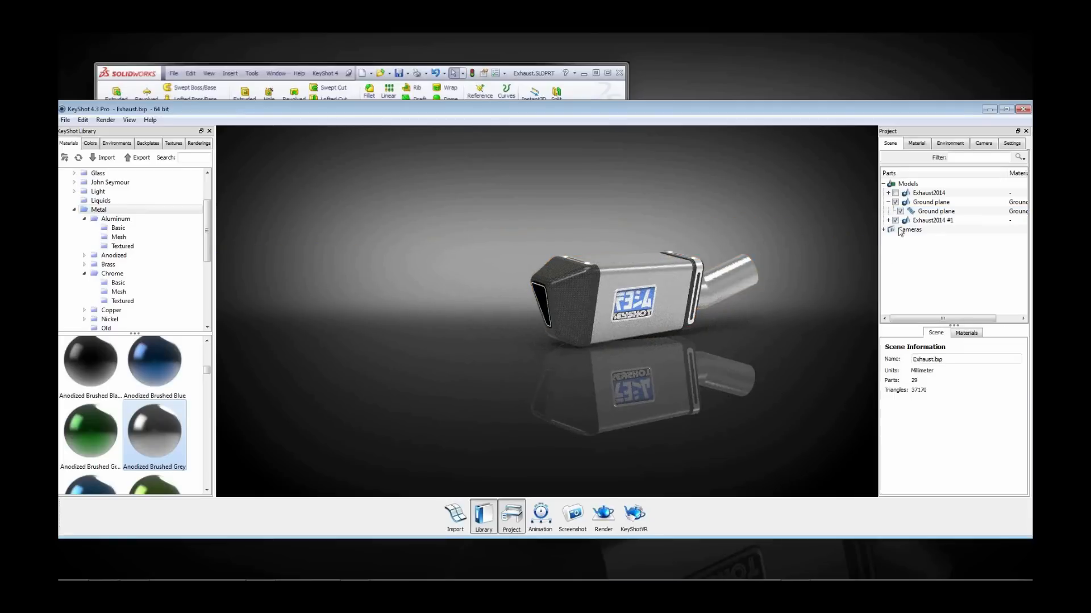
# - Show the original Exhaust2014 model again and examine it side by side with Exhaust2014 #1
pyautogui.click(895, 193)
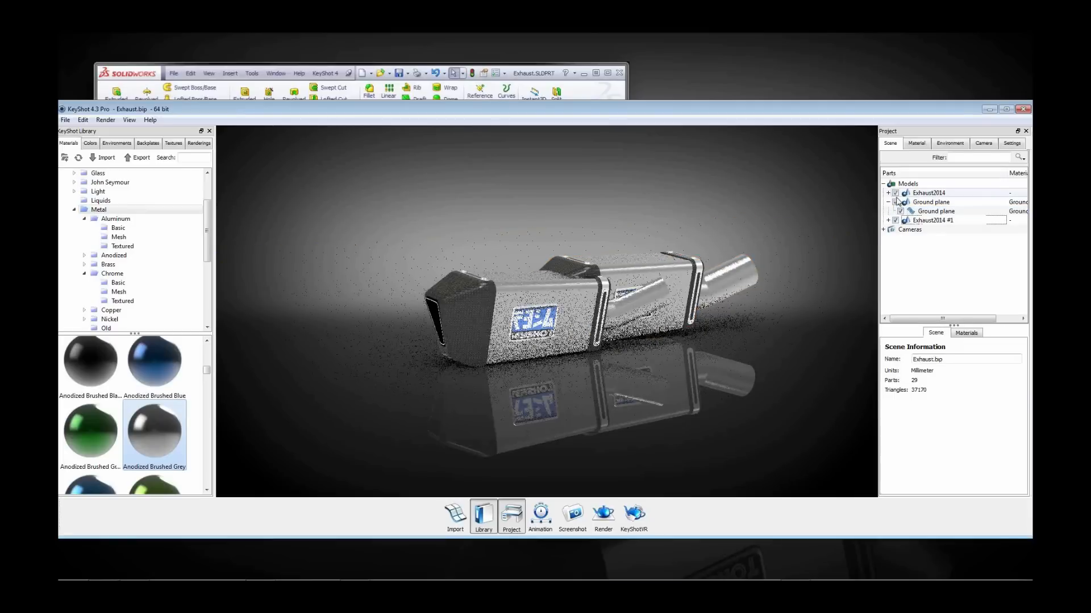
pyautogui.moveTo(700, 360); pyautogui.dragTo(629, 343)
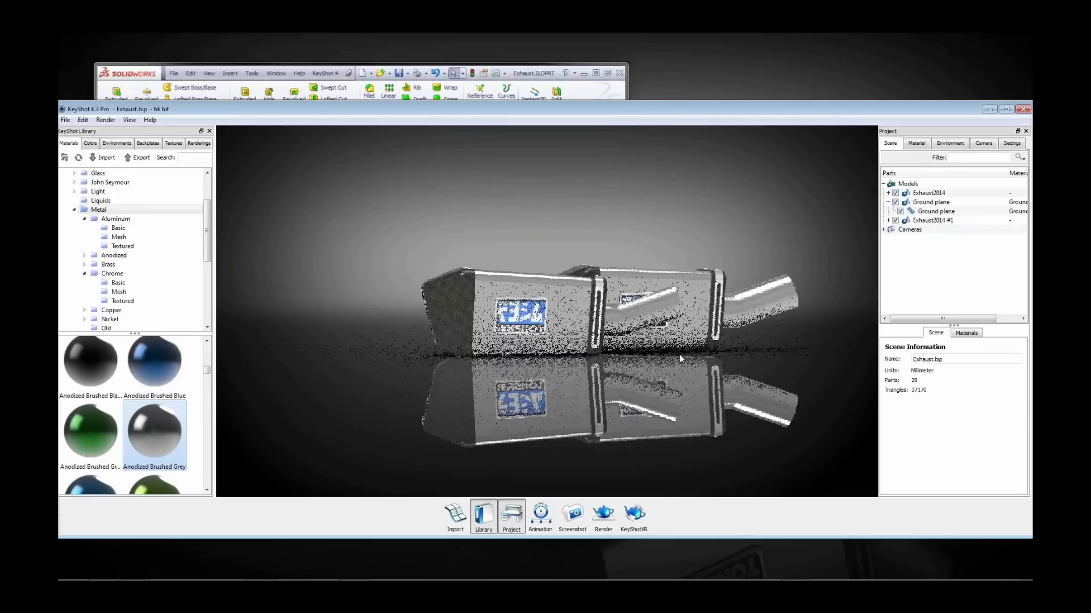
pyautogui.scroll(4, 705, 360)
pyautogui.moveTo(705, 361); pyautogui.dragTo(651, 345, button='middle')
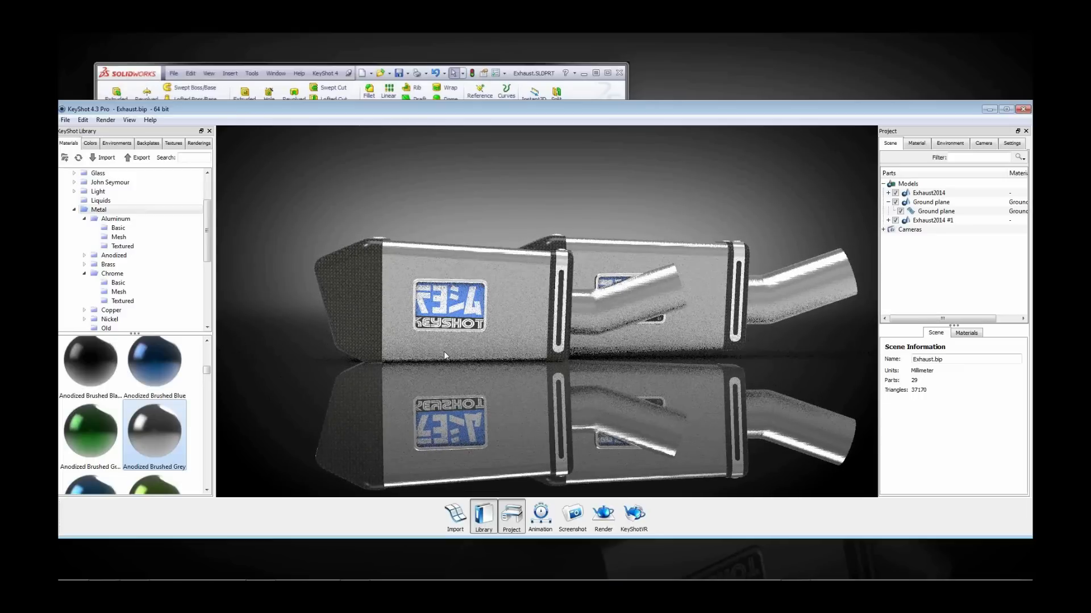
pyautogui.moveTo(549, 397); pyautogui.dragTo(648, 424)
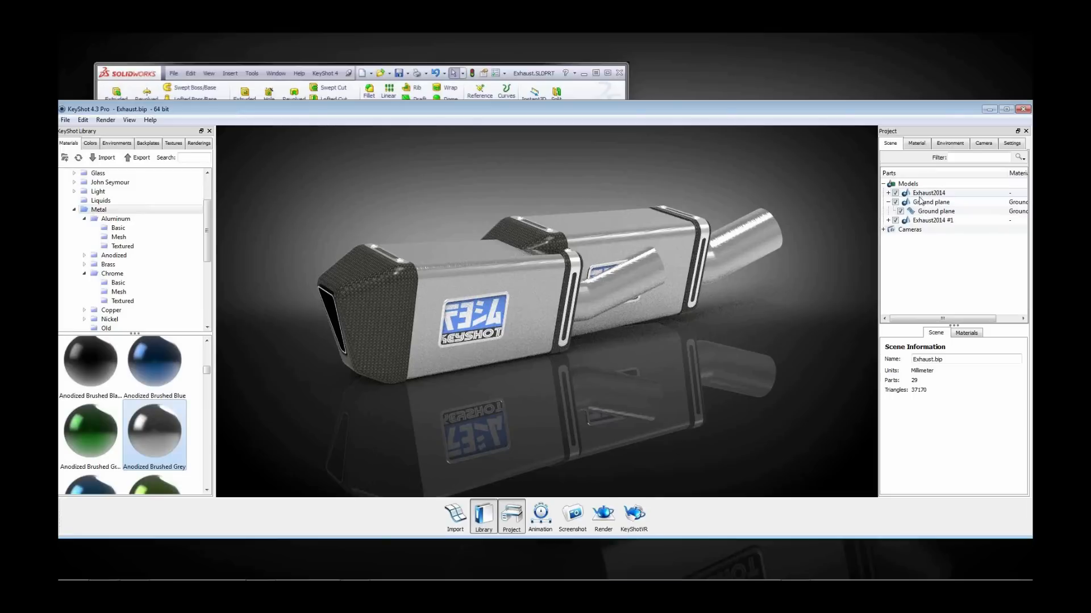
# - Move Exhaust2014 #1 in front of the original exhaust with the Move Tool, to about X -157.6 and Z -65.7
pyautogui.click(929, 220)
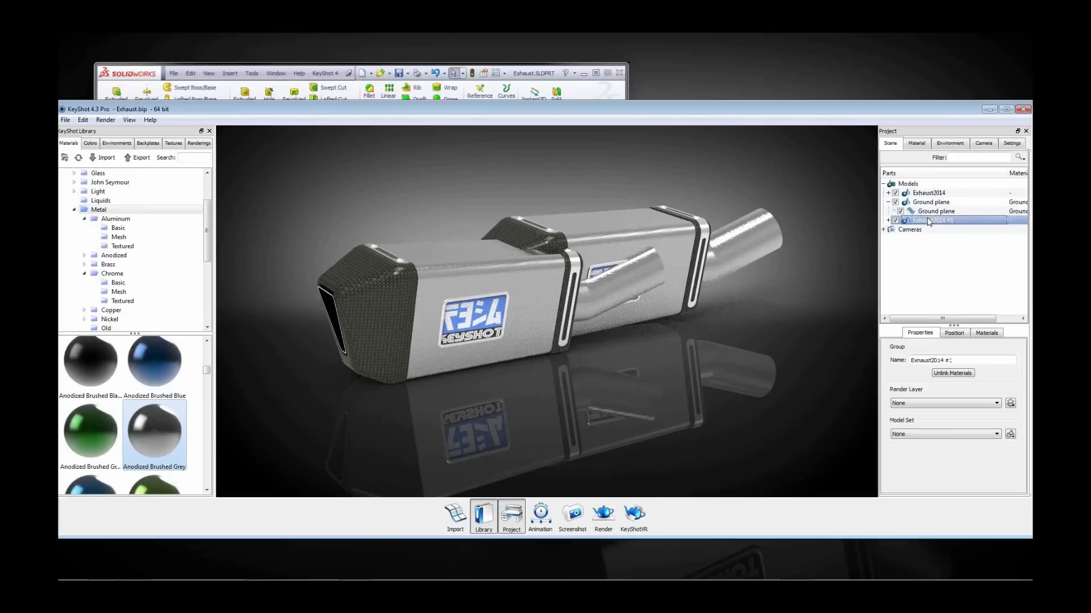
pyautogui.click(953, 335)
pyautogui.click(953, 348)
pyautogui.moveTo(627, 277); pyautogui.dragTo(714, 318)
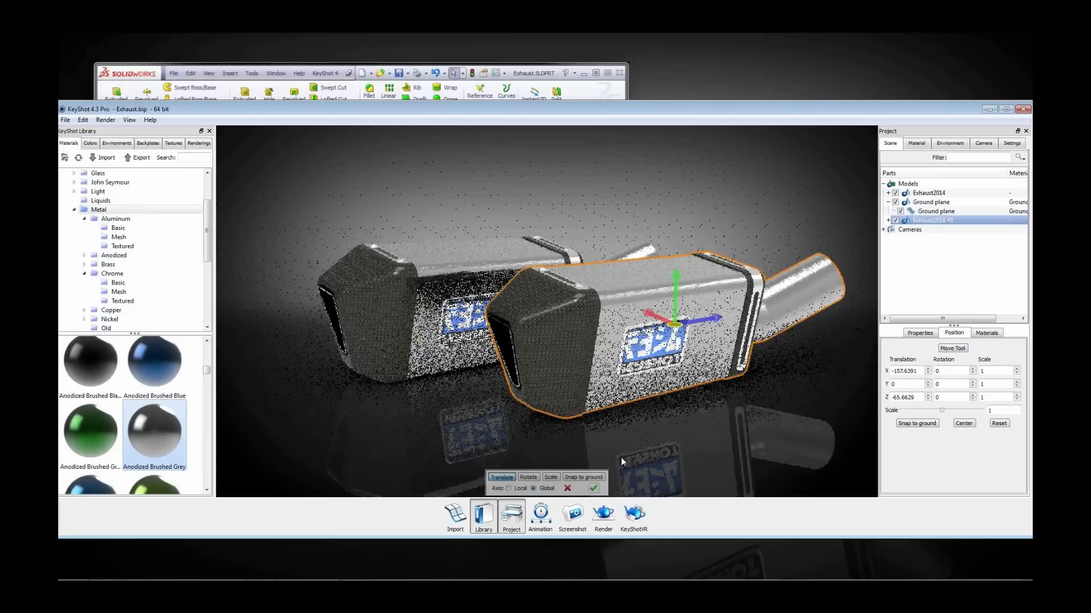
pyautogui.click(595, 489)
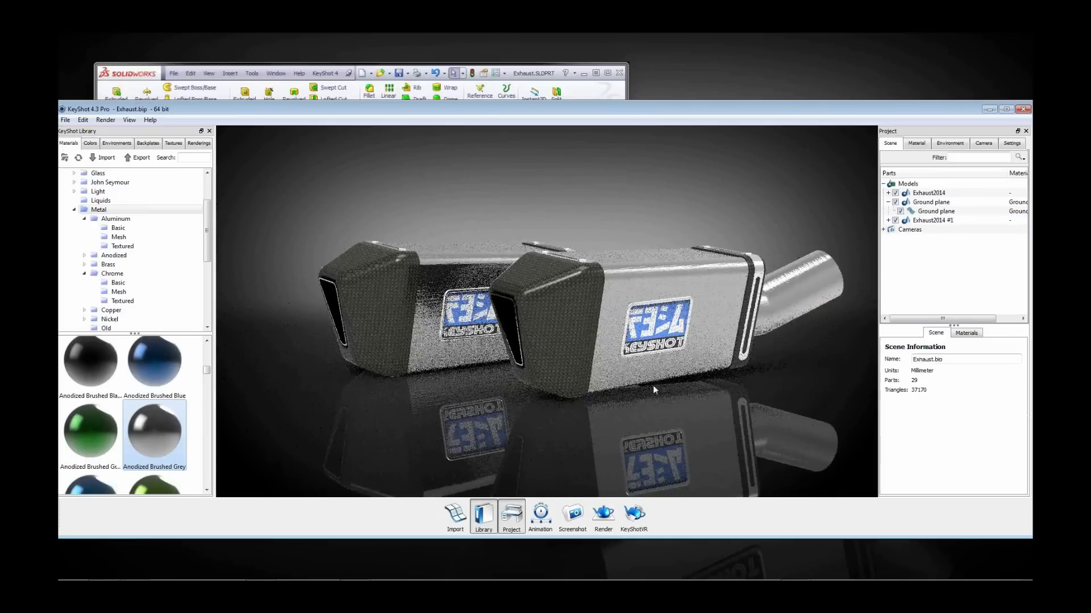
pyautogui.moveTo(673, 387); pyautogui.dragTo(618, 380)
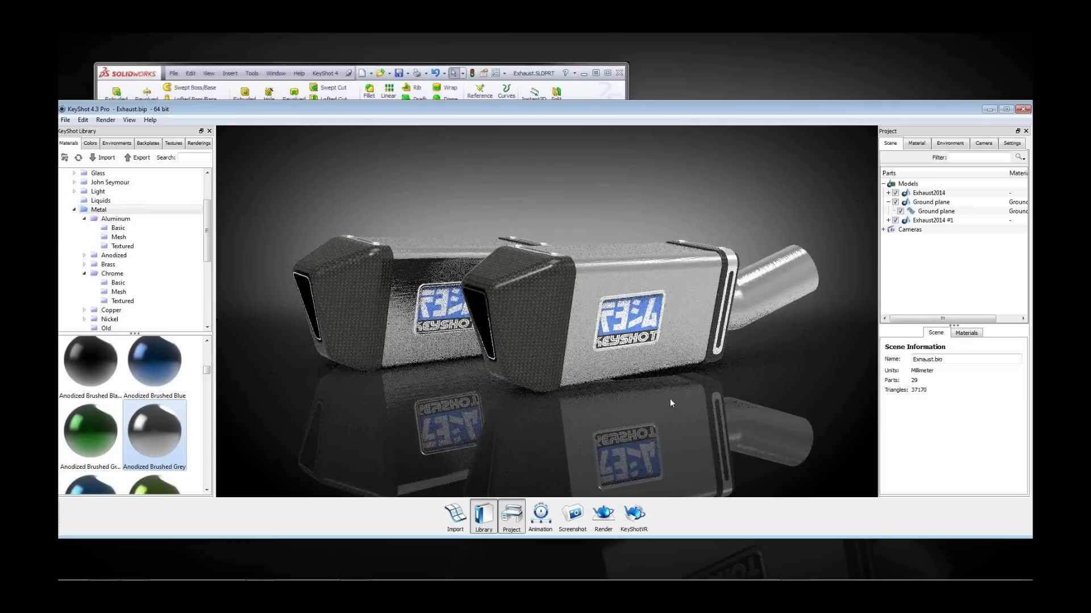
pyautogui.click(929, 193)
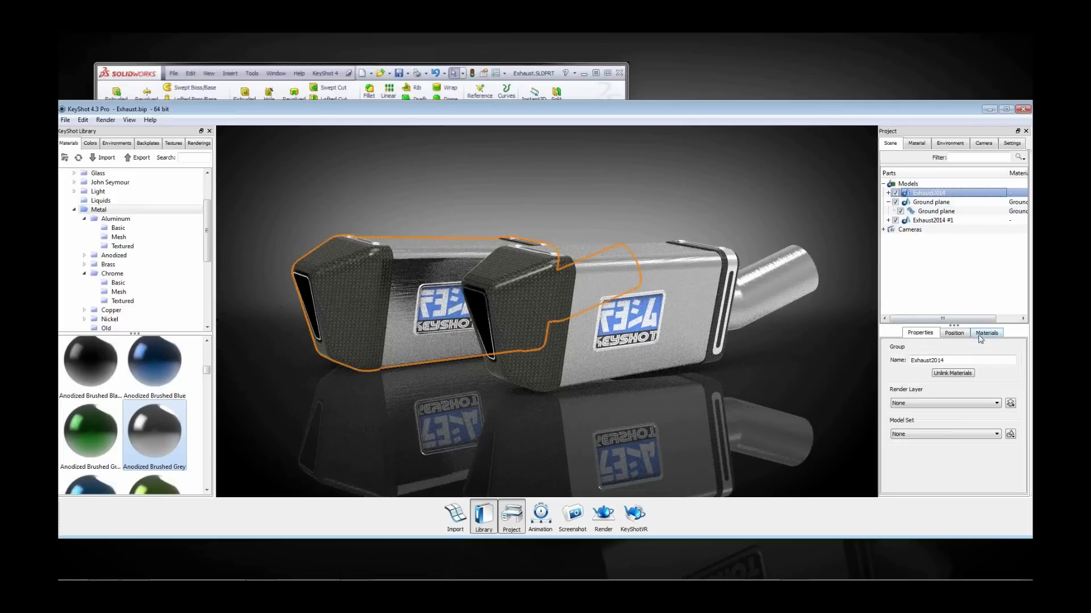
pyautogui.click(825, 202)
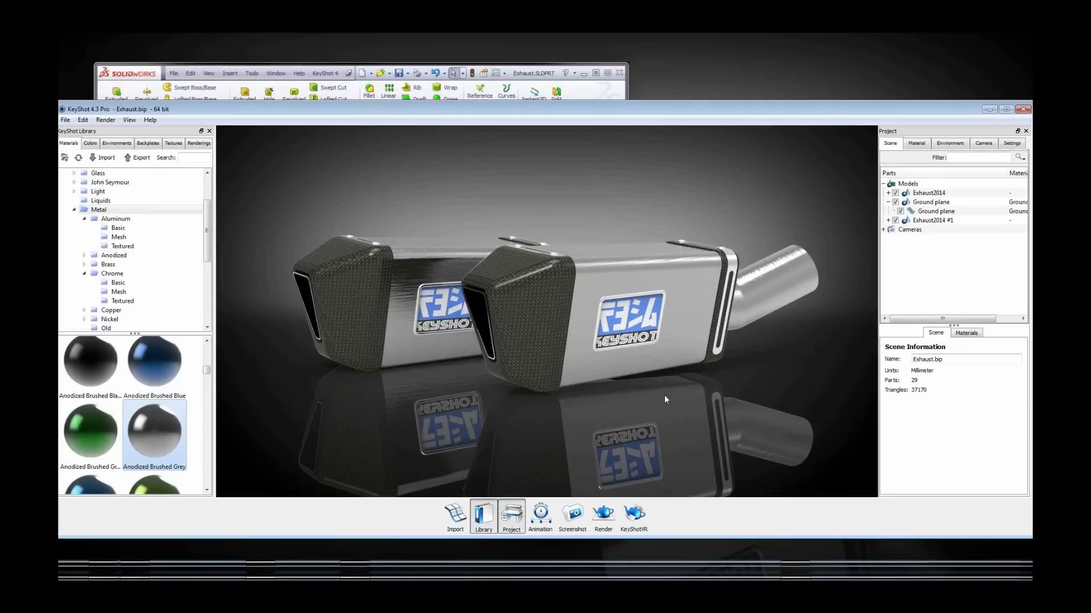
# - Pause the real-time rendering of the exhaust scene and leave the KeyShot window
pyautogui.hotkey('shift', 'p')
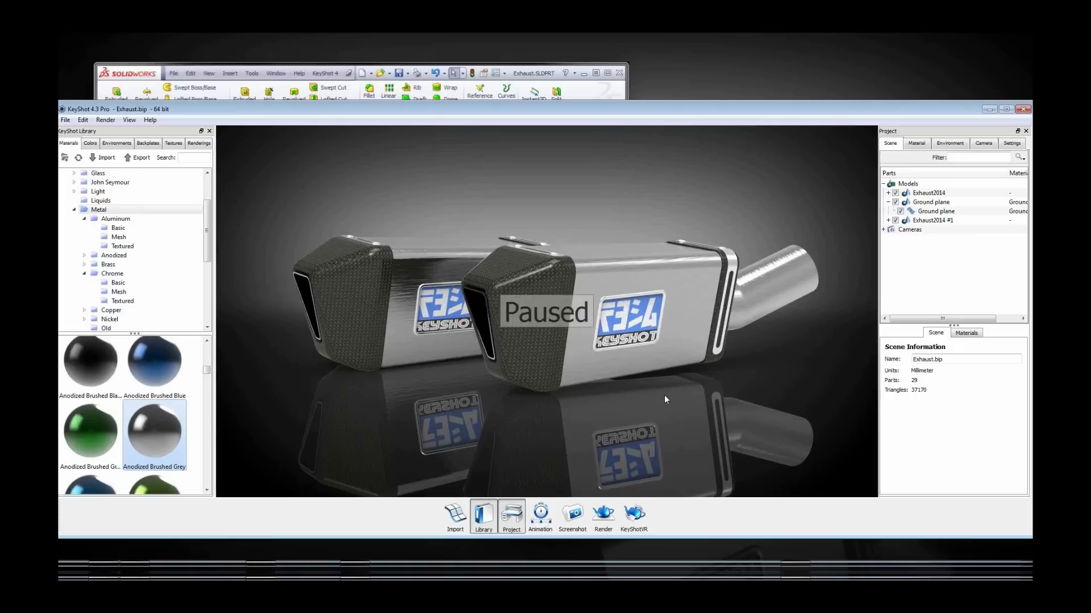
pyautogui.click(1021, 57)
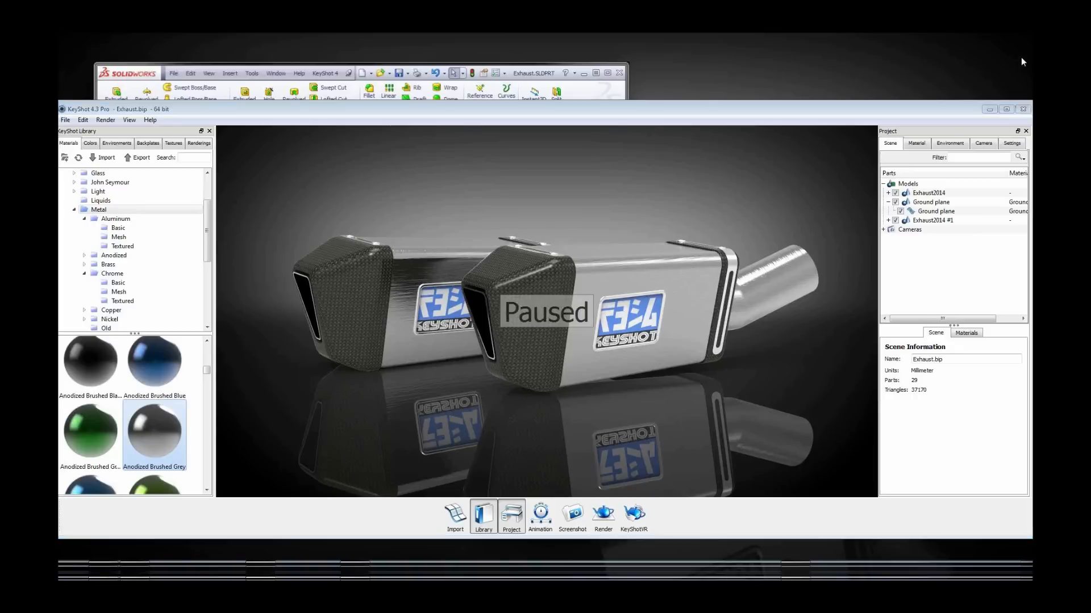
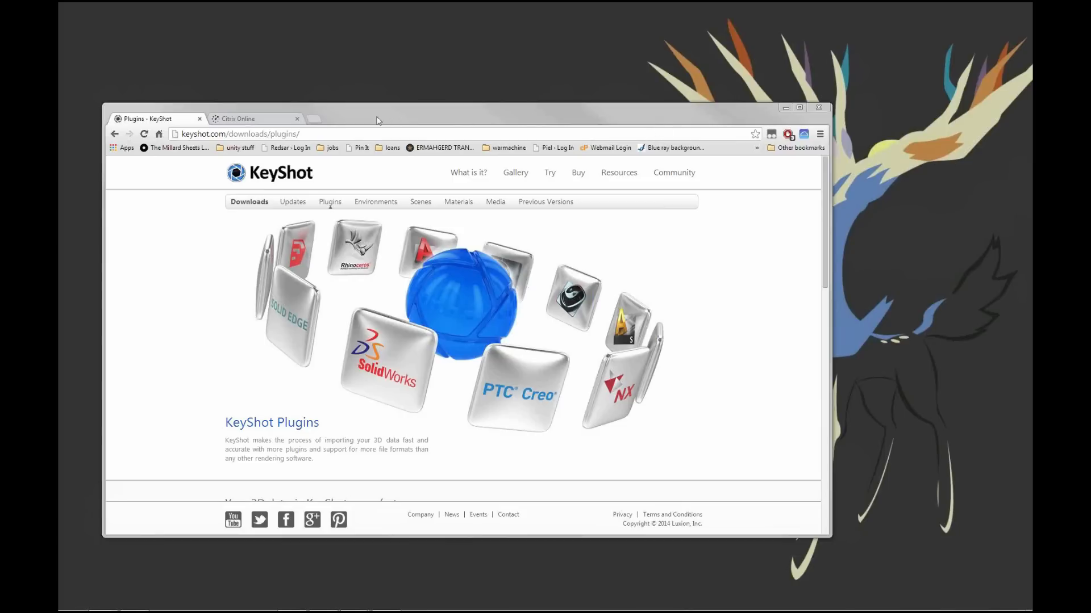
# - In the browser, open the Plugins download page on keyshot.com and browse to the Luxion plugins section
pyautogui.moveTo(383, 111)
pyautogui.mouseDown()
pyautogui.moveTo(418, 105)
pyautogui.moveTo(391, 97)
pyautogui.mouseUp()
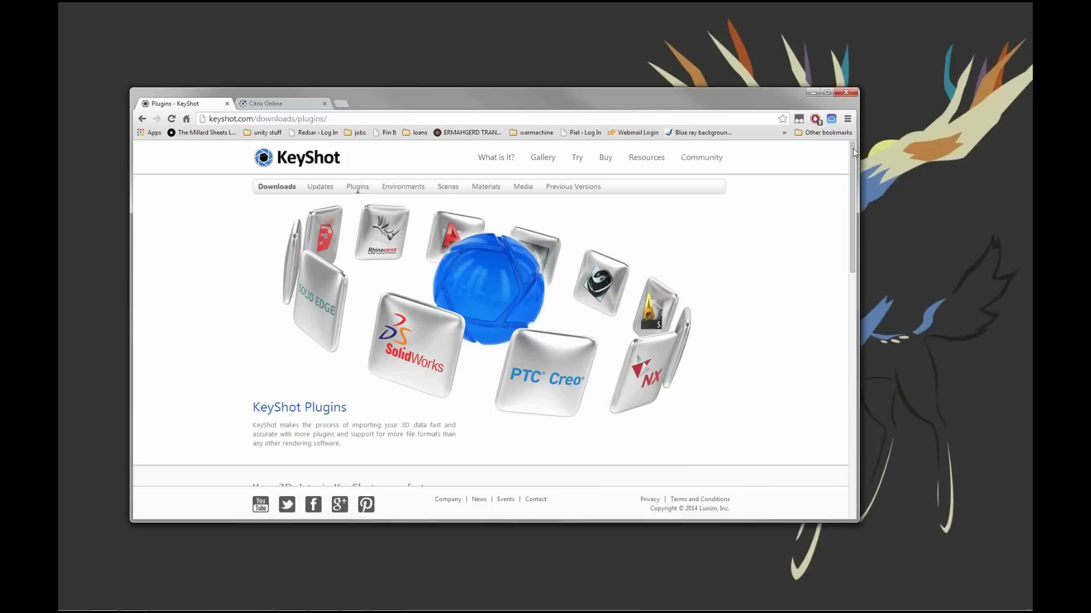
pyautogui.scroll(-1, 852, 148)
pyautogui.scroll(1, 851, 149)
pyautogui.moveTo(213, 118); pyautogui.dragTo(348, 122)
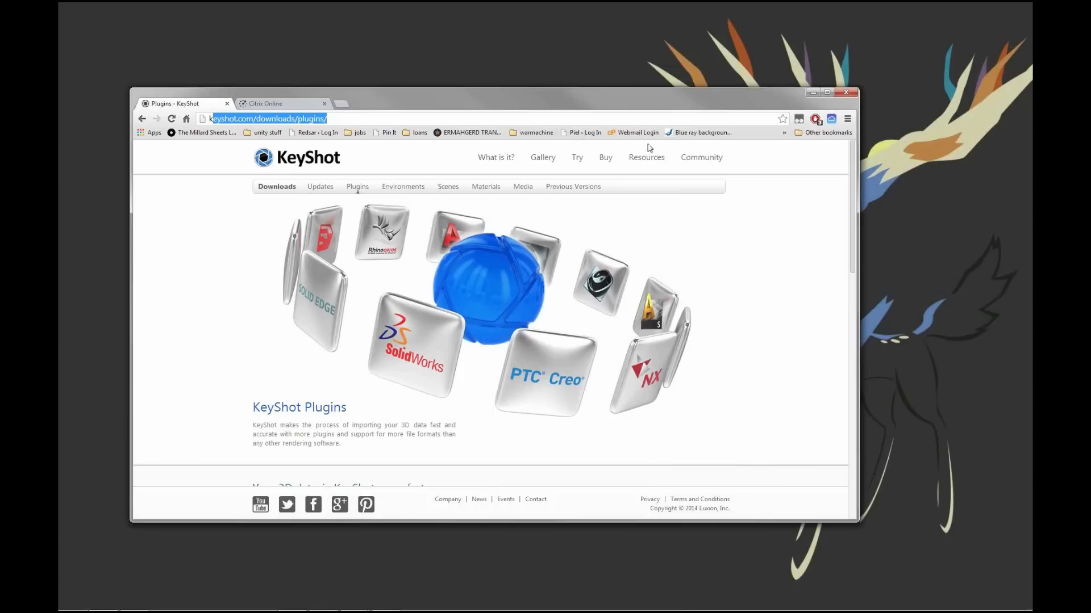
pyautogui.moveTo(661, 161)
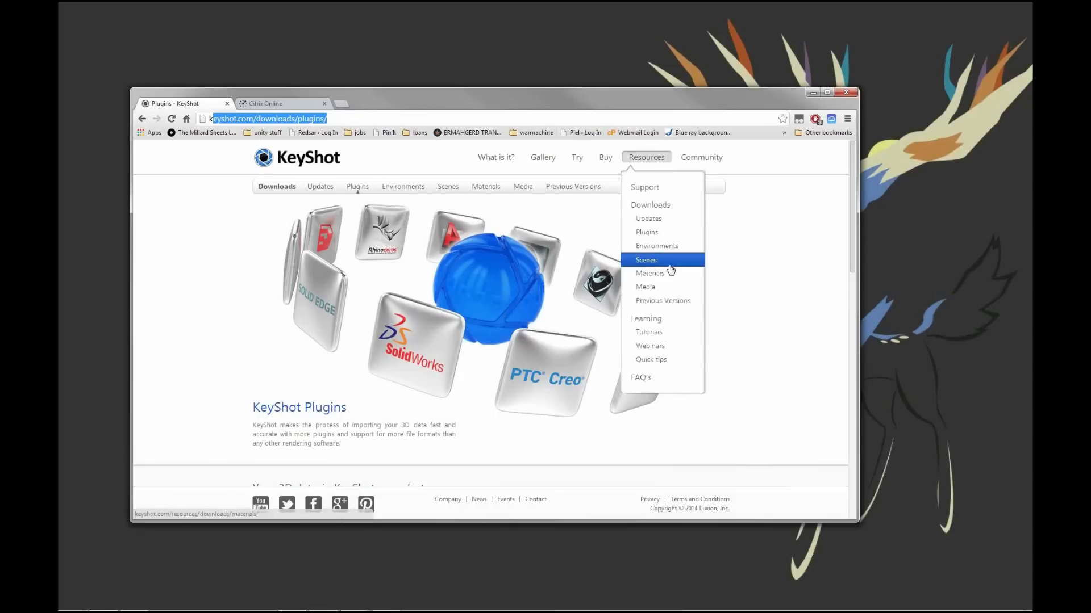
pyautogui.click(647, 234)
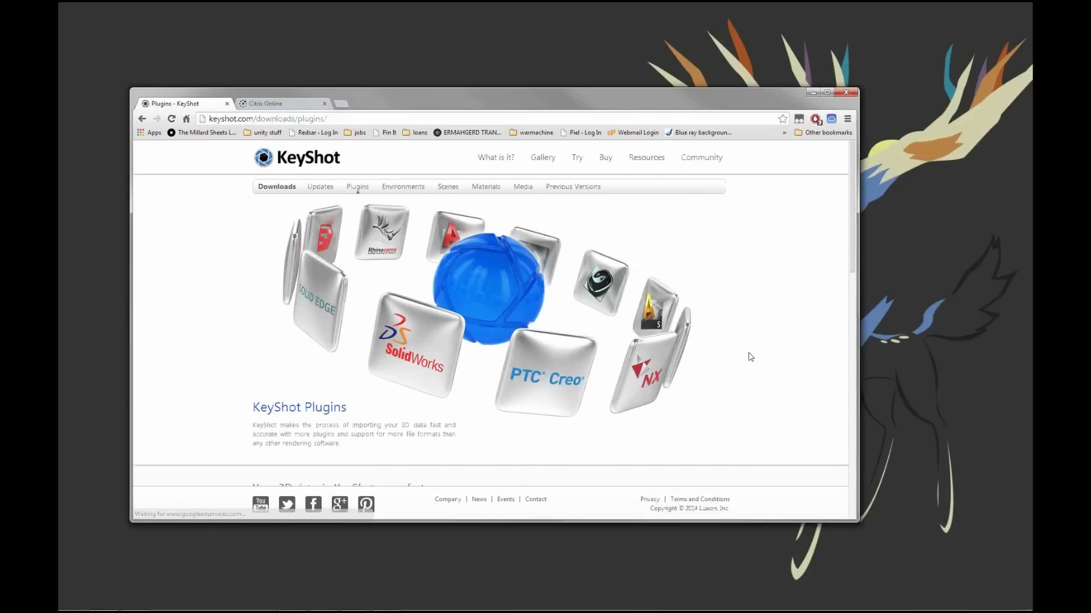
pyautogui.scroll(-8, 748, 355)
pyautogui.scroll(-3, 751, 357)
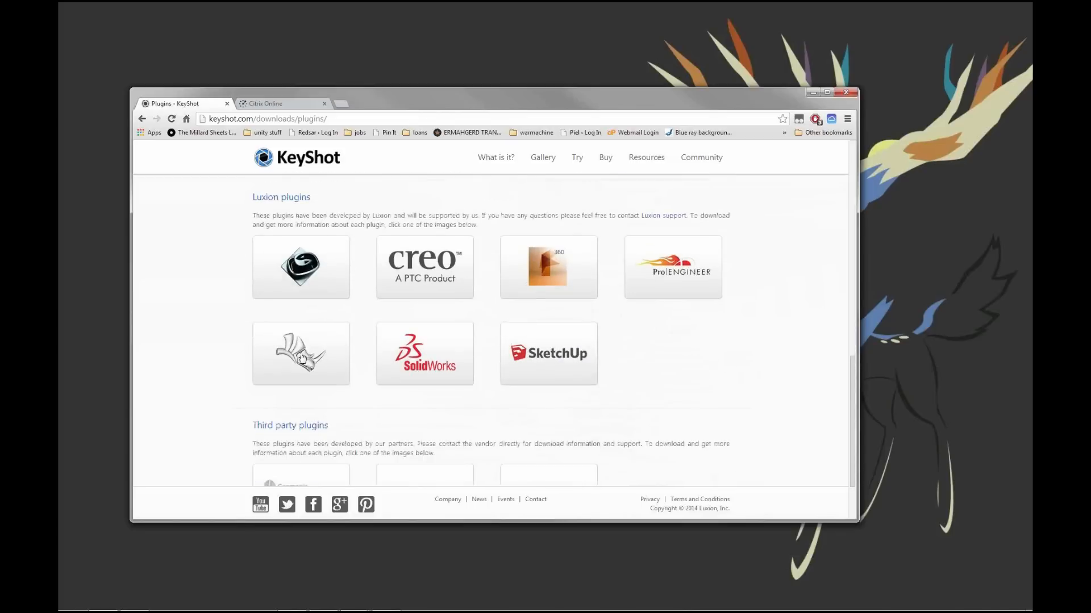
# - View the Rhinoceros plugin's download options and features, close the details and minimise the browser
pyautogui.click(299, 362)
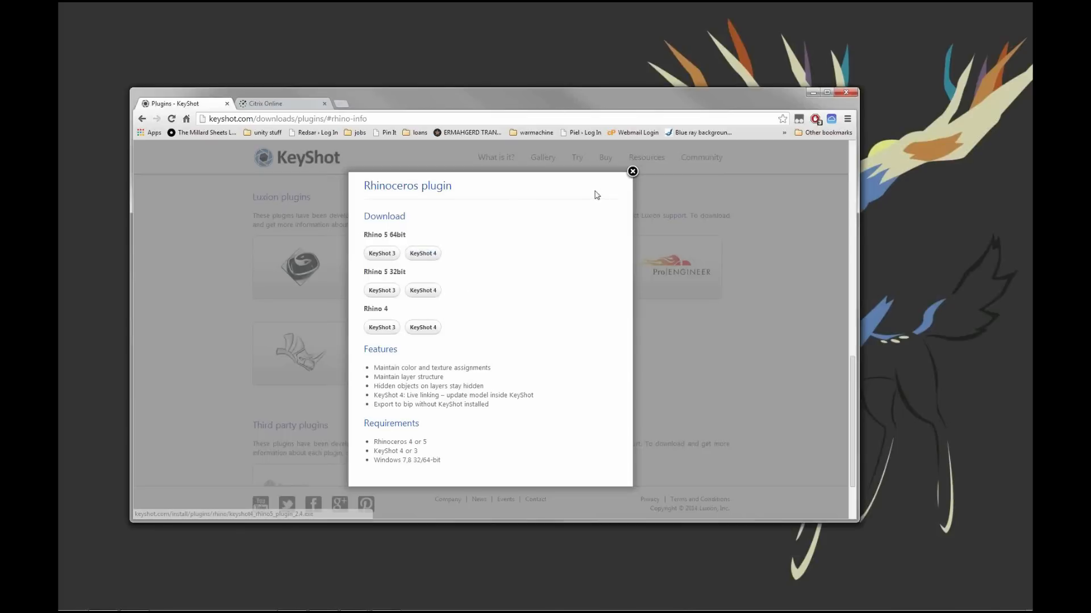
pyautogui.click(633, 171)
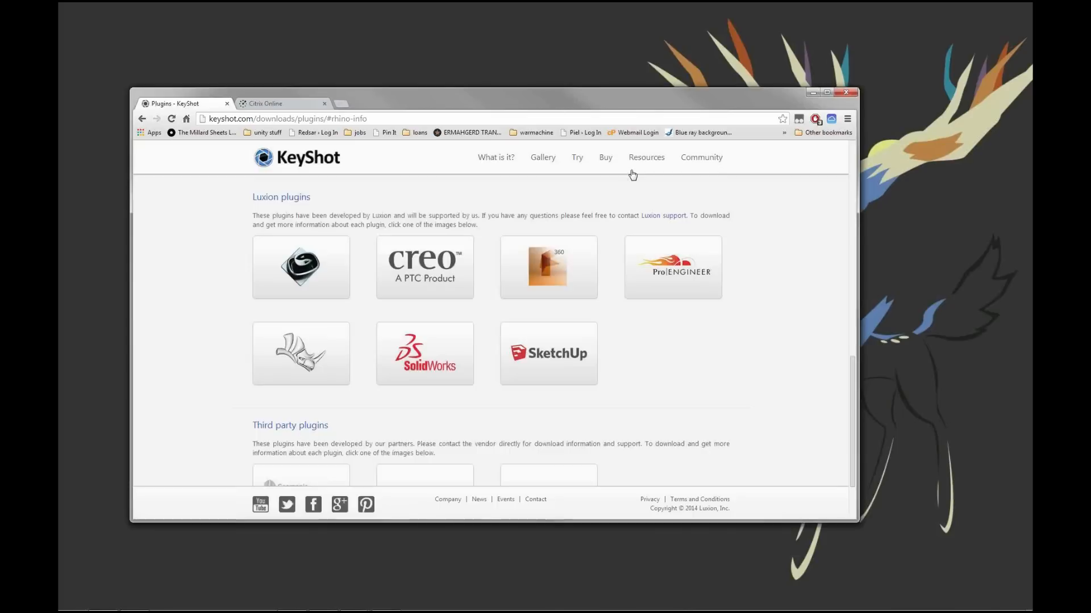
pyautogui.click(812, 95)
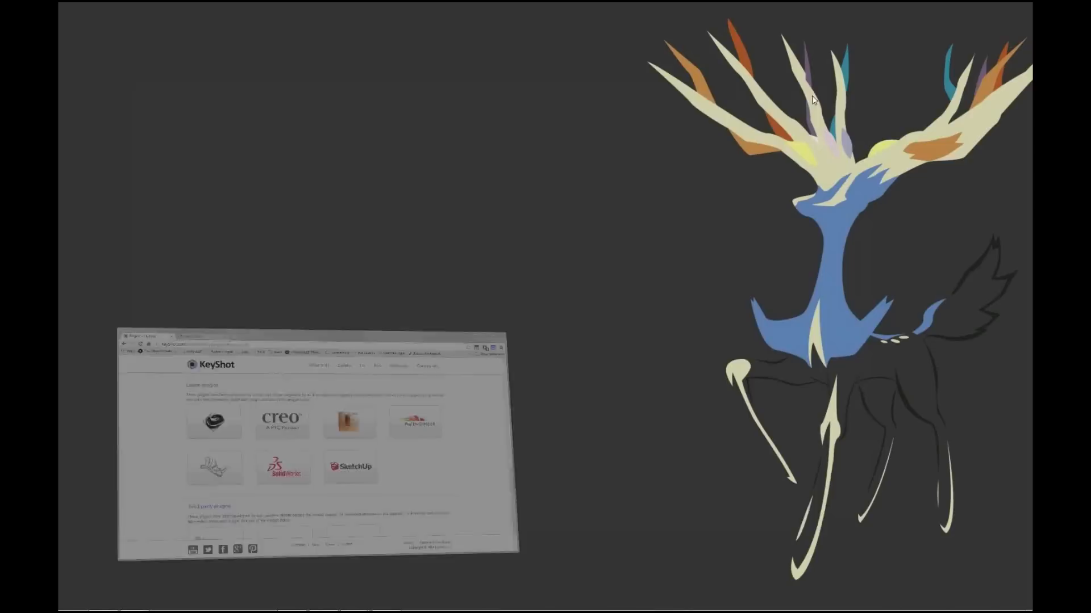
# - Switch to Rhinoceros and send the single-layer knife model to KeyShot with the plugin's Render command
pyautogui.moveTo(302, 605)
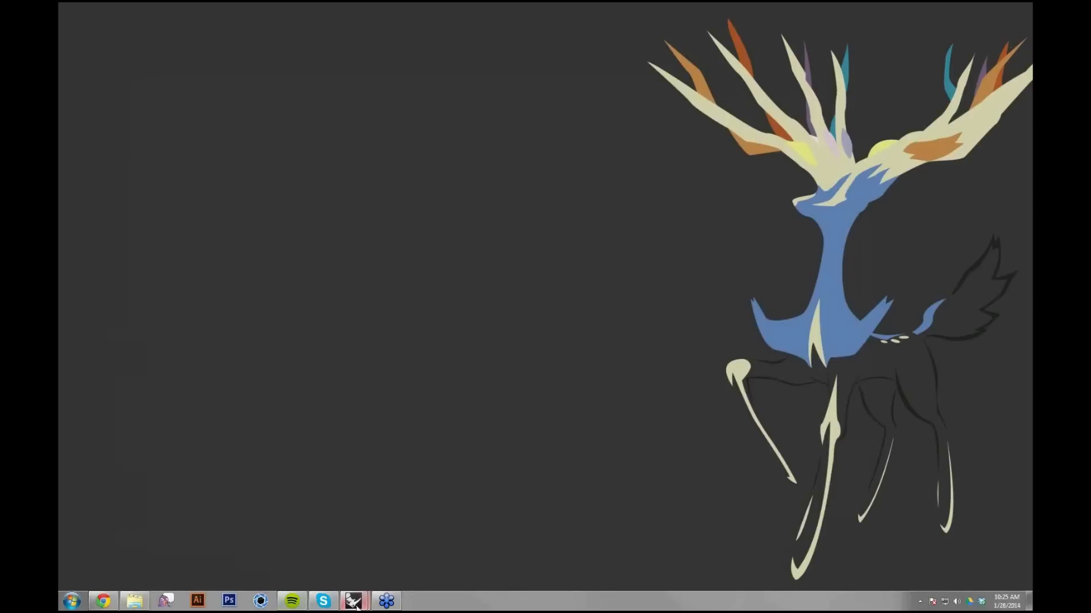
pyautogui.moveTo(355, 603)
pyautogui.click(320, 556)
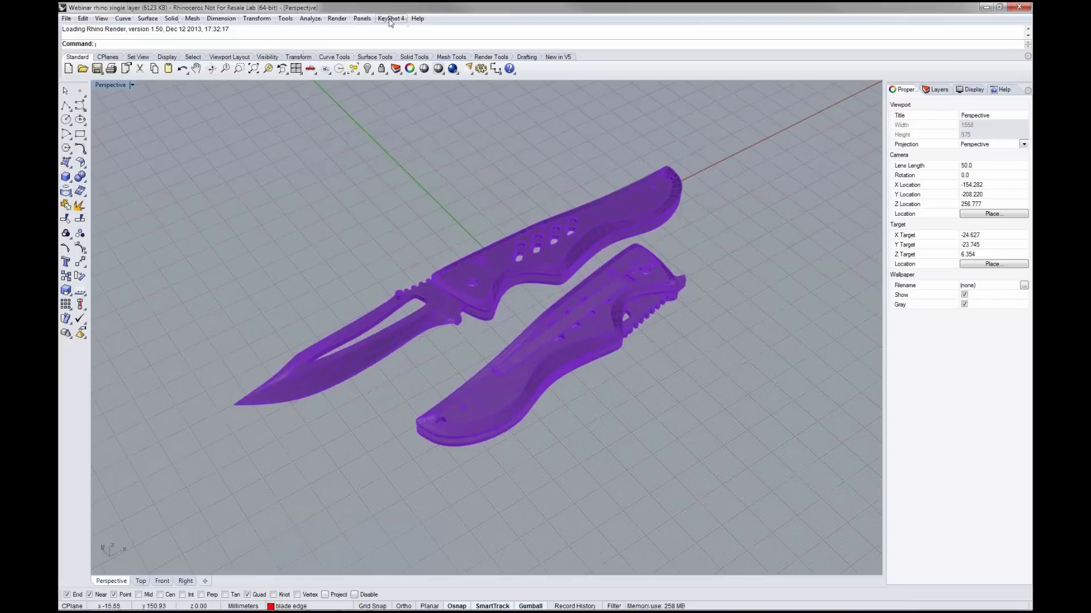
pyautogui.click(391, 20)
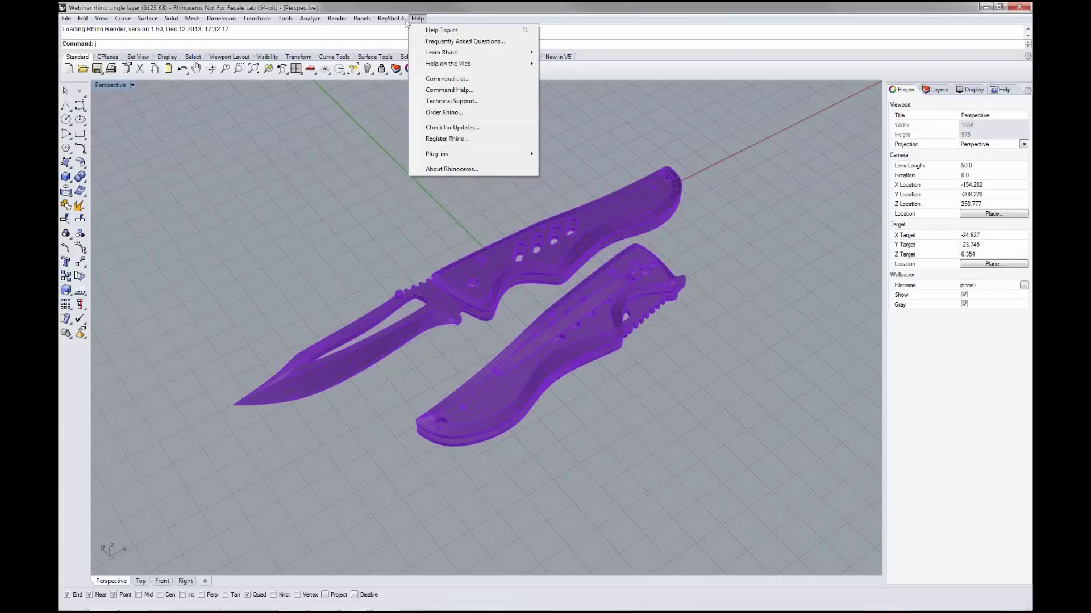
pyautogui.click(445, 17)
pyautogui.moveTo(630, 389); pyautogui.dragTo(601, 349, button='right')
pyautogui.scroll(3, 601, 350)
pyautogui.click(391, 18)
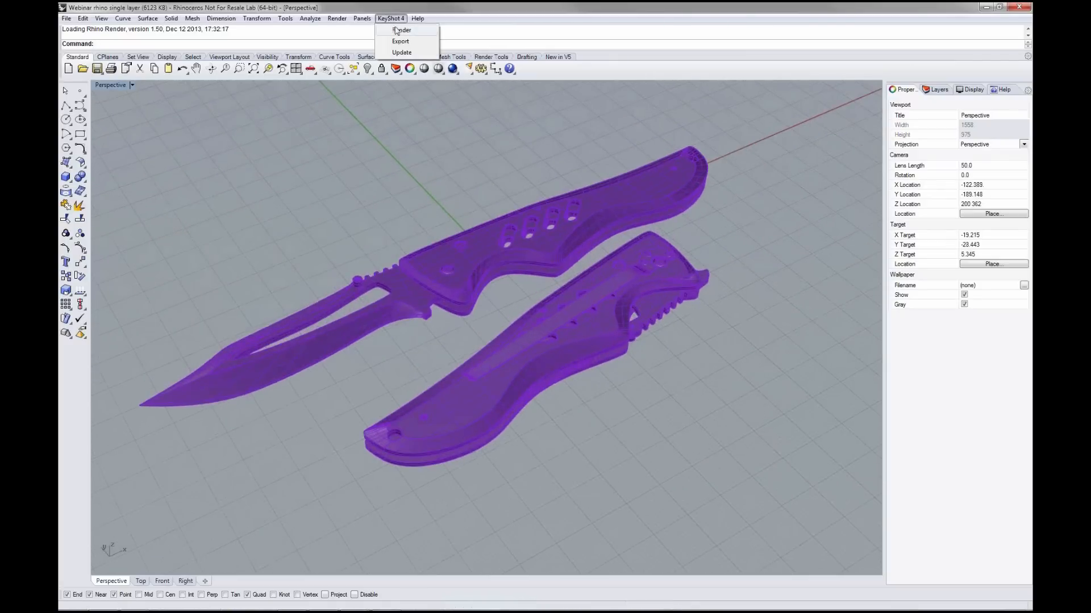
pyautogui.click(397, 30)
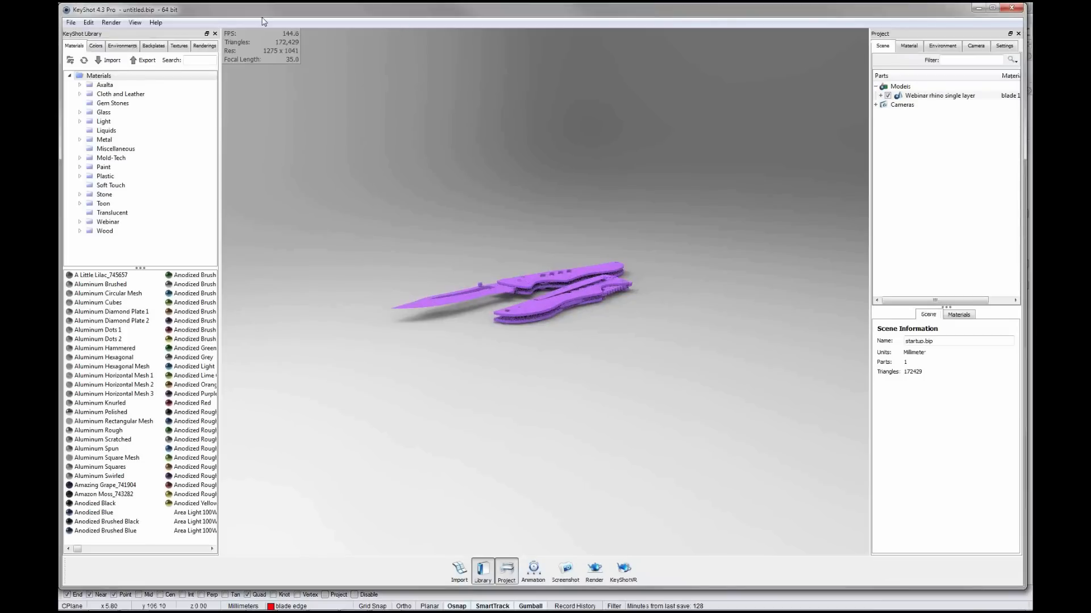
# - Expand the Webinar rhino single layer model in the scene tree and examine how its blade part is structured
pyautogui.click(880, 95)
pyautogui.click(921, 106)
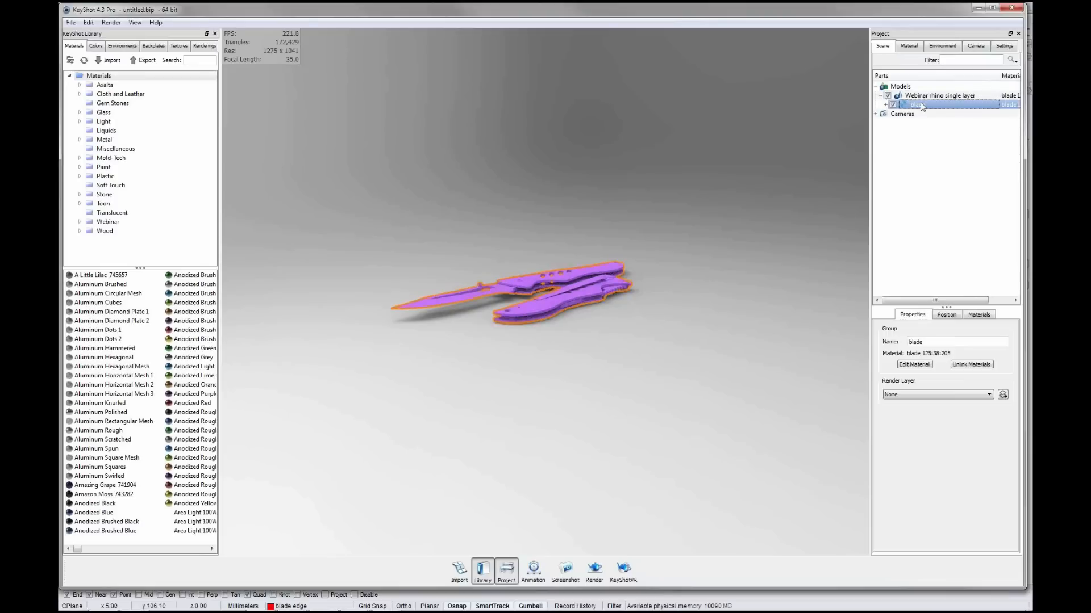
pyautogui.click(919, 97)
pyautogui.click(918, 102)
pyautogui.click(919, 96)
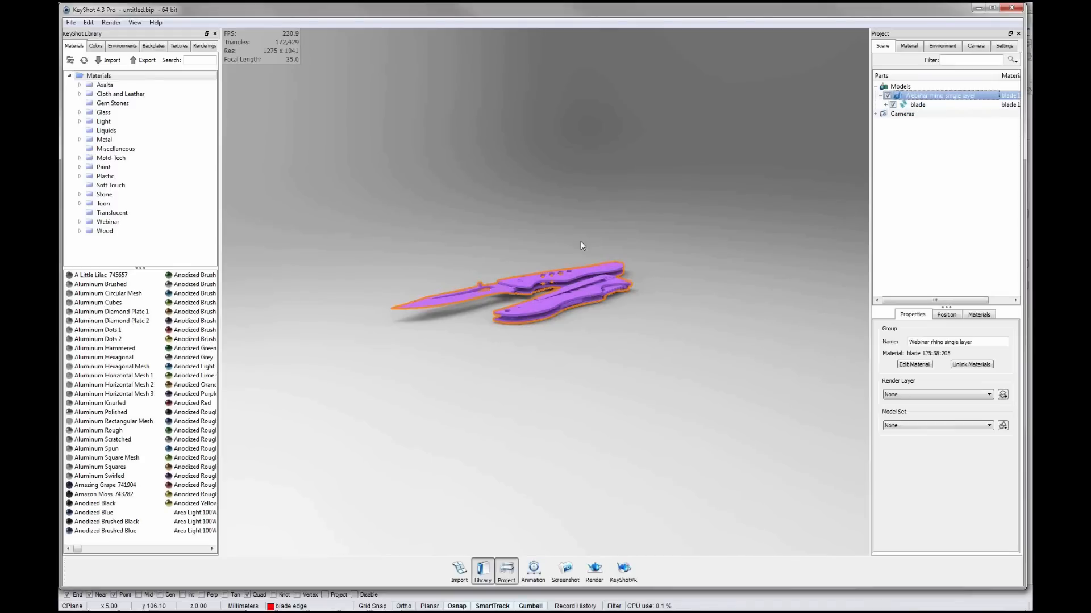
pyautogui.click(574, 294)
pyautogui.click(562, 336)
pyautogui.rightClick(492, 220)
pyautogui.click(465, 227)
# - Apply the Aluminum Brushed material to the knife model and examine it from a closer, higher view
pyautogui.moveTo(522, 236); pyautogui.dragTo(515, 282)
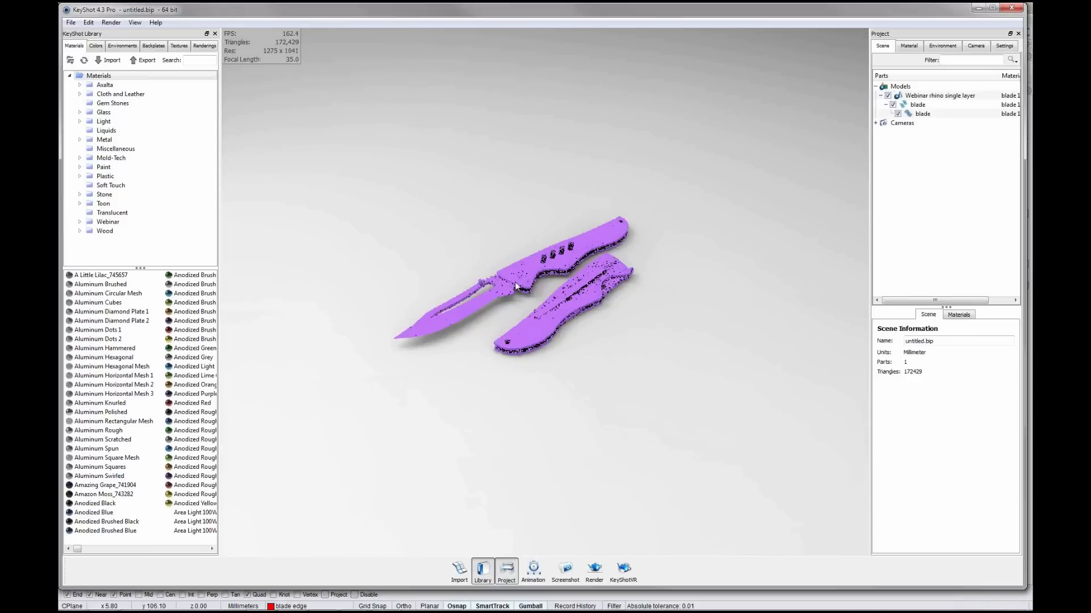
pyautogui.scroll(5, 515, 282)
pyautogui.moveTo(625, 421); pyautogui.dragTo(601, 389)
pyautogui.moveTo(102, 286)
pyautogui.mouseDown()
pyautogui.moveTo(239, 295)
pyautogui.moveTo(386, 330)
pyautogui.moveTo(397, 307)
pyautogui.mouseUp()
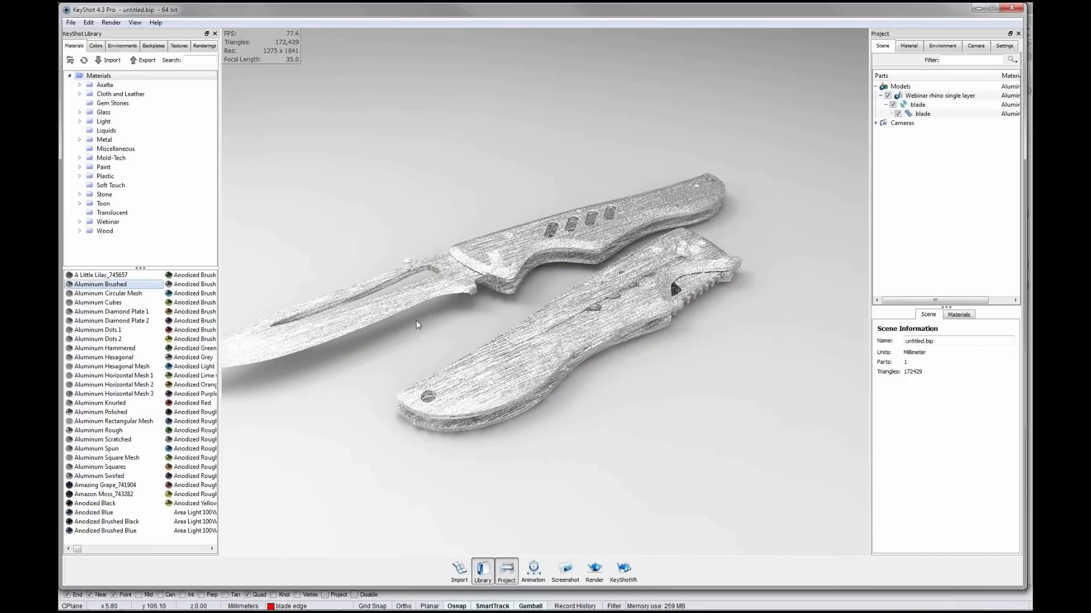
pyautogui.moveTo(392, 340); pyautogui.dragTo(505, 299)
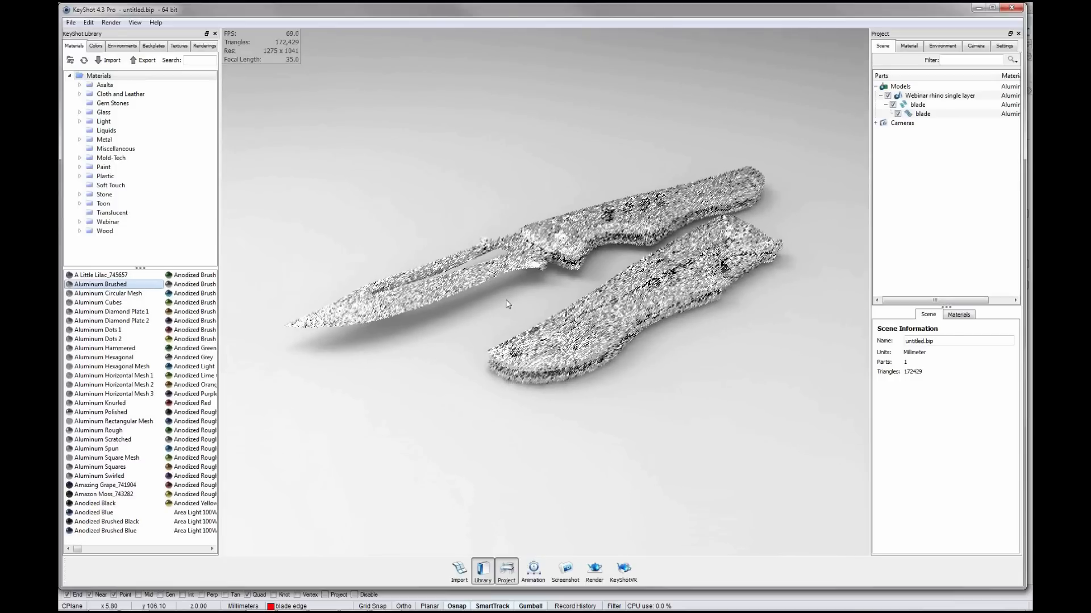
# - Switch from KeyShot to the Rhino knife model, show the layer list and select the open knife's blade
pyautogui.click(977, 8)
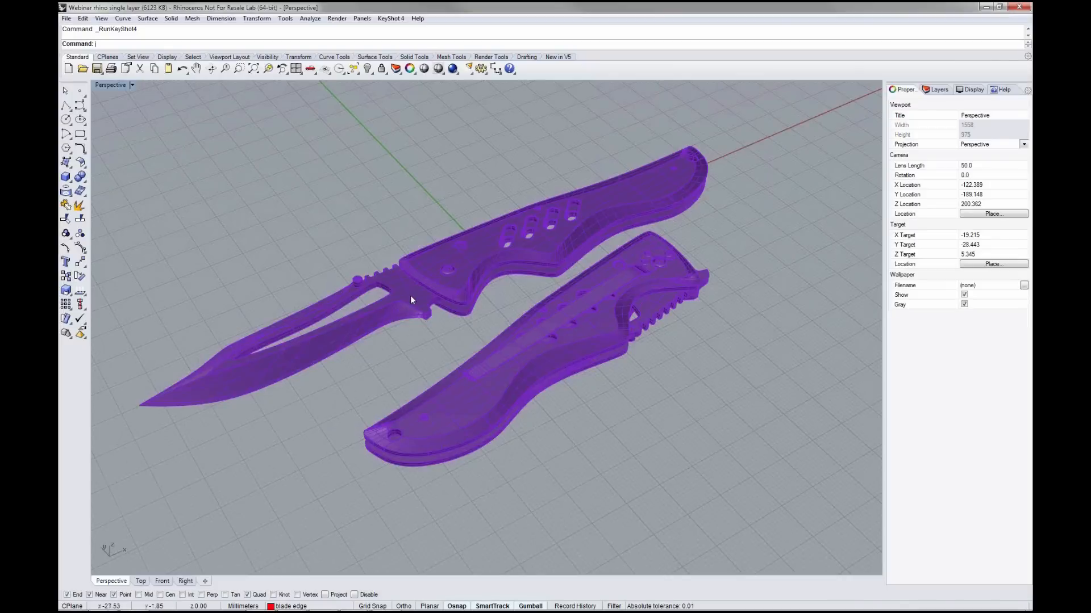
pyautogui.click(411, 296)
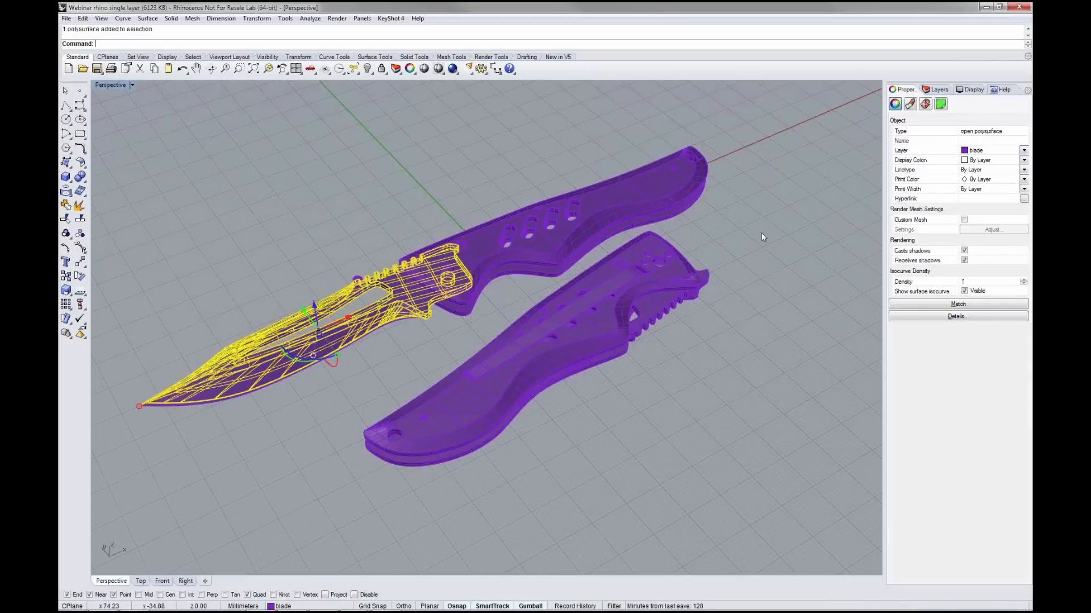
pyautogui.click(937, 91)
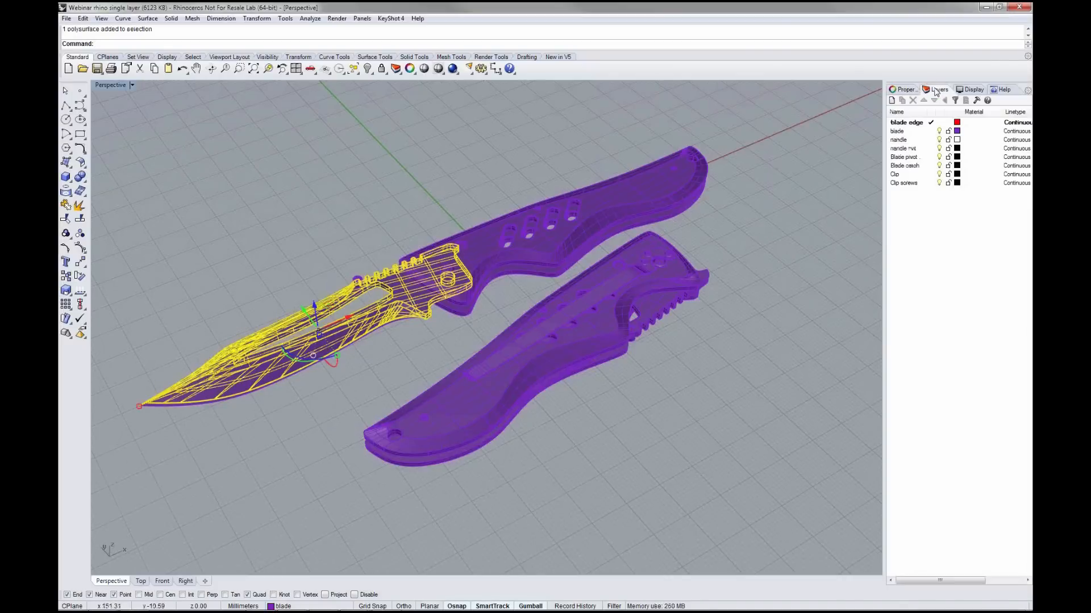
pyautogui.click(770, 188)
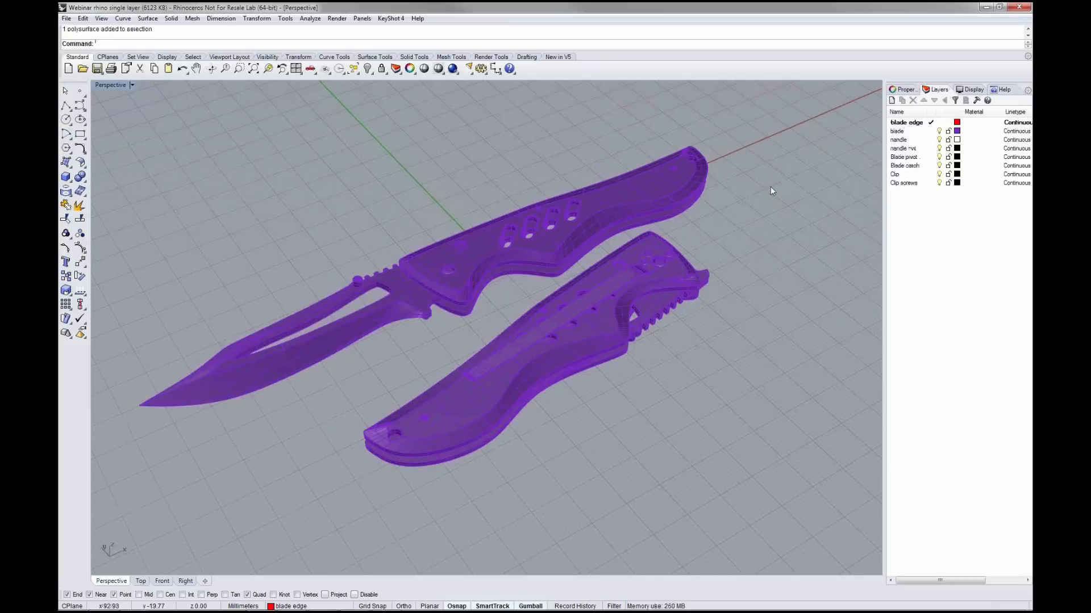
pyautogui.click(251, 359)
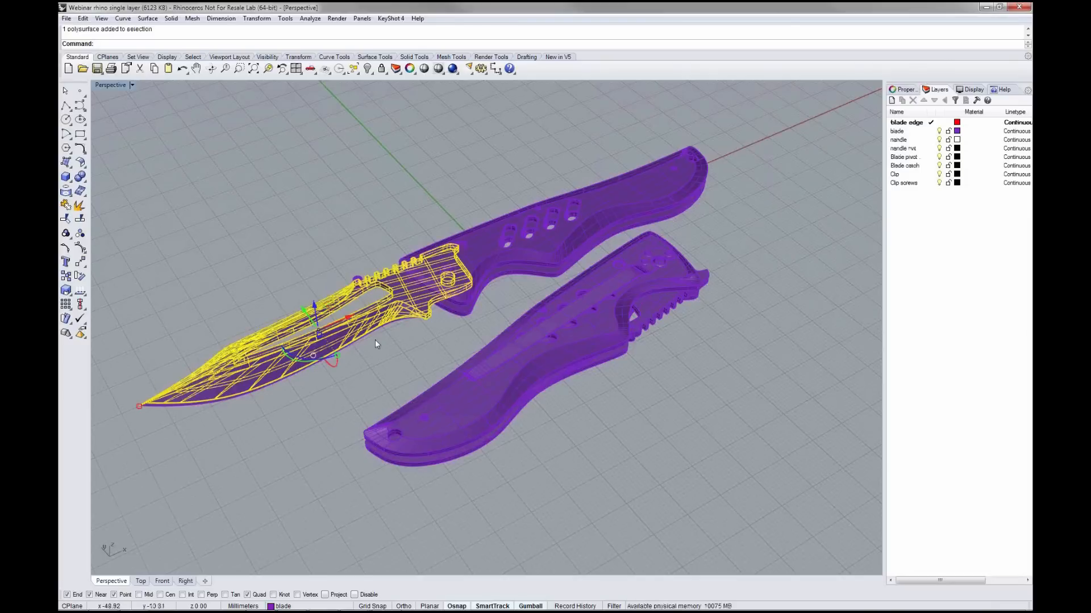
# - Move both handle halves of the open knife to the "handle" layer
pyautogui.click(500, 277)
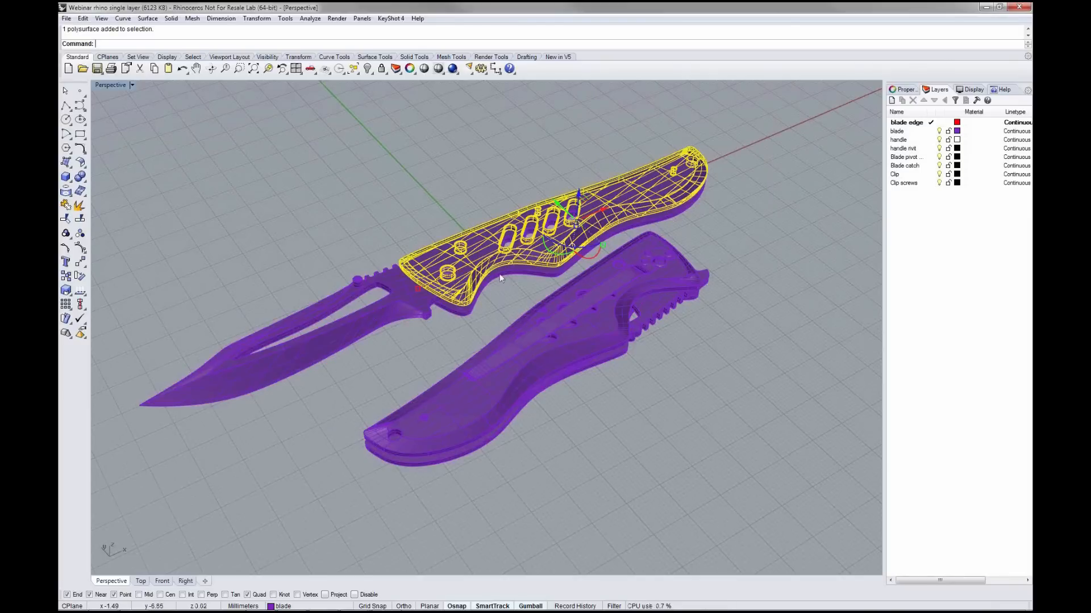
pyautogui.rightClick(904, 141)
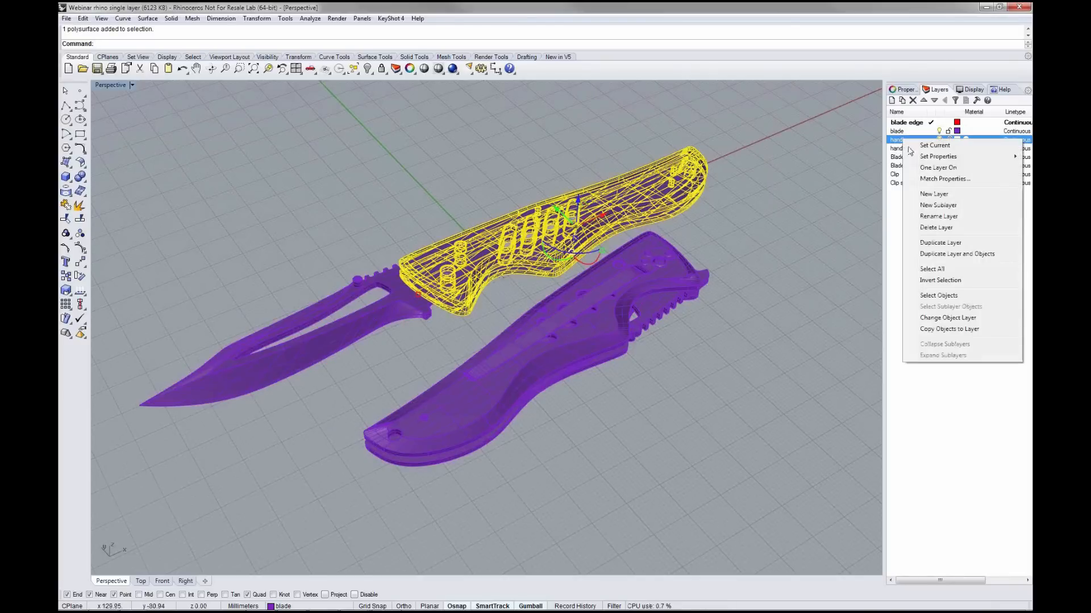
pyautogui.click(960, 322)
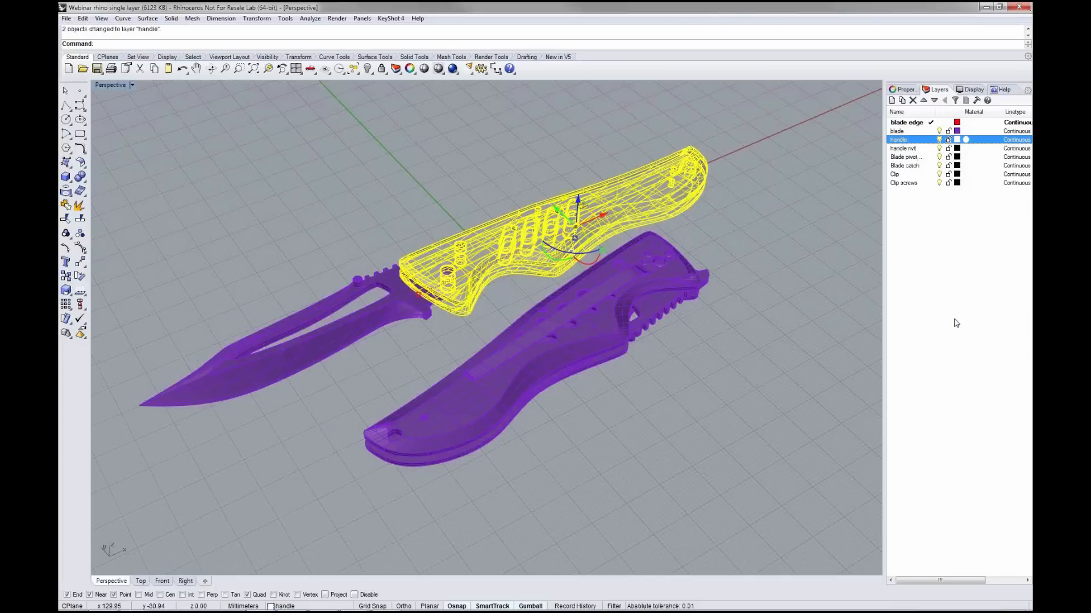
pyautogui.click(745, 316)
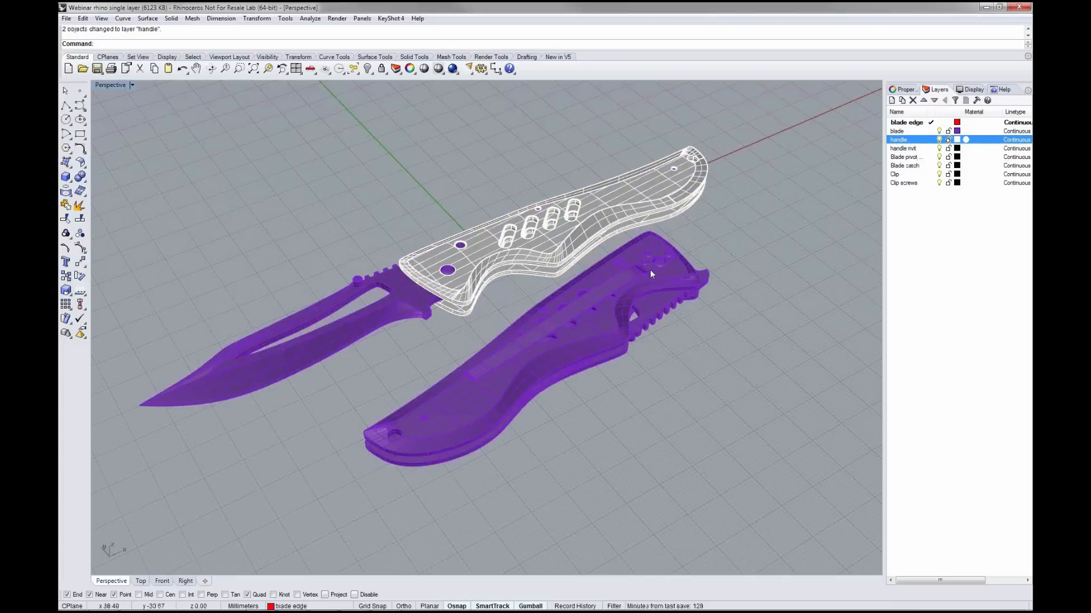
# - Move both handle halves of the closed knife to the "handle" layer
pyautogui.click(601, 330)
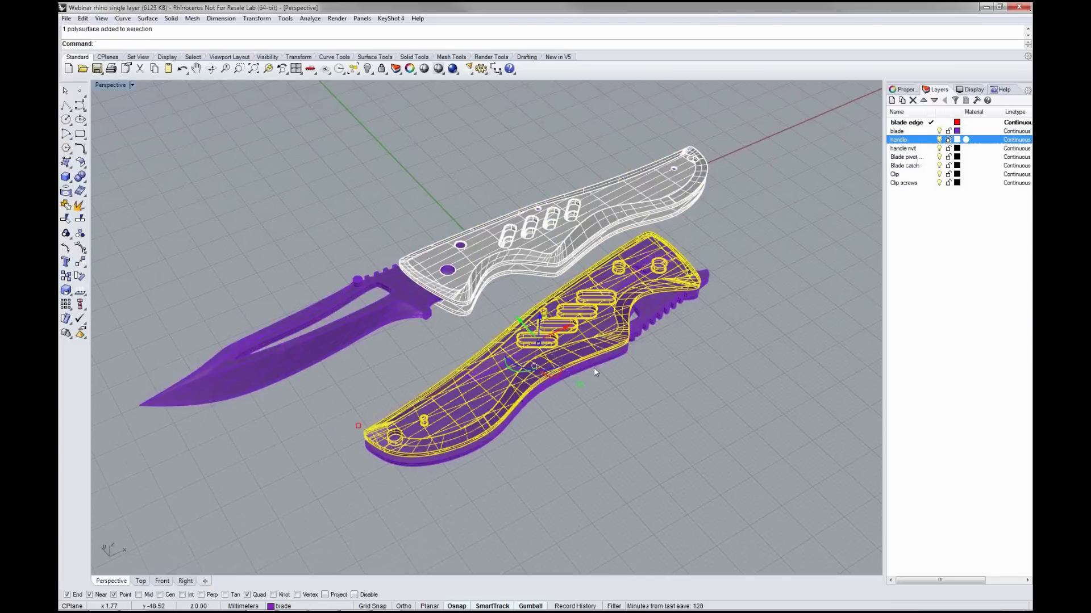
pyautogui.click(595, 367)
pyautogui.rightClick(897, 140)
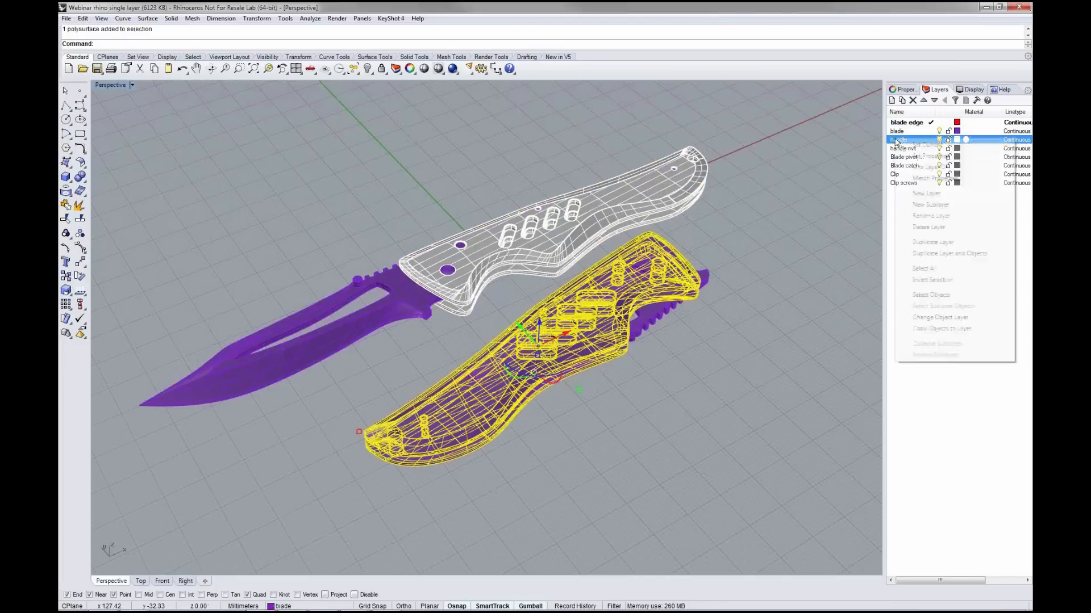
pyautogui.click(940, 317)
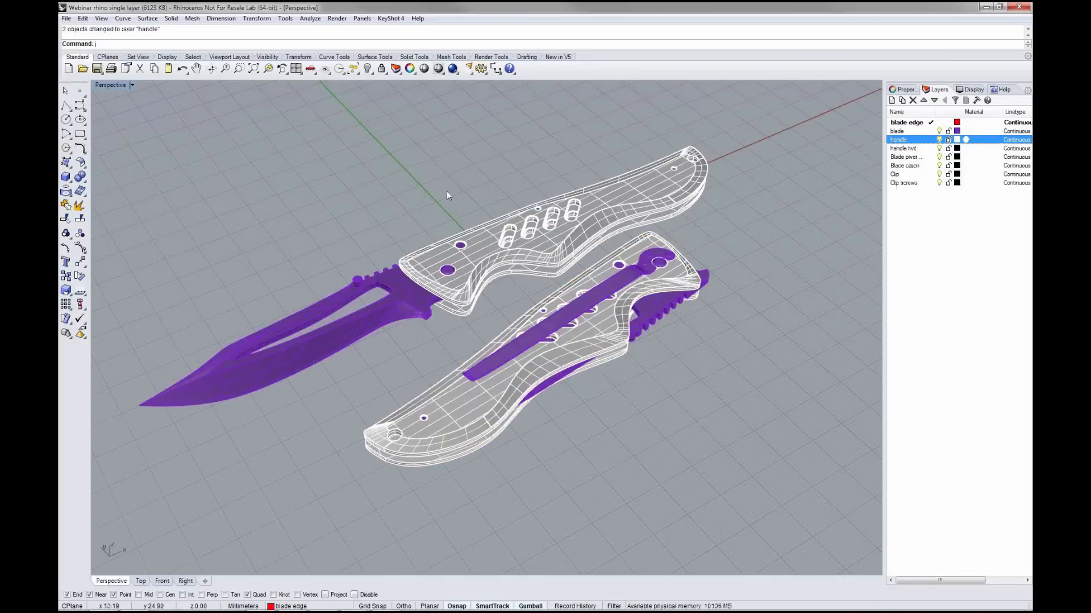
pyautogui.click(337, 18)
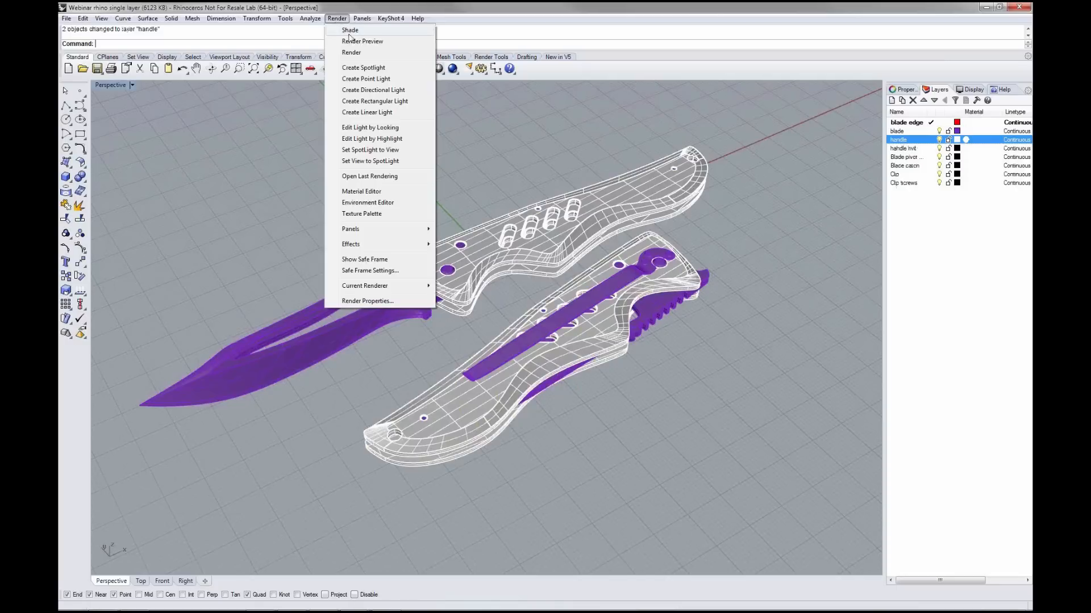
pyautogui.click(393, 18)
pyautogui.click(394, 19)
pyautogui.click(396, 30)
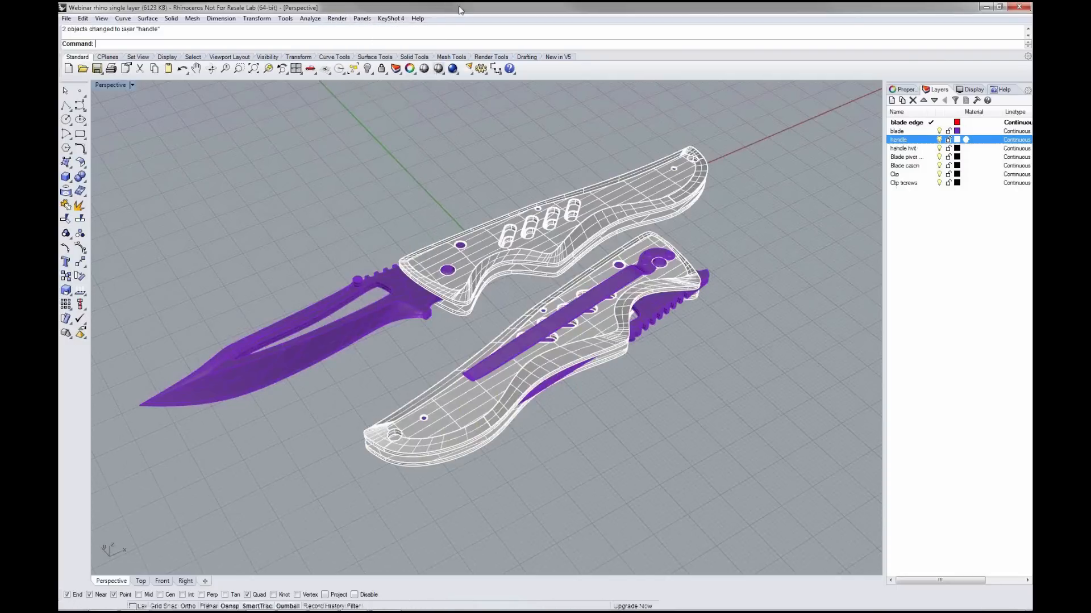
# - Switch to the running KeyShot session and close it, discarding the scene's changes
pyautogui.moveTo(252, 598)
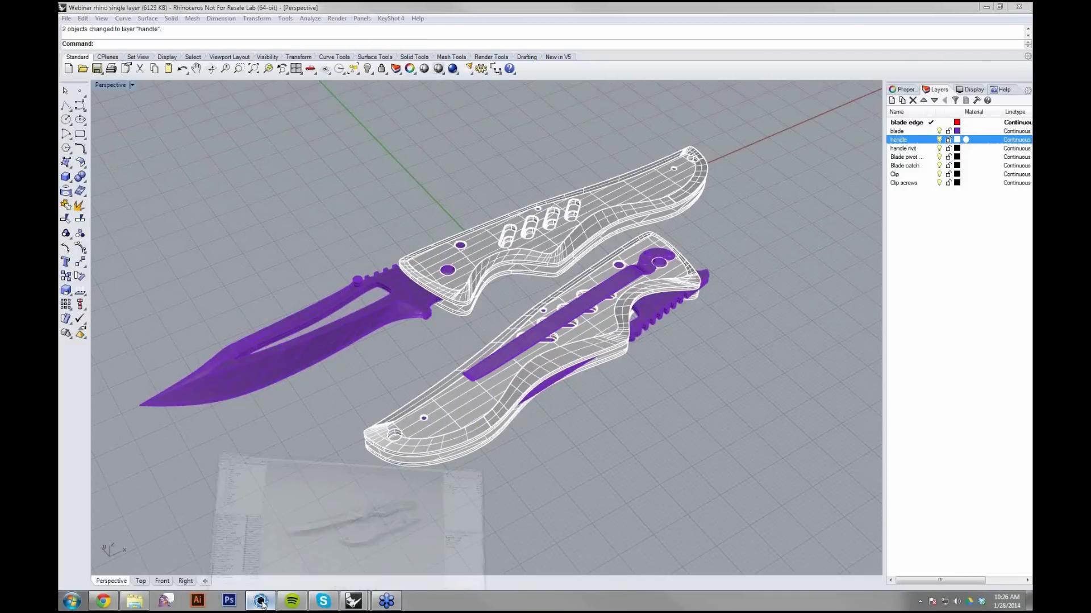
pyautogui.click(259, 600)
pyautogui.click(1011, 8)
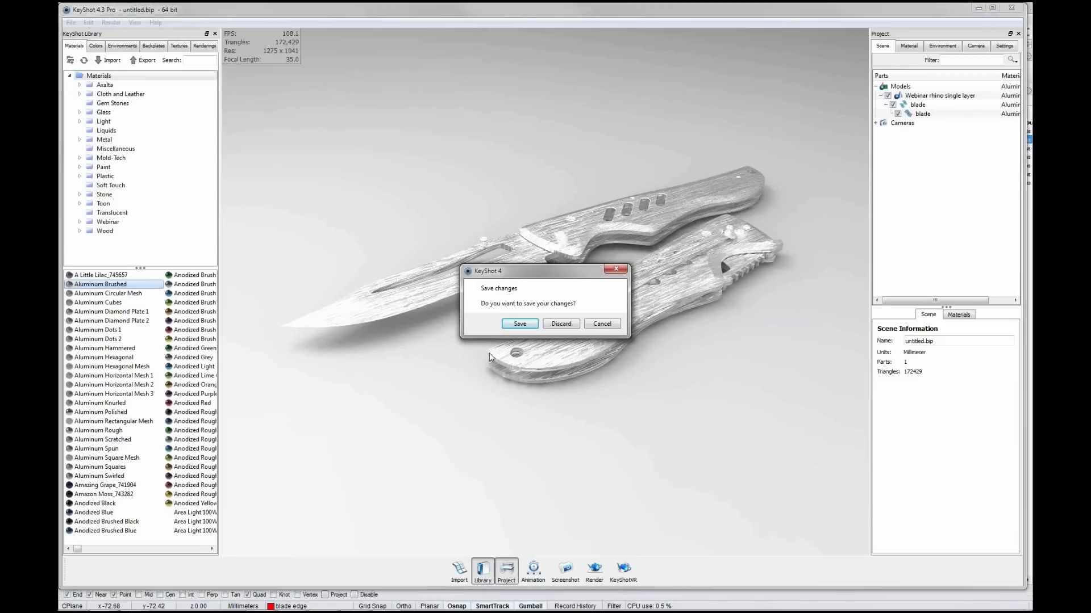
pyautogui.click(560, 324)
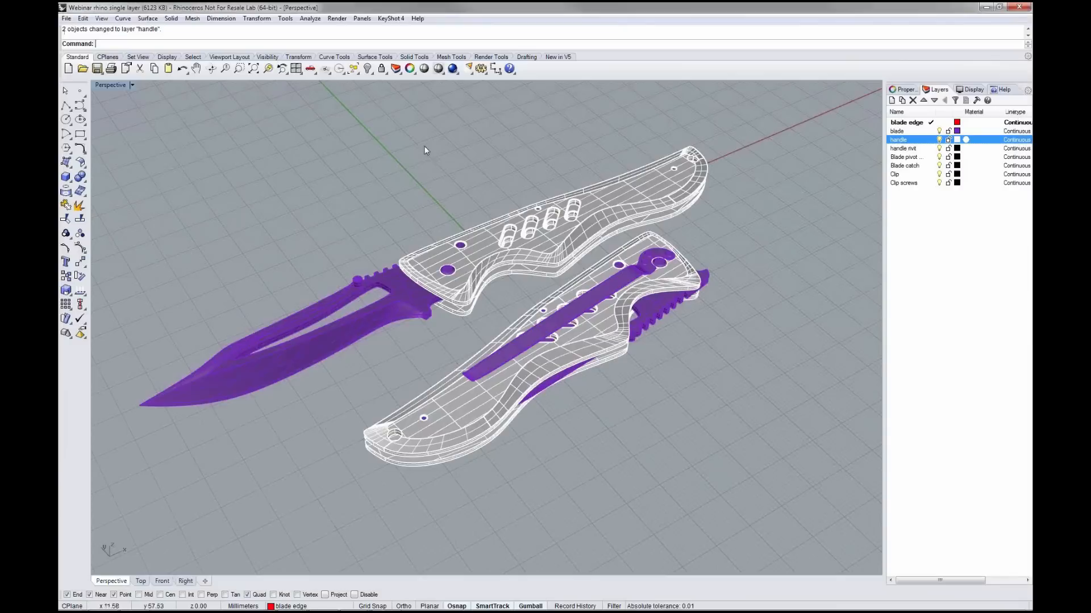
# - Send the Rhino model to a new KeyShot session and frame both knives larger, seen from above
pyautogui.click(391, 18)
pyautogui.click(402, 30)
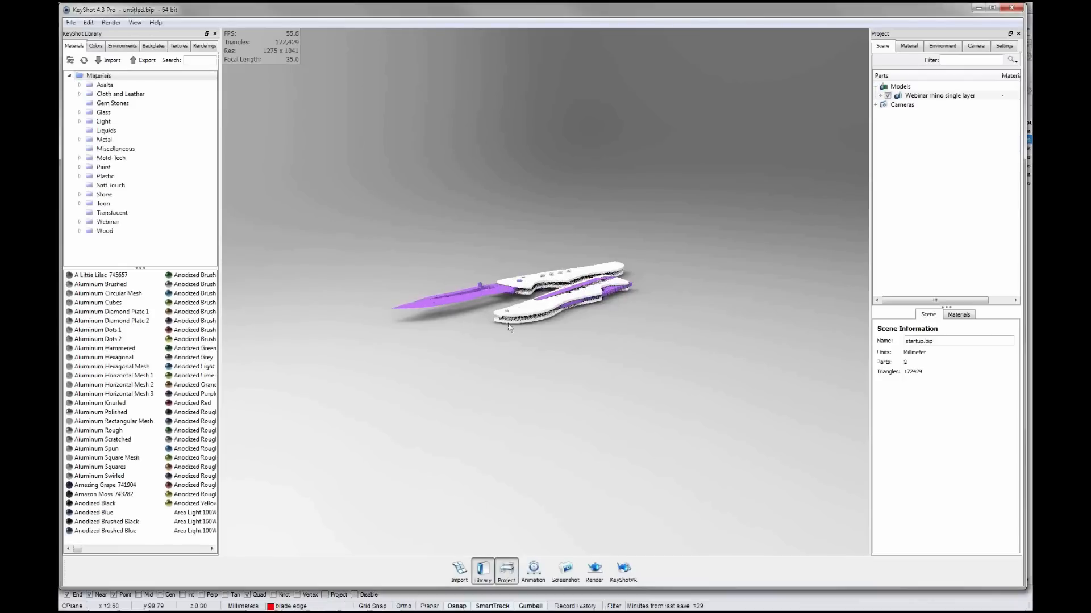
pyautogui.moveTo(510, 215); pyautogui.dragTo(512, 293)
pyautogui.scroll(4, 512, 292)
pyautogui.scroll(3, 510, 293)
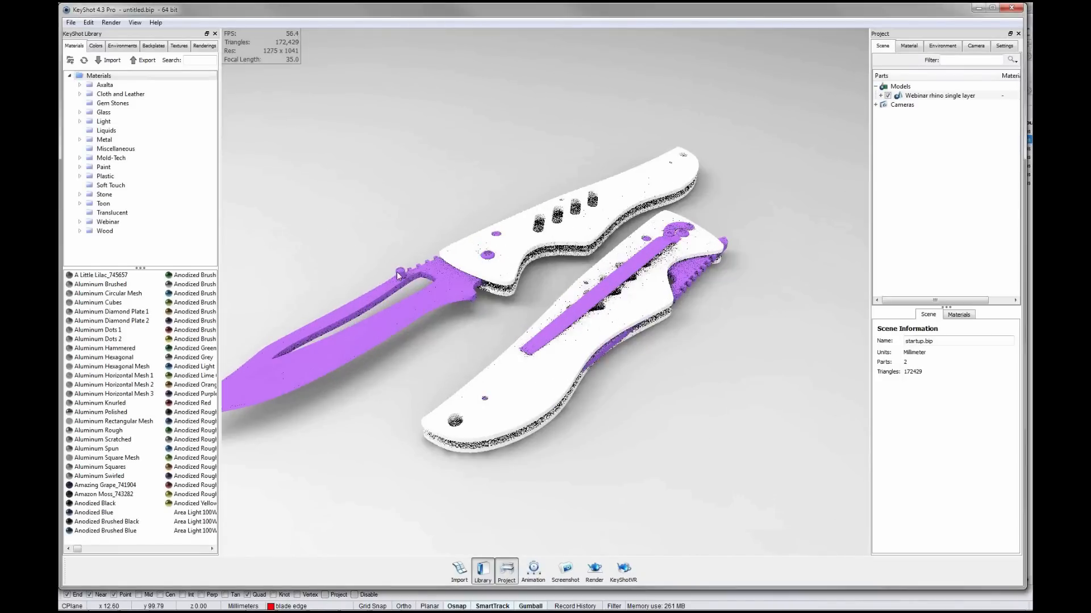
pyautogui.moveTo(503, 293); pyautogui.dragTo(589, 293, button='middle')
# - Expand the "Webinar rhino single layer" model in the scene tree and toggle the blade group's visibility off and on
pyautogui.doubleClick(926, 95)
pyautogui.click(928, 106)
pyautogui.click(926, 106)
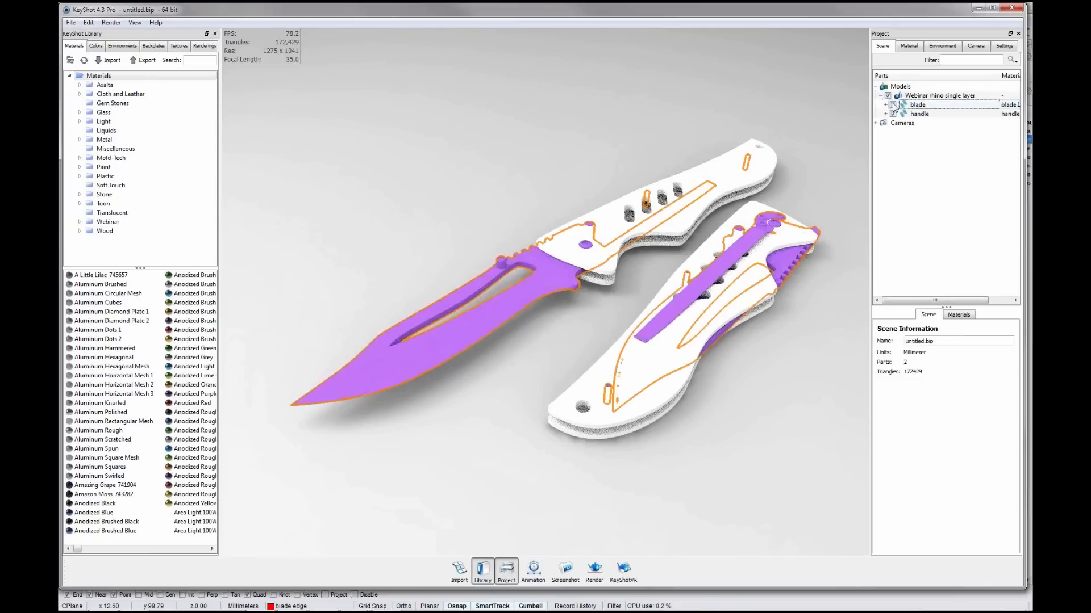
pyautogui.click(893, 105)
pyautogui.click(893, 104)
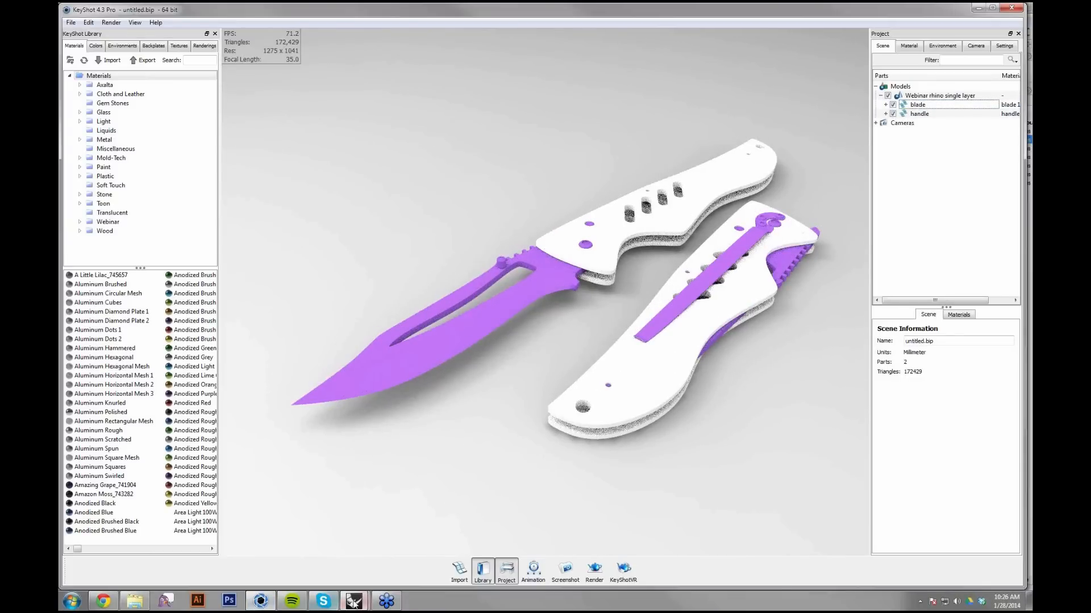
# - Switch to Rhino and toggle the "blade" layer off and on to check which parts it holds
pyautogui.moveTo(353, 601)
pyautogui.click(326, 563)
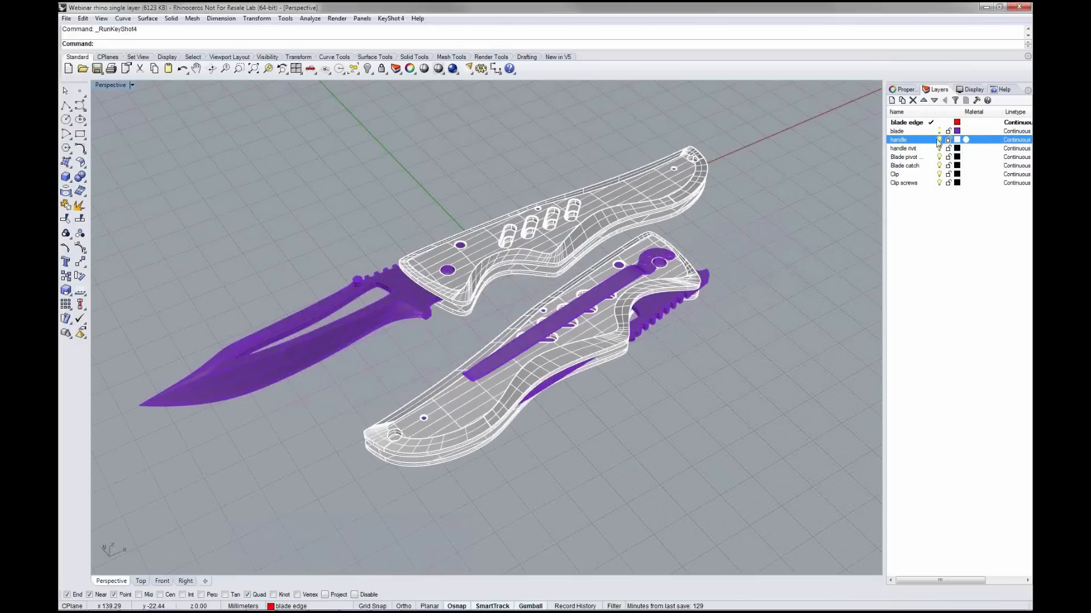
pyautogui.click(940, 135)
pyautogui.click(940, 131)
pyautogui.click(940, 132)
pyautogui.click(939, 132)
pyautogui.click(940, 132)
pyautogui.click(939, 132)
pyautogui.click(939, 132)
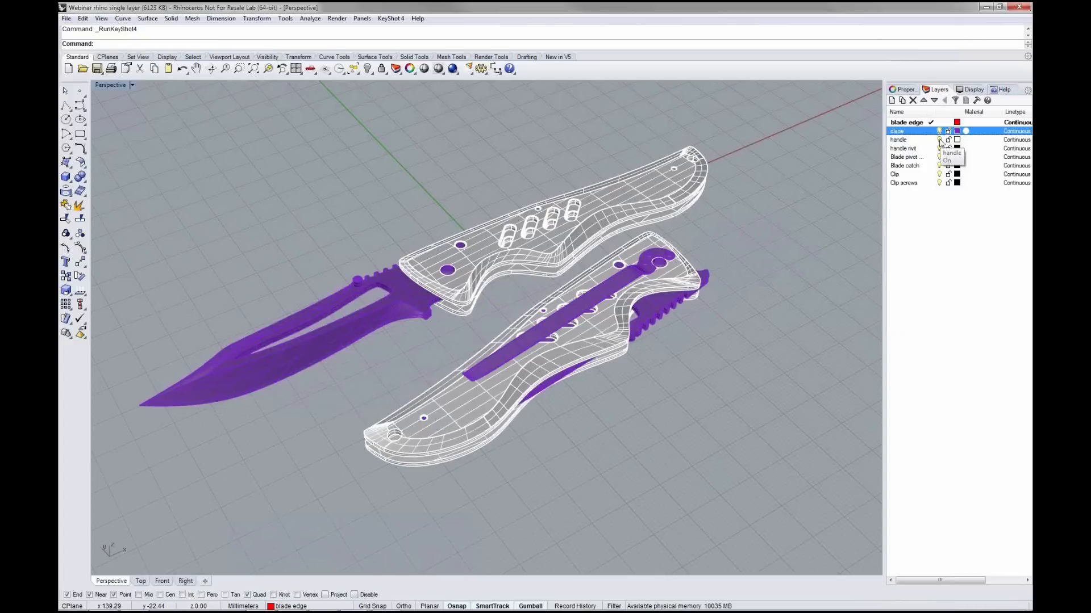
# - Toggle the "handle" layer off and on to check which parts it holds, leaving it on
pyautogui.click(672, 199)
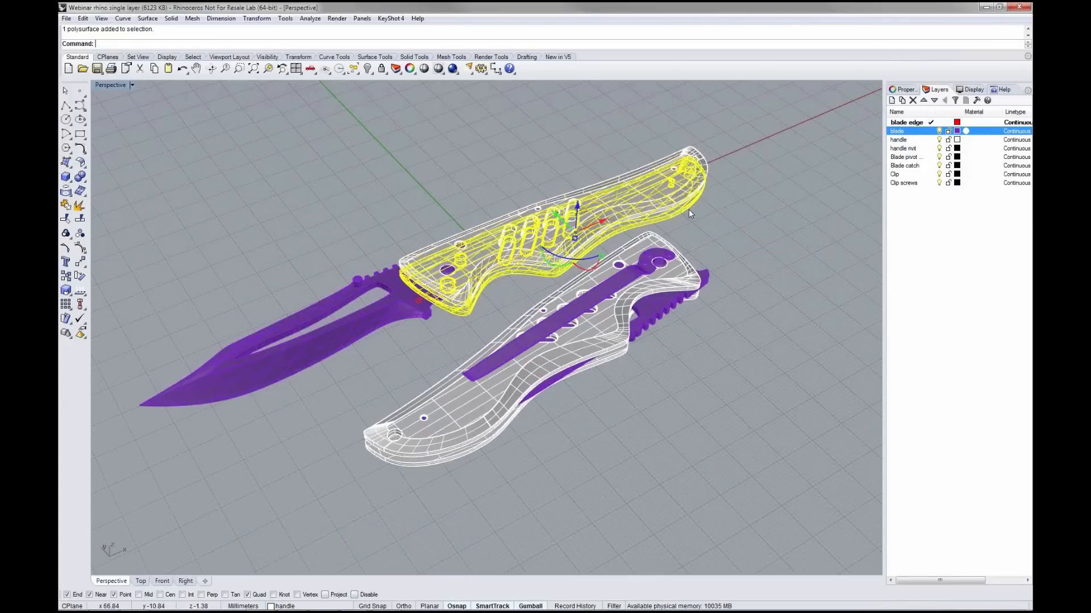
pyautogui.click(857, 148)
pyautogui.click(940, 141)
pyautogui.click(939, 140)
pyautogui.click(940, 139)
pyautogui.click(939, 139)
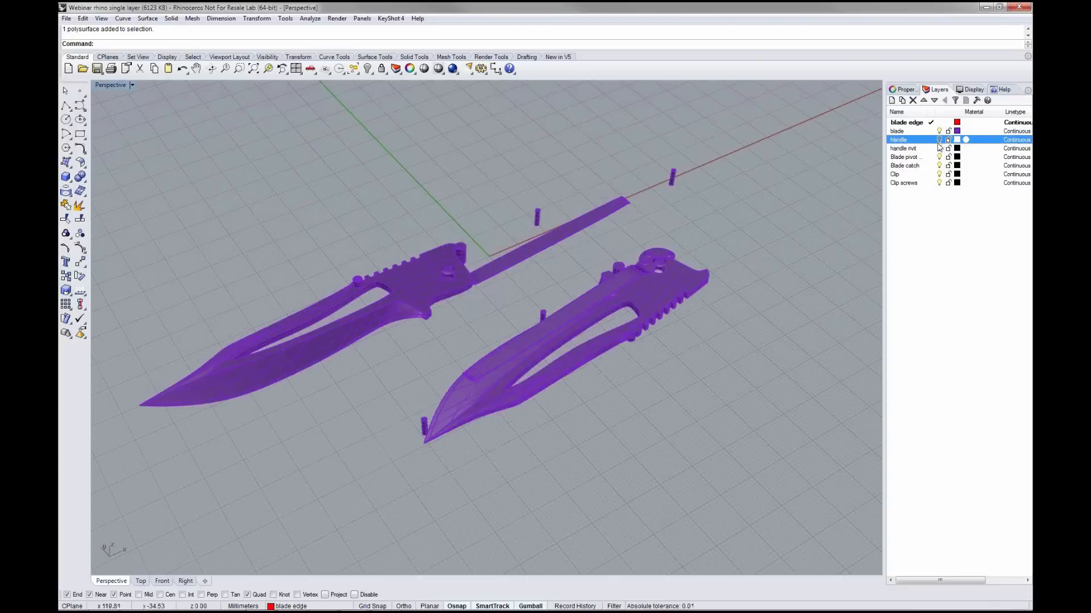
pyautogui.click(939, 140)
# - Switch to KeyShot and select the blade and handle groups in turn to compare them with the Rhino layers
pyautogui.moveTo(250, 602)
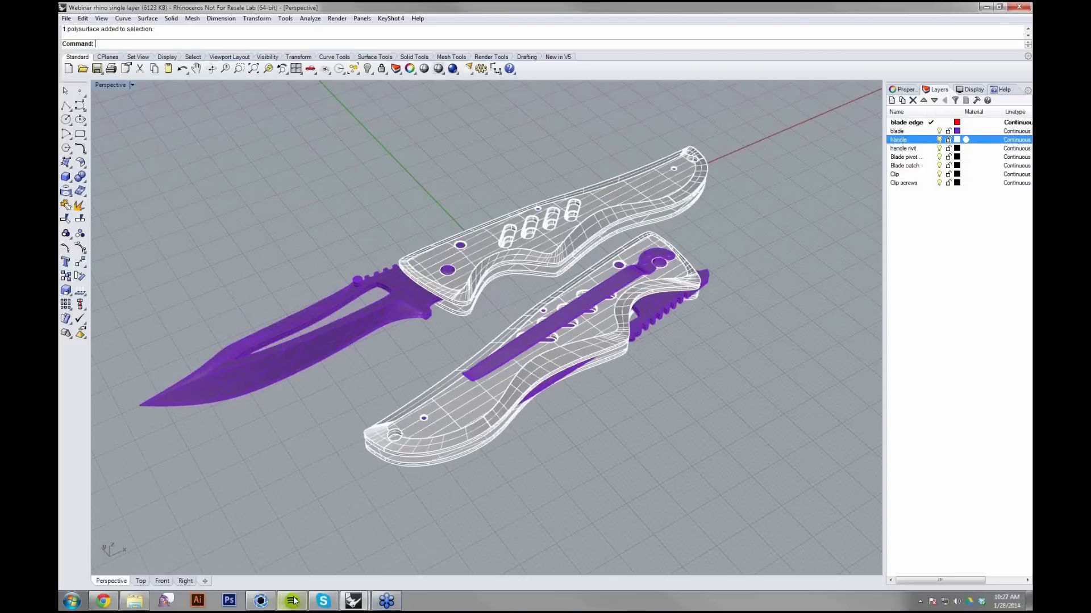
pyautogui.click(260, 601)
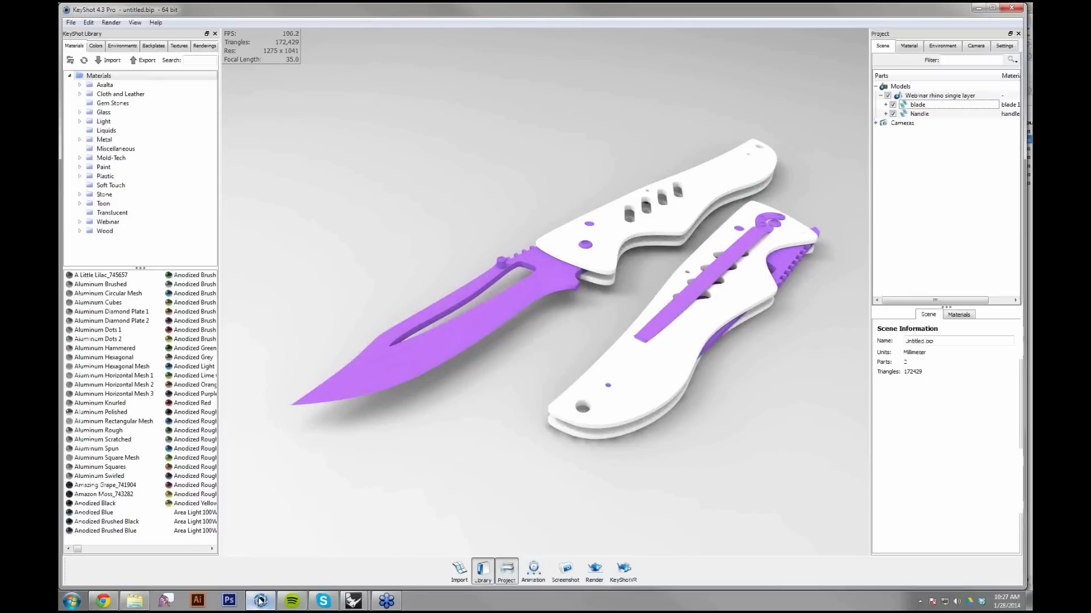
pyautogui.click(919, 114)
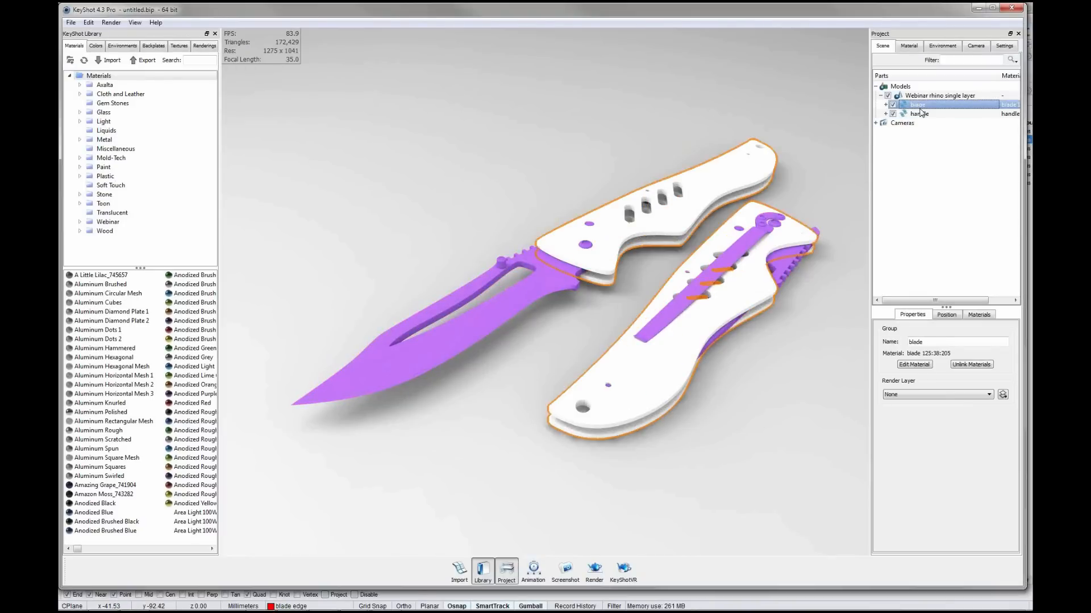
pyautogui.click(920, 106)
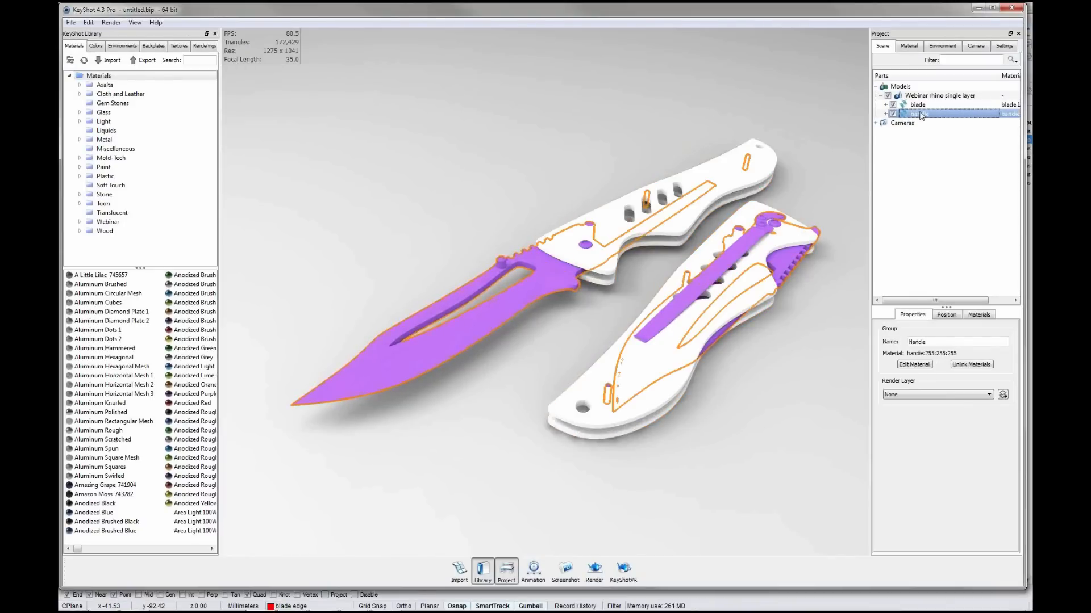
pyautogui.click(920, 114)
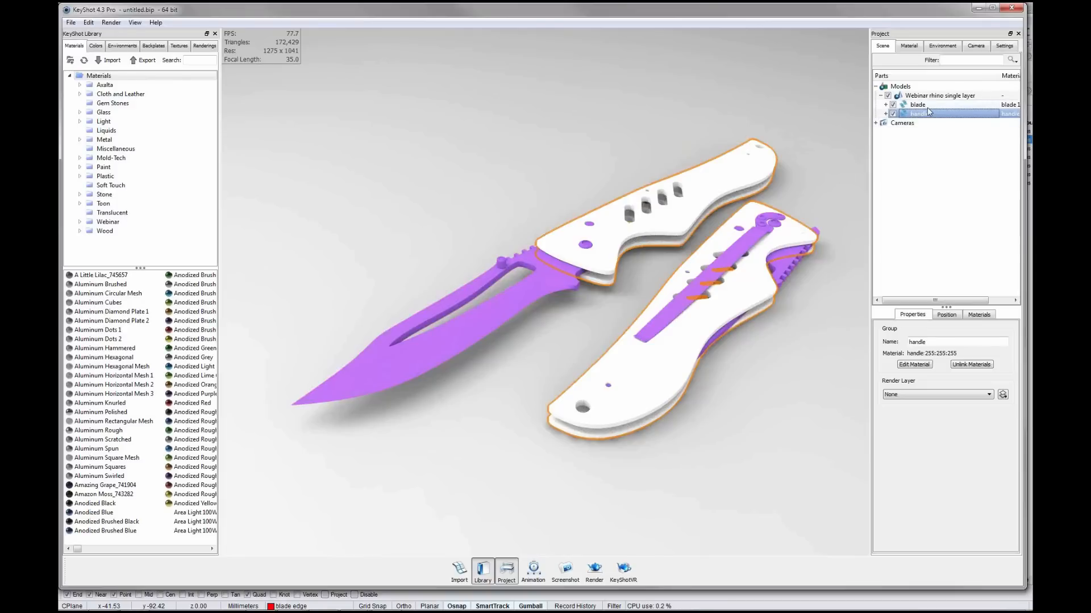
pyautogui.click(927, 107)
pyautogui.click(863, 168)
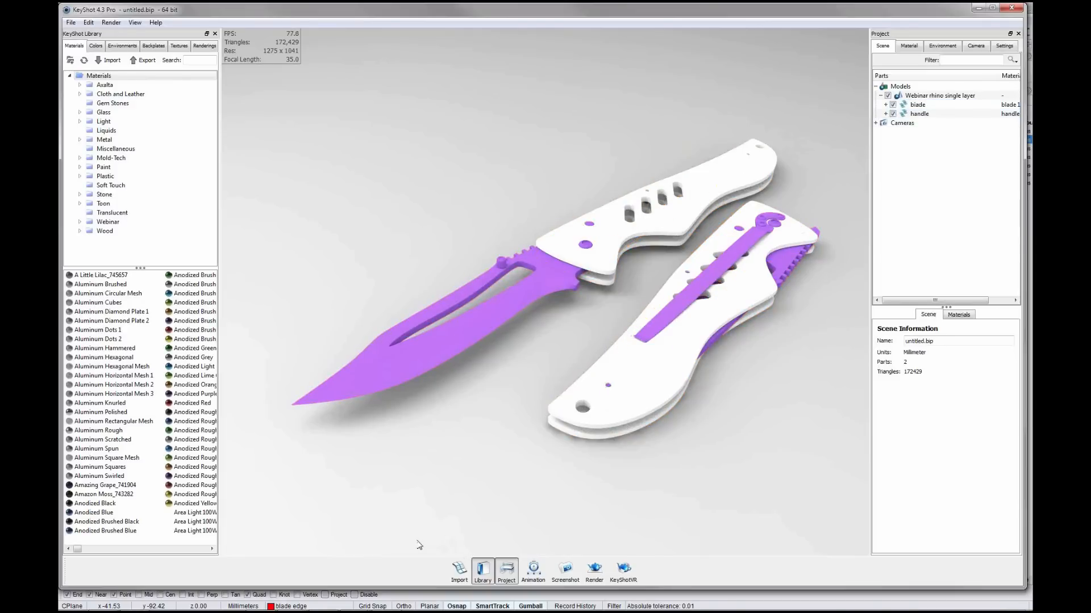
# - Switch to the Rhino window with the "Webinar rhino single layer" file
pyautogui.moveTo(332, 608)
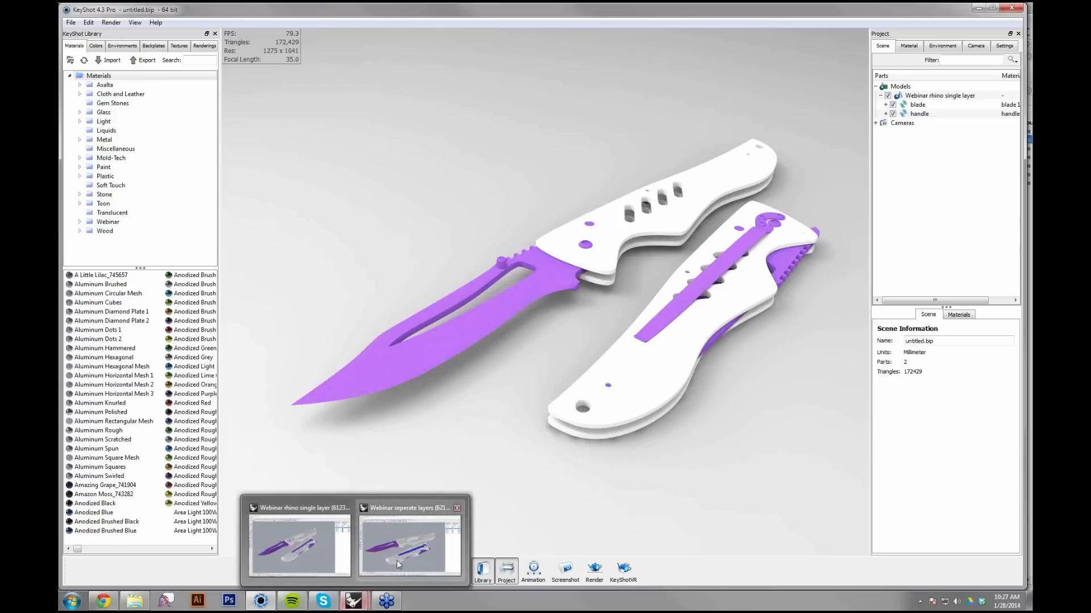
pyautogui.moveTo(401, 554)
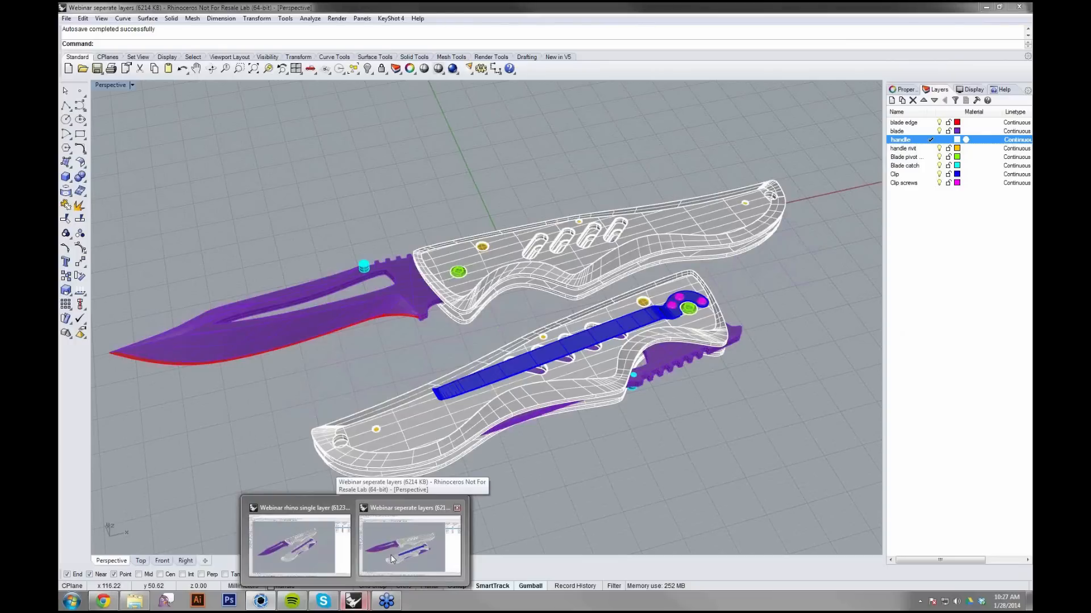
pyautogui.moveTo(311, 557)
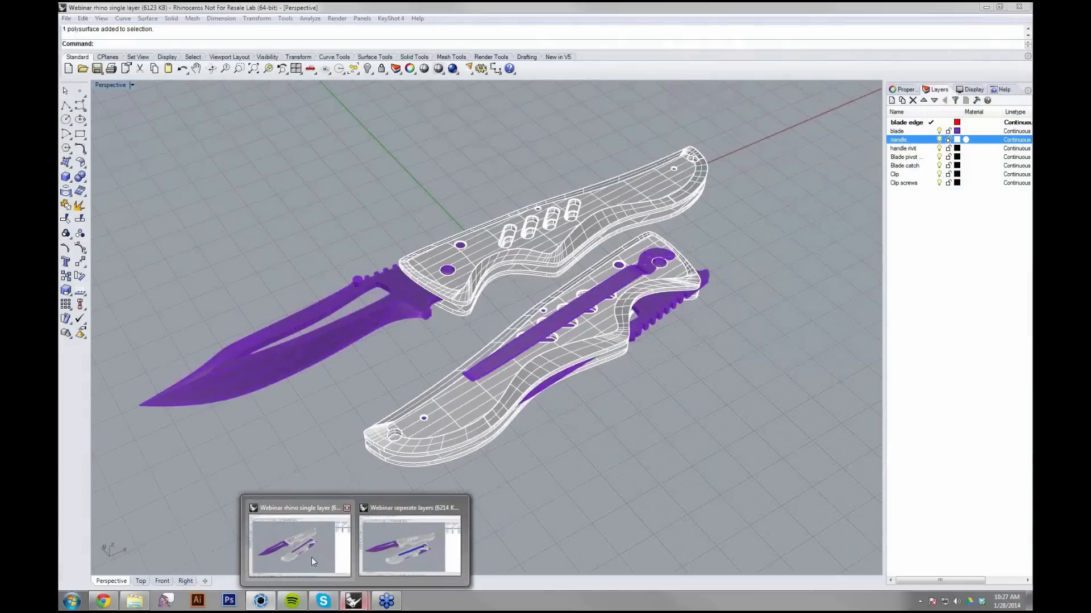
pyautogui.click(314, 558)
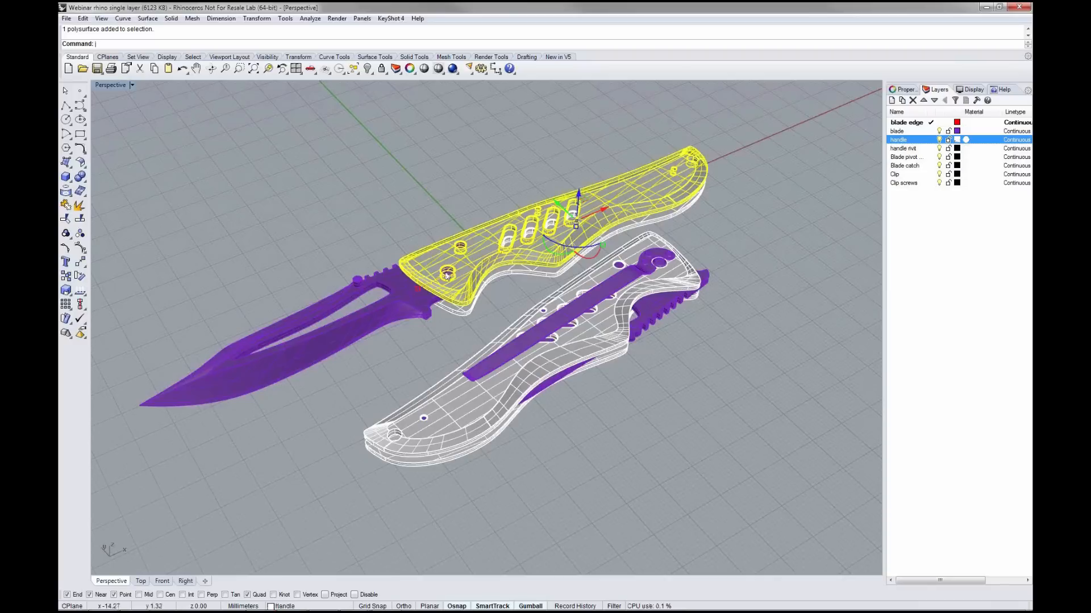
# - Check the rivet on the open knife's handle, clear the selection, and switch to the "Webinar seperate layers" Rhino file
pyautogui.click(461, 247)
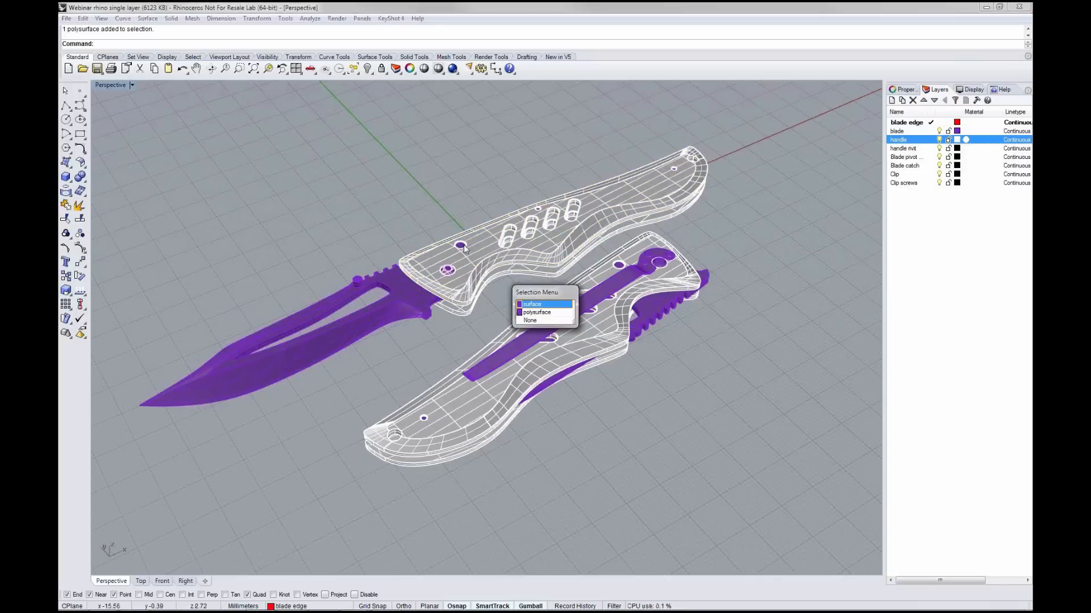
pyautogui.click(519, 186)
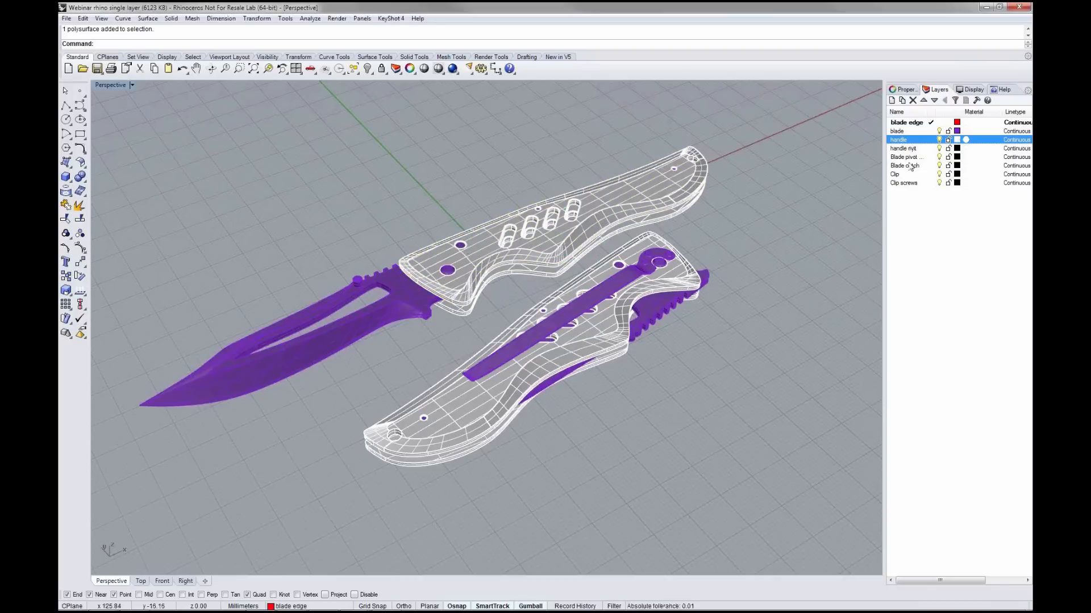
pyautogui.click(987, 8)
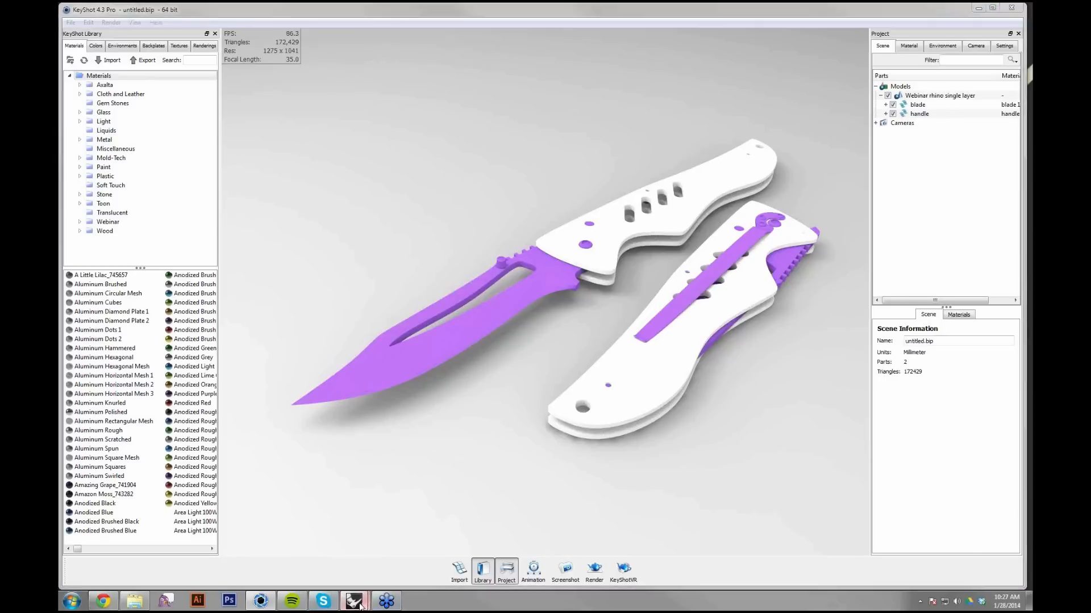
pyautogui.click(353, 601)
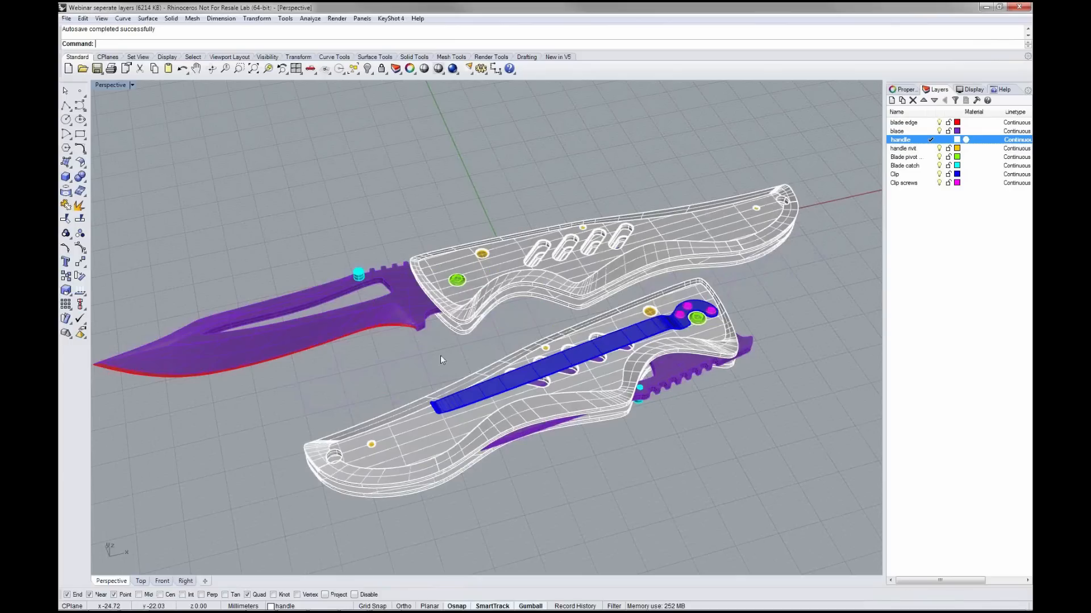
# - Close the open KeyShot scene without saving and render the separate-layers knife model from Rhino into KeyShot
pyautogui.click(262, 602)
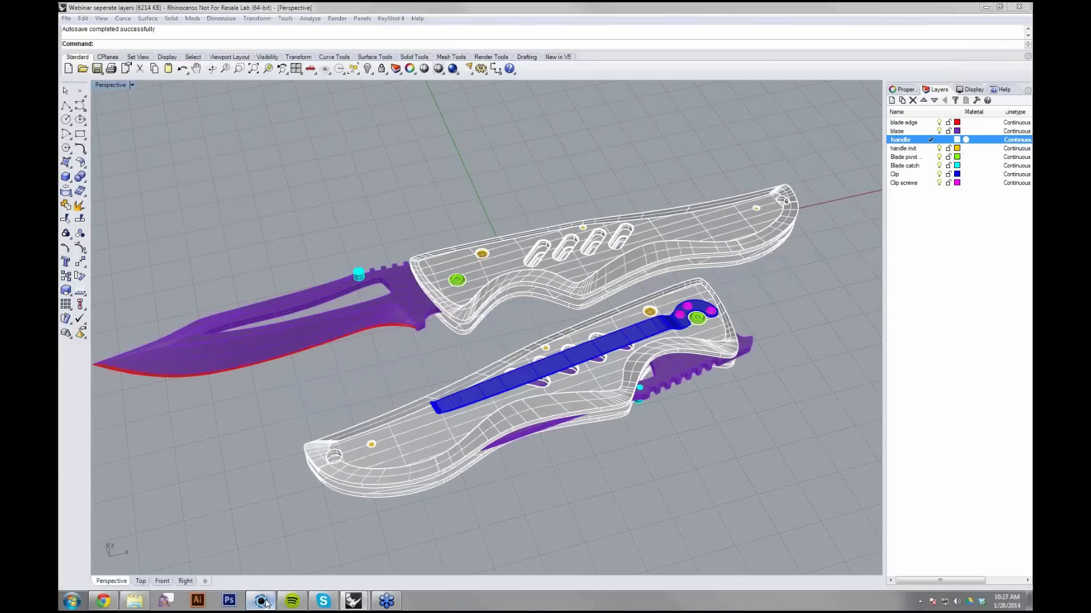
pyautogui.click(1014, 8)
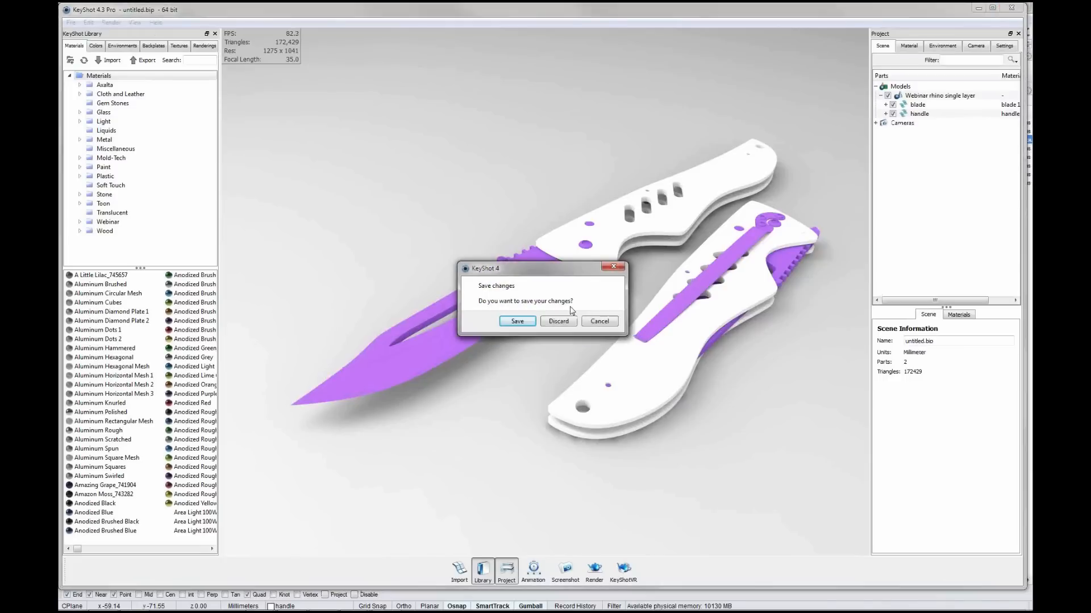
pyautogui.click(558, 322)
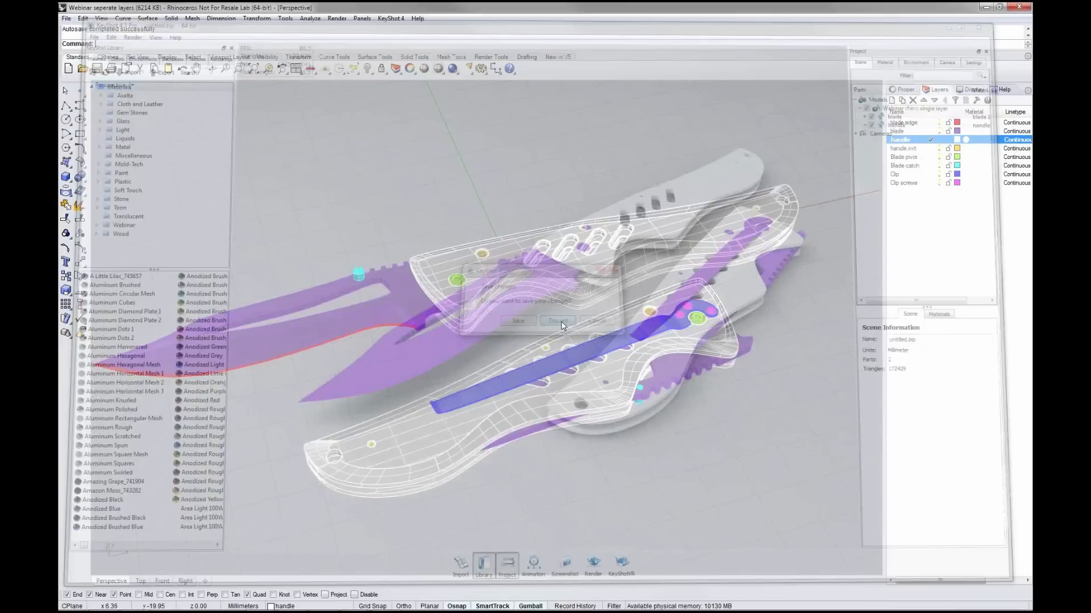
pyautogui.click(387, 20)
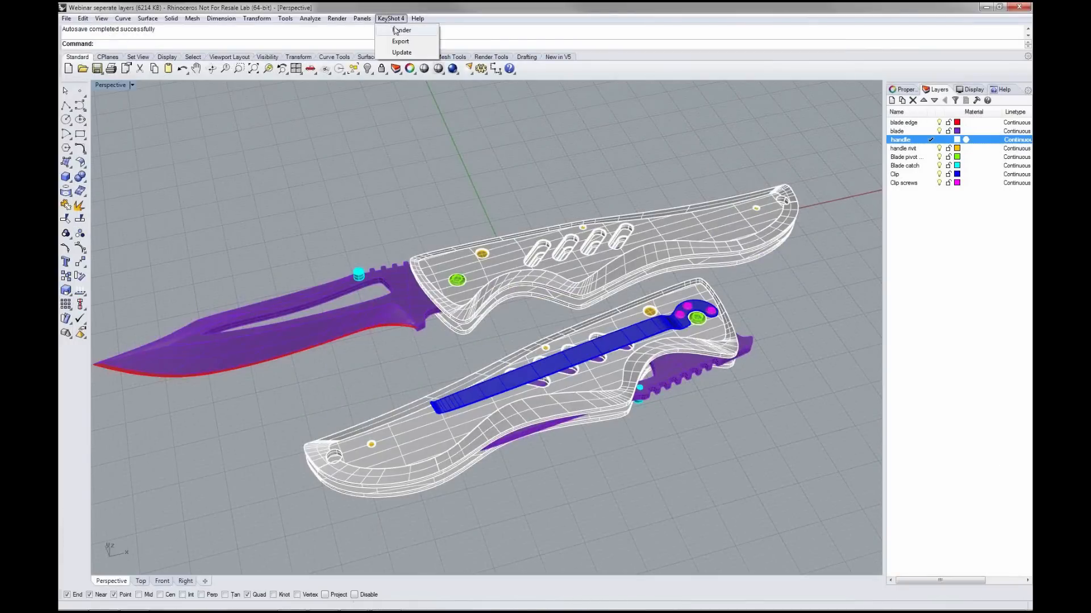
pyautogui.click(396, 31)
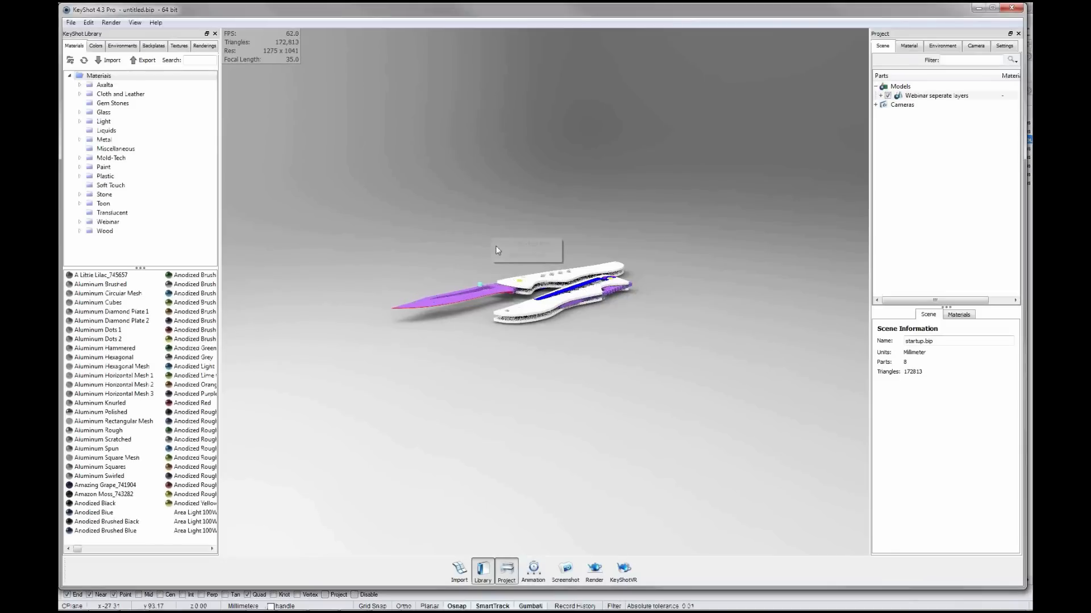
# - Expand the "Webinar seperate layers" model and select each group from blade edge to Clip screws to see its parts
pyautogui.moveTo(421, 212); pyautogui.dragTo(641, 386)
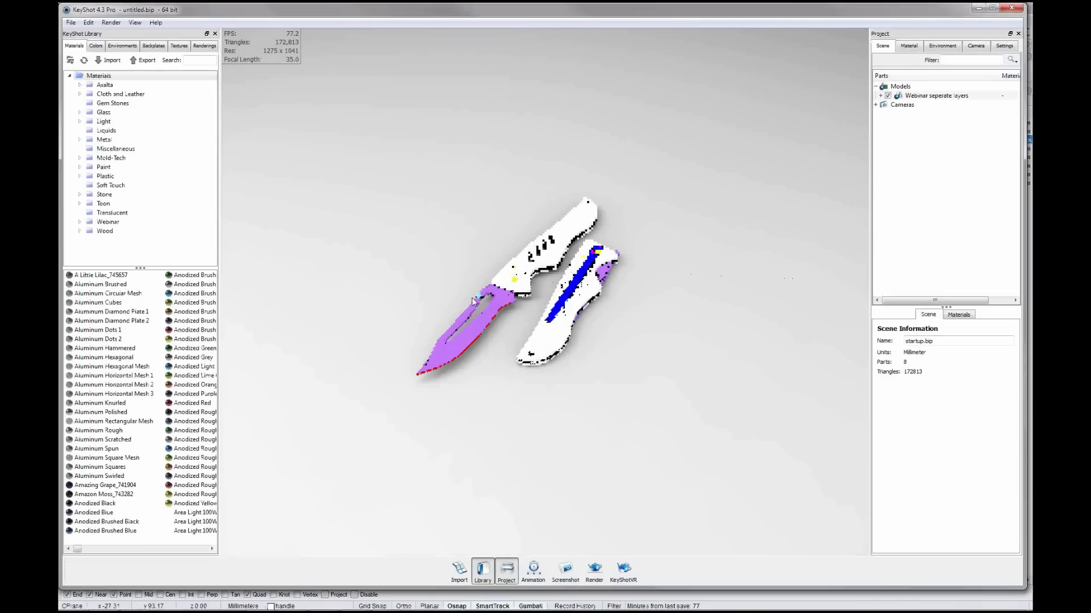
pyautogui.scroll(7, 641, 386)
pyautogui.moveTo(738, 423); pyautogui.dragTo(653, 397)
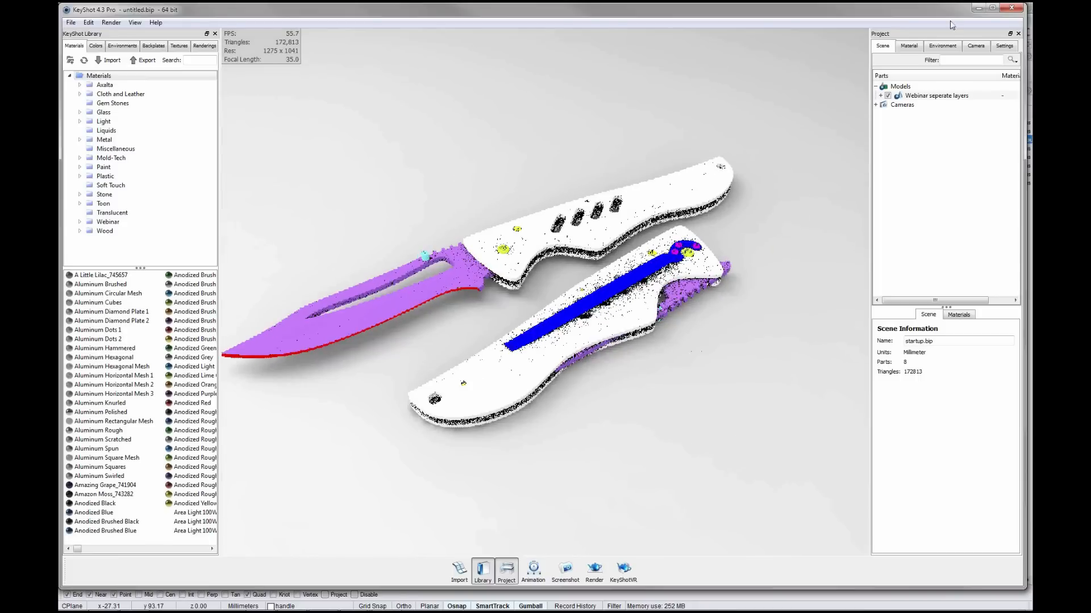
pyautogui.click(881, 96)
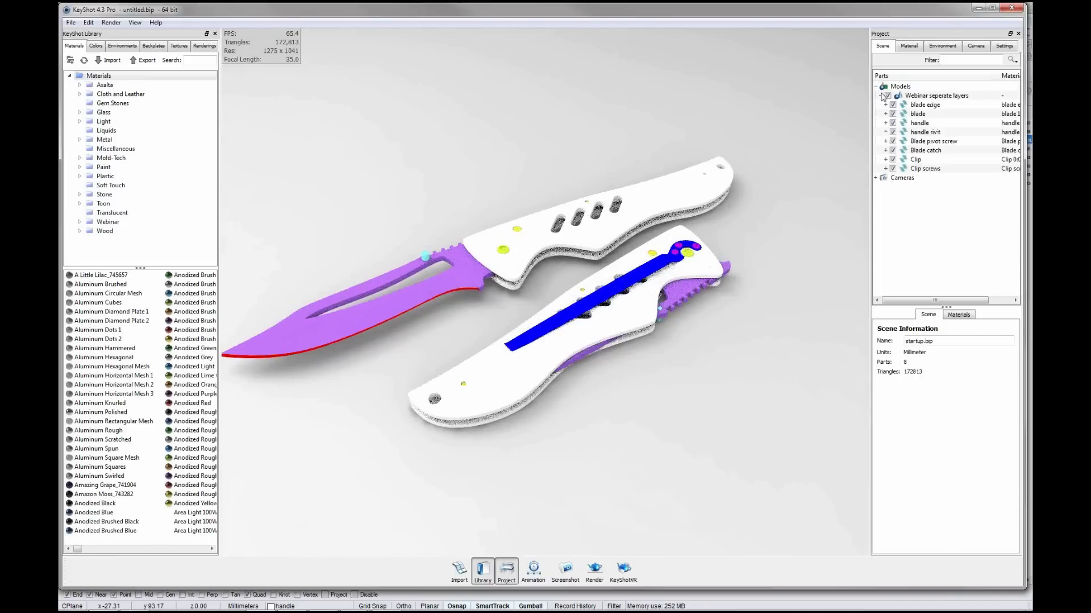
pyautogui.click(940, 106)
pyautogui.click(941, 114)
pyautogui.click(941, 123)
pyautogui.click(941, 132)
pyautogui.click(942, 142)
pyautogui.click(942, 151)
pyautogui.click(943, 159)
pyautogui.click(944, 169)
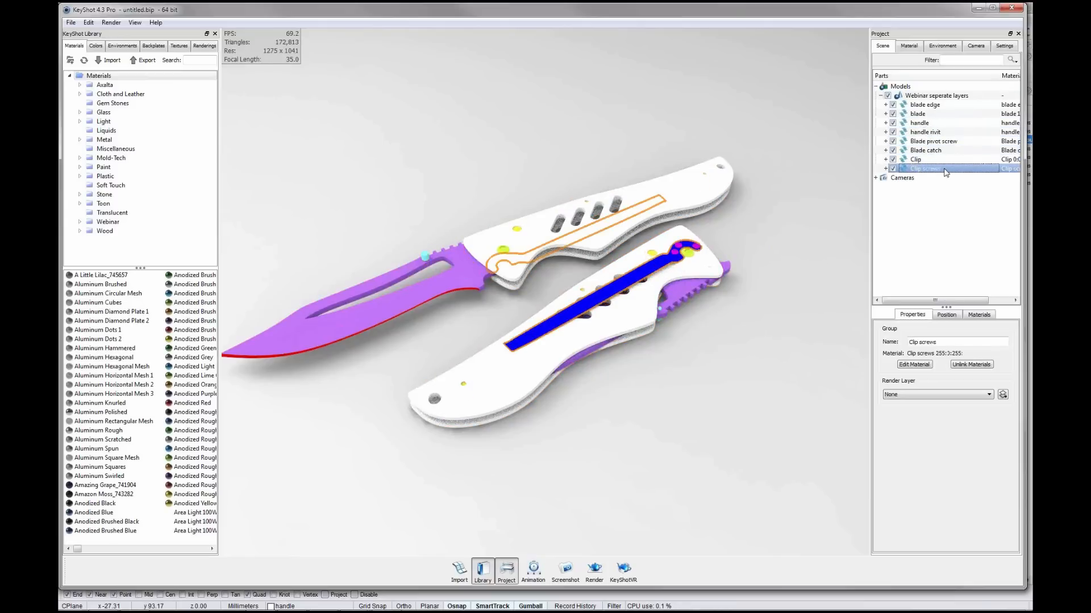
# - Toggle the visibility of the Clip screws and Clip groups to check their parts, leaving both visible
pyautogui.click(893, 169)
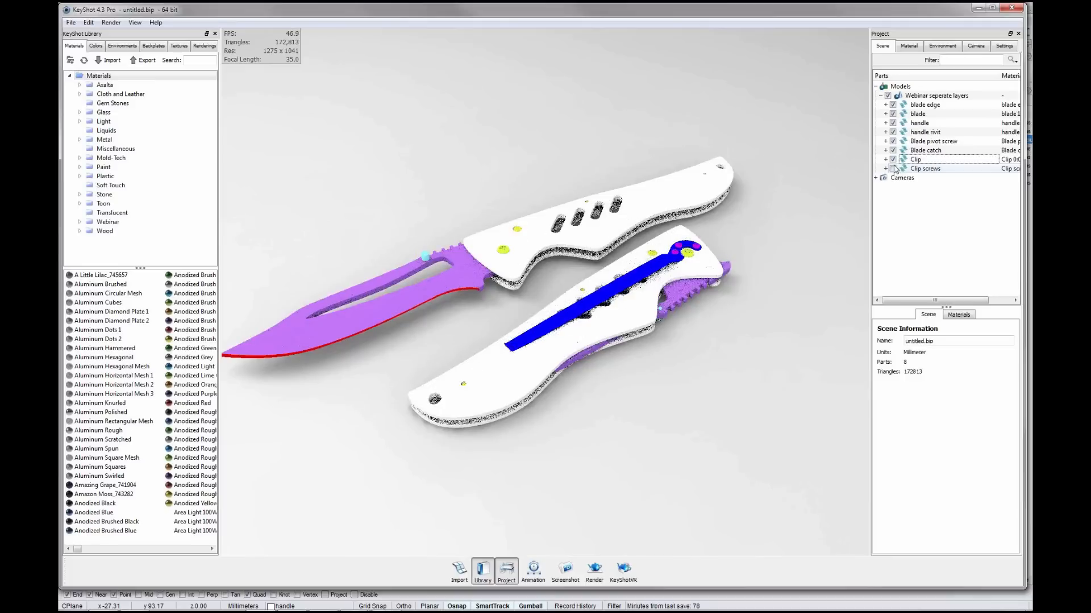
pyautogui.click(892, 161)
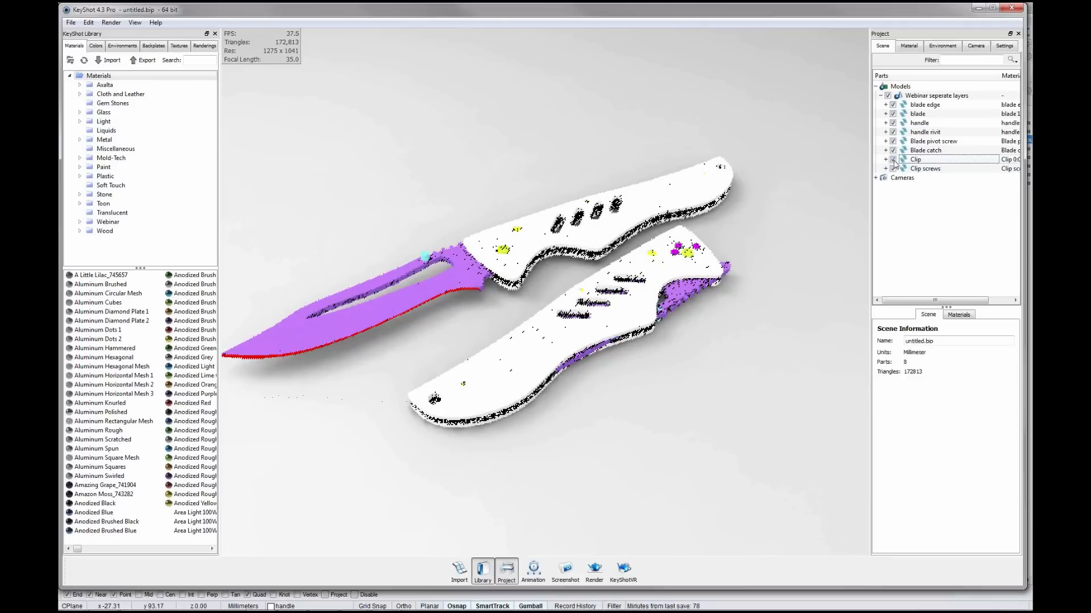
pyautogui.click(892, 159)
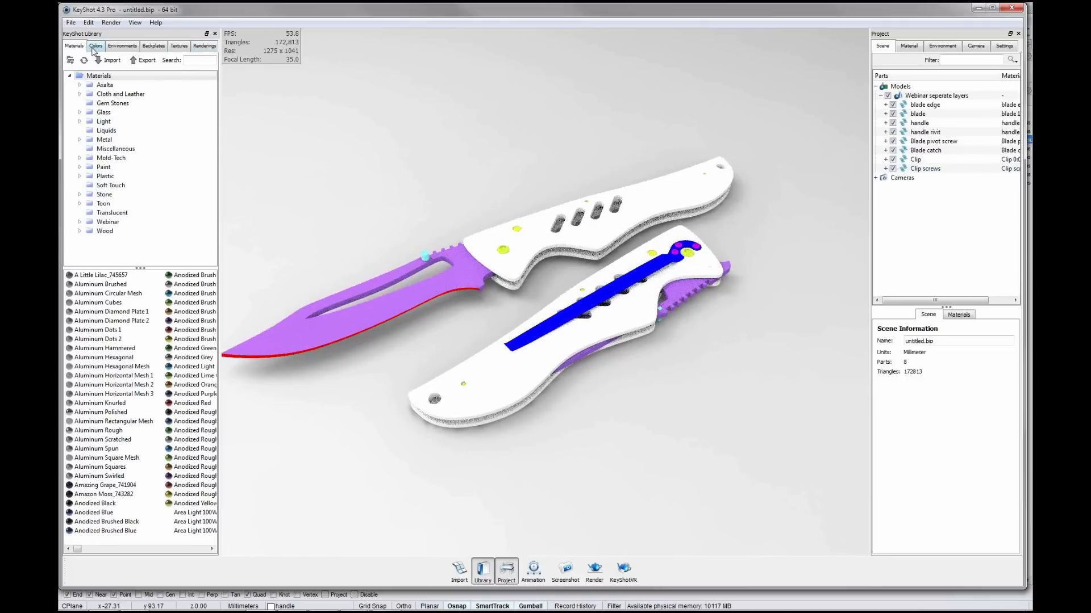
# - Apply the Aluminum Brushed metal material to the blade and open that material for editing
pyautogui.click(113, 223)
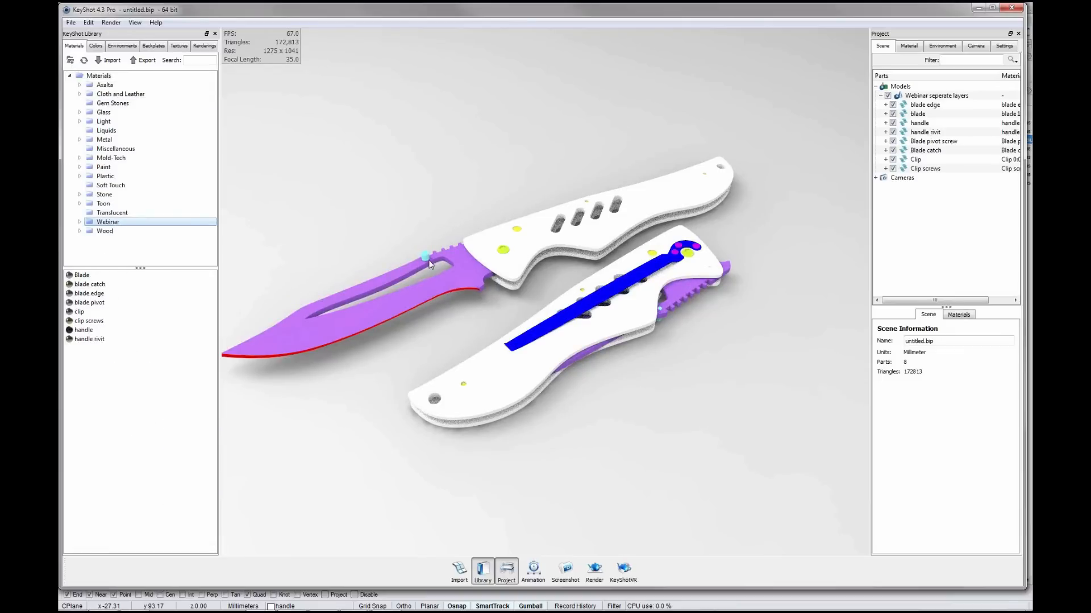
pyautogui.click(461, 261)
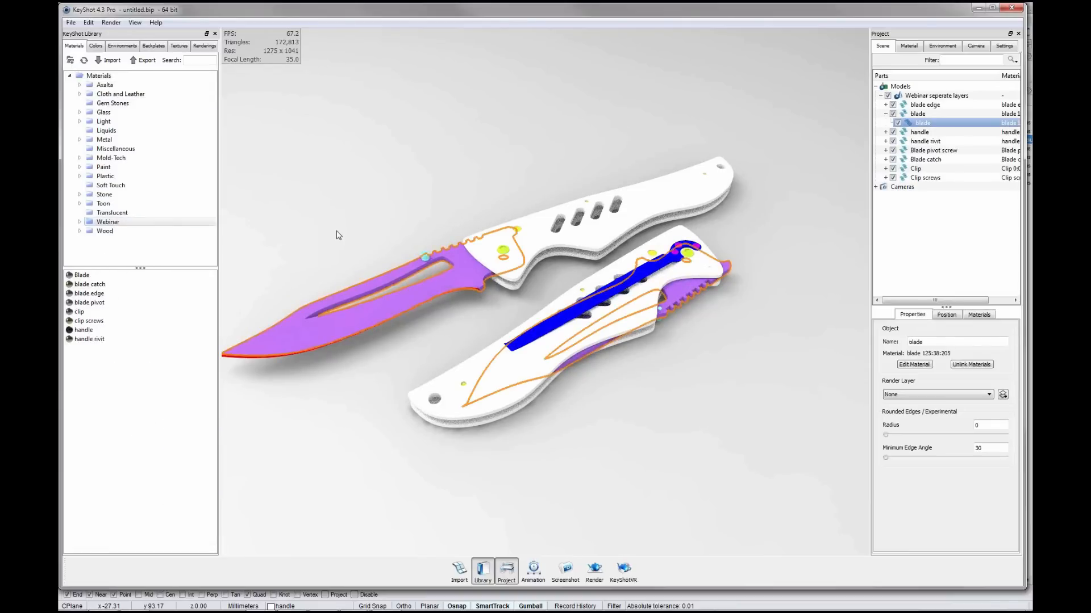
pyautogui.click(361, 324)
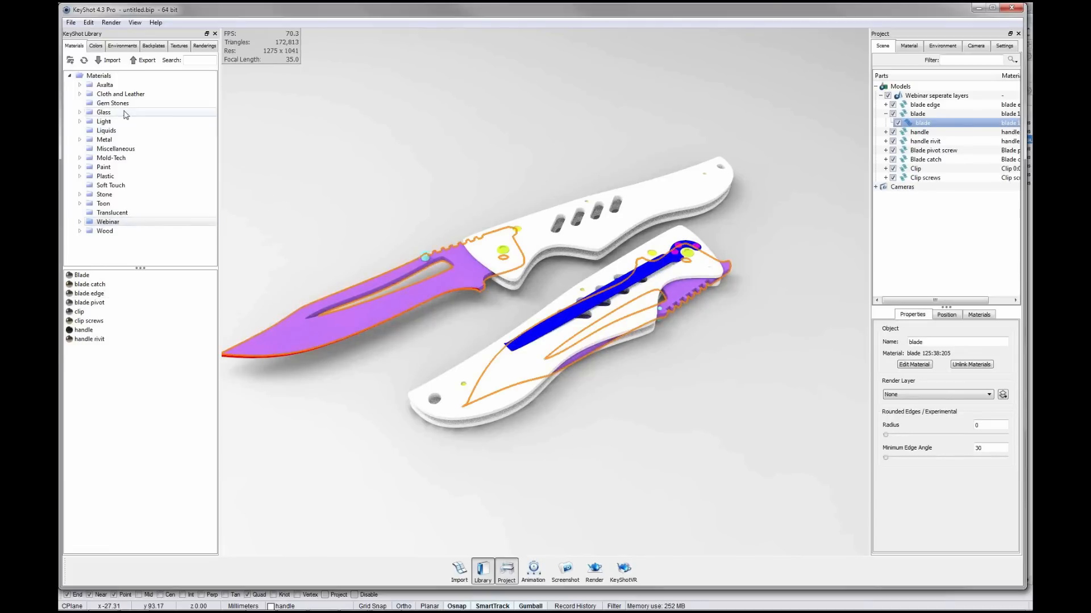
pyautogui.click(126, 140)
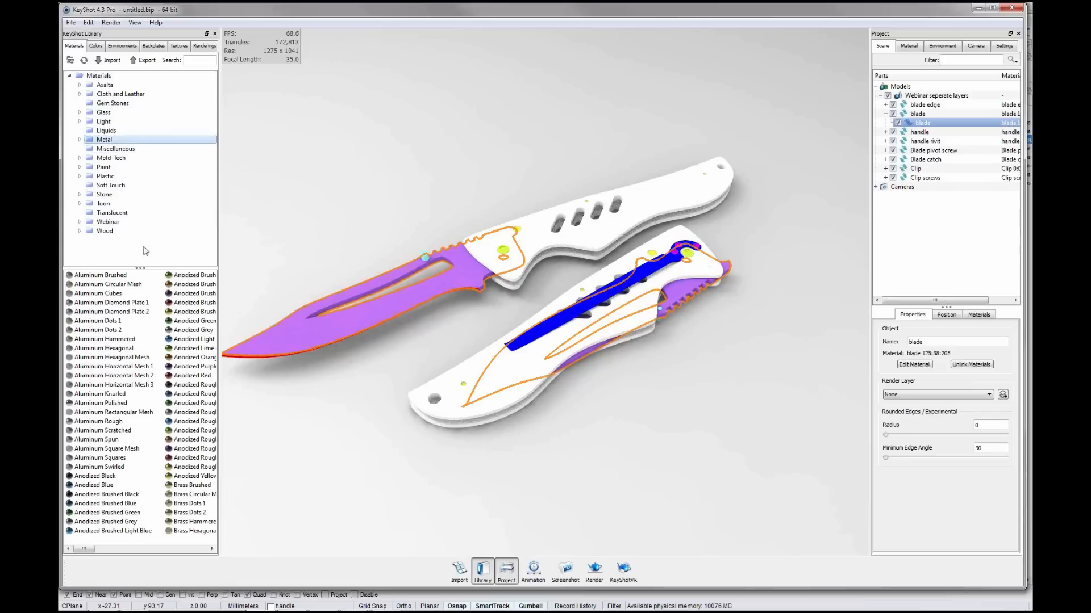
pyautogui.moveTo(100, 276)
pyautogui.mouseDown()
pyautogui.moveTo(384, 297)
pyautogui.moveTo(384, 307)
pyautogui.mouseUp()
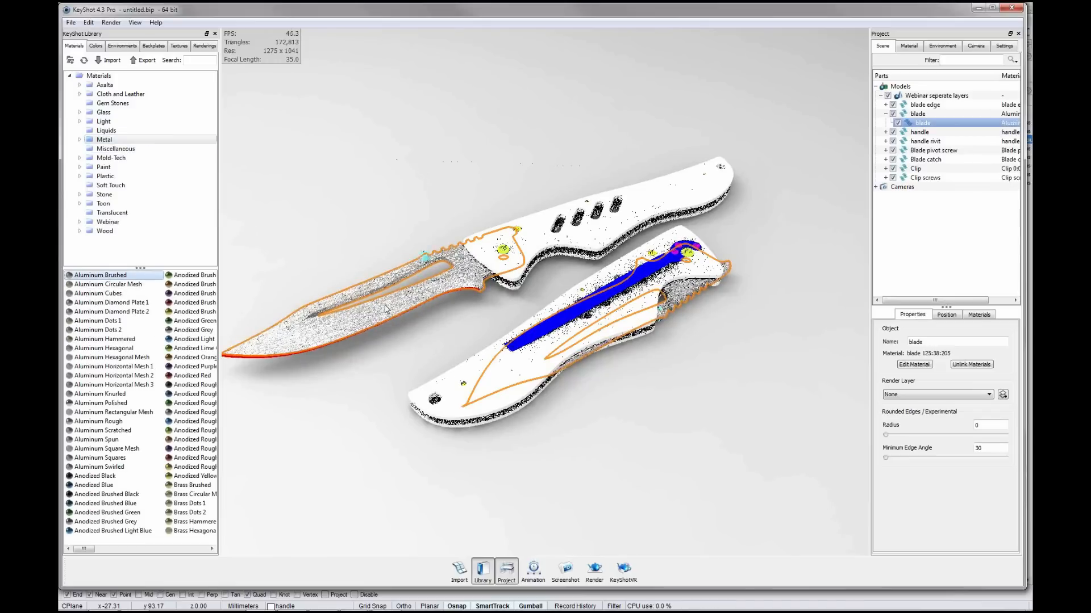
pyautogui.doubleClick(385, 308)
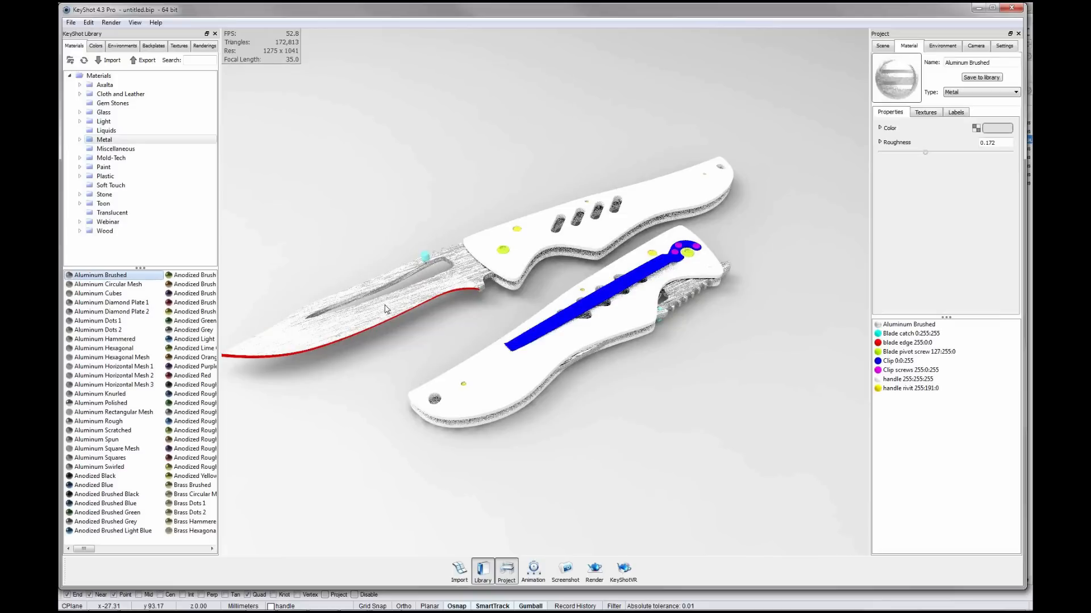
# - Add a material library folder named "new project" and place it directly under the top-level Materials folder
pyautogui.click(92, 247)
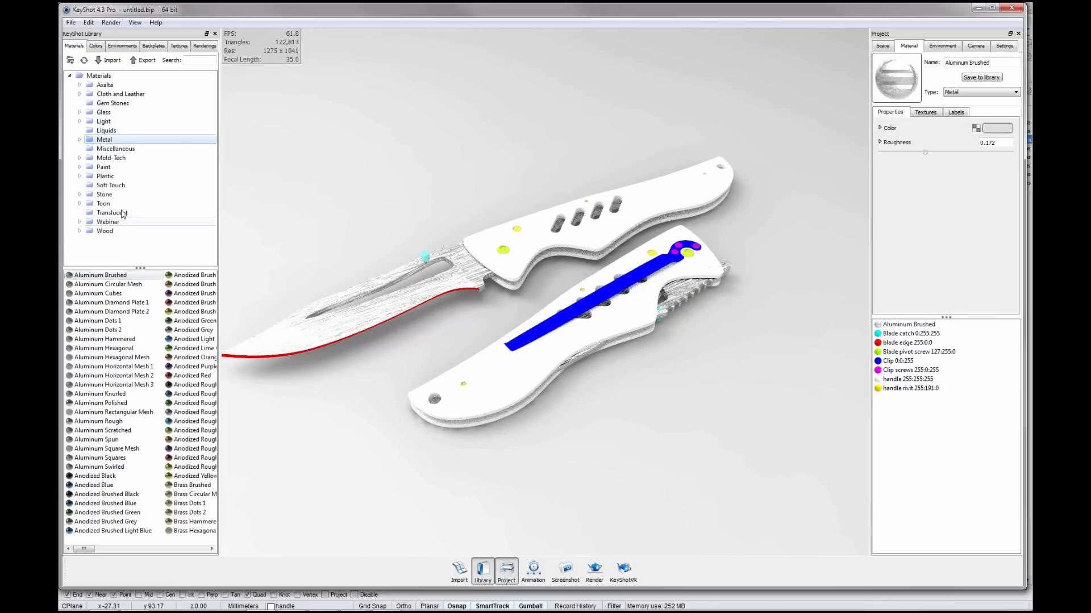
pyautogui.click(69, 62)
pyautogui.write('new pro')
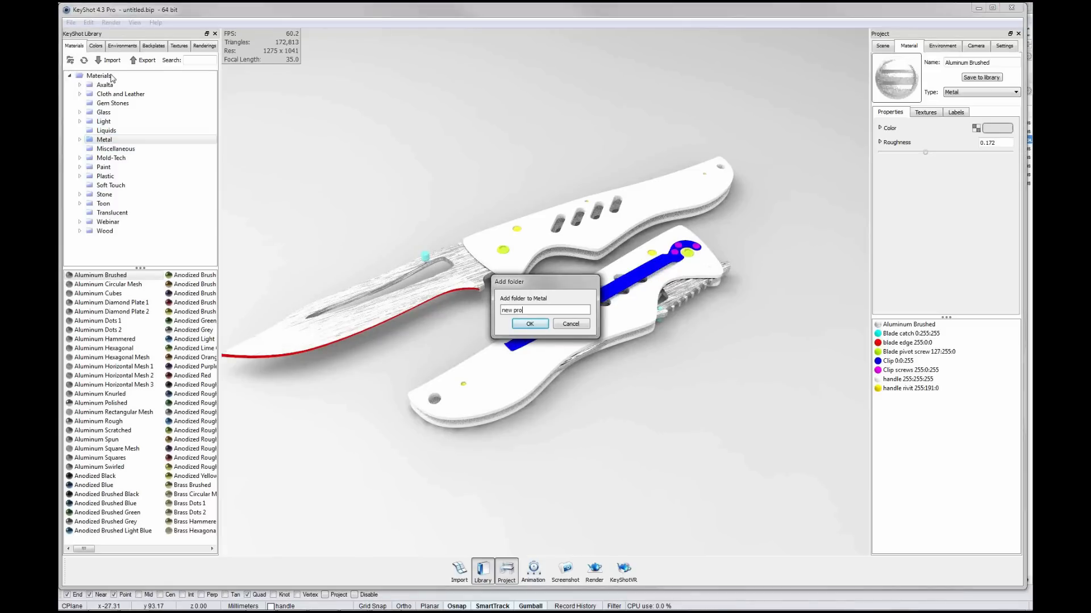
pyautogui.write('ject')
pyautogui.press('Return')
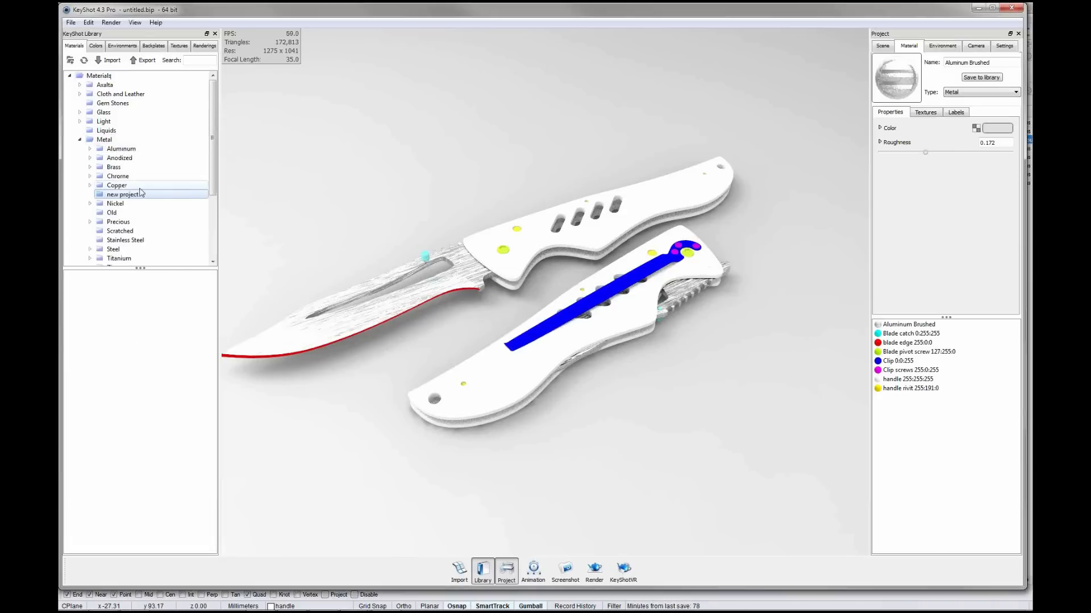
pyautogui.moveTo(124, 195); pyautogui.dragTo(139, 79)
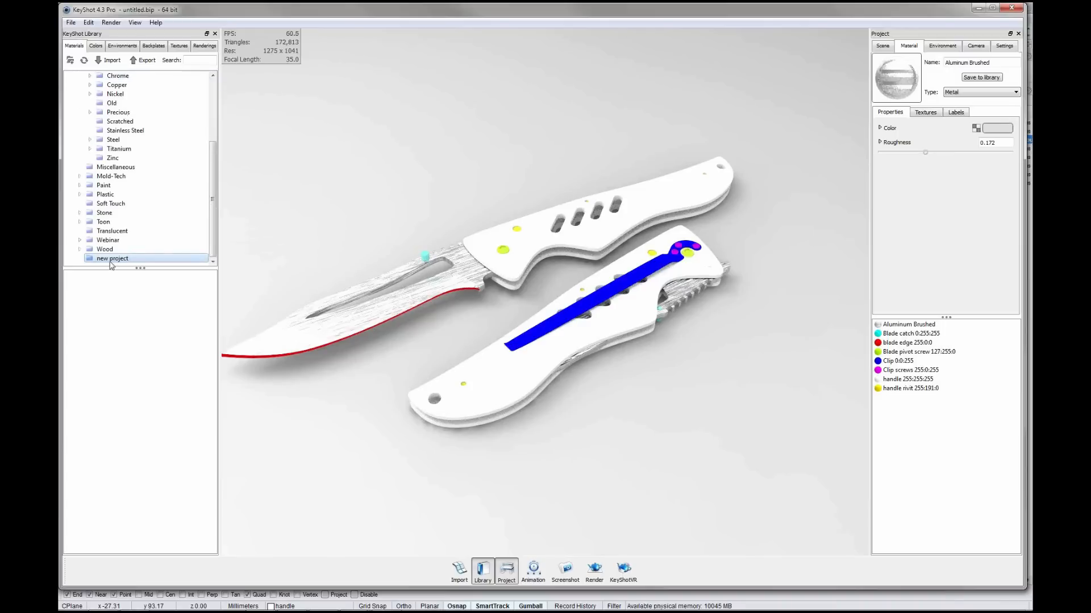
pyautogui.click(982, 78)
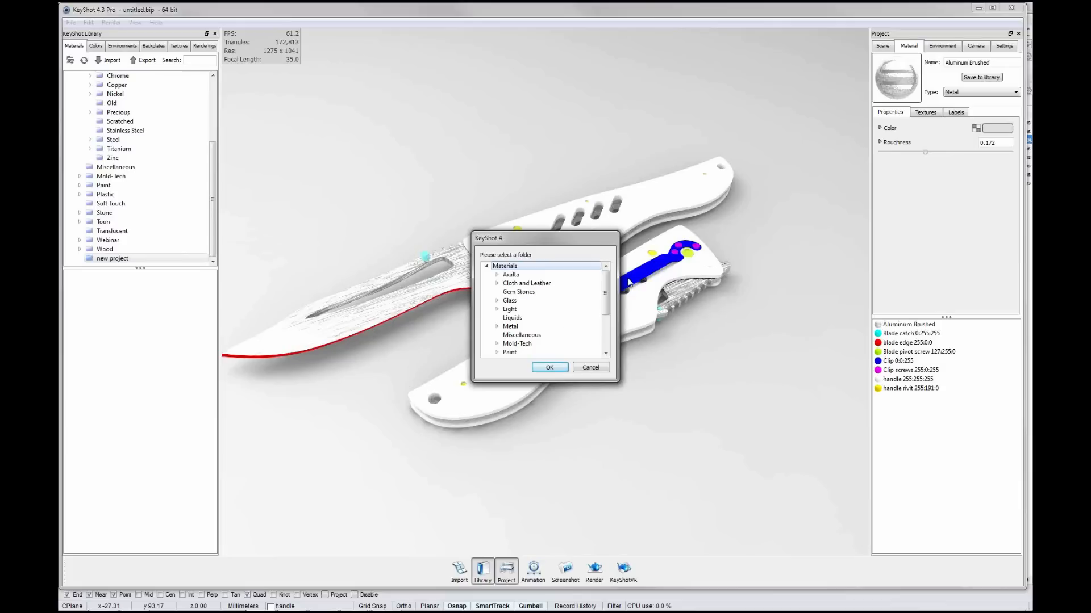
pyautogui.scroll(-4, 604, 290)
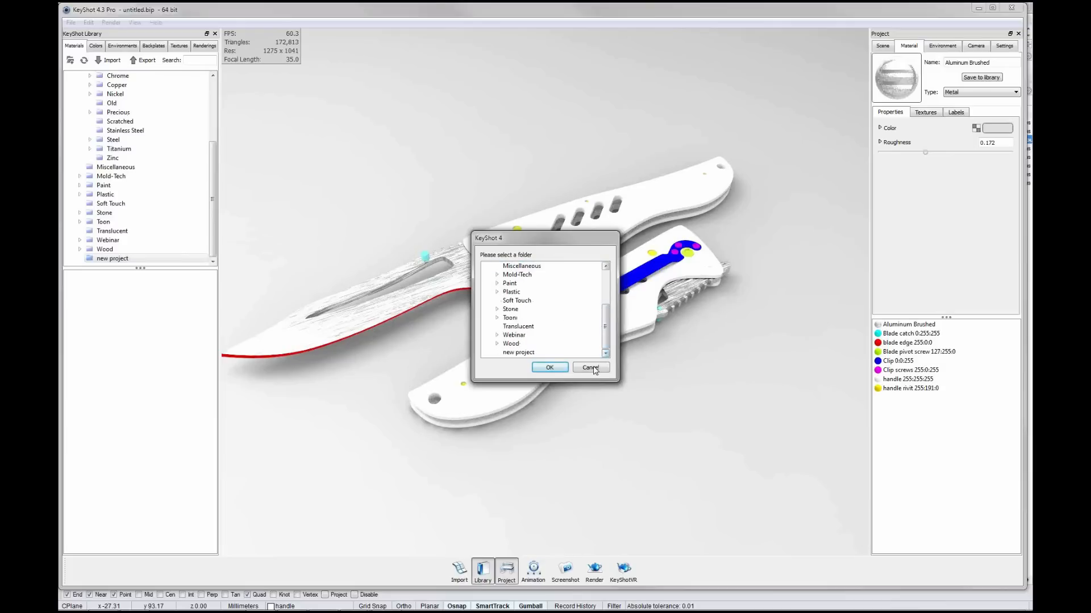
pyautogui.click(550, 368)
# - Rename the blade's brushed aluminum material "New project metal"
pyautogui.doubleClick(974, 63)
pyautogui.doubleClick(960, 63)
pyautogui.moveTo(998, 63); pyautogui.dragTo(944, 60)
pyautogui.write('New')
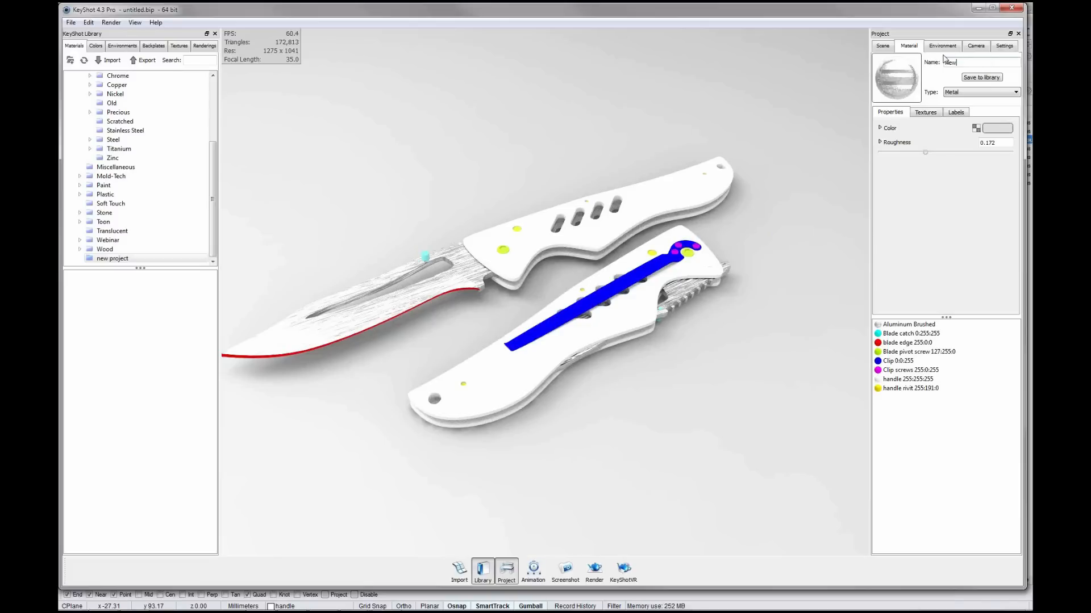
pyautogui.write(' project metal')
pyautogui.press('Return')
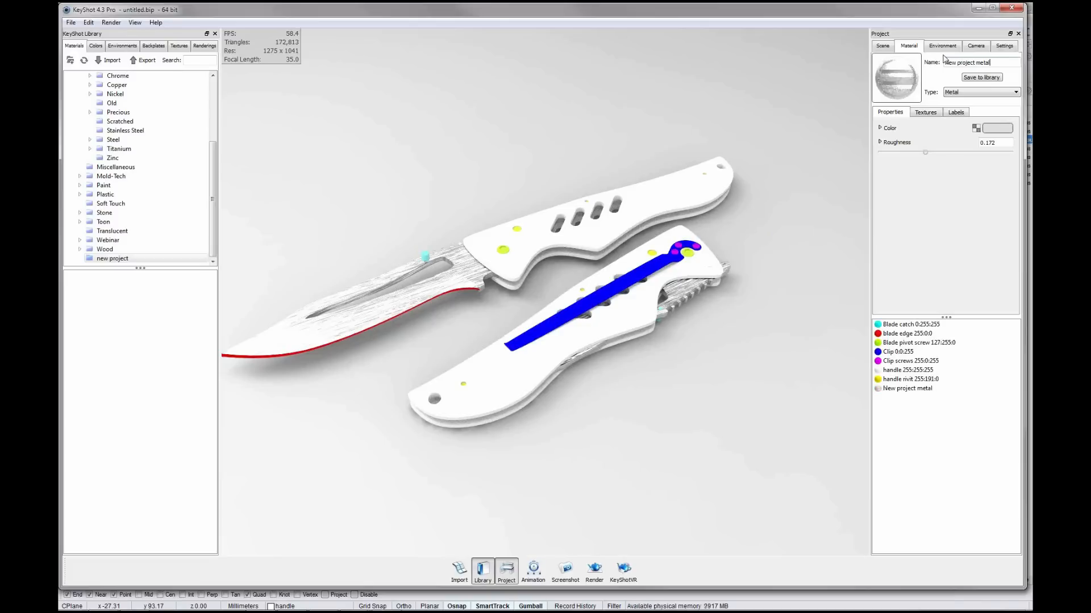
# - Save the "New project metal" material to the "new project" library folder and select it there
pyautogui.click(981, 78)
pyautogui.moveTo(607, 303); pyautogui.dragTo(606, 337)
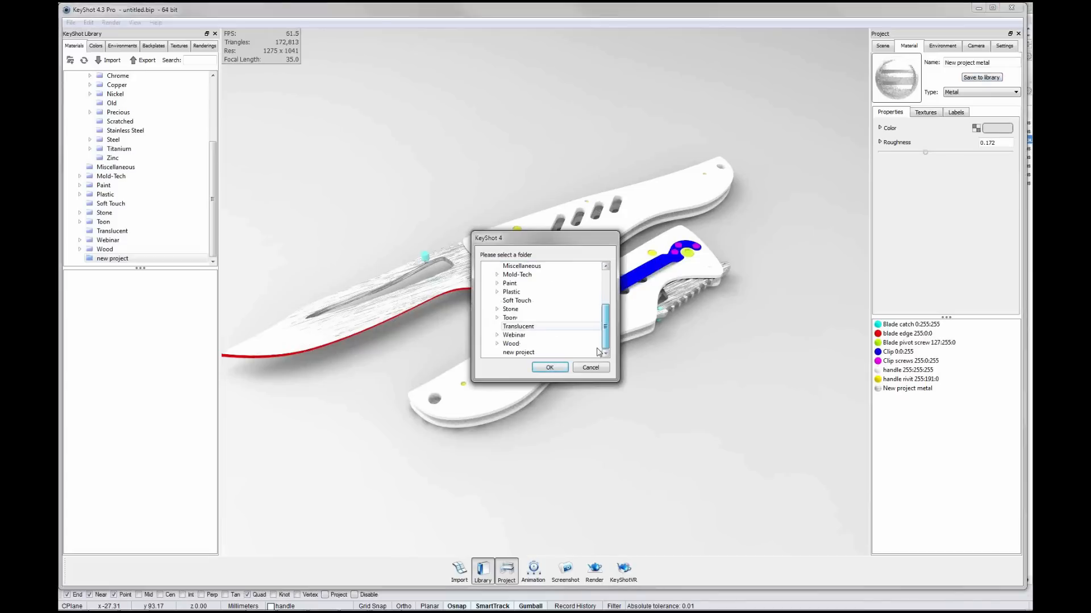
pyautogui.click(536, 352)
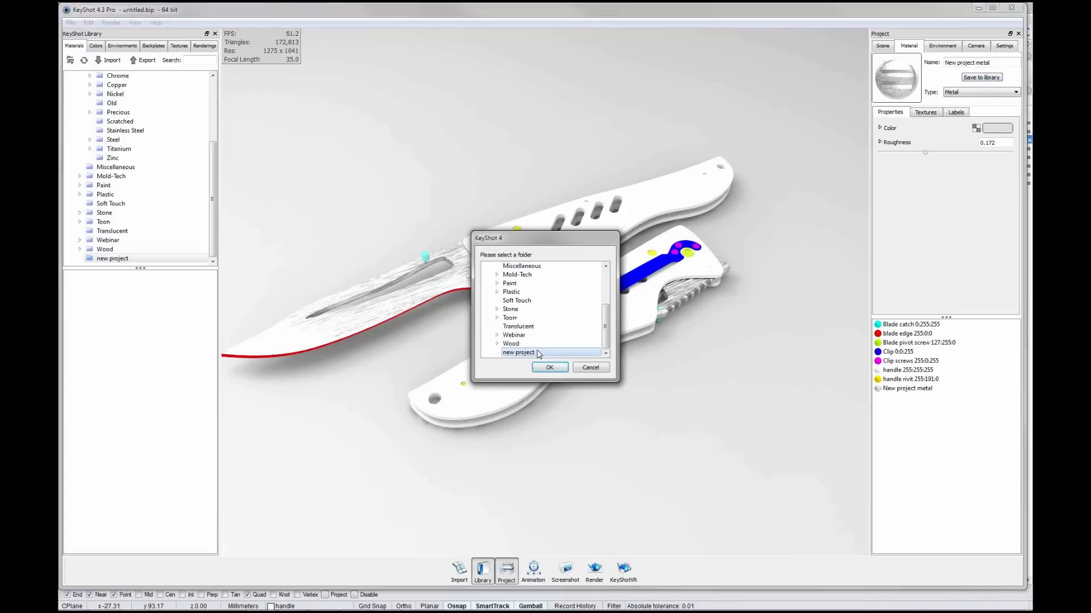
pyautogui.click(539, 368)
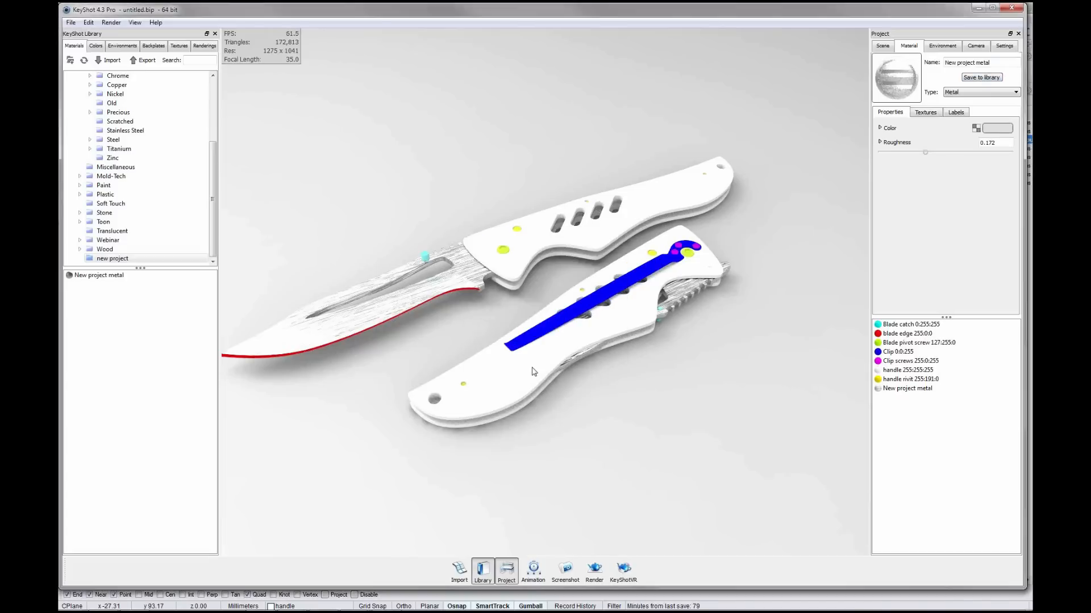
pyautogui.click(80, 275)
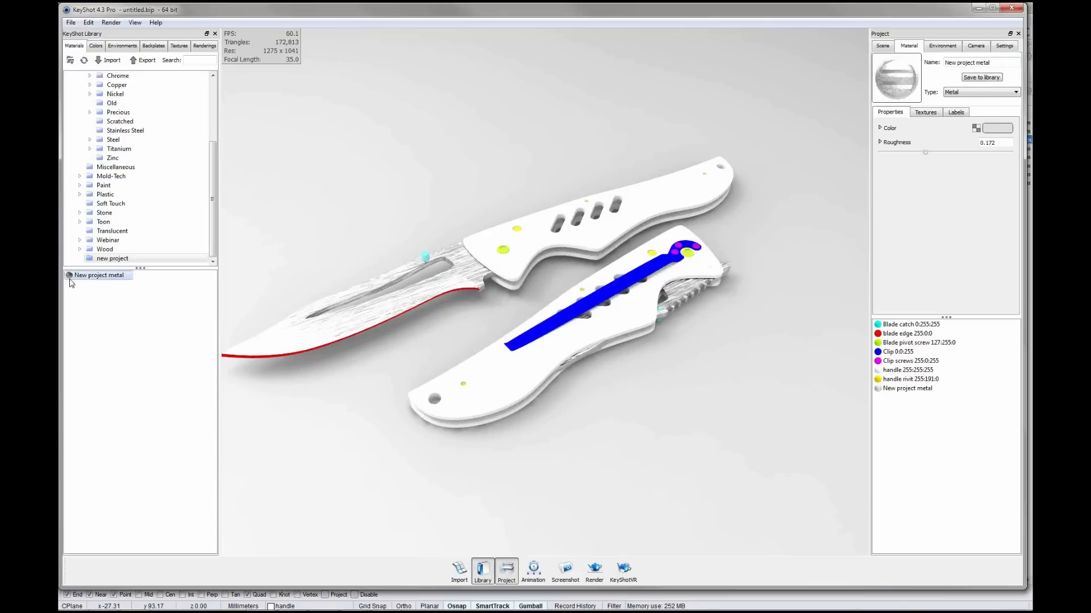
pyautogui.click(93, 259)
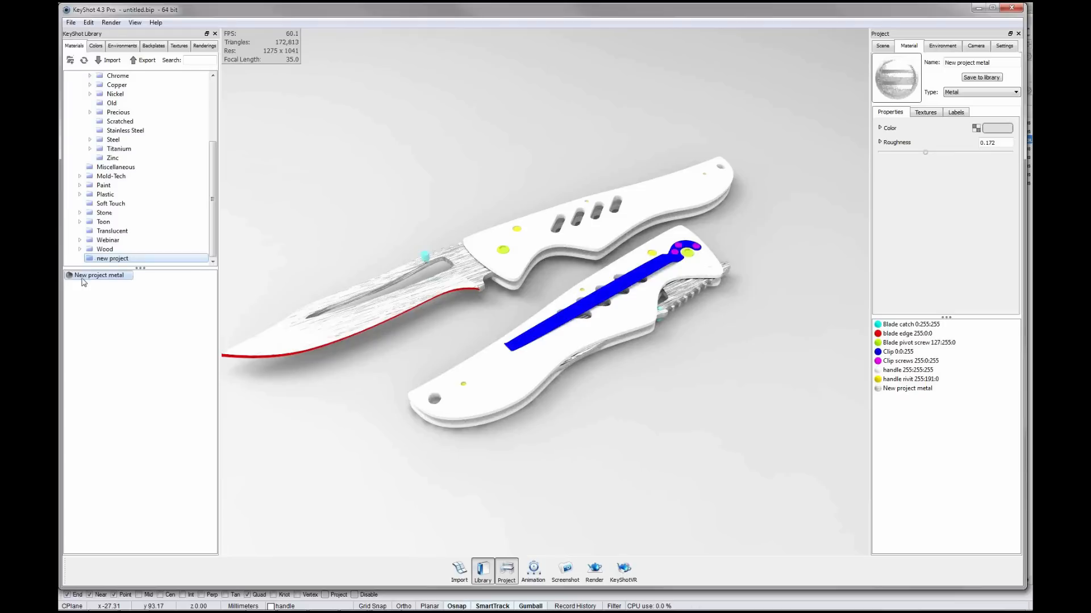
# - Apply the saved "New project metal" material from the library to the blade
pyautogui.moveTo(69, 278); pyautogui.dragTo(361, 324)
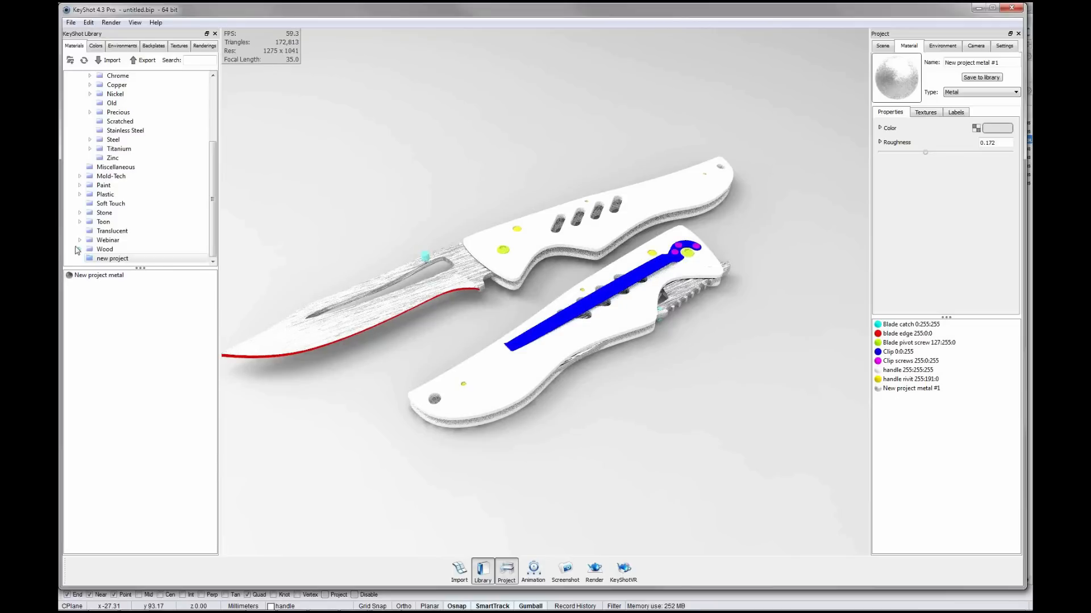
# - From the Webinar material folder, apply the Blade material to the blade and the blade catch material to the blade catch
pyautogui.click(114, 241)
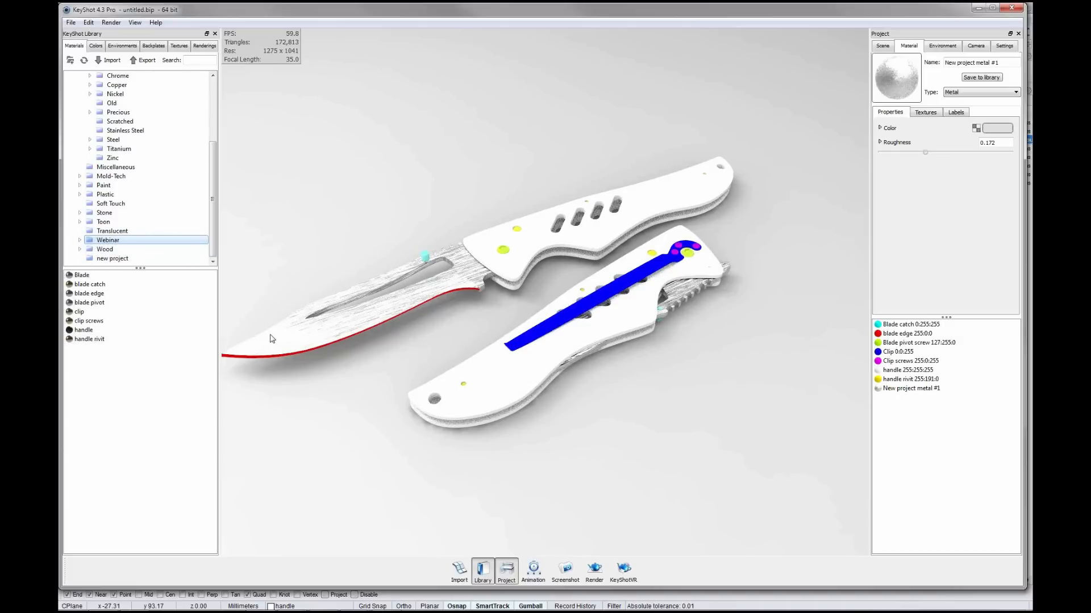
pyautogui.moveTo(83, 274); pyautogui.dragTo(300, 325)
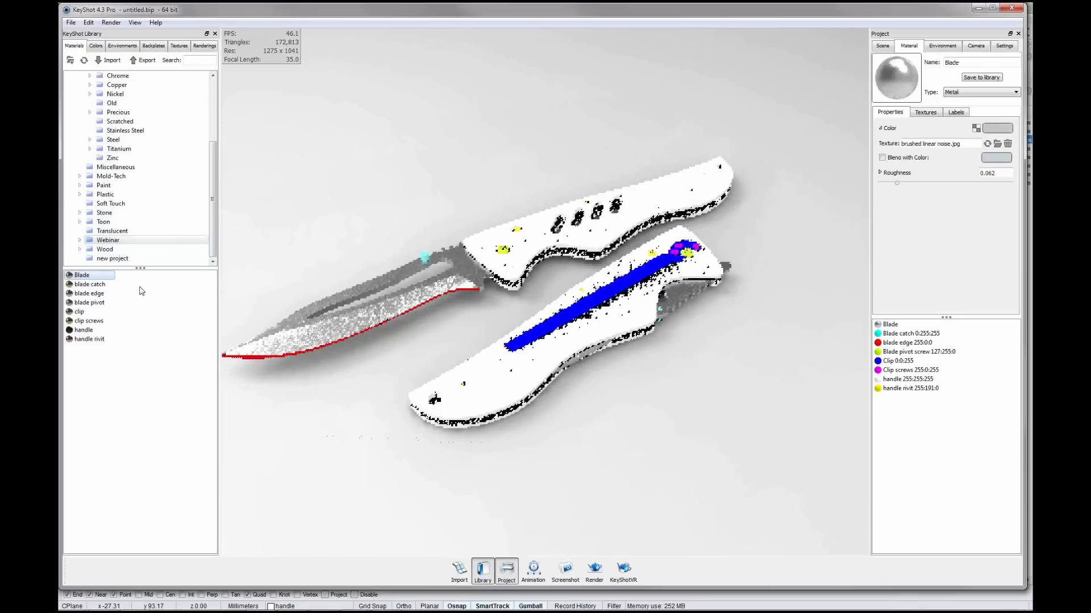
pyautogui.moveTo(99, 287); pyautogui.dragTo(426, 254)
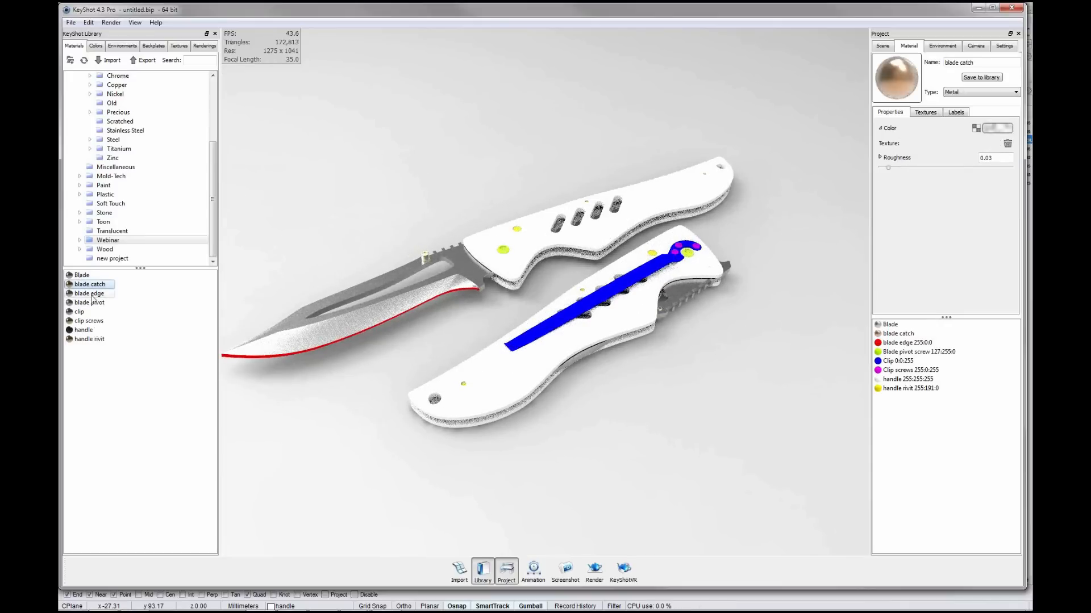
# - Apply the Webinar folder's blade edge, blade pivot and clip materials to the matching knife parts with the scene tree shown
pyautogui.click(882, 45)
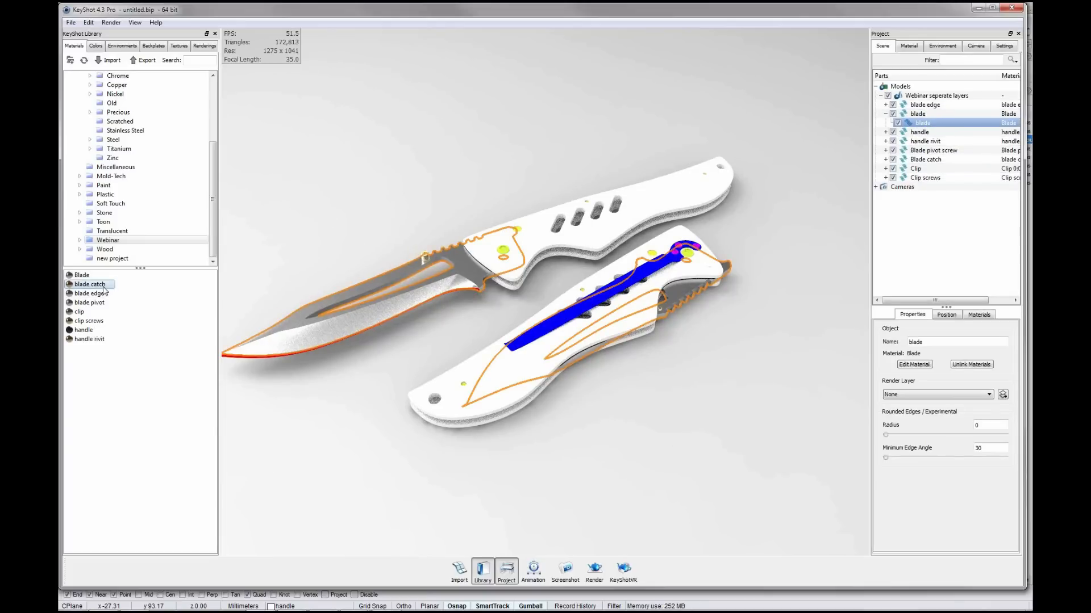
pyautogui.moveTo(84, 296); pyautogui.dragTo(234, 358)
pyautogui.moveTo(95, 303); pyautogui.dragTo(488, 218)
pyautogui.moveTo(82, 314); pyautogui.dragTo(648, 277)
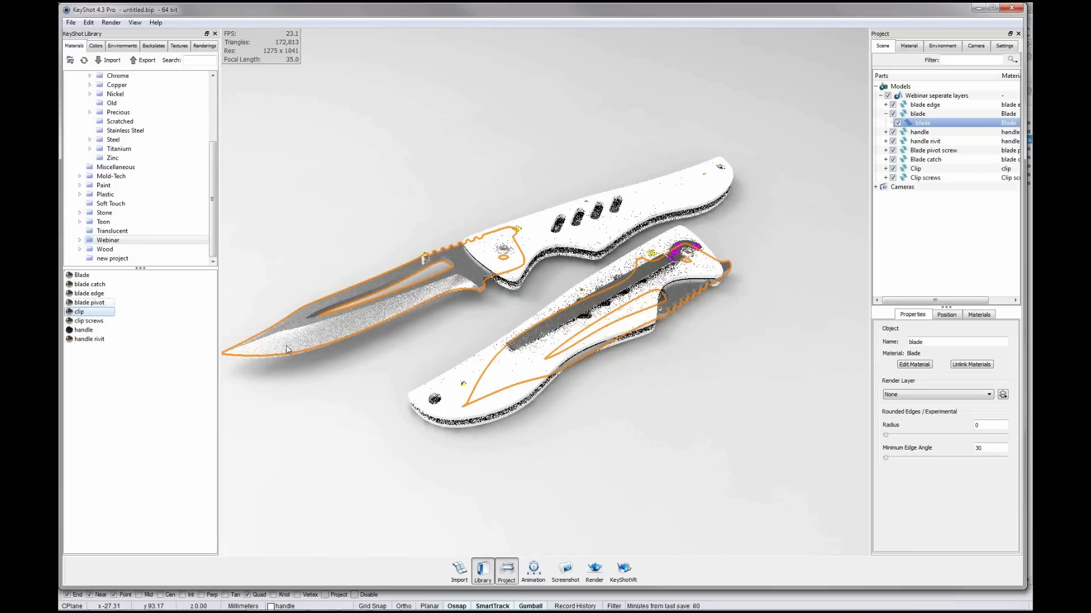
# - Apply the Webinar folder's clip screws, handle and handle rivit materials to their matching parts and clear the blade selection
pyautogui.click(91, 321)
pyautogui.moveTo(96, 326); pyautogui.dragTo(676, 255)
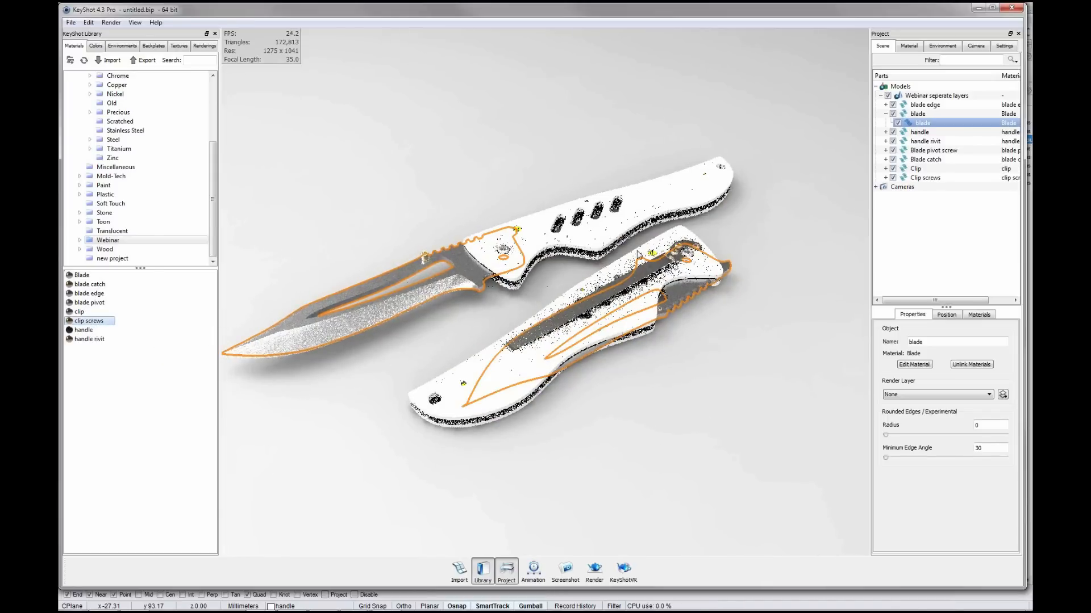
pyautogui.moveTo(89, 332); pyautogui.dragTo(625, 207)
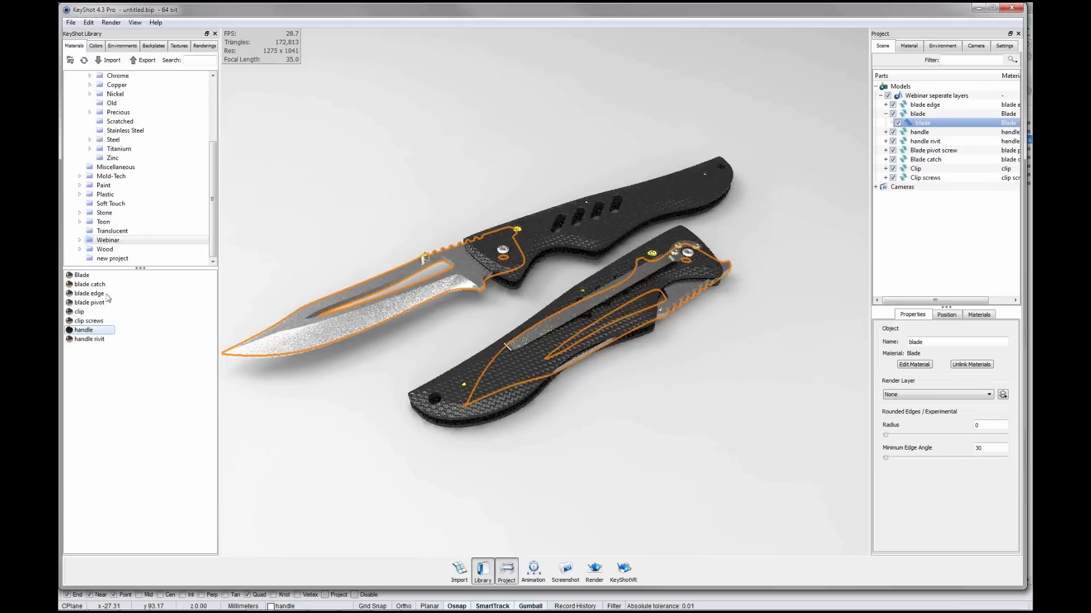
pyautogui.moveTo(88, 343); pyautogui.dragTo(652, 254)
pyautogui.click(683, 405)
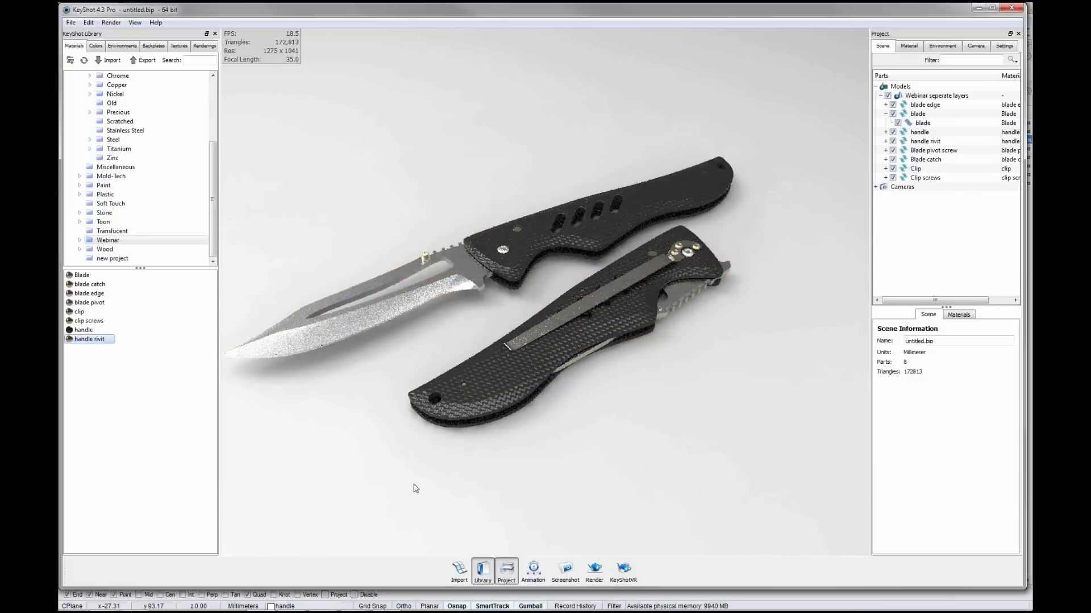
# - Switch to Rhino and bring up the "Webinar seperate layers" model
pyautogui.moveTo(416, 488); pyautogui.dragTo(517, 363)
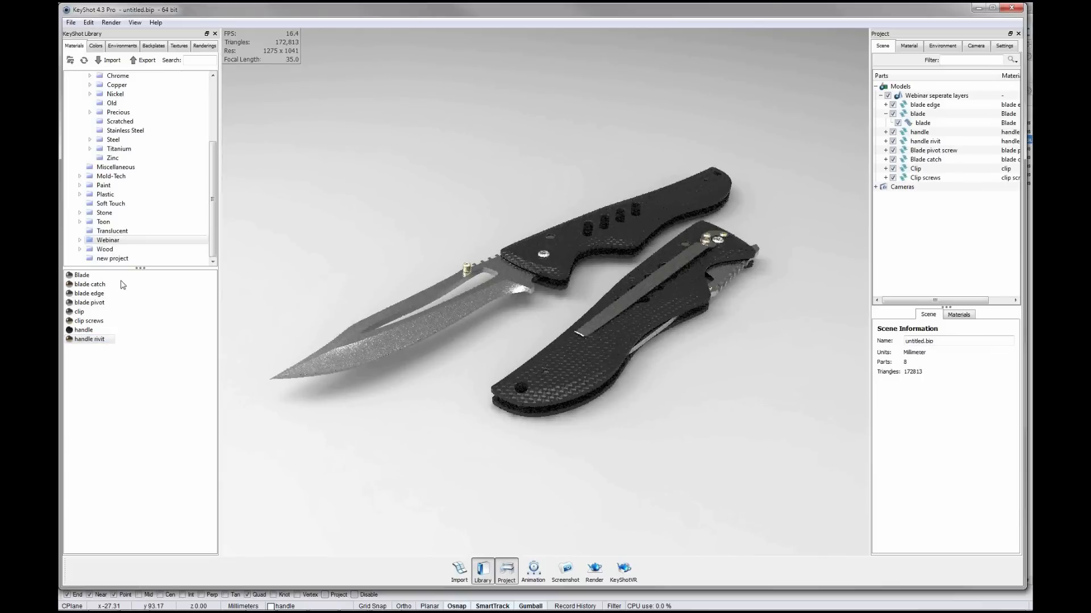
pyautogui.moveTo(534, 202); pyautogui.dragTo(566, 308)
pyautogui.moveTo(351, 607)
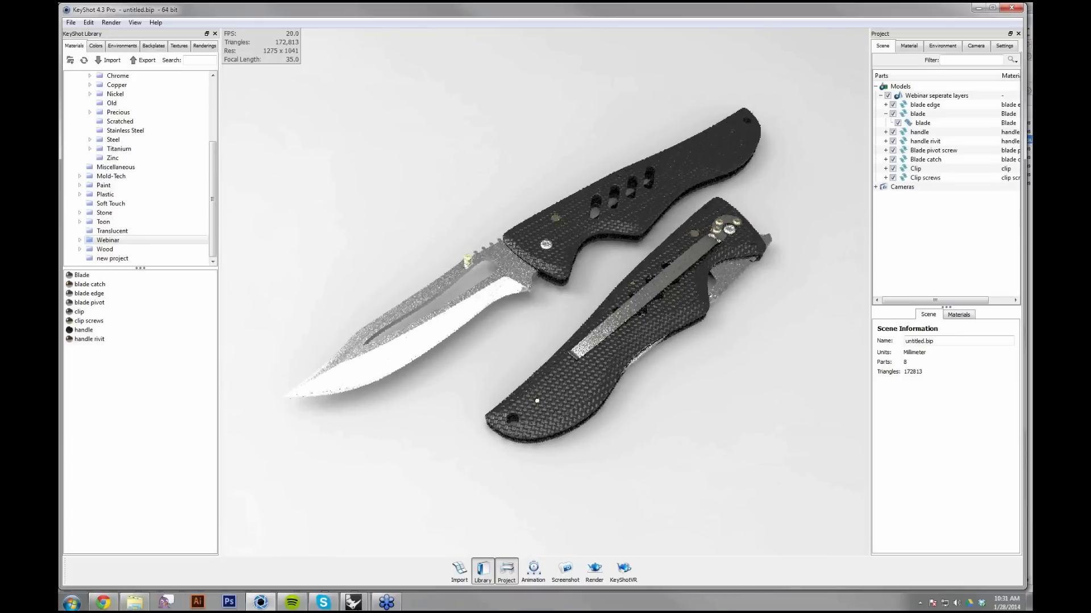
pyautogui.click(350, 606)
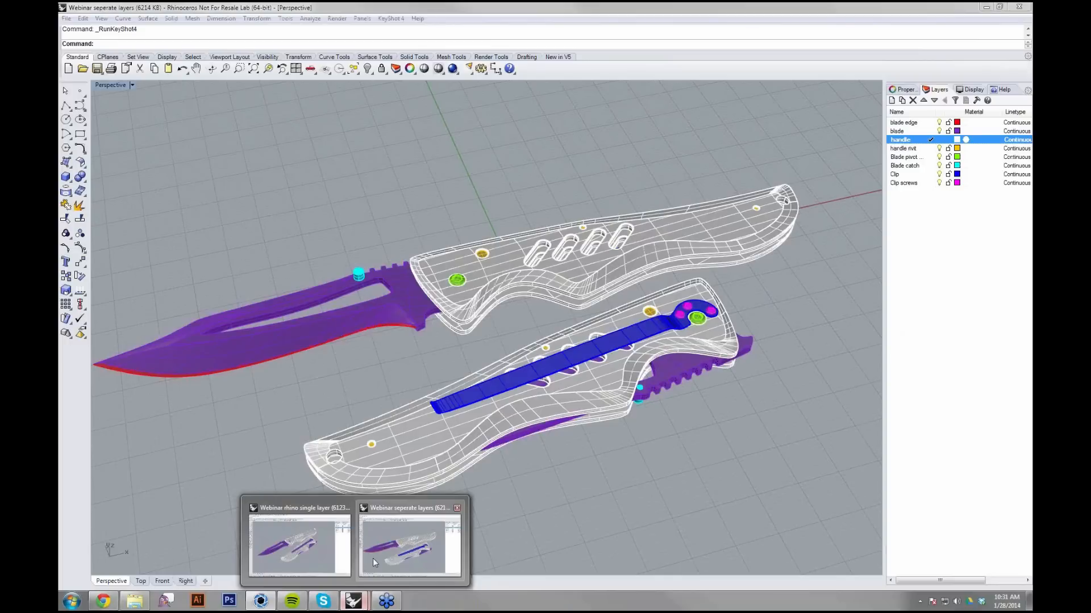
pyautogui.moveTo(318, 560)
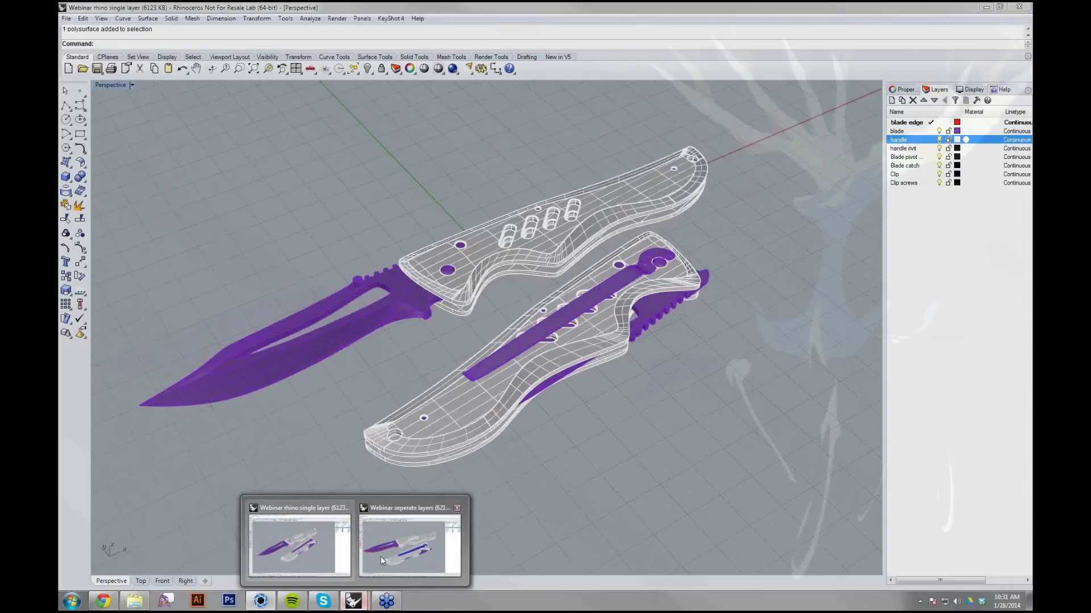
pyautogui.click(394, 549)
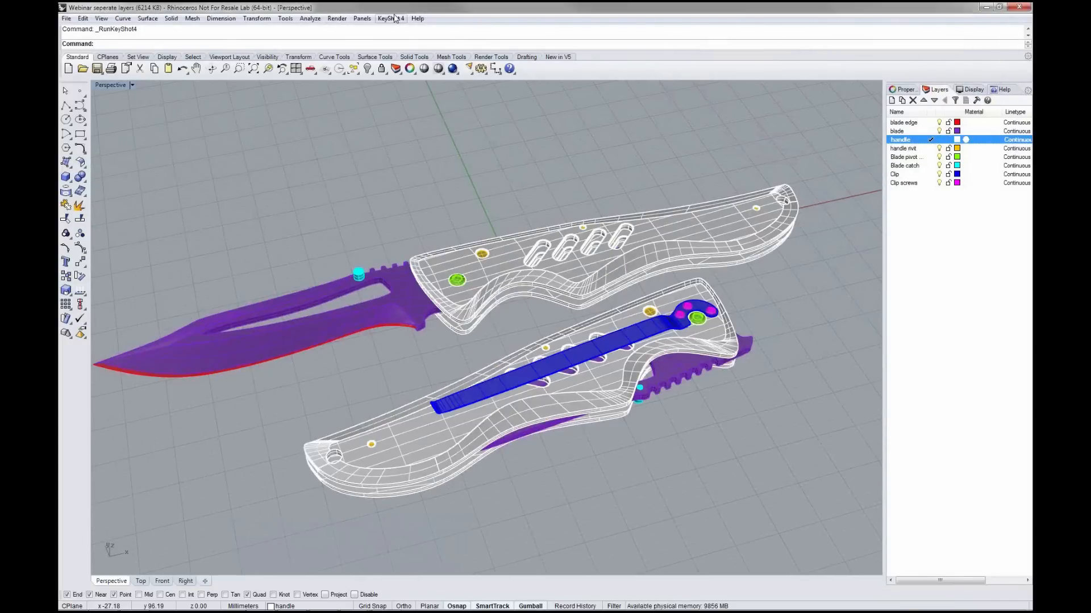
pyautogui.click(394, 18)
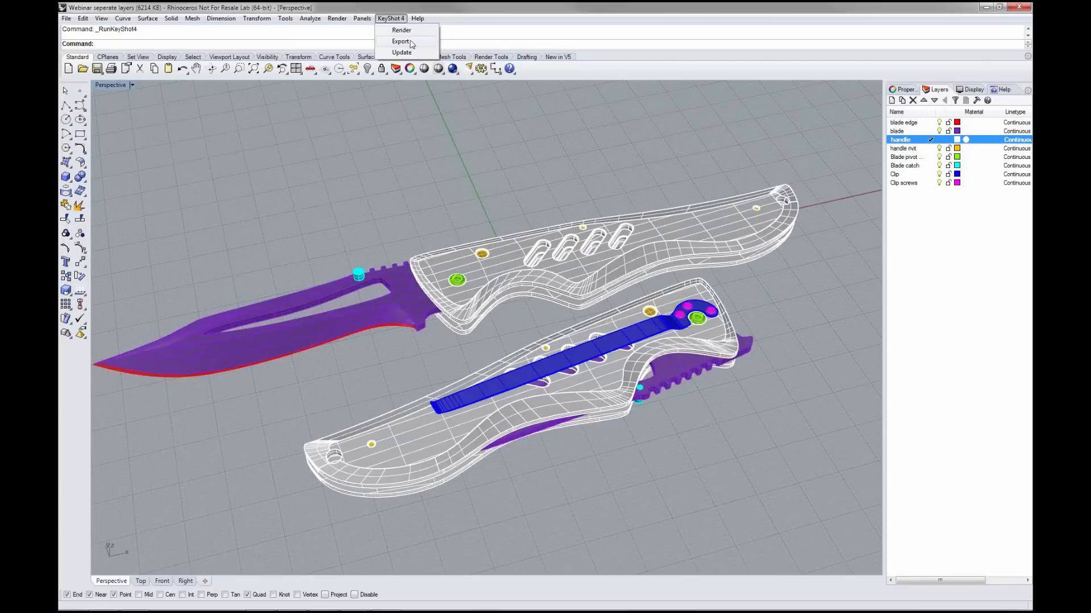
pyautogui.click(411, 8)
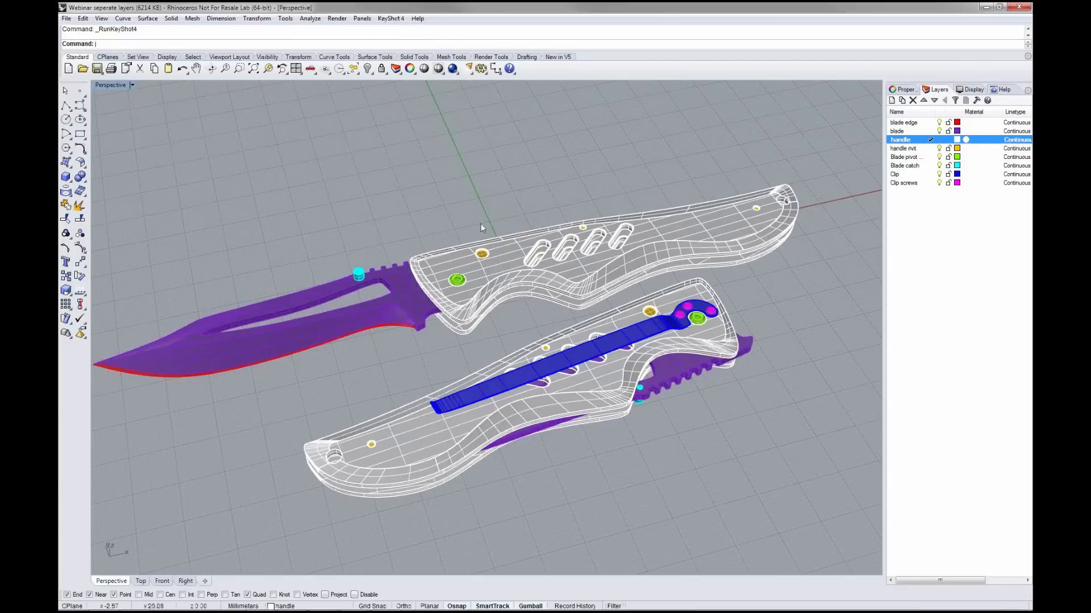
pyautogui.click(392, 19)
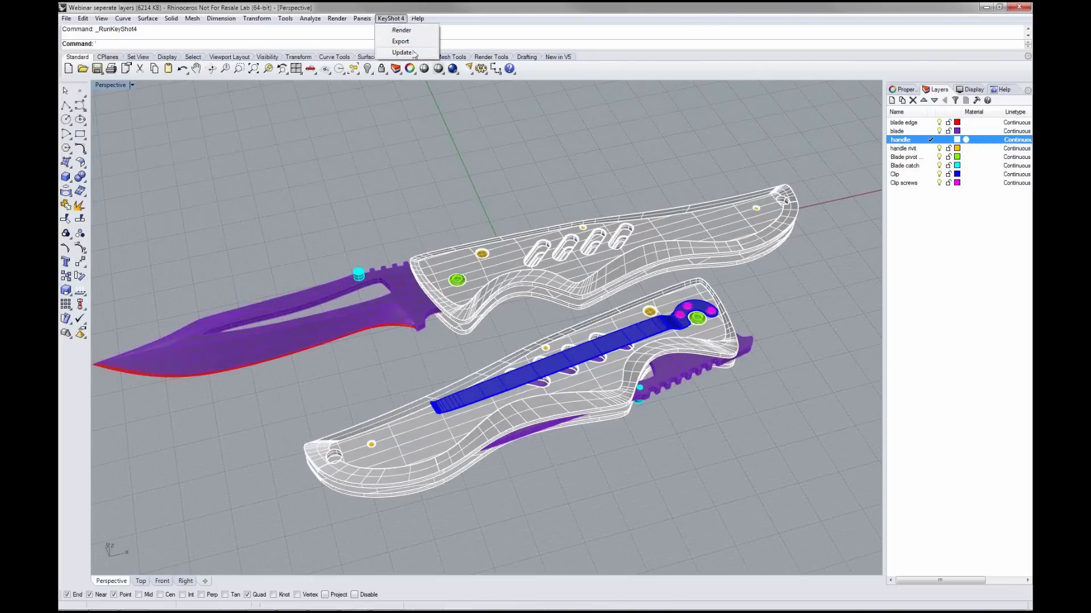
pyautogui.click(396, 8)
pyautogui.click(471, 333)
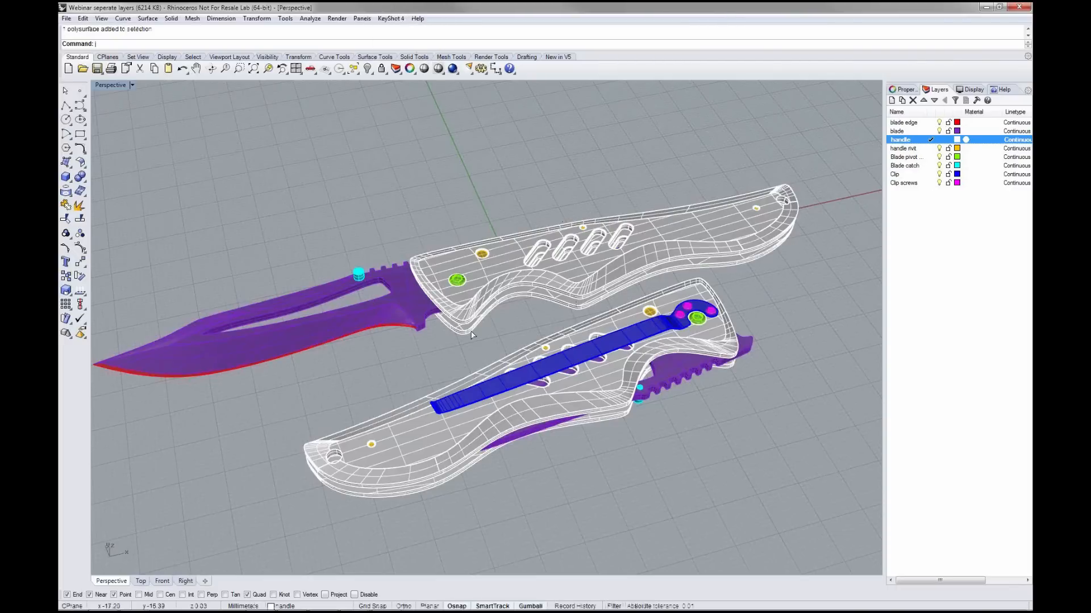
# - Restore the four-viewport layout and extrude the circle near the open knife's handle end upward past the top of the handle
pyautogui.doubleClick(108, 85)
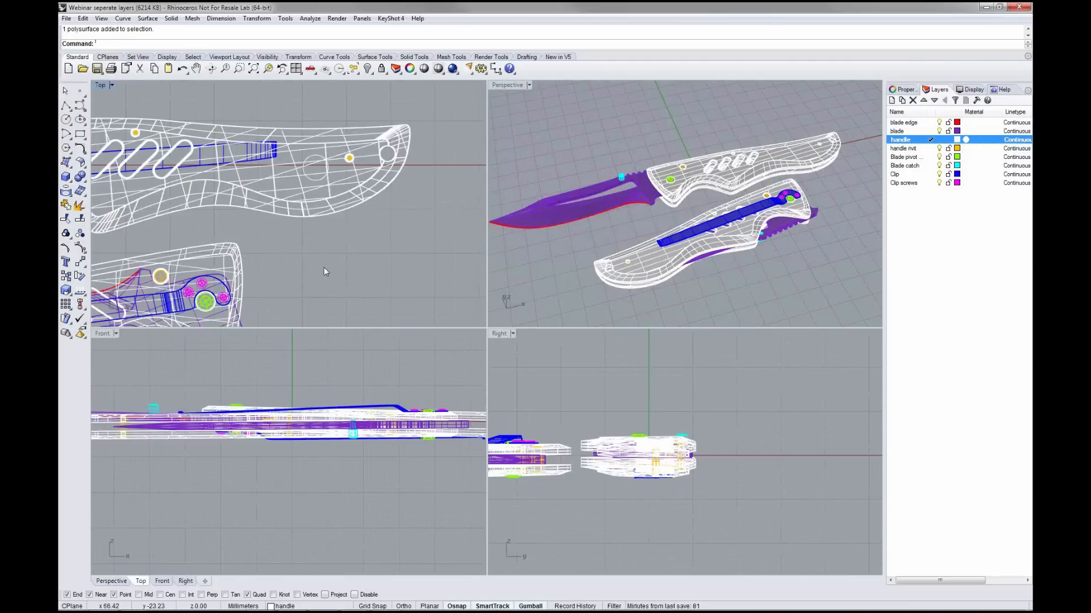
pyautogui.rightClick(312, 265)
pyautogui.click(300, 237)
pyautogui.click(776, 164)
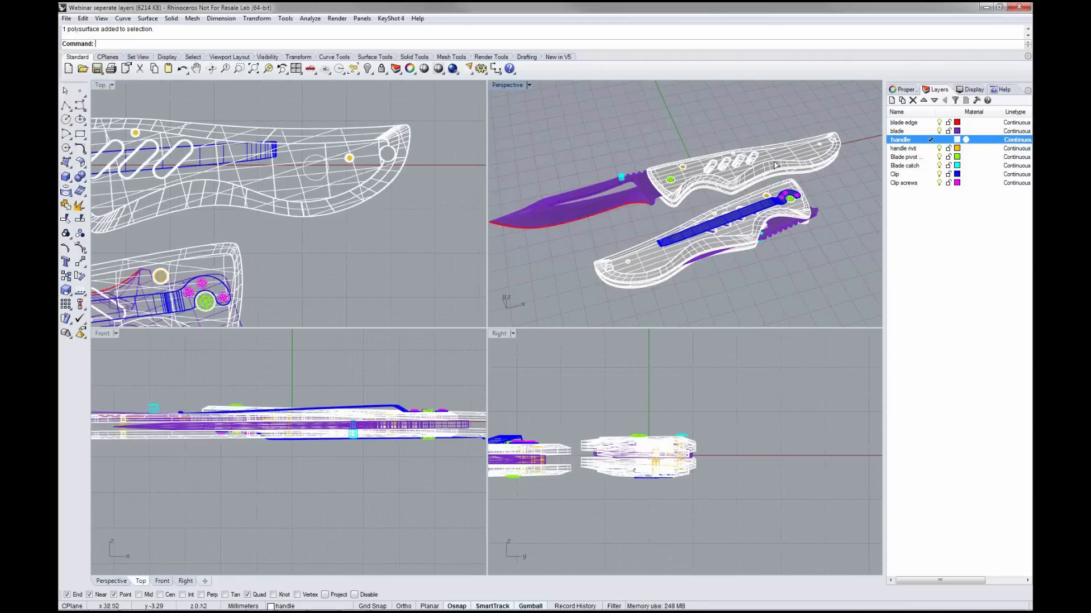
pyautogui.click(383, 259)
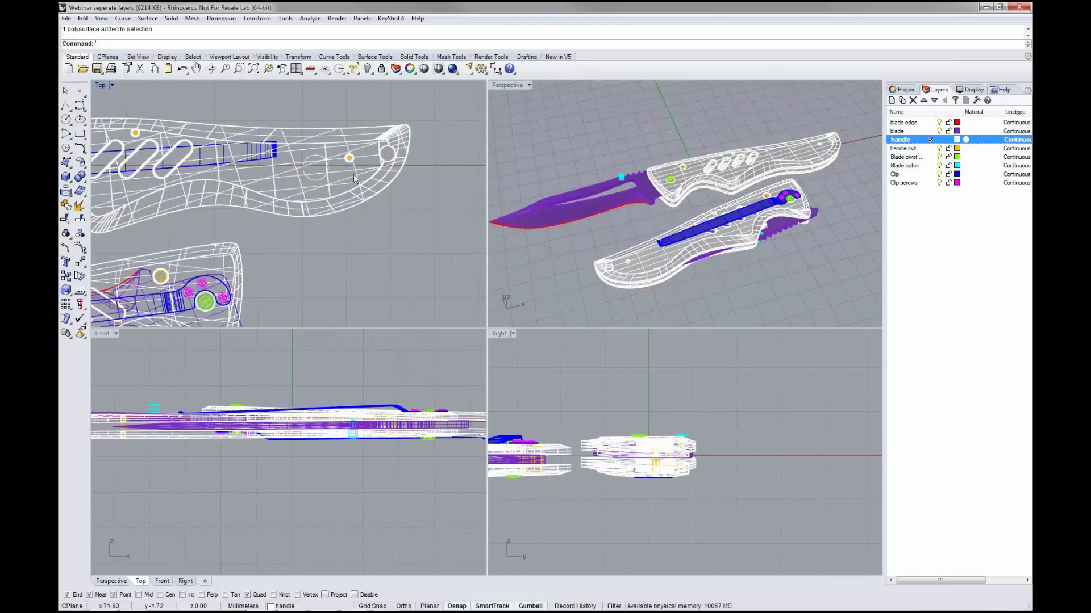
pyautogui.click(309, 181)
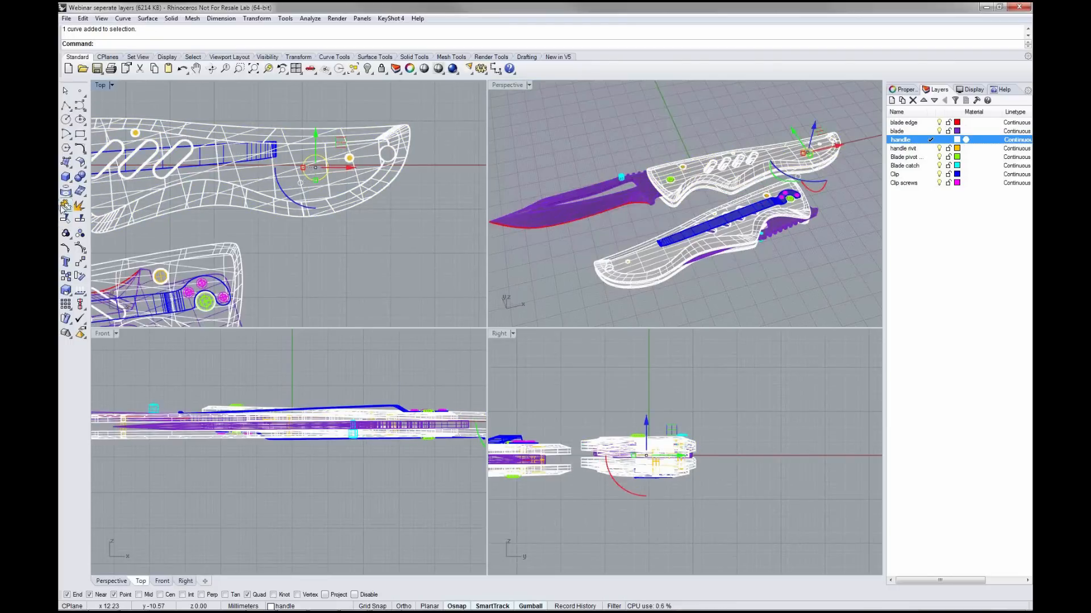
pyautogui.click(69, 167)
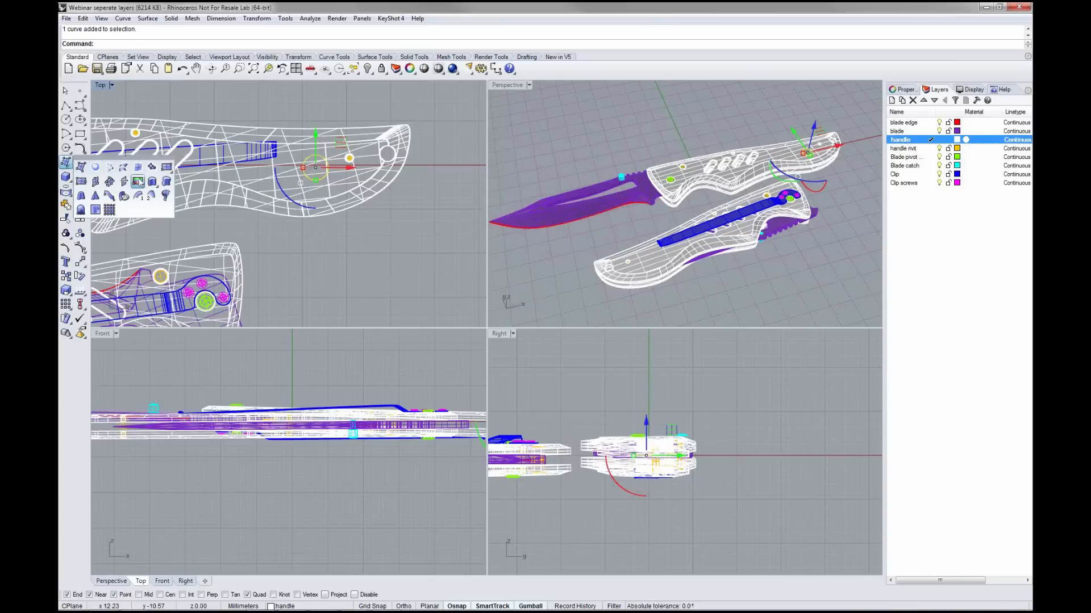
pyautogui.click(152, 182)
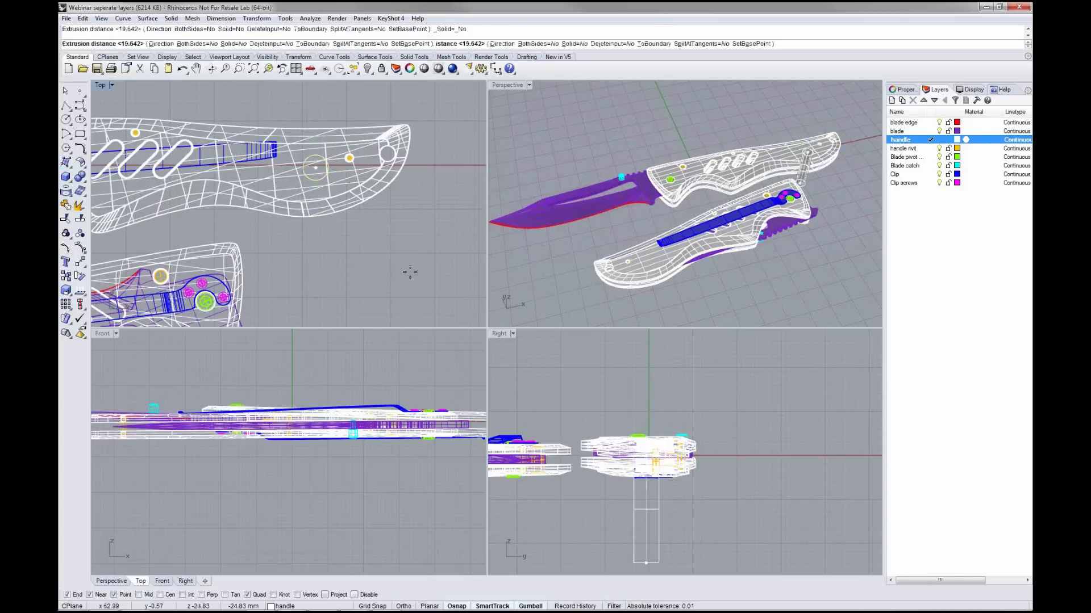
pyautogui.click(650, 400)
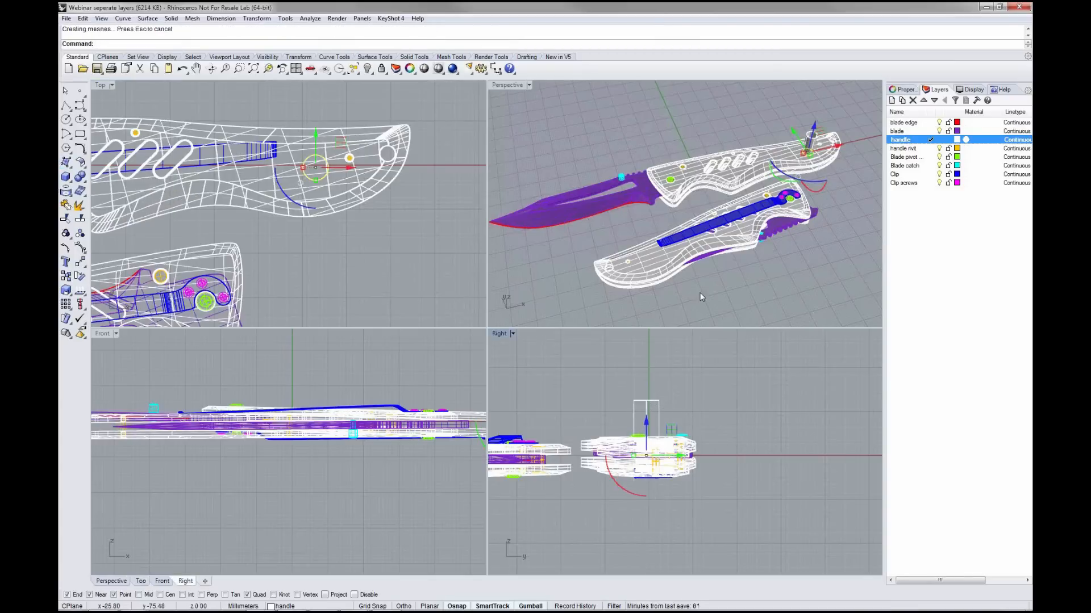
# - Cap the open ends of the extruded cylinder at the handle end
pyautogui.click(626, 140)
pyautogui.write('Cap')
pyautogui.press('Return')
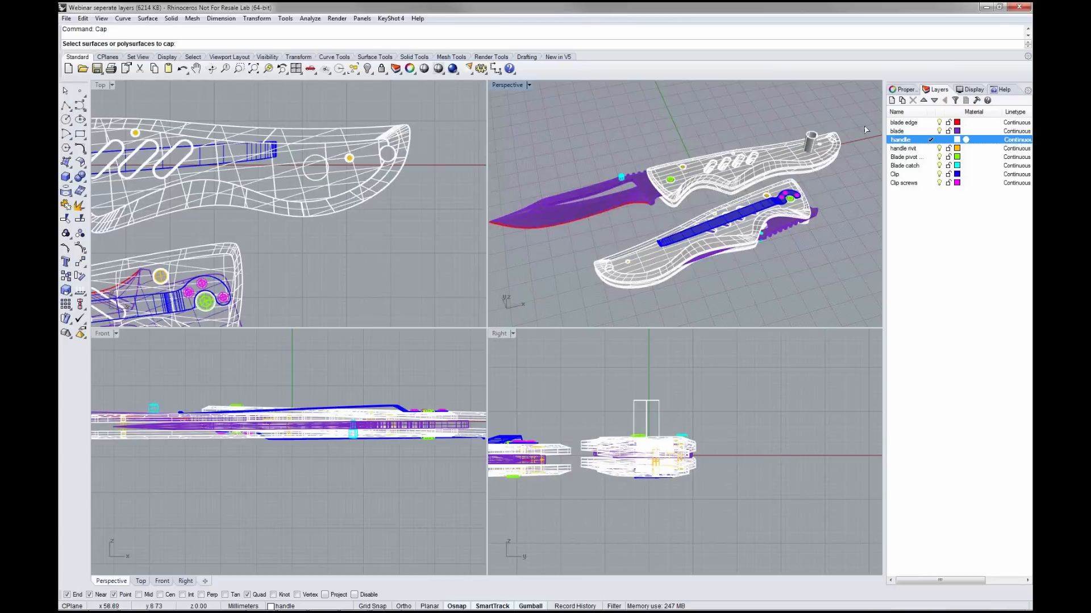
pyautogui.click(811, 142)
pyautogui.press('Return')
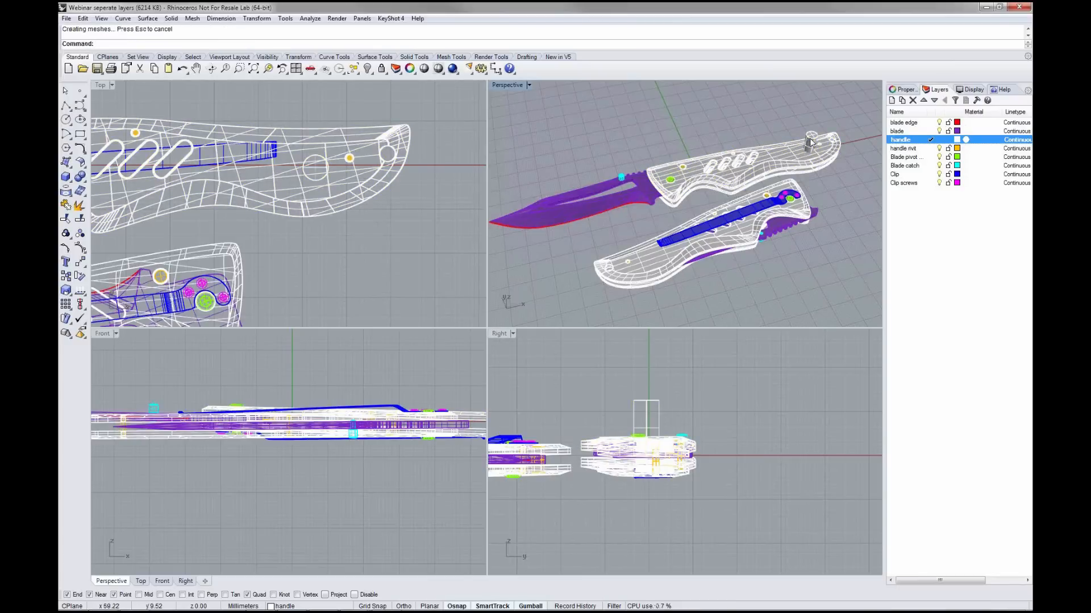
# - Split the open knife's upper handle half with the capped cylinder, and split the cylinder with the handle
pyautogui.click(79, 219)
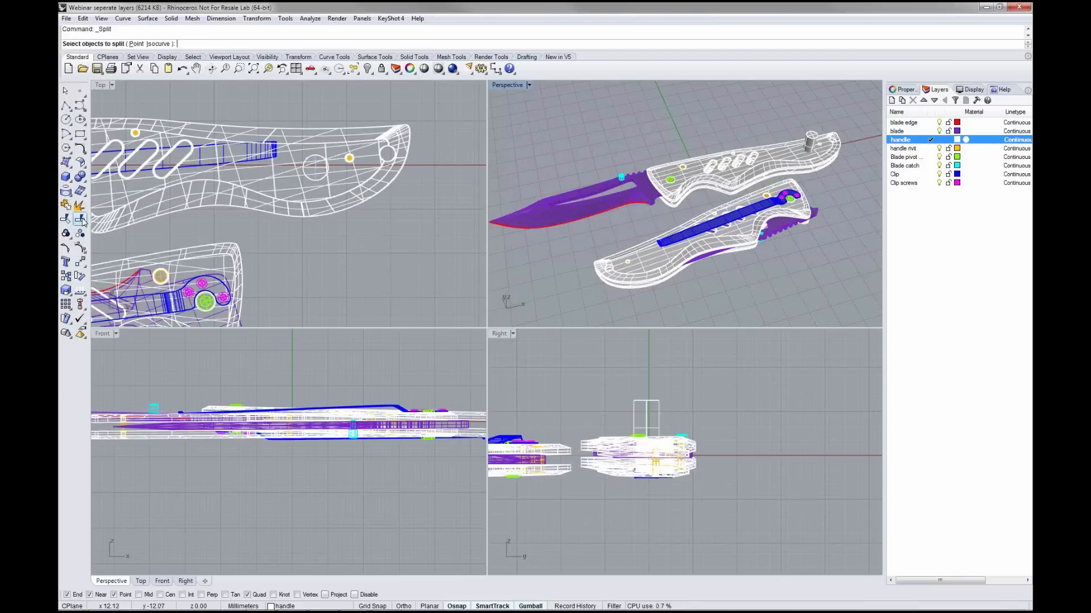
pyautogui.click(782, 170)
pyautogui.press('Return')
pyautogui.click(808, 146)
pyautogui.press('Return')
pyautogui.press('Return')
pyautogui.press('Return')
pyautogui.click(795, 147)
pyautogui.press('Return')
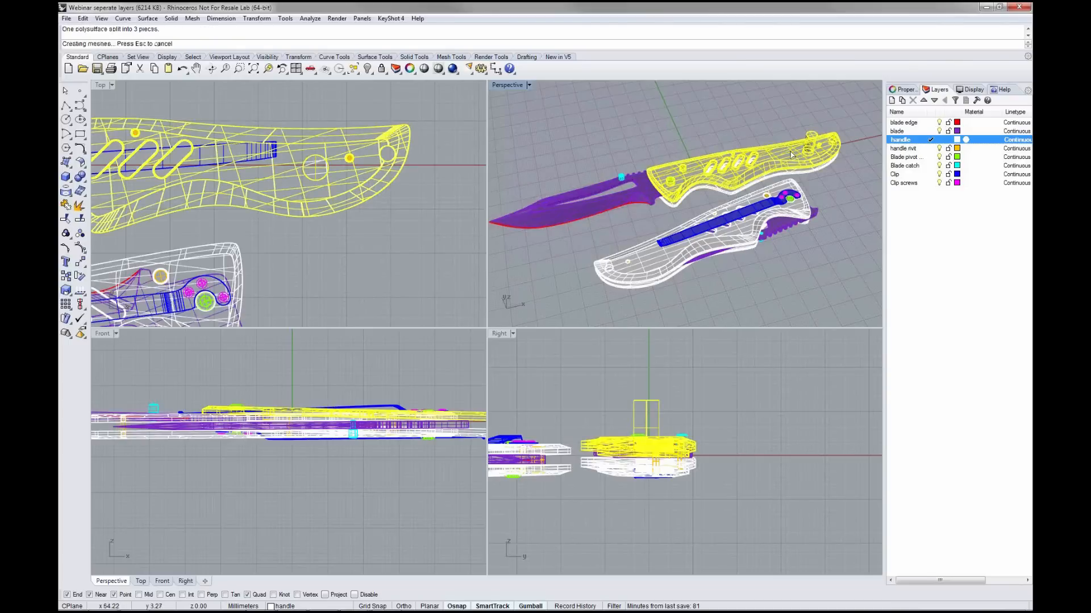
# - Delete the leftover split pieces at the cylinder's position to open a round hole in the handle
pyautogui.click(809, 146)
pyautogui.press('Delete')
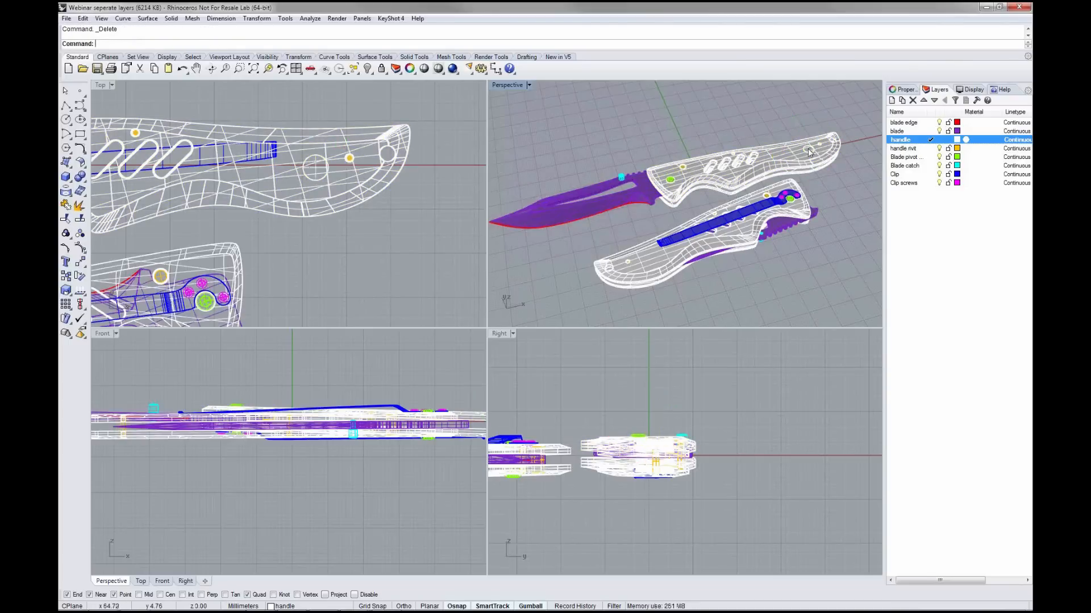
pyautogui.click(811, 152)
pyautogui.press('Delete')
# - Maximize the Perspective viewport and examine the new round hole near the handle's end
pyautogui.scroll(-3, 793, 153)
pyautogui.scroll(6, 793, 154)
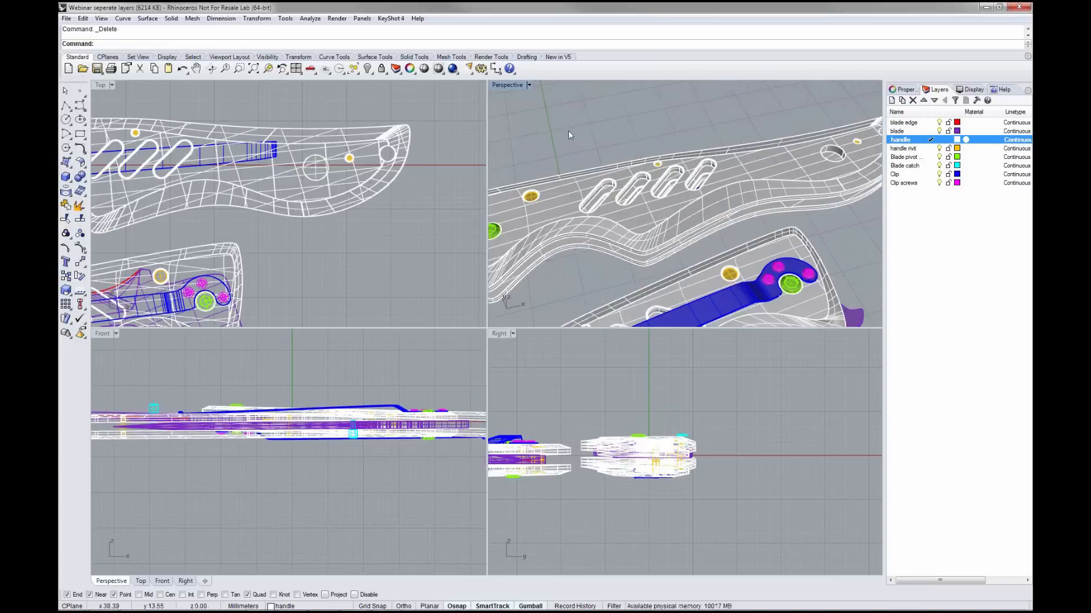
pyautogui.moveTo(487, 104); pyautogui.dragTo(367, 104)
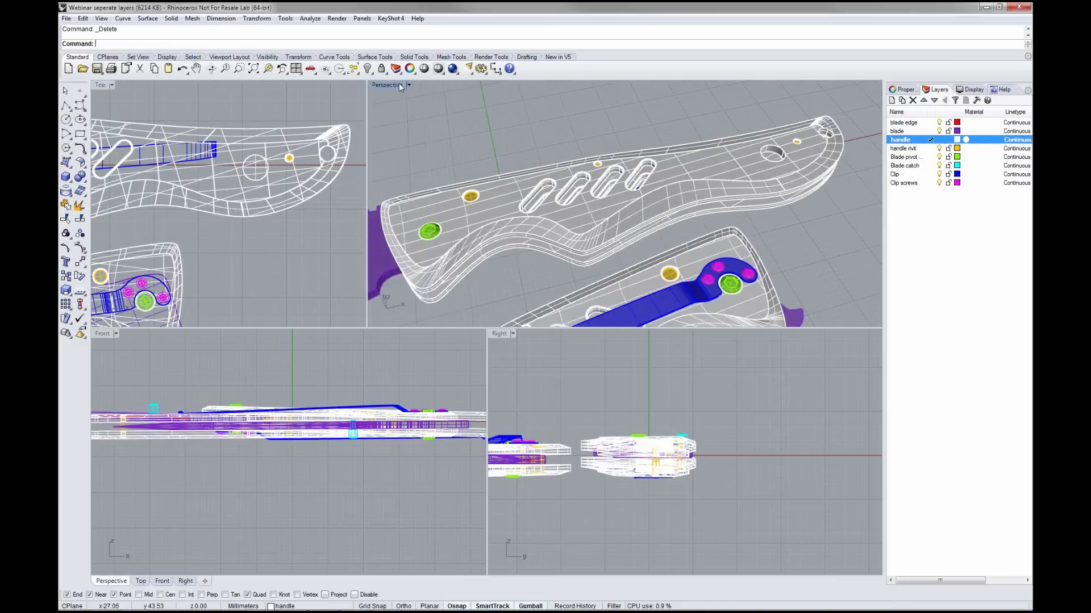
pyautogui.doubleClick(399, 85)
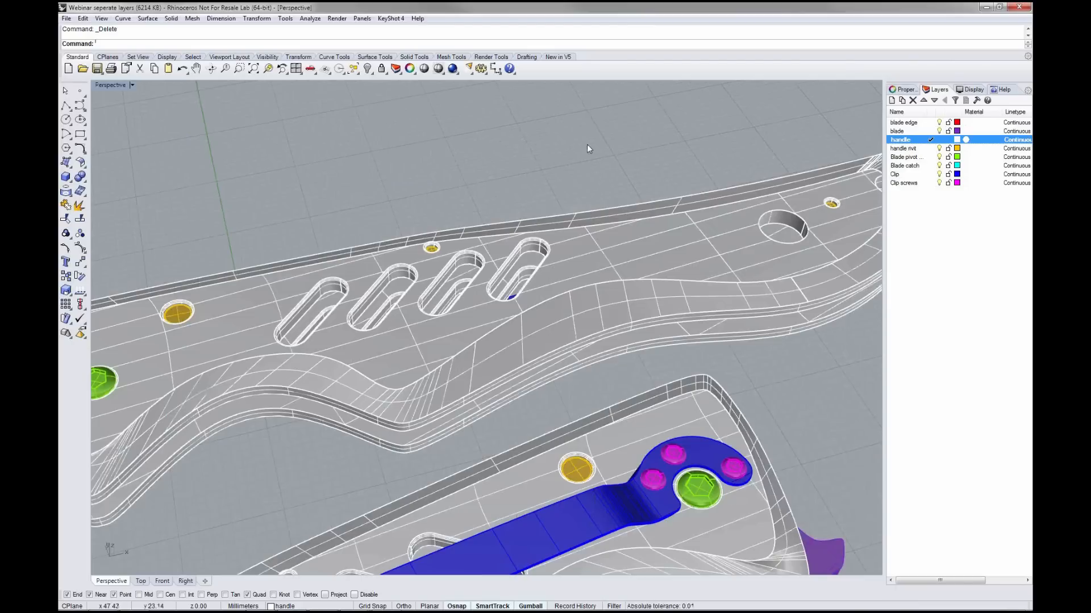
pyautogui.moveTo(588, 153); pyautogui.dragTo(654, 169, button='right')
pyautogui.scroll(-1, 640, 174)
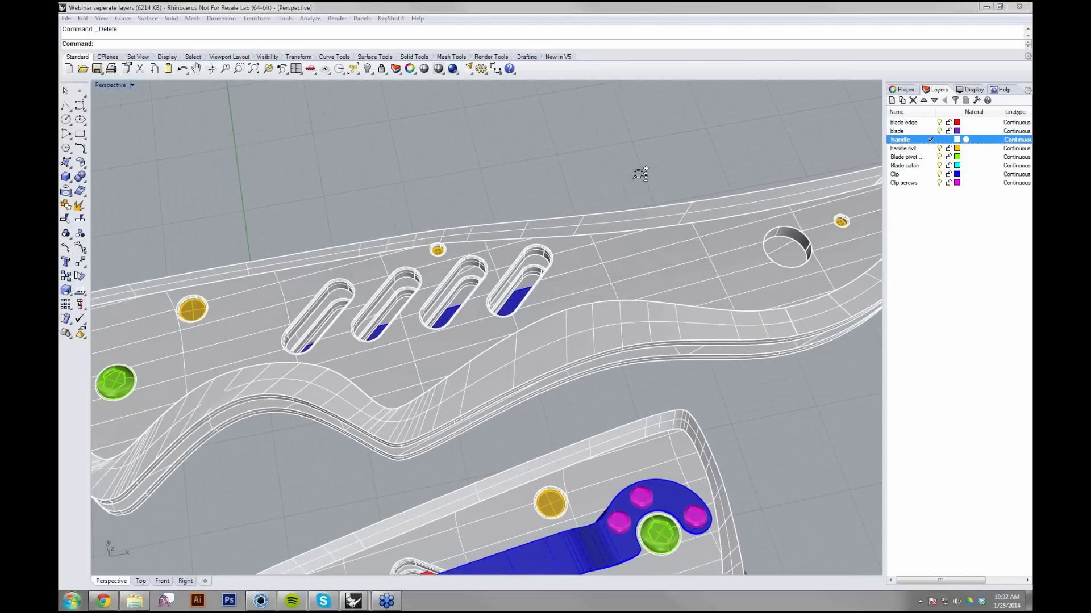
pyautogui.scroll(-3, 529, 182)
pyautogui.keyDown('shift'); pyautogui.moveTo(661, 181); pyautogui.dragTo(453, 202, button='right'); pyautogui.keyUp('shift')
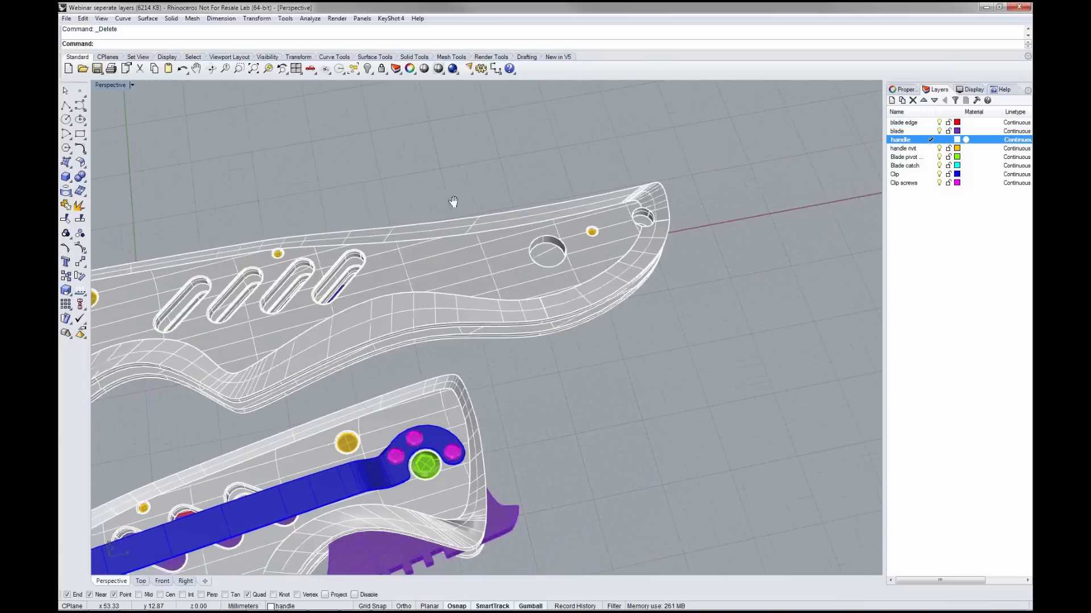
# - Update the linked KeyShot scene with the modified knife model and switch to KeyShot
pyautogui.click(389, 20)
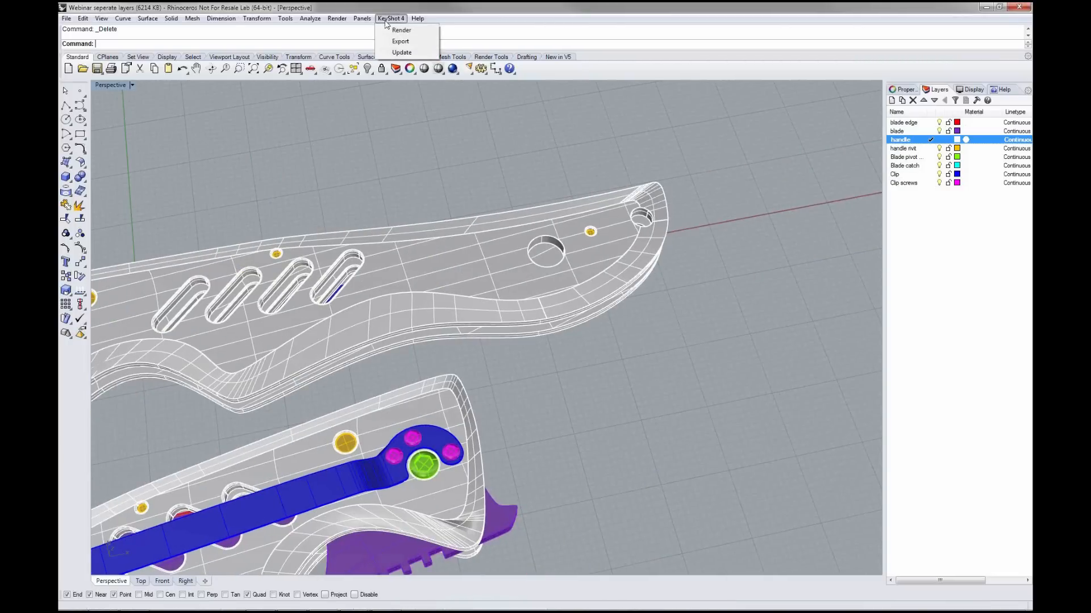
pyautogui.click(402, 52)
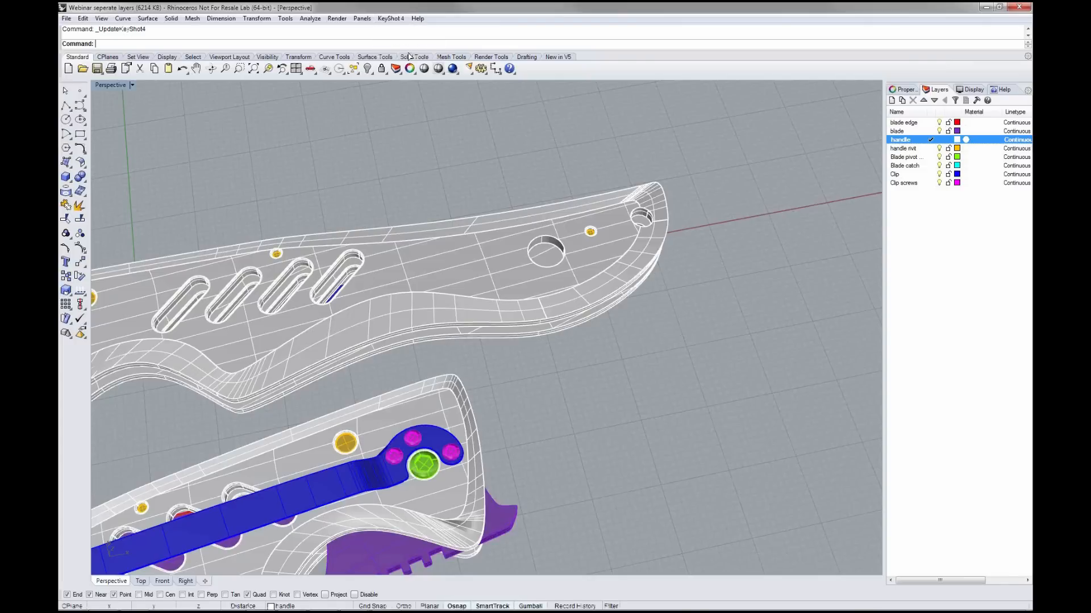
pyautogui.moveTo(263, 606)
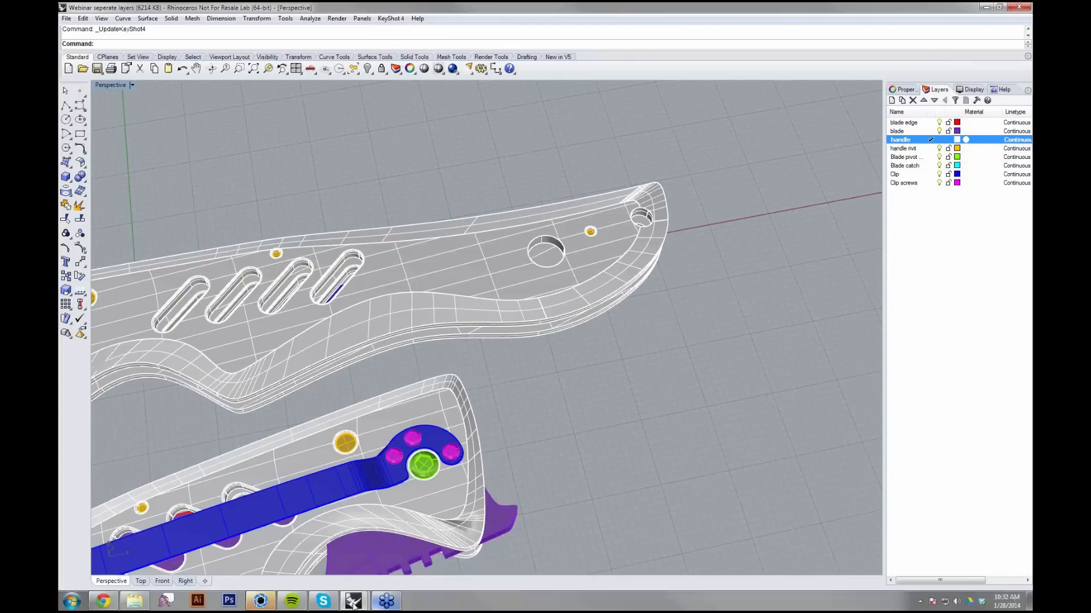
pyautogui.click(261, 601)
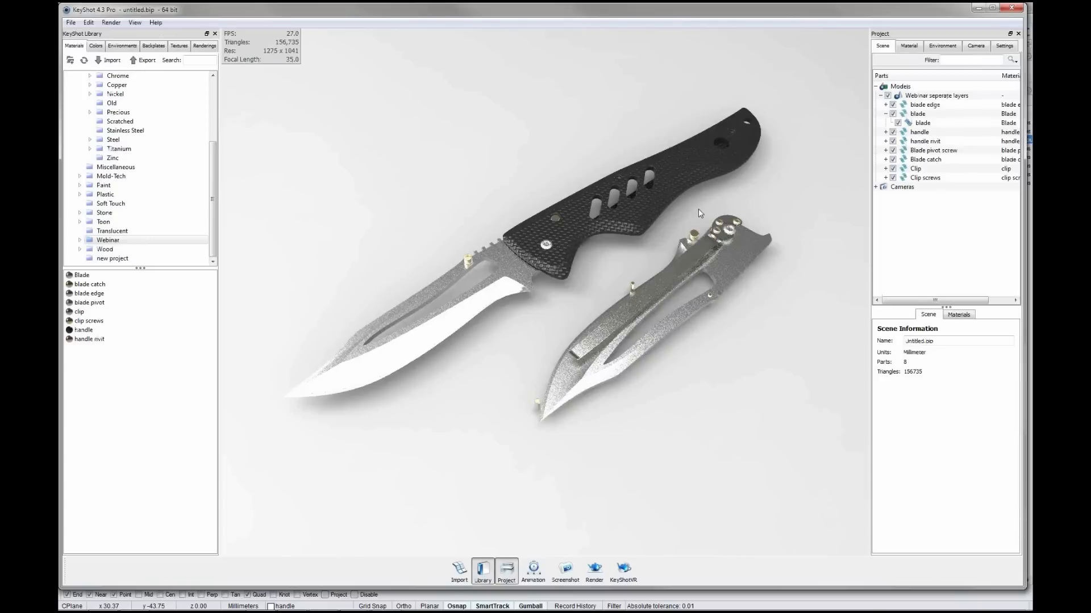
# - Examine the updated knife in KeyShot from several angles, including the new handle hole and the blade
pyautogui.moveTo(709, 188); pyautogui.dragTo(713, 179)
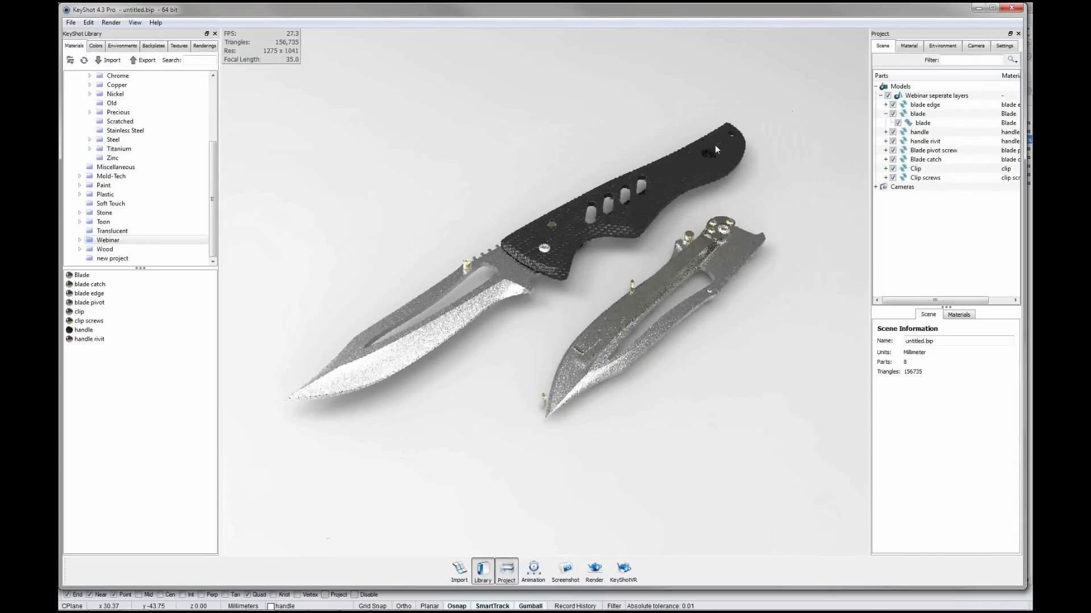
pyautogui.moveTo(682, 175); pyautogui.dragTo(529, 359, button='middle')
pyautogui.scroll(6, 653, 250)
pyautogui.moveTo(676, 244); pyautogui.dragTo(679, 260)
pyautogui.moveTo(679, 261); pyautogui.dragTo(583, 349, button='middle')
pyautogui.moveTo(640, 316); pyautogui.dragTo(638, 367)
pyautogui.scroll(-8, 591, 369)
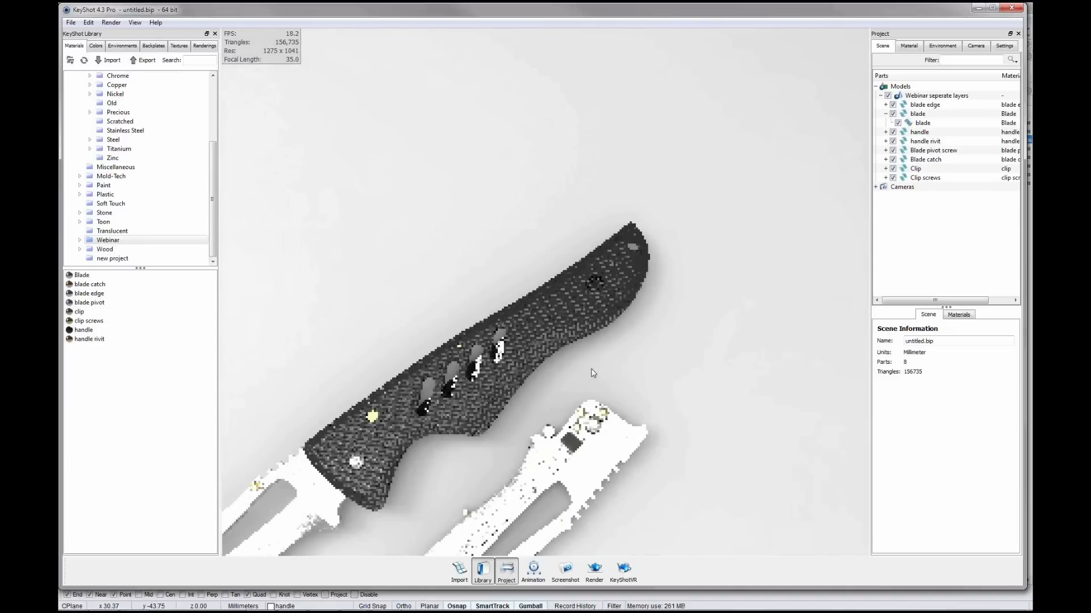
pyautogui.scroll(-3, 465, 411)
pyautogui.moveTo(476, 397); pyautogui.dragTo(721, 177)
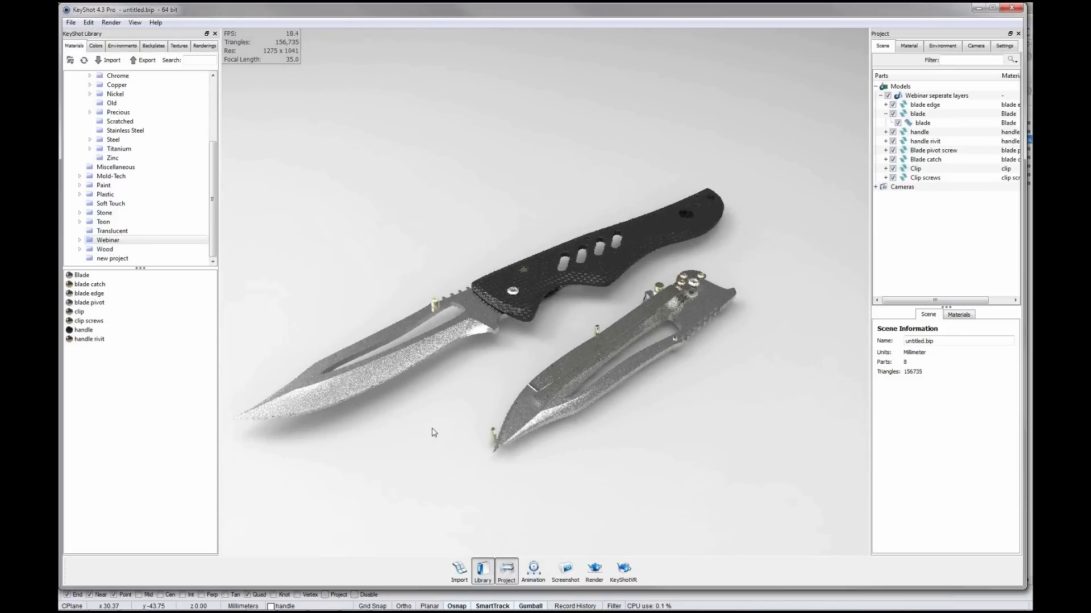
pyautogui.moveTo(434, 433); pyautogui.dragTo(417, 398)
pyautogui.click(408, 339)
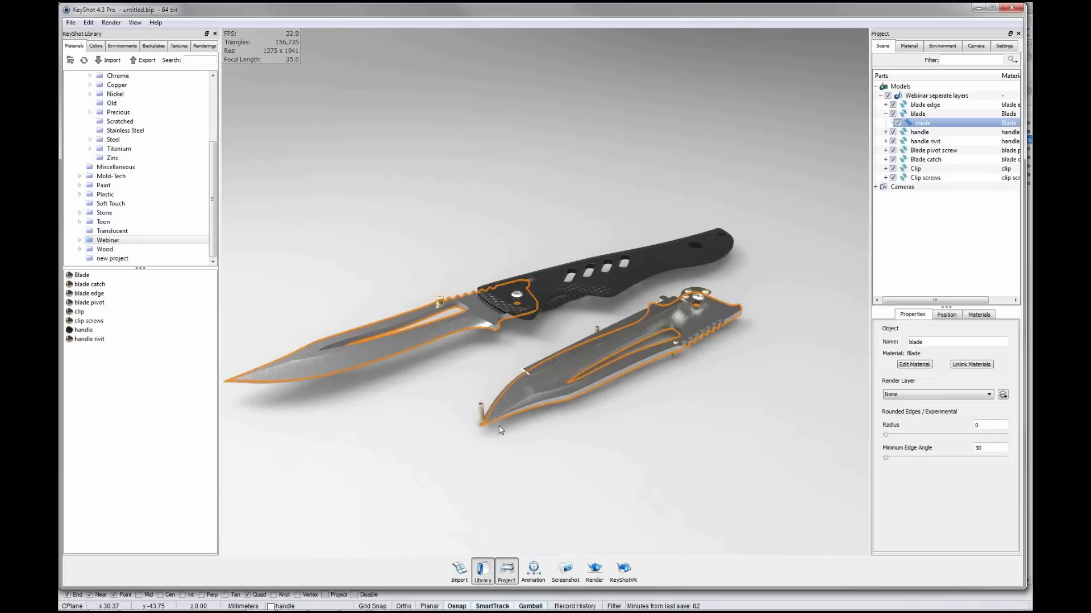
# - Switch back to Rhino and undo the handle hole edits back through the circle's extrusion
pyautogui.click(980, 8)
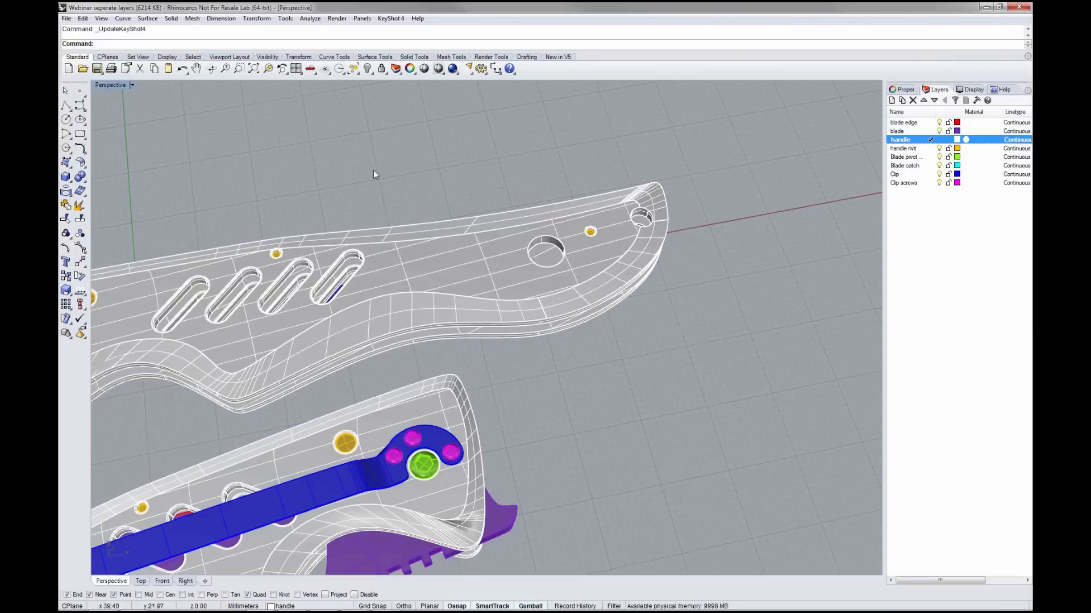
pyautogui.hotkey('ctrl', 'a')
pyautogui.press('Escape')
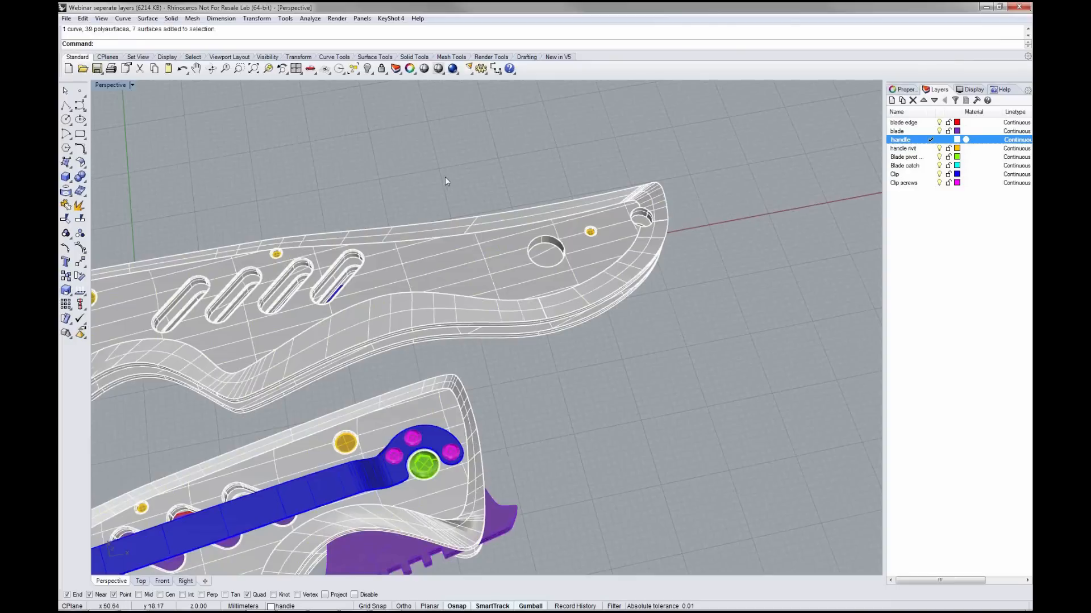
pyautogui.hotkey('ctrl', 'z')
pyautogui.hotkey('ctrl', 'z')
pyautogui.hotkey('ctrl', 'z')
pyautogui.hotkey('ctrl', 'z')
pyautogui.hotkey('ctrl', 'z')
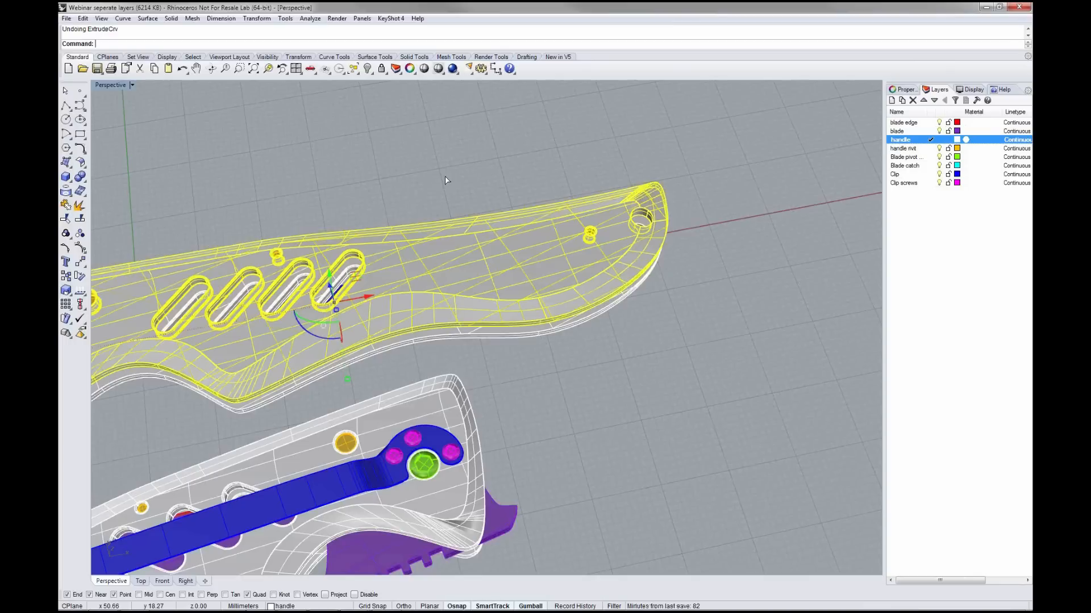
# - Select all knife geometry, update the KeyShot scene with it and switch to KeyShot
pyautogui.hotkey('ctrl', 'a')
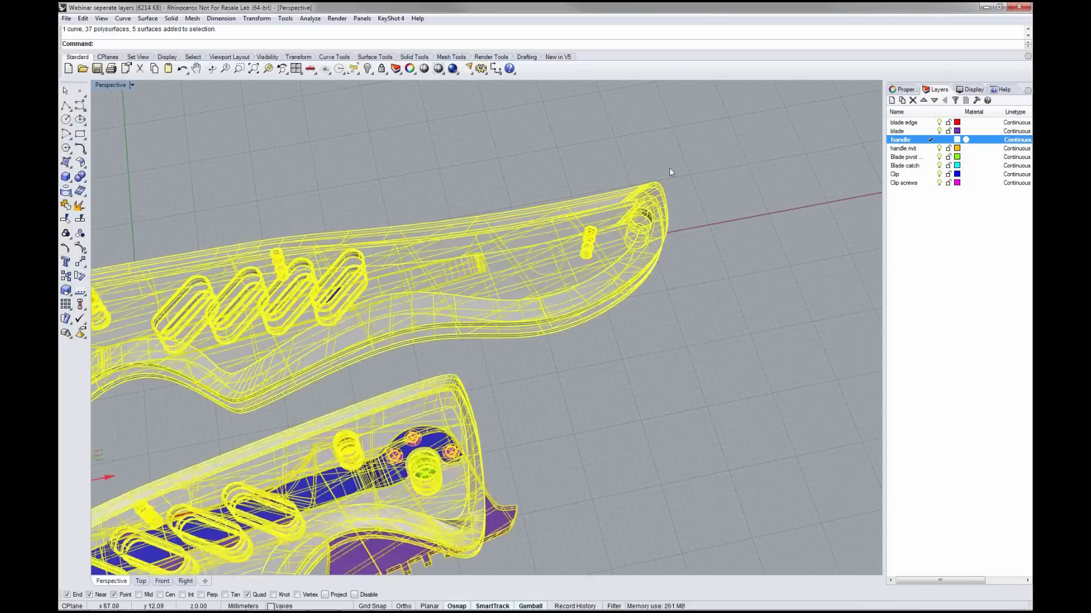
pyautogui.click(387, 19)
pyautogui.click(409, 53)
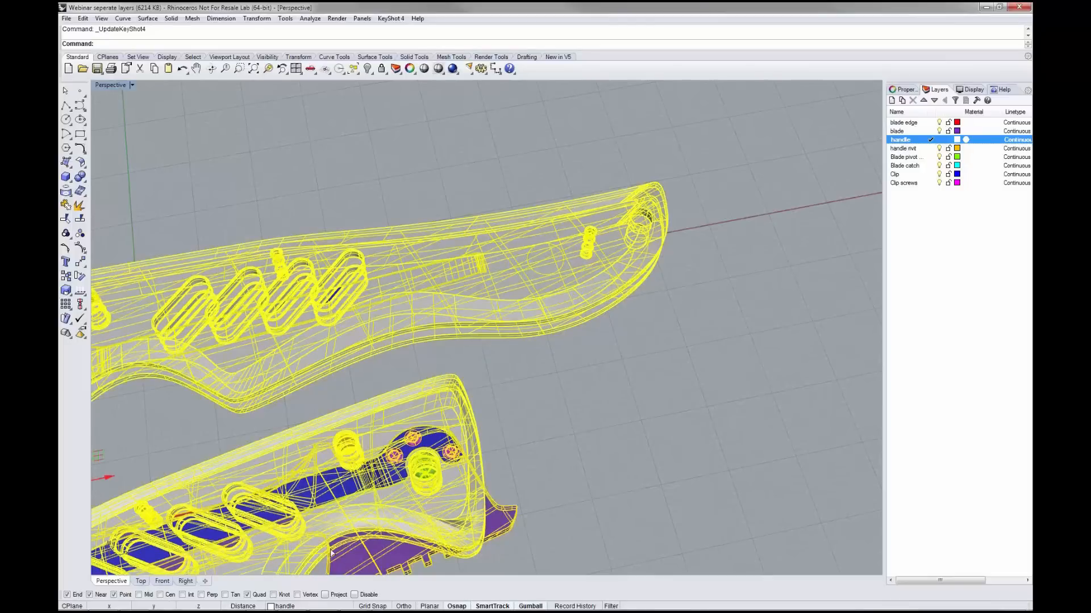
pyautogui.moveTo(280, 604)
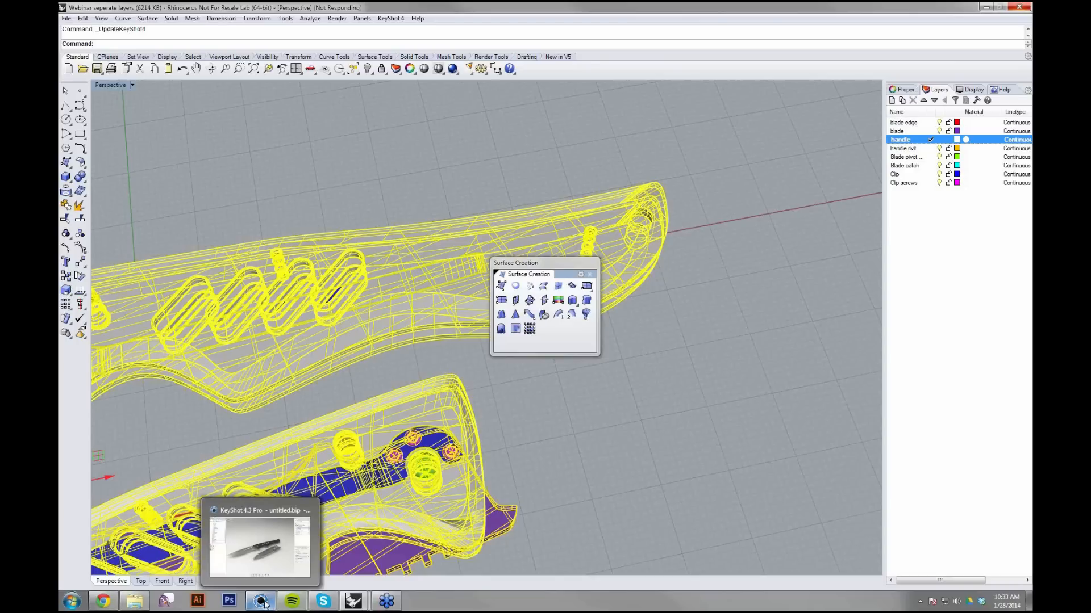
pyautogui.click(262, 601)
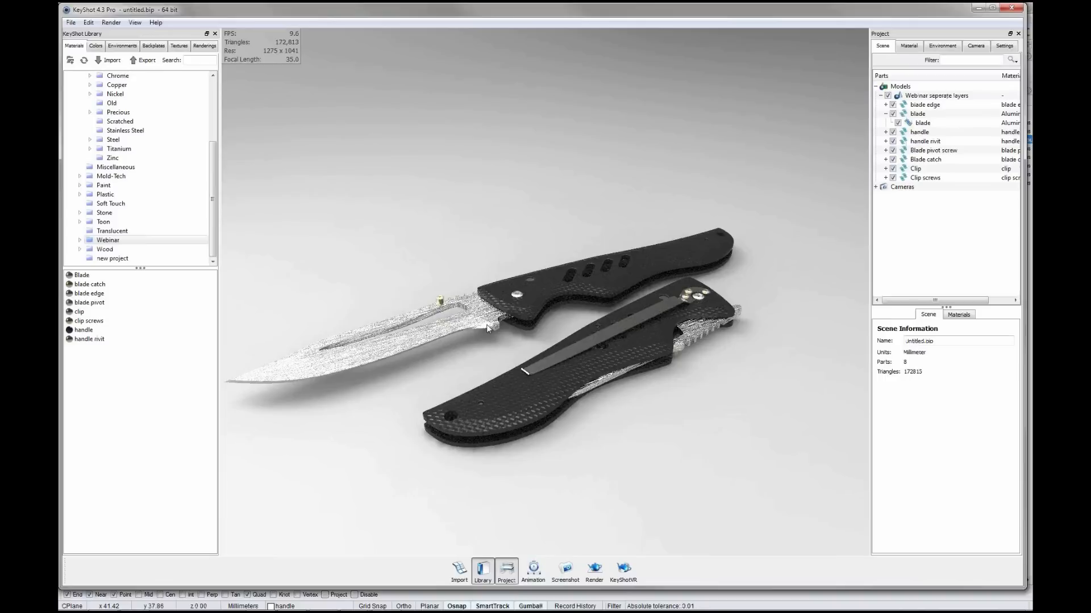
# - Return to Rhino, deselect the knife geometry and close the floating Surface Creation tools
pyautogui.click(975, 9)
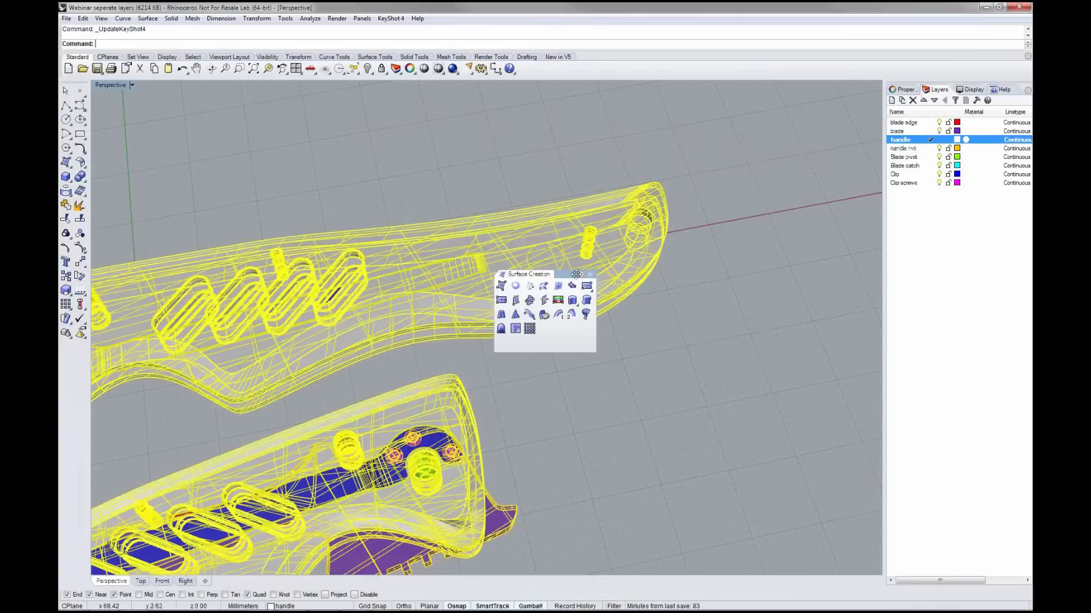
pyautogui.click(421, 289)
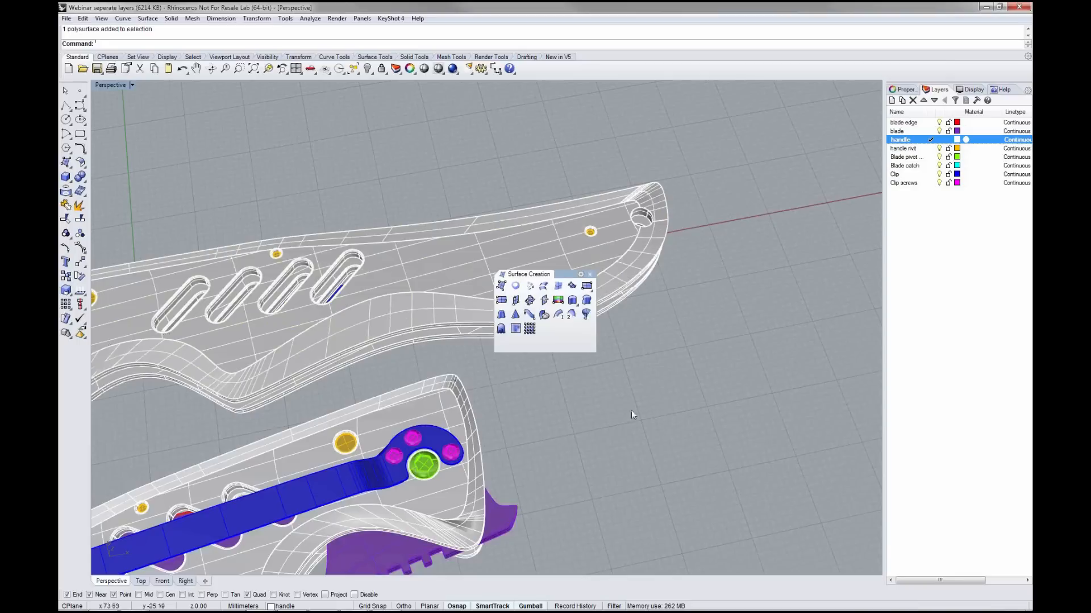
pyautogui.click(590, 275)
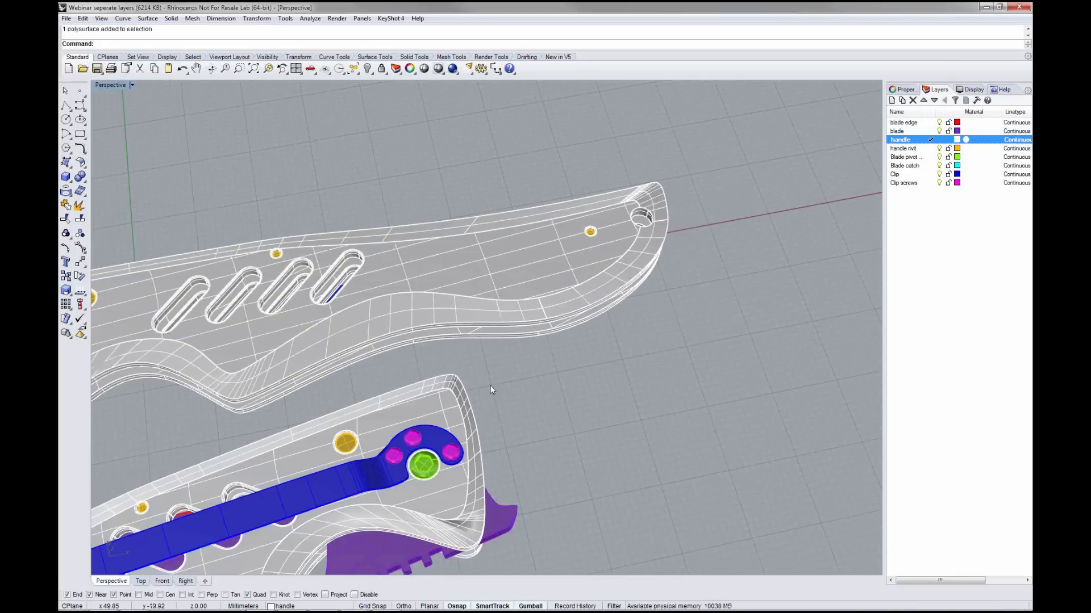
# - Examine the open knife's upper and lower handle halves by selecting each as a separate polysurface
pyautogui.moveTo(493, 379); pyautogui.dragTo(702, 377, button='right')
pyautogui.keyDown('shift'); pyautogui.moveTo(565, 449); pyautogui.dragTo(616, 435, button='right'); pyautogui.keyUp('shift')
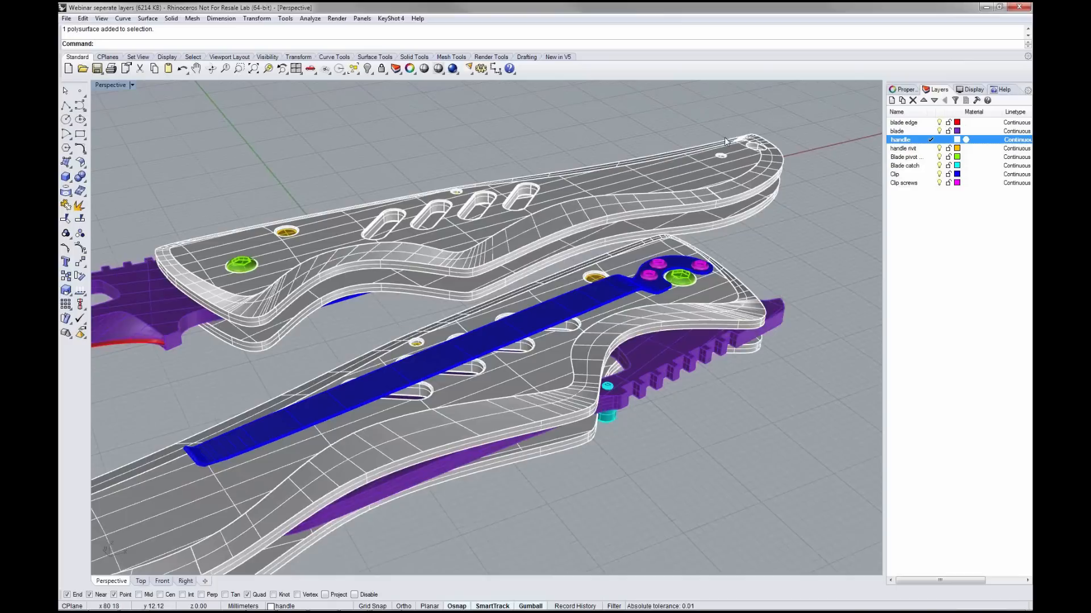
pyautogui.click(660, 178)
pyautogui.click(752, 217)
pyautogui.click(764, 178)
pyautogui.click(770, 196)
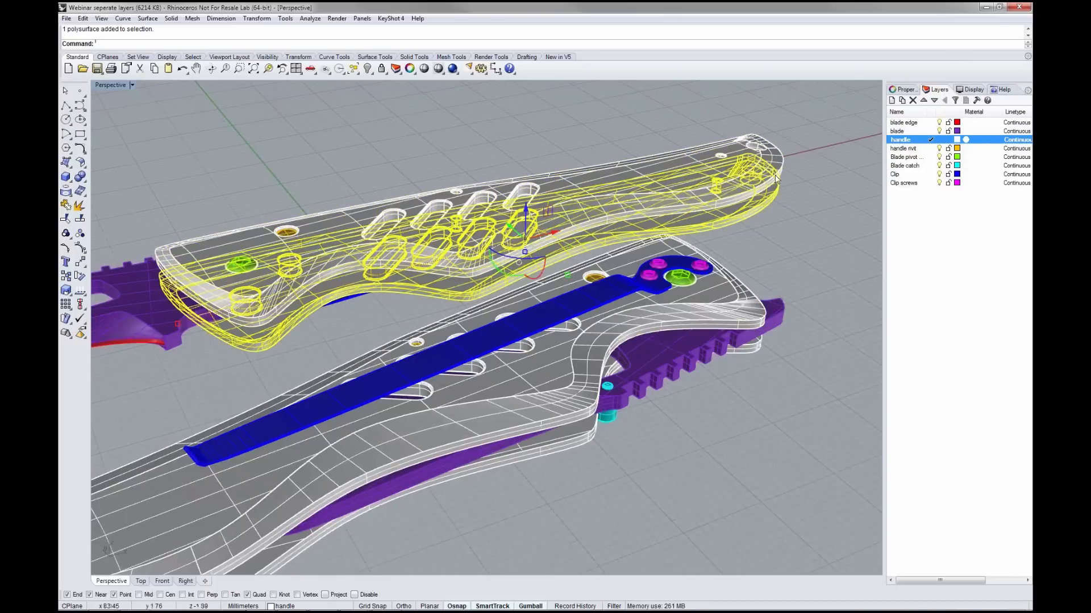
pyautogui.click(786, 154)
pyautogui.click(766, 203)
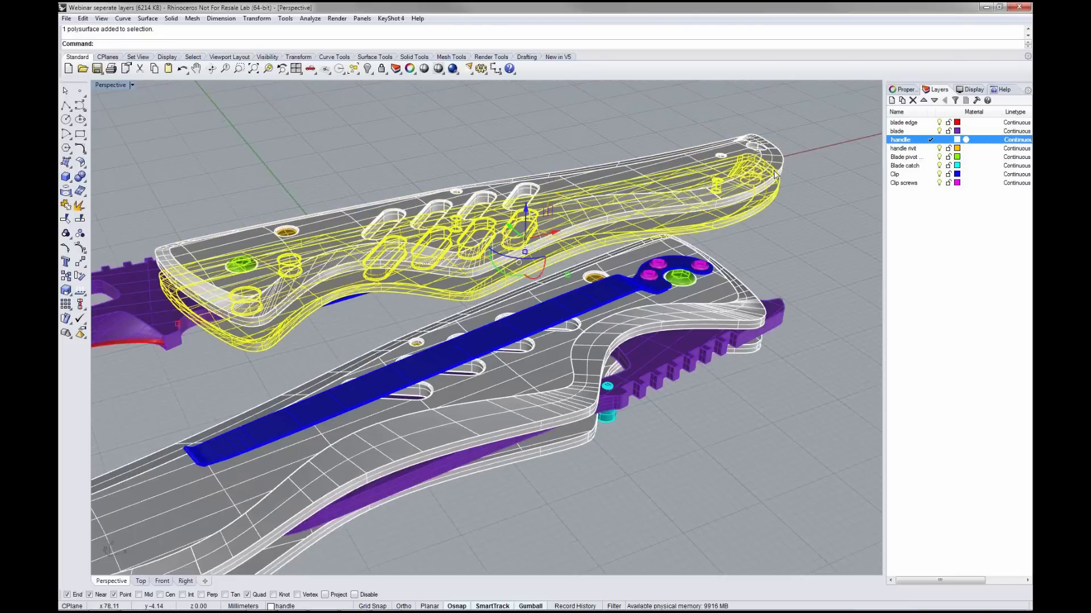
pyautogui.click(773, 170)
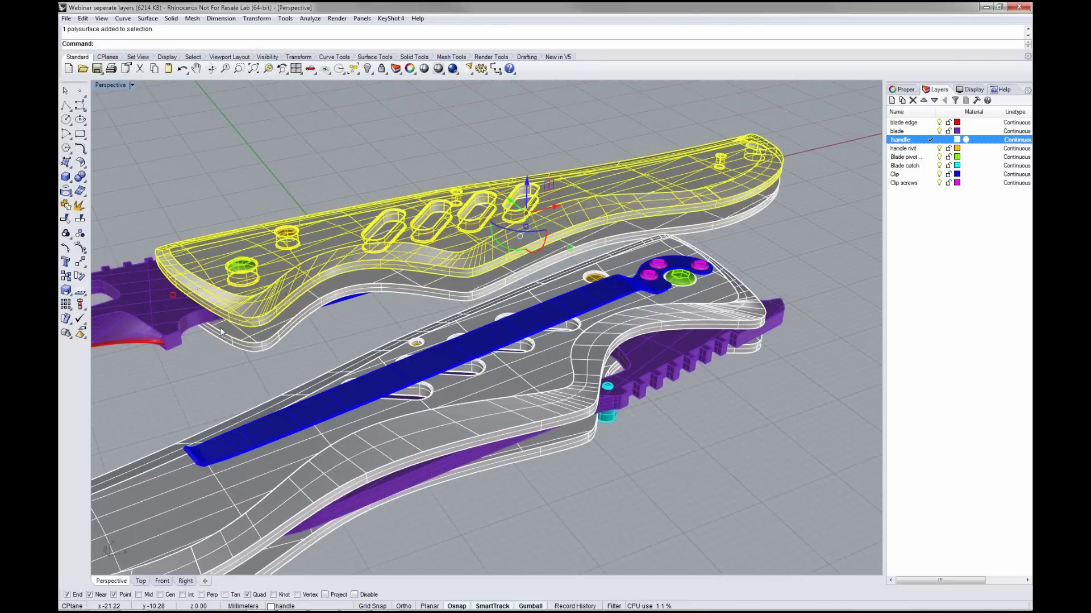
pyautogui.click(236, 264)
pyautogui.press('Escape')
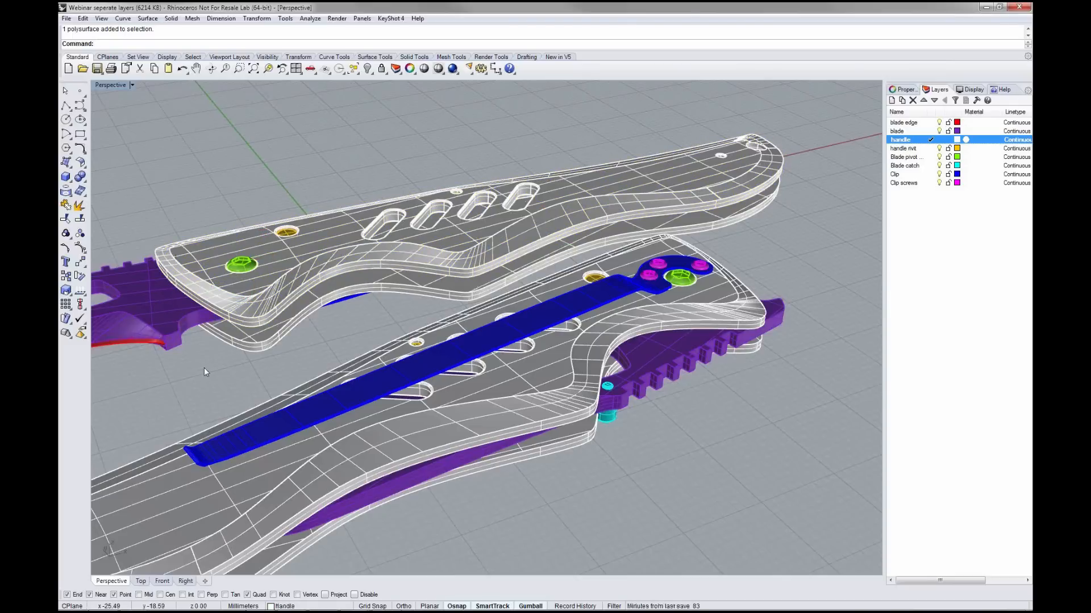
pyautogui.click(602, 203)
pyautogui.click(608, 135)
pyautogui.click(652, 182)
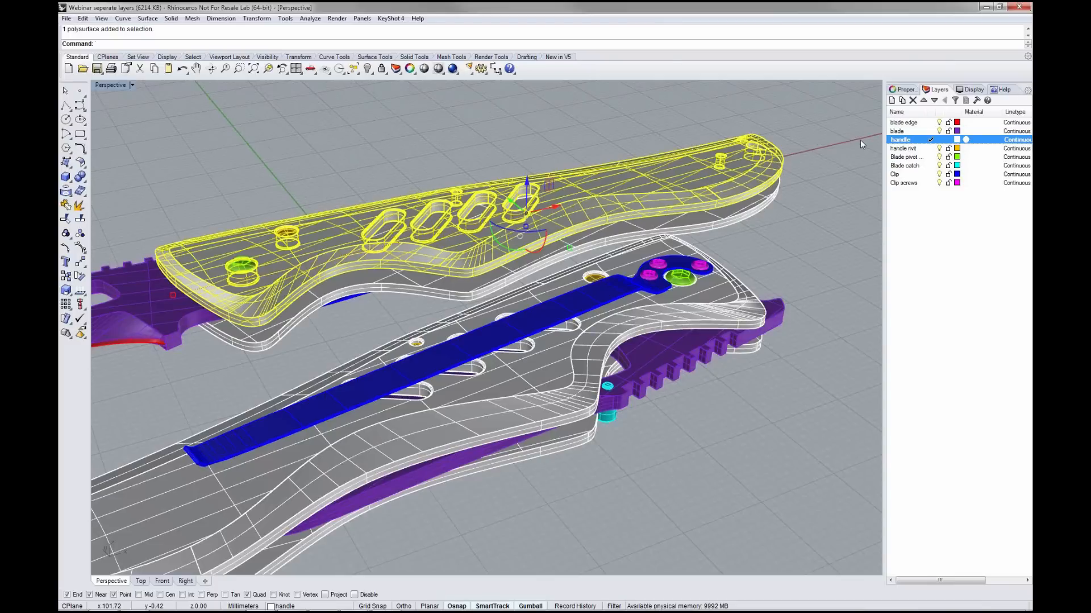
pyautogui.click(630, 139)
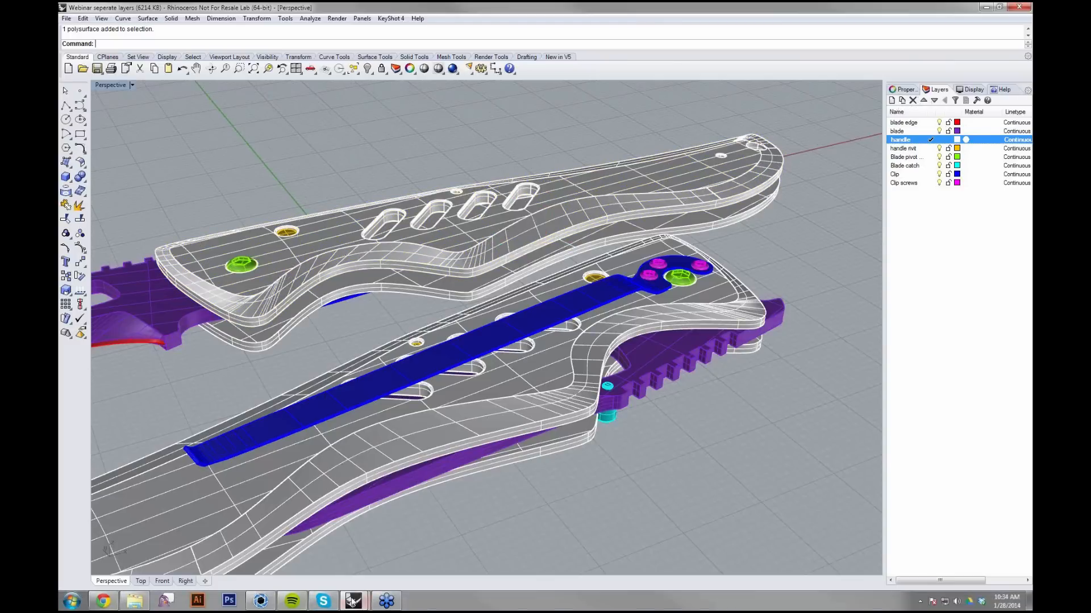
# - Switch to the single-layer Rhino knife file and inspect the open blade's layer and object properties
pyautogui.click(351, 602)
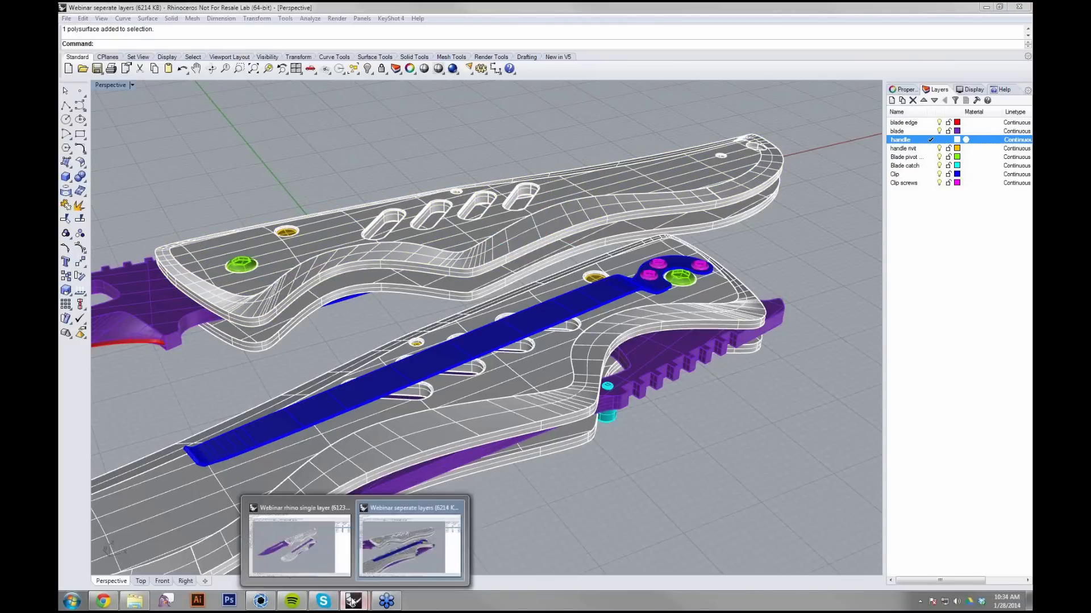
pyautogui.click(323, 558)
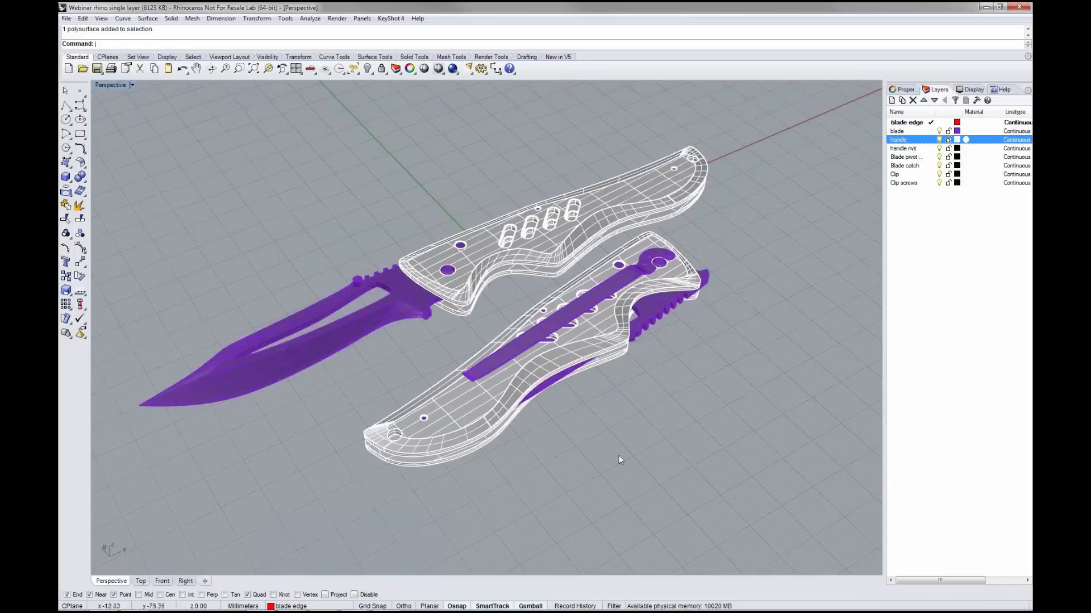
pyautogui.click(372, 323)
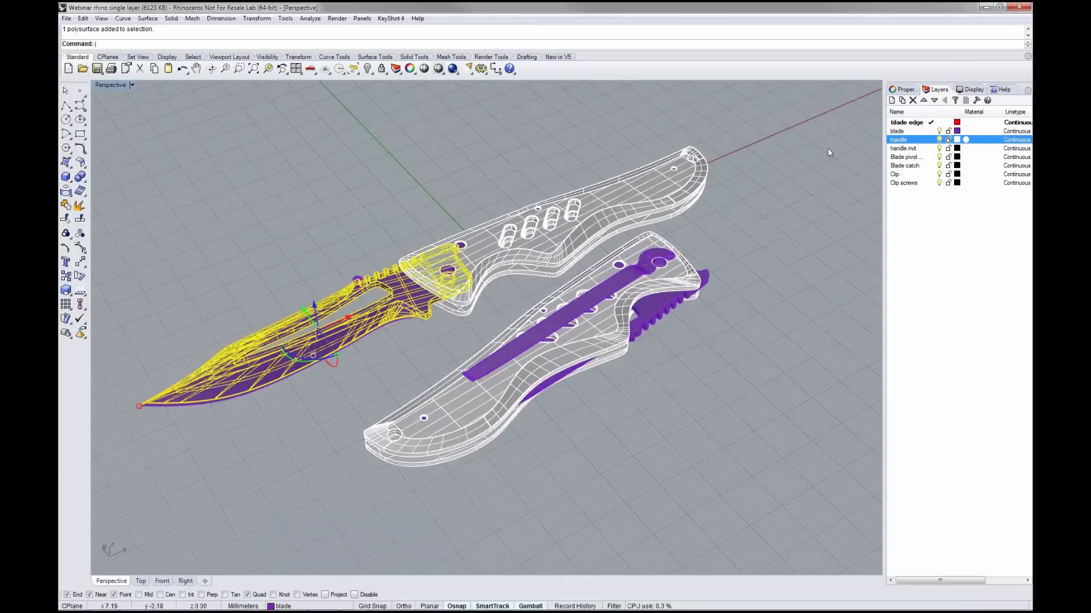
pyautogui.click(899, 132)
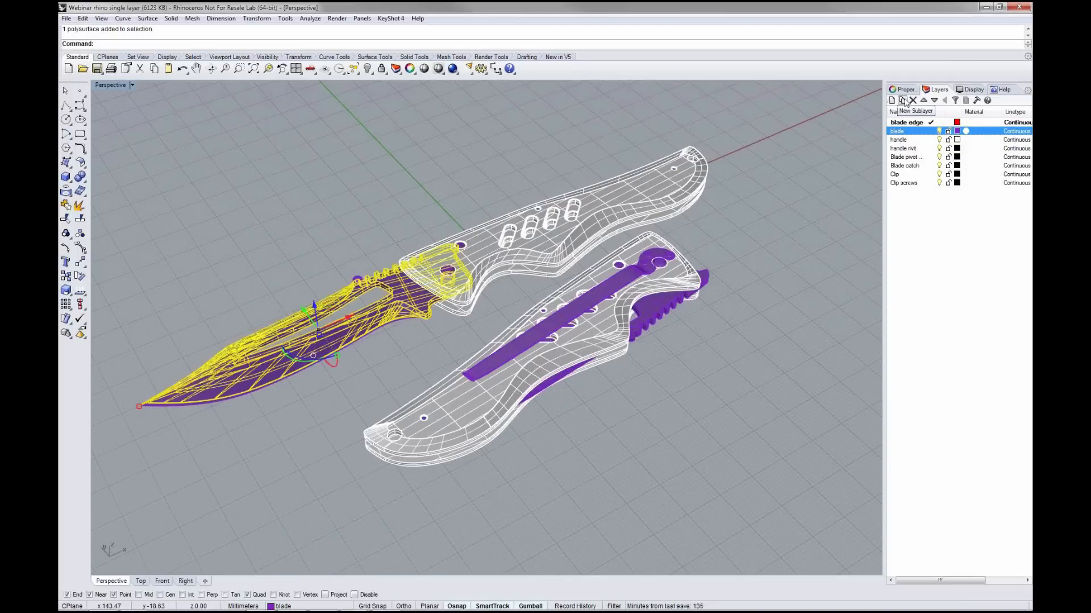
pyautogui.click(902, 91)
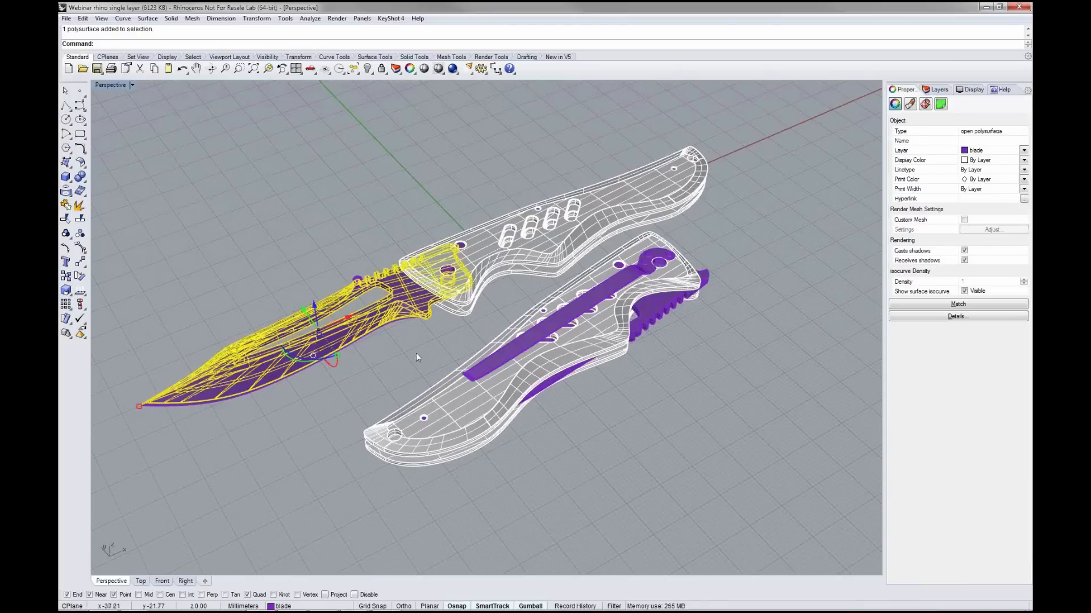
# - Set the open knife blade's display color to Red as an object override, then deselect it
pyautogui.click(430, 291)
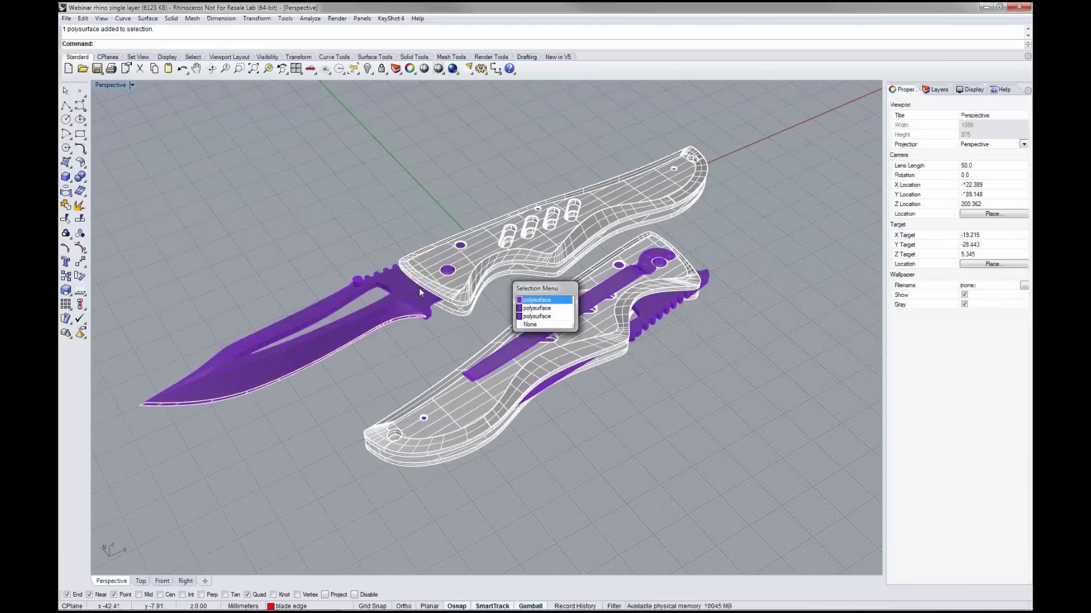
pyautogui.click(528, 287)
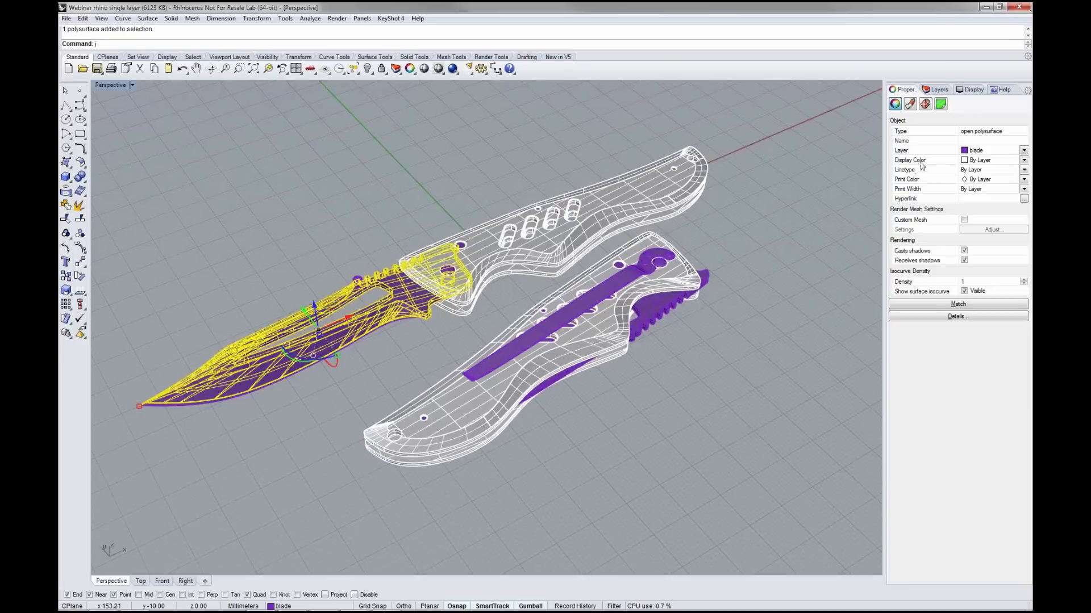
pyautogui.click(1023, 161)
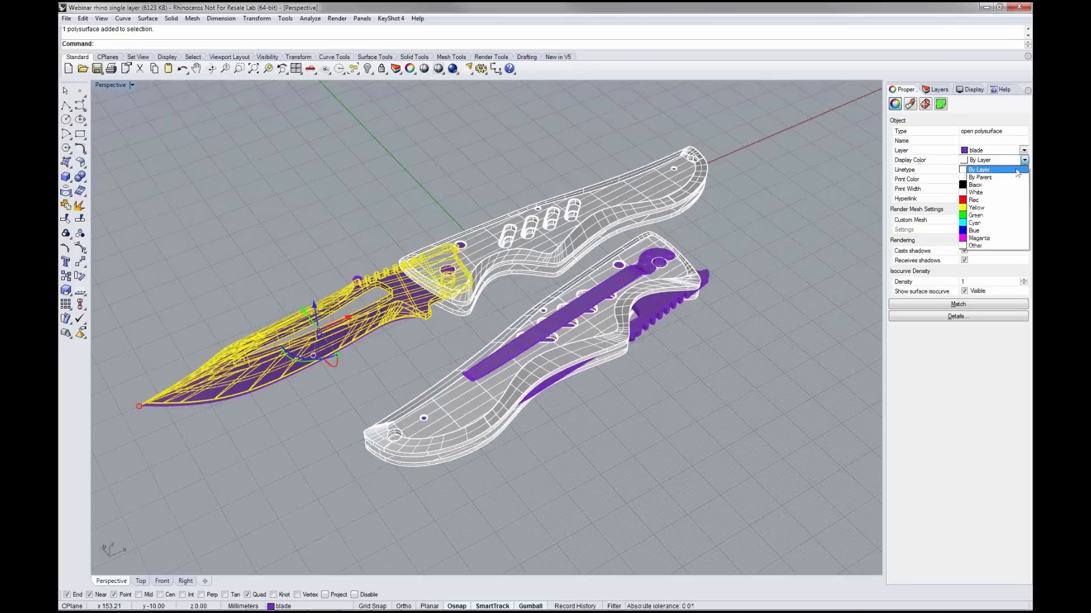
pyautogui.click(1005, 201)
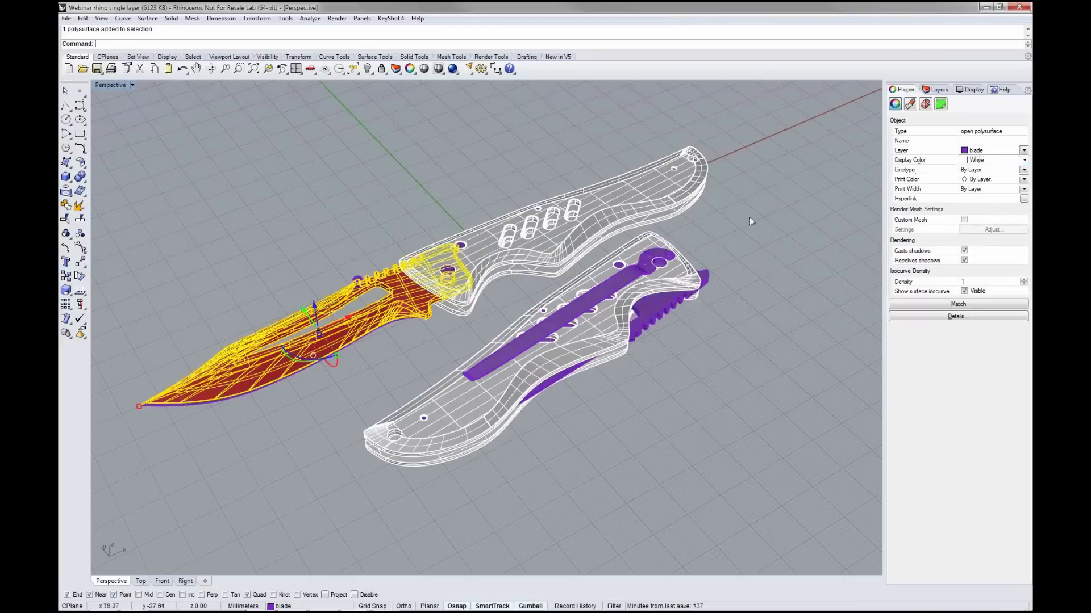
pyautogui.click(749, 217)
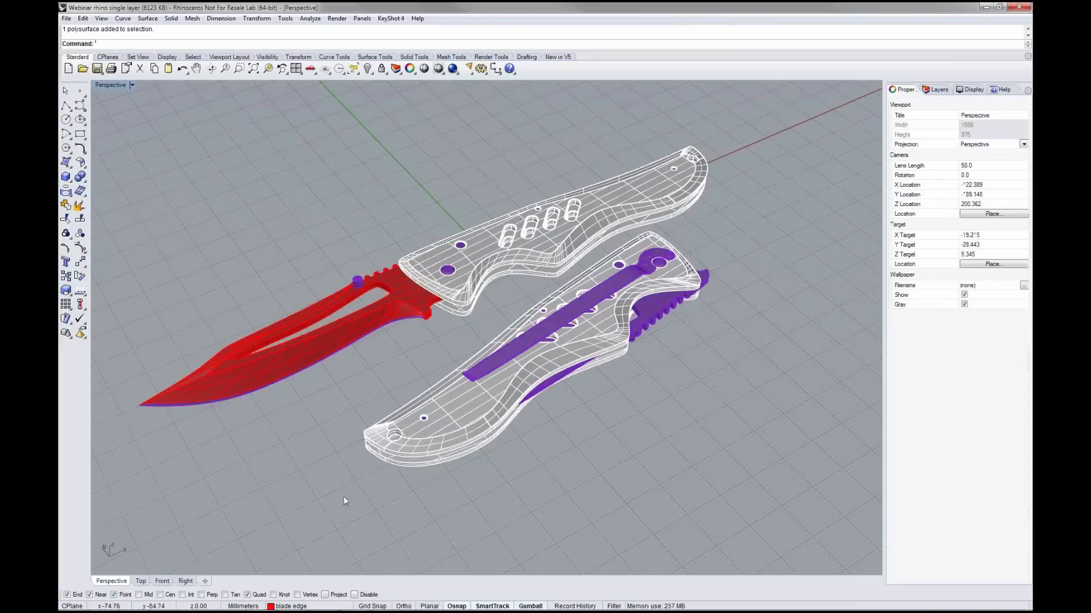
# - Switch to KeyShot and close the textured separate-layers knife scene, discarding its changes
pyautogui.click(267, 602)
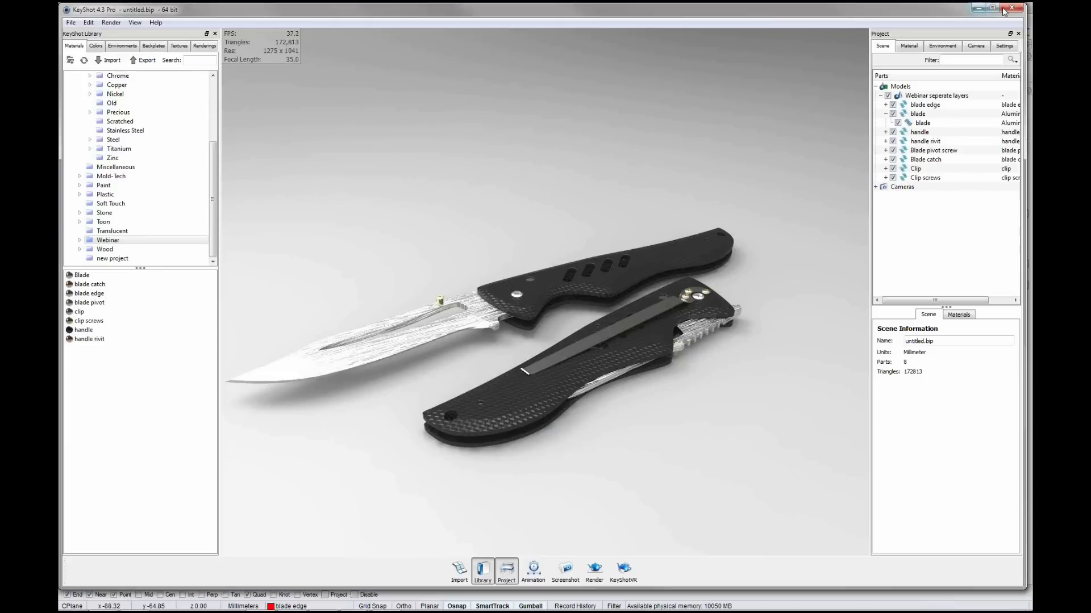
pyautogui.click(1004, 12)
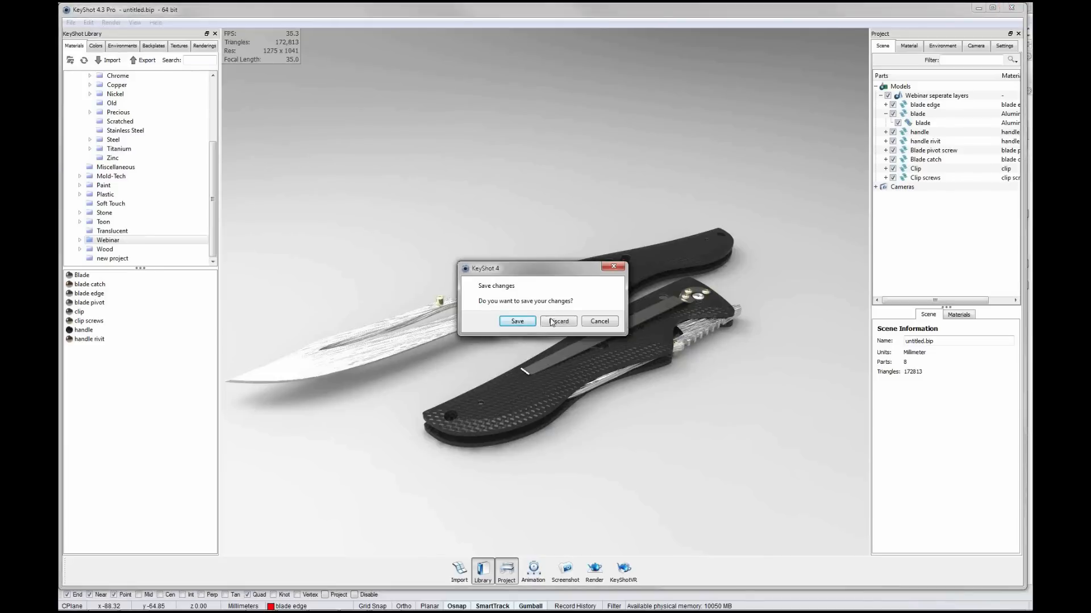
pyautogui.click(558, 321)
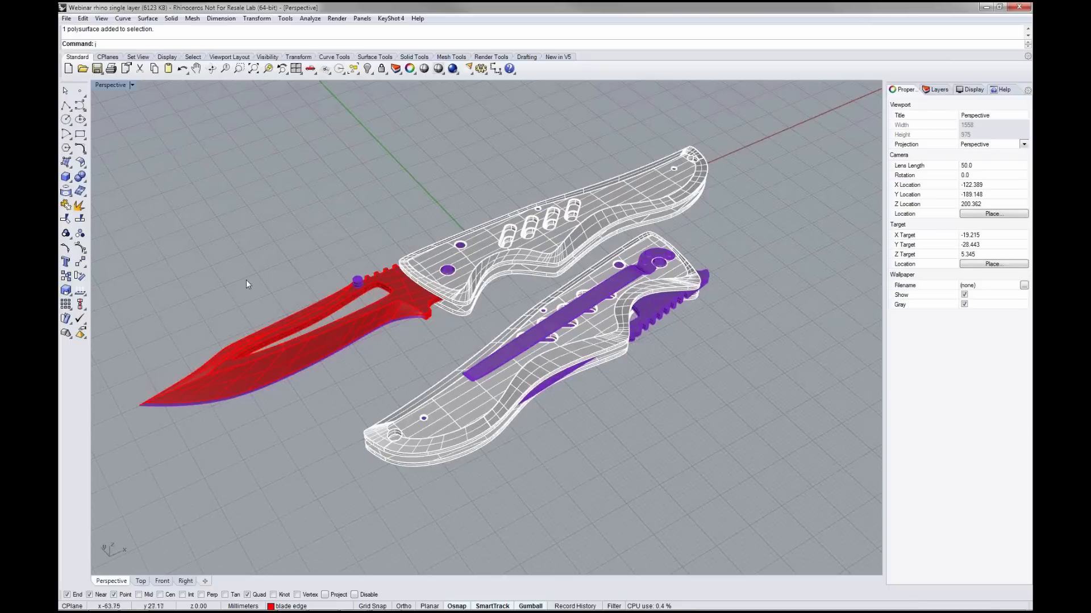
# - Send the single-layer knife from Rhino to KeyShot with Render and frame both knives from a raised angle
pyautogui.click(390, 305)
pyautogui.click(380, 197)
pyautogui.click(391, 18)
pyautogui.click(401, 31)
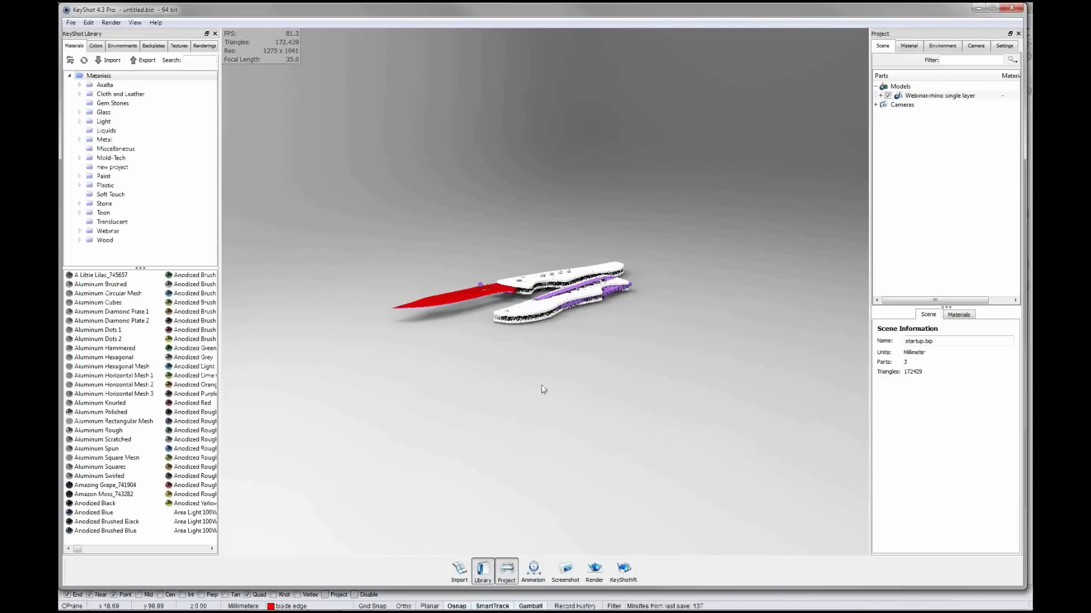
pyautogui.moveTo(491, 306); pyautogui.dragTo(448, 359)
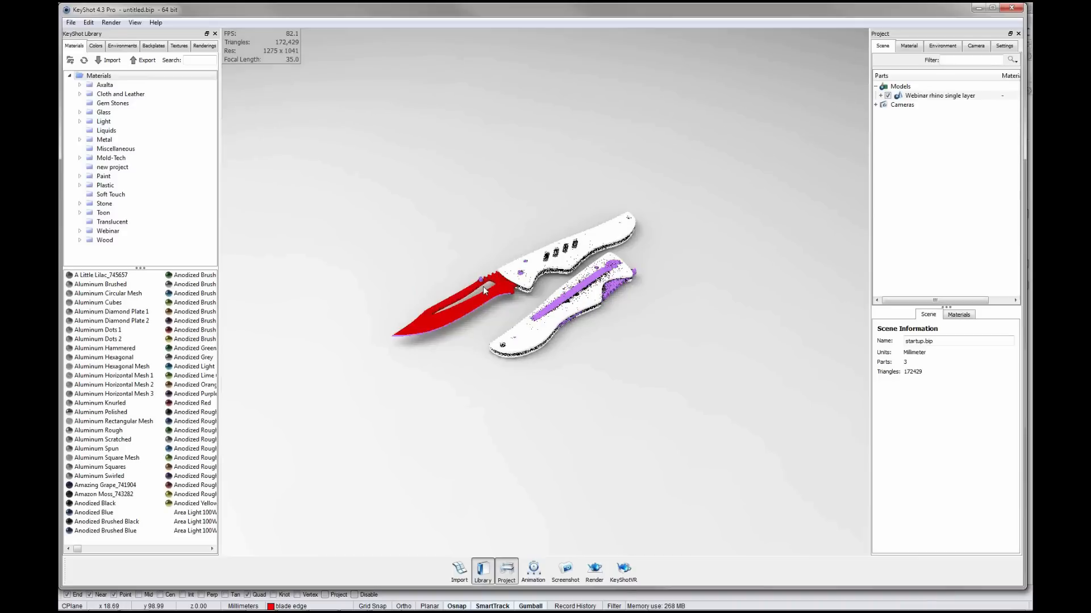
pyautogui.scroll(6, 448, 358)
# - Examine the red blade part and its parent blade group in the KeyShot scene tree
pyautogui.click(456, 274)
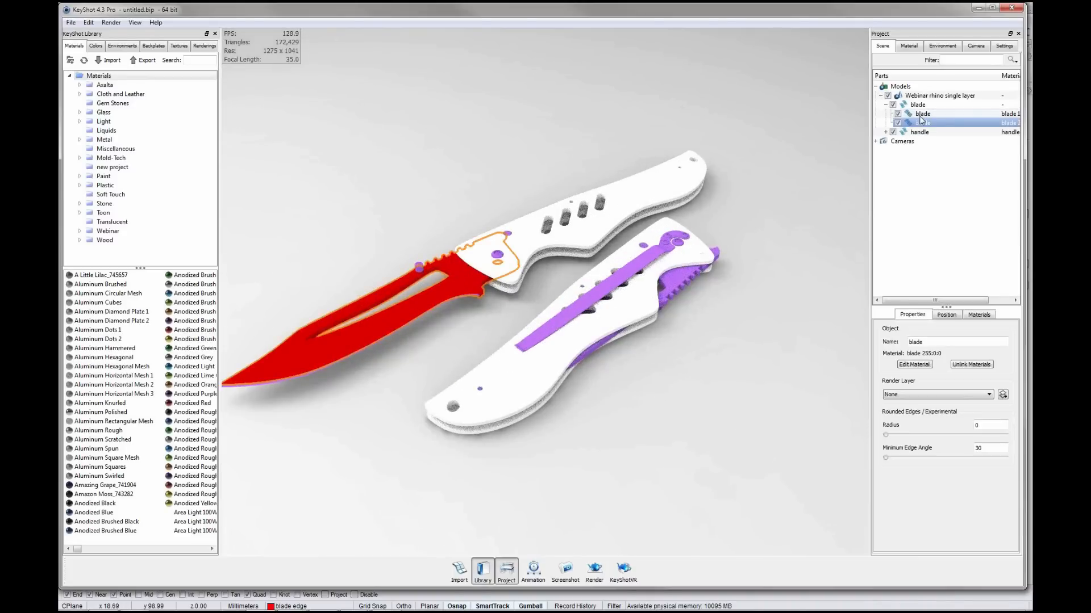
pyautogui.click(923, 106)
pyautogui.click(722, 387)
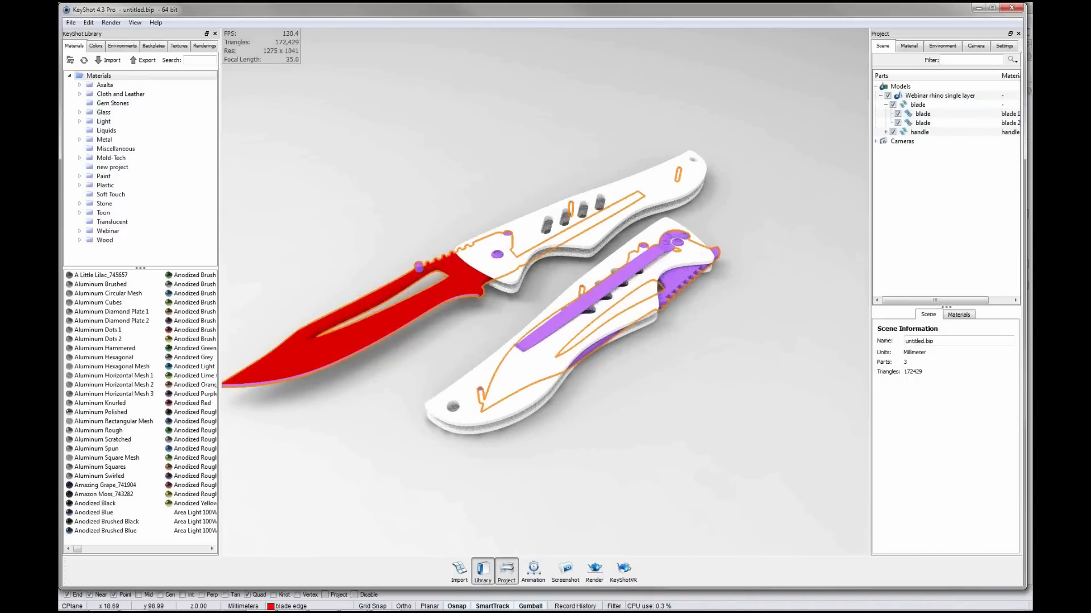
# - Return to the single-layer Rhino file and examine the open blade's layer and display color in its object properties
pyautogui.moveTo(288, 608)
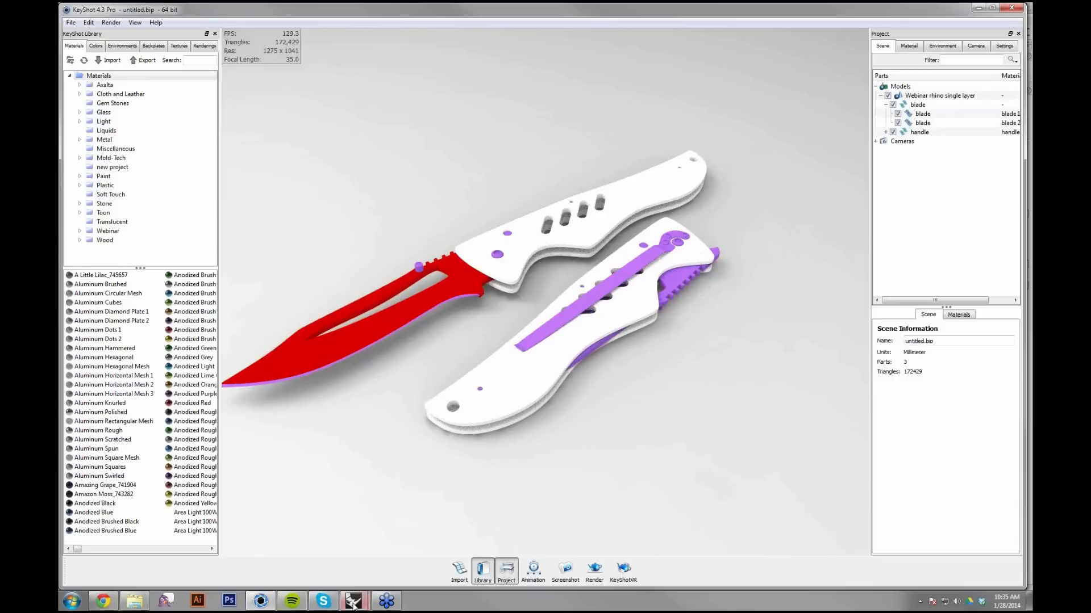
pyautogui.moveTo(353, 602)
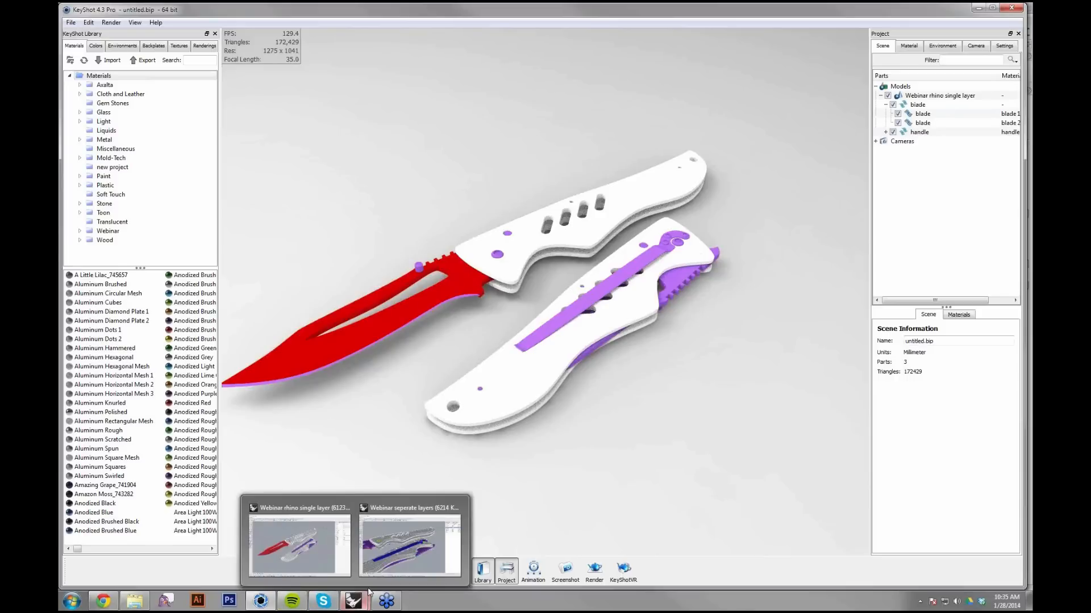
pyautogui.click(286, 558)
pyautogui.moveTo(430, 405); pyautogui.dragTo(430, 400)
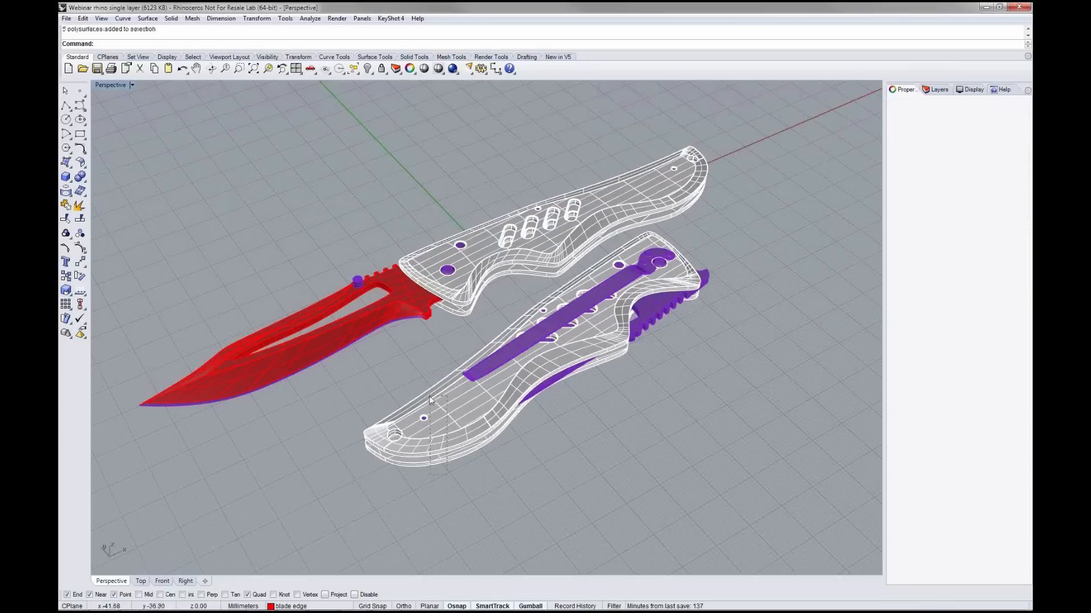
pyautogui.click(307, 358)
pyautogui.press('Escape')
pyautogui.click(306, 357)
pyautogui.click(625, 436)
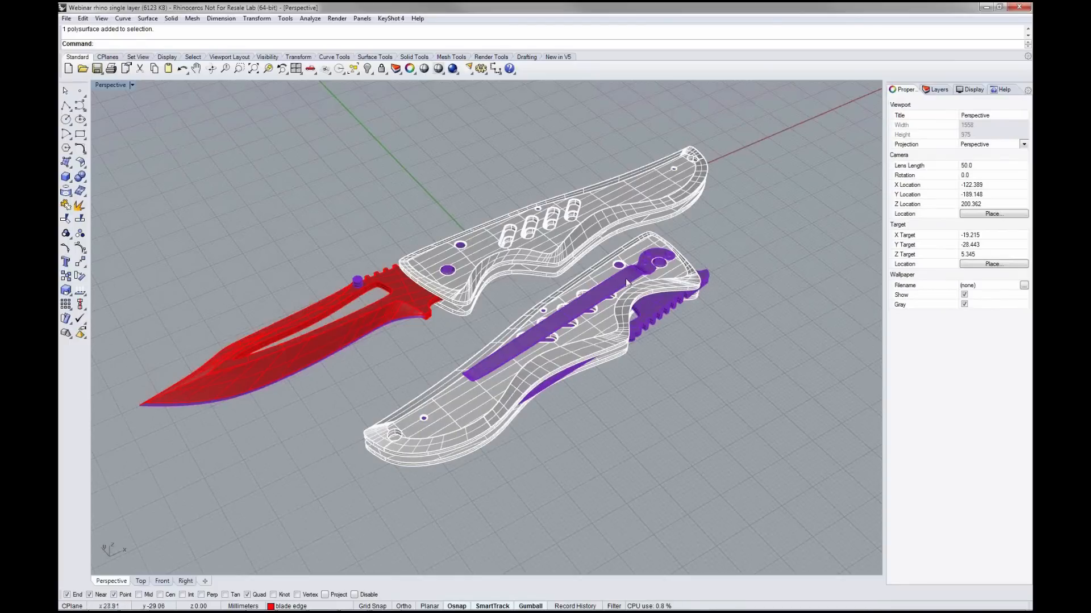
pyautogui.click(540, 329)
pyautogui.click(365, 312)
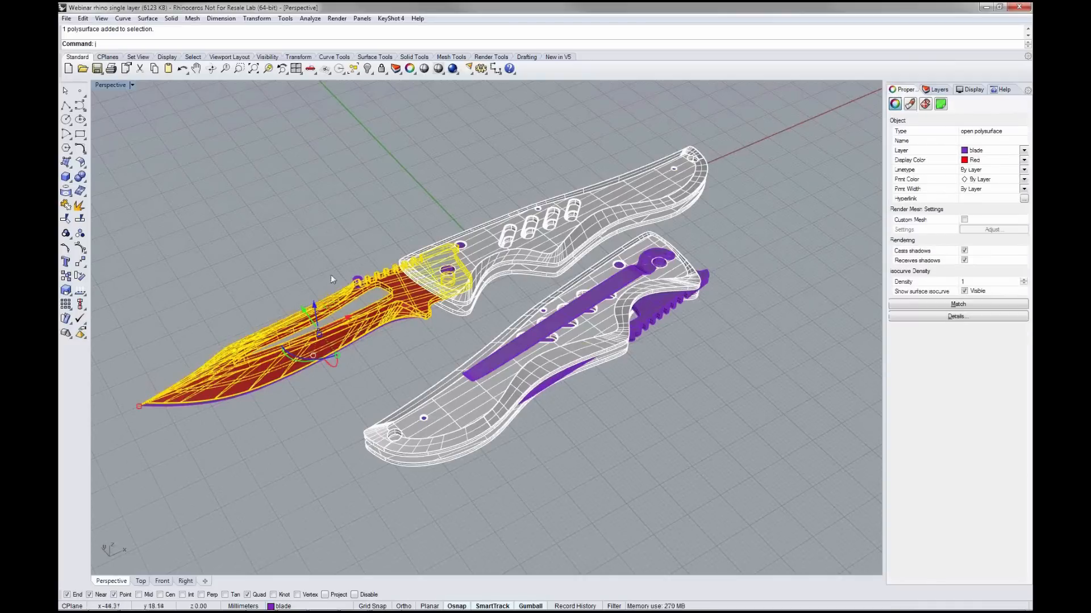
pyautogui.click(413, 335)
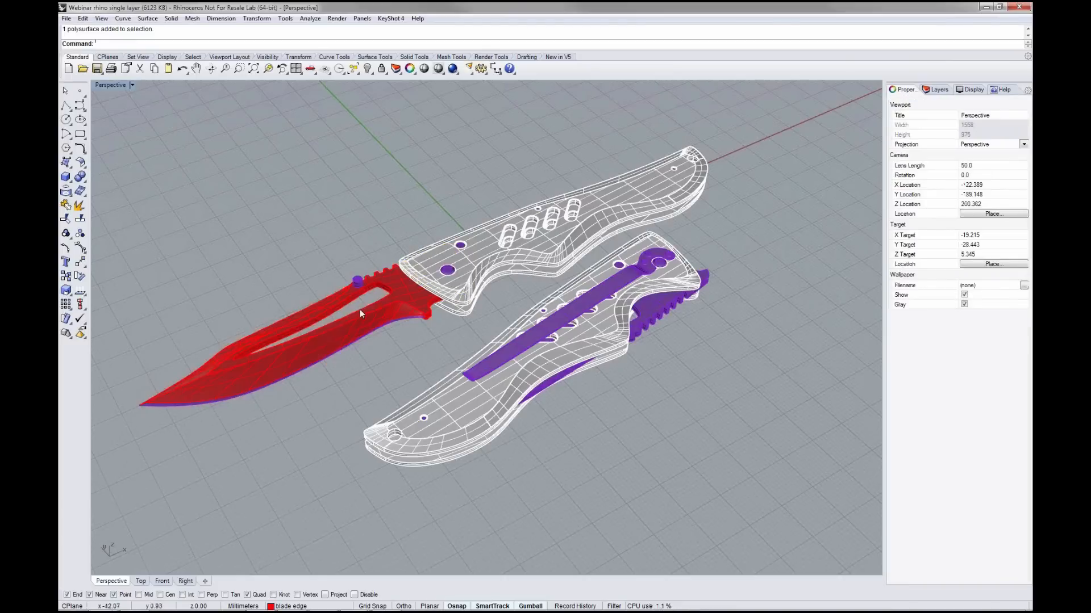
pyautogui.click(394, 311)
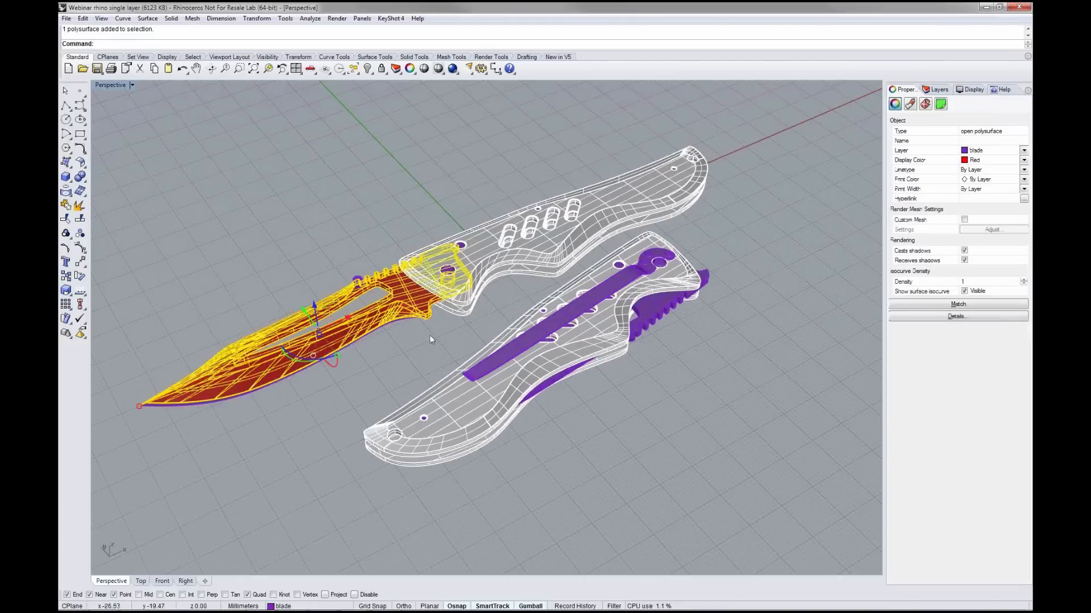
# - Assign the open blade's material by Object and set the material's color to Orange
pyautogui.click(910, 104)
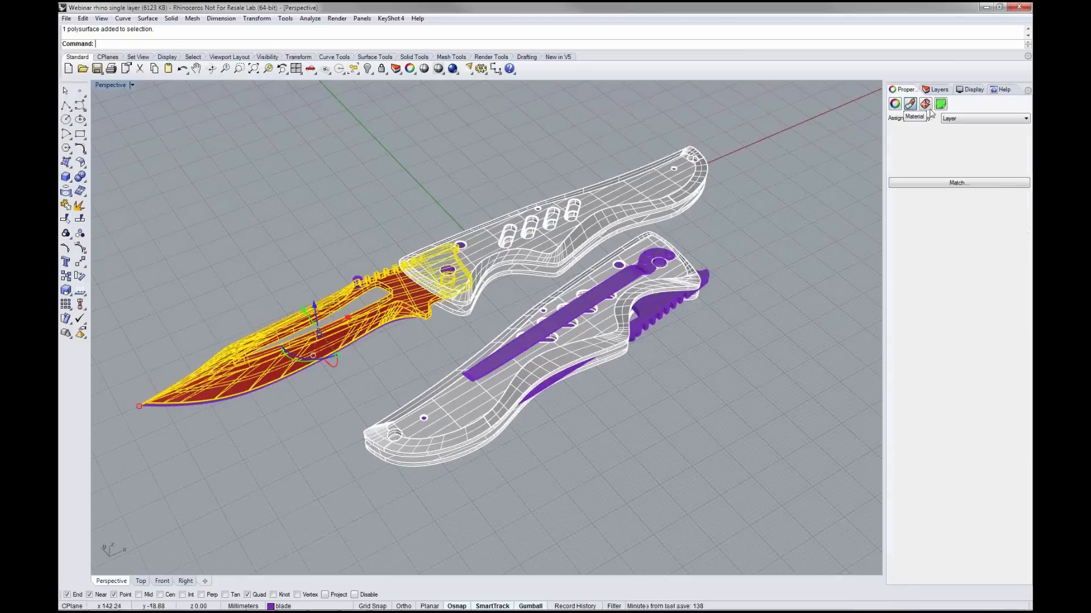
pyautogui.click(957, 118)
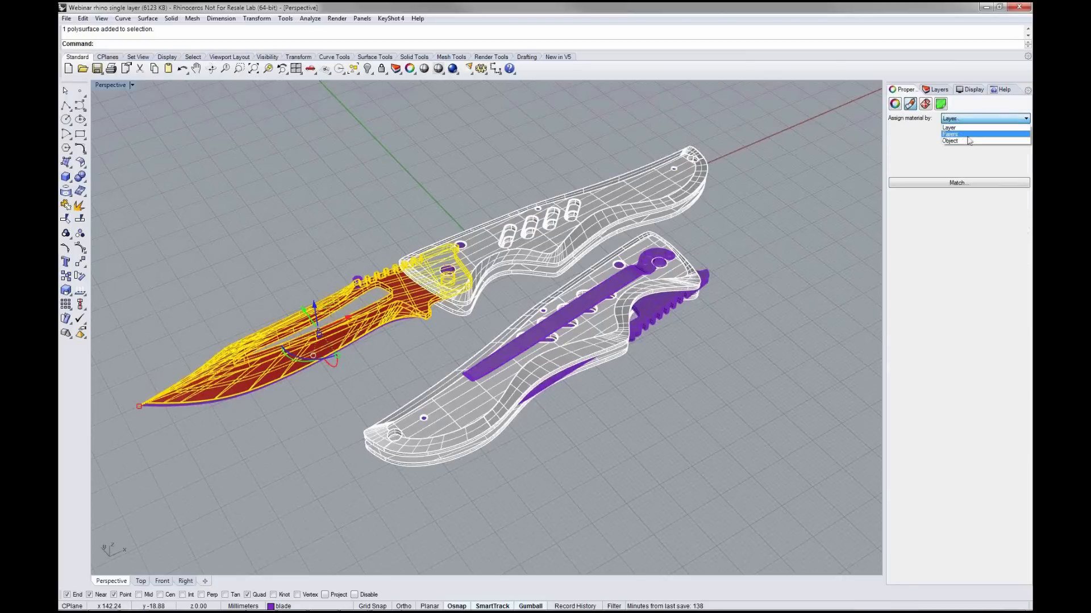
pyautogui.click(969, 141)
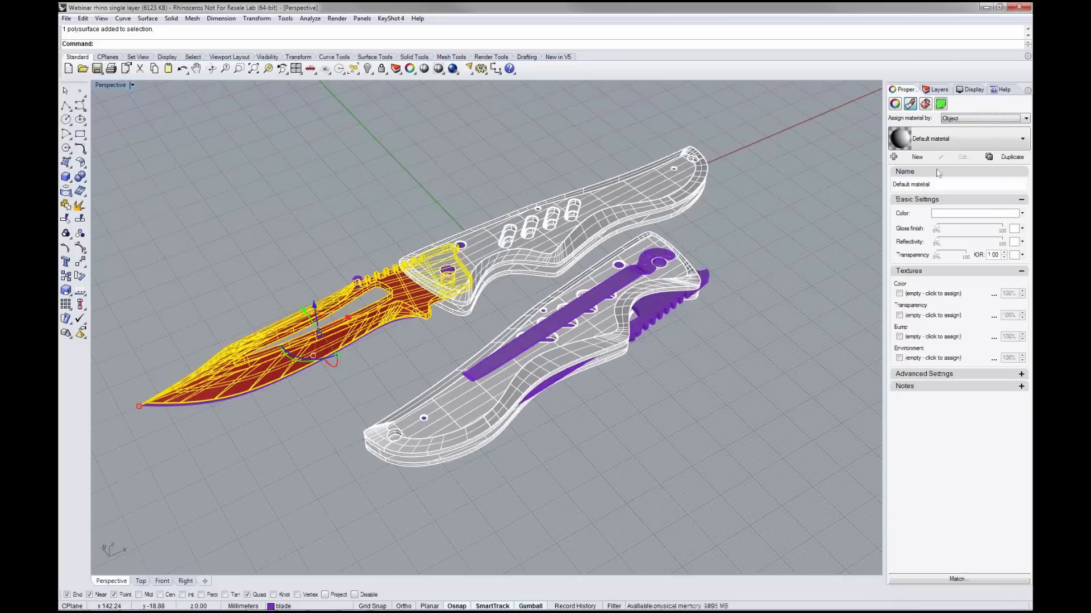
pyautogui.click(998, 142)
pyautogui.click(957, 163)
pyautogui.click(955, 219)
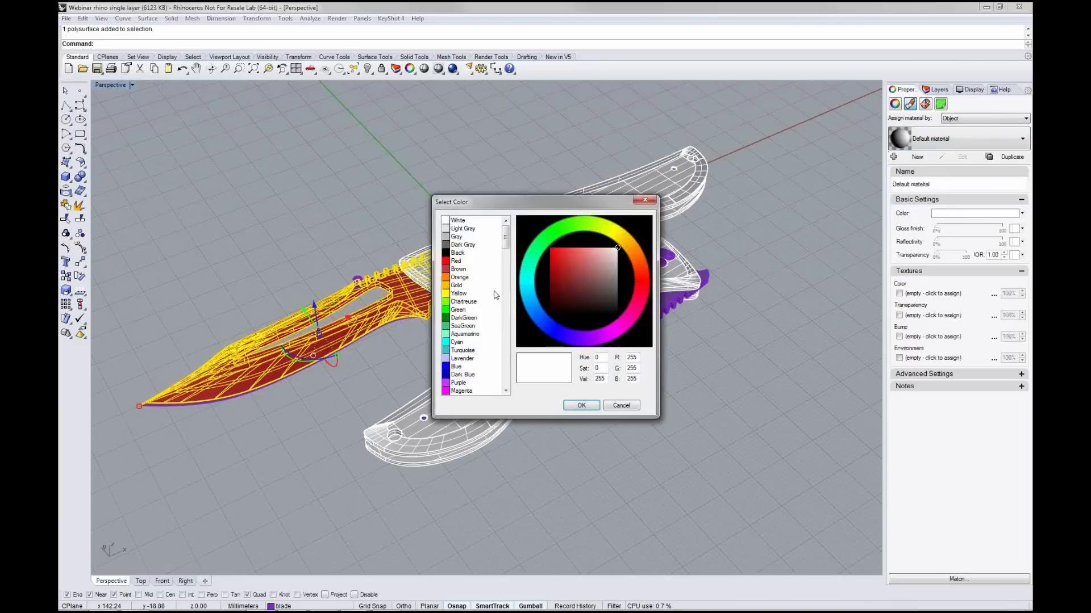
pyautogui.click(460, 277)
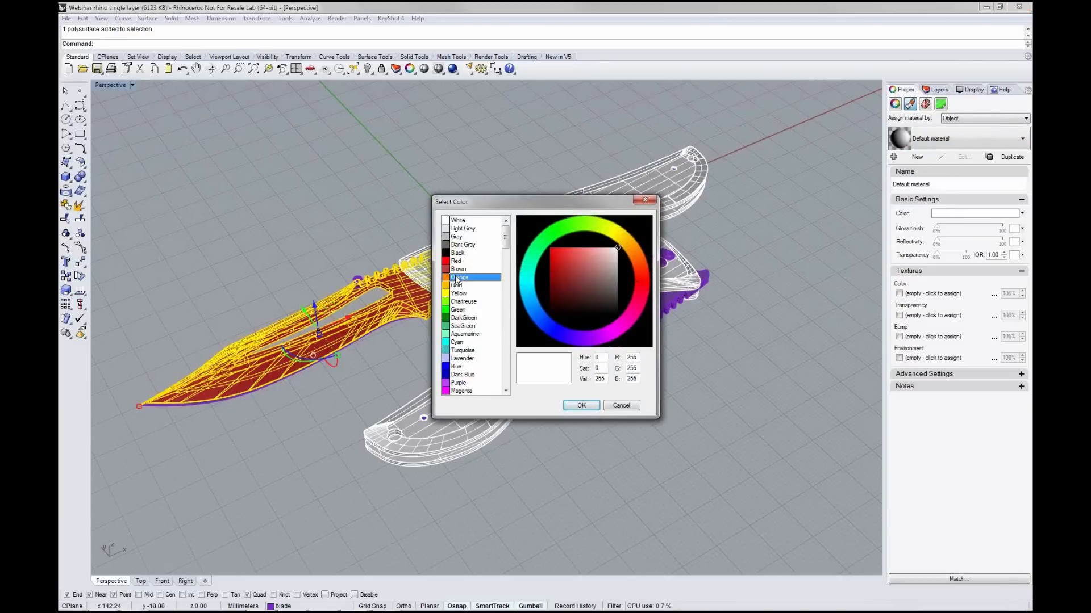
pyautogui.click(581, 406)
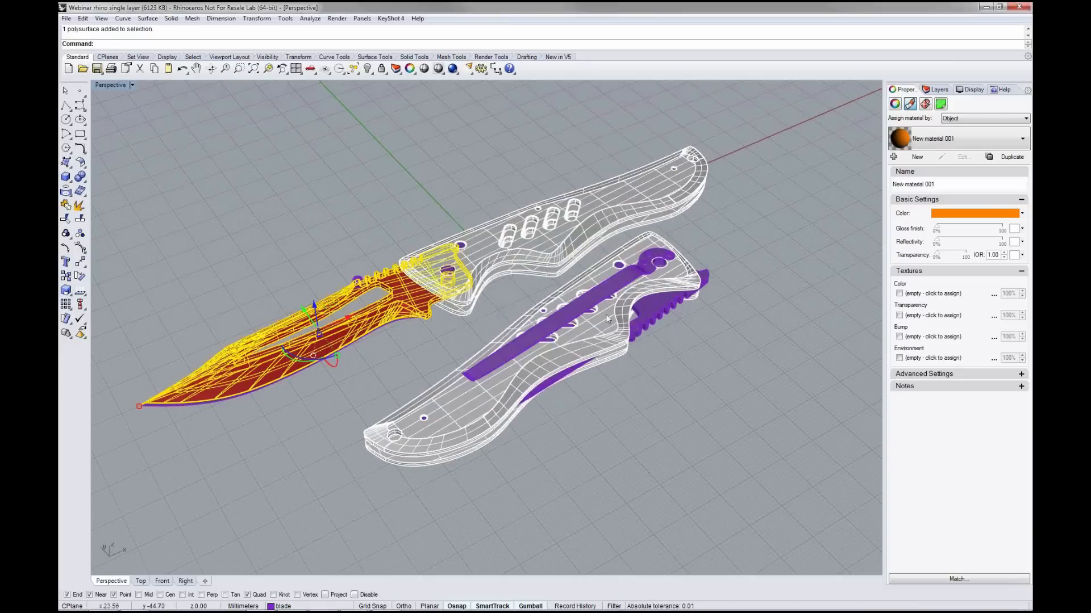
# - Deselect the blade and set the Perspective viewport's display mode to Rendered
pyautogui.click(206, 150)
pyautogui.click(105, 88)
pyautogui.click(130, 134)
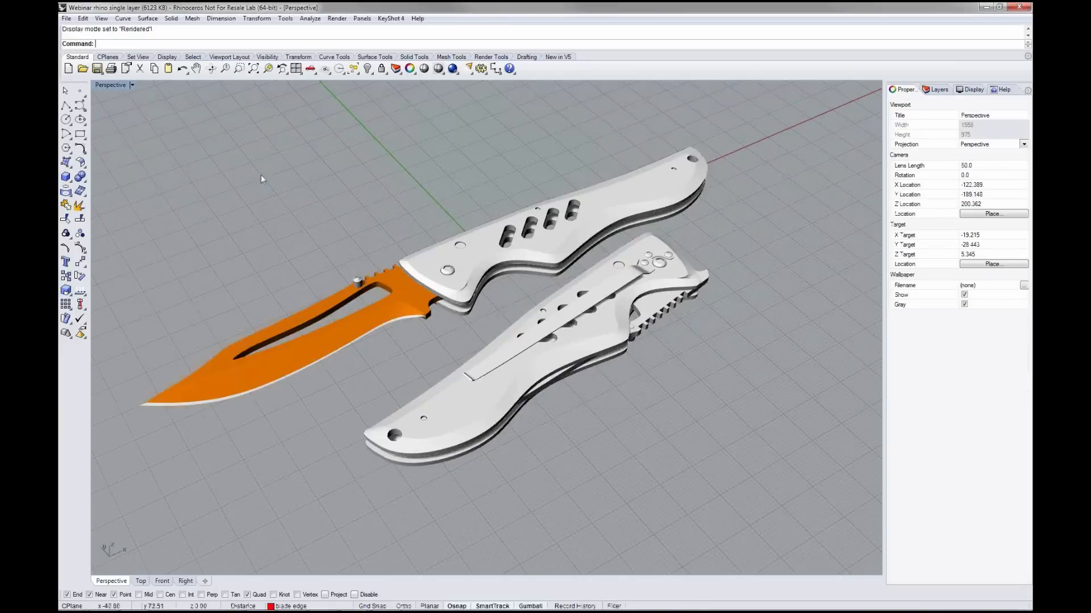
# - Send the knife with the orange blade material to KeyShot with Render and view both knives up close
pyautogui.click(391, 18)
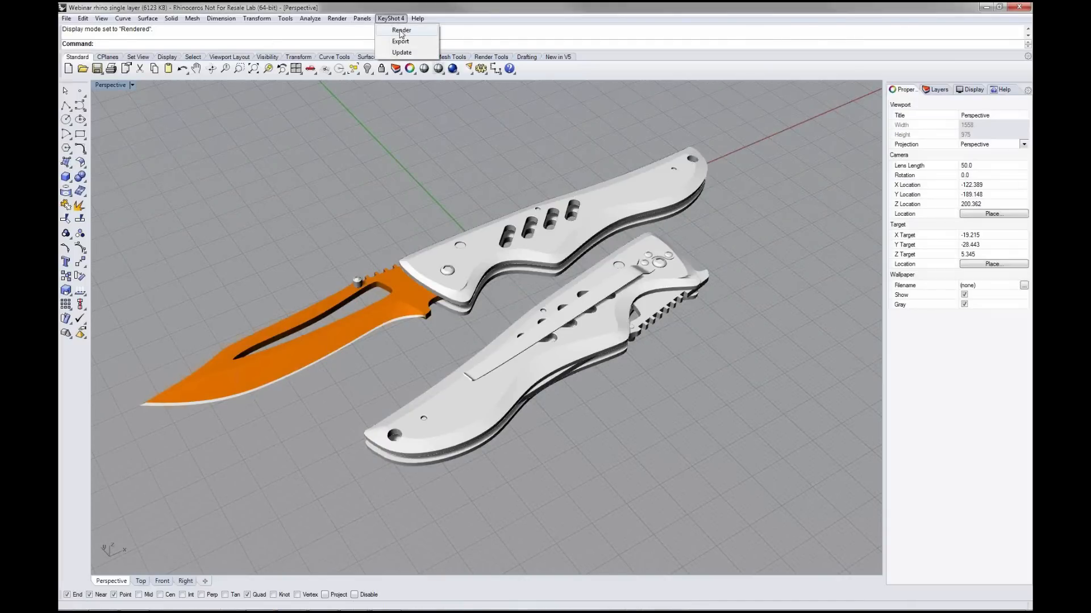
pyautogui.click(402, 31)
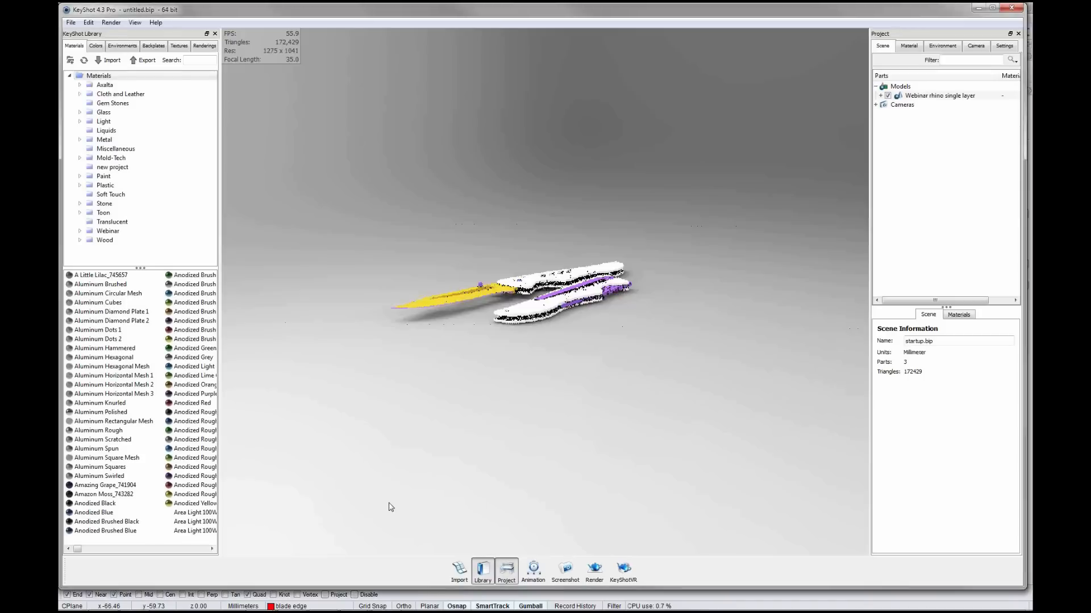
pyautogui.moveTo(490, 295); pyautogui.dragTo(489, 275)
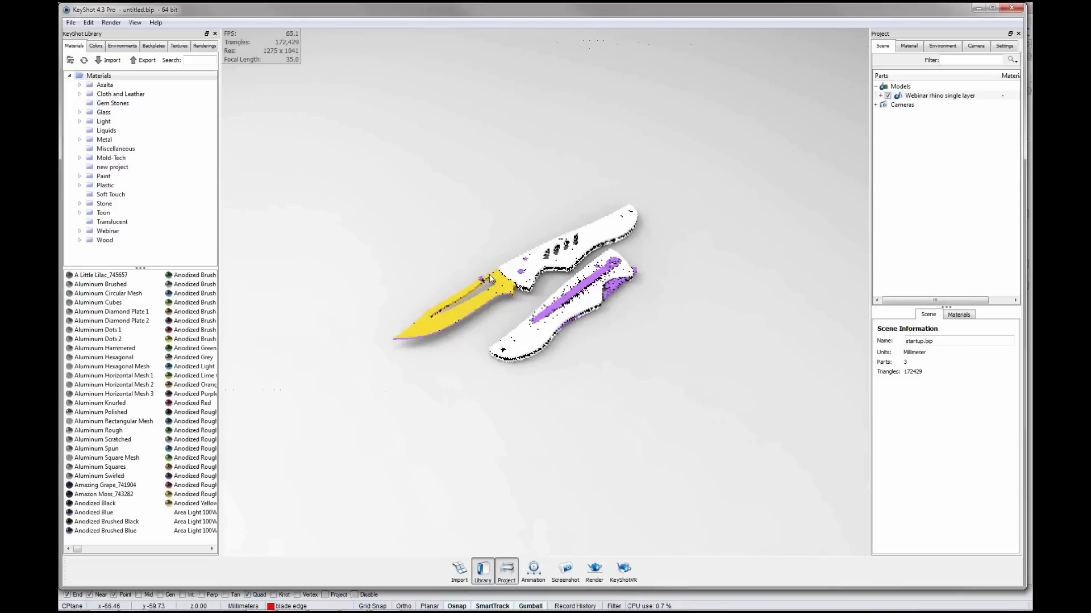
pyautogui.scroll(6, 489, 274)
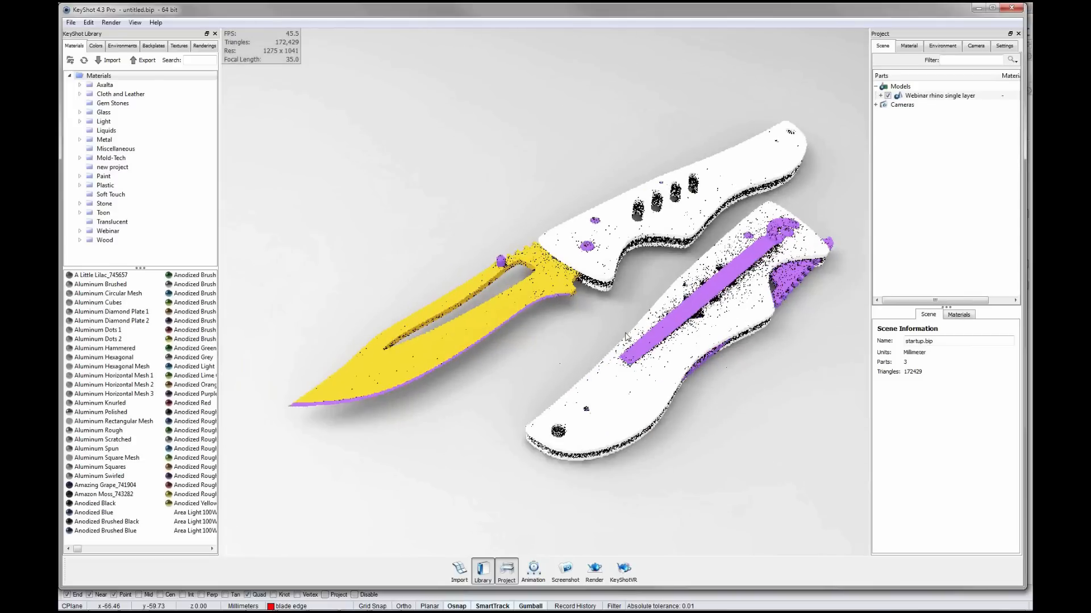
pyautogui.scroll(1, 599, 336)
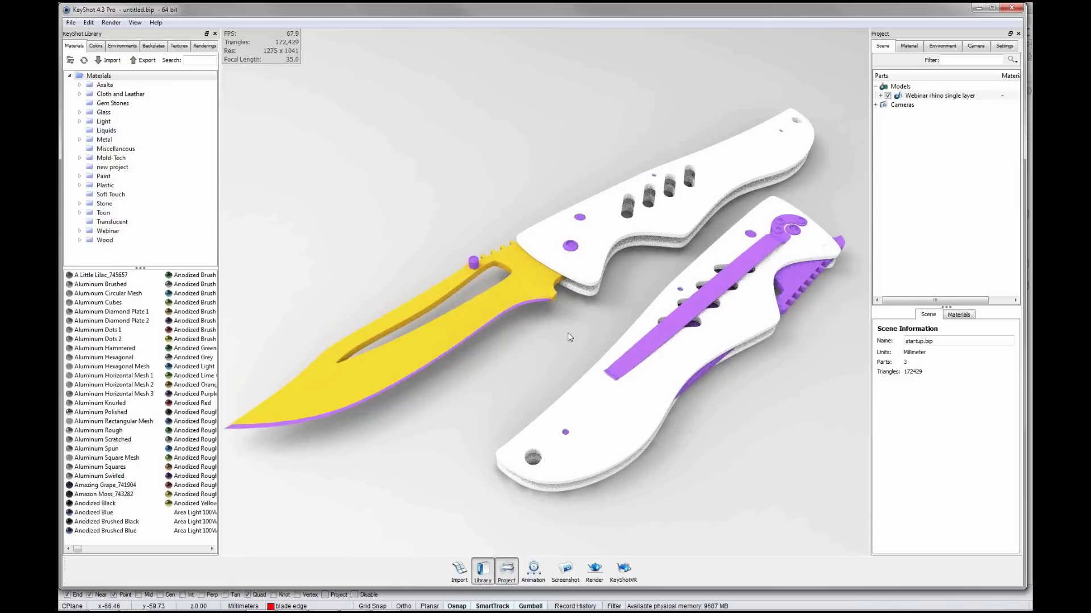
pyautogui.moveTo(570, 337); pyautogui.dragTo(559, 357)
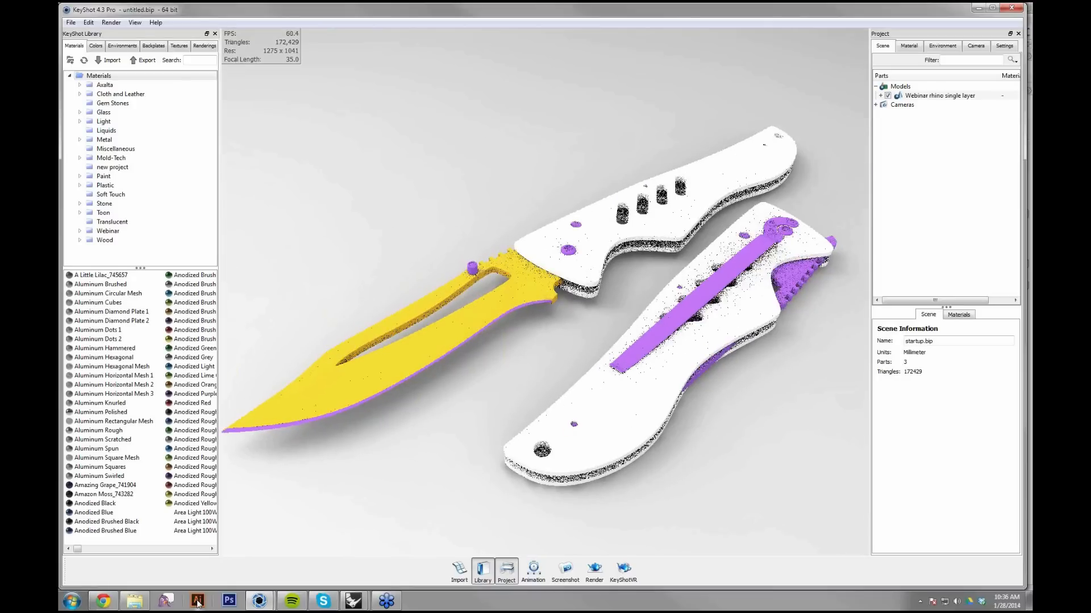
# - Switch to the separate-layers Rhino file and review its layers from blade edge through Clip screws
pyautogui.moveTo(258, 602)
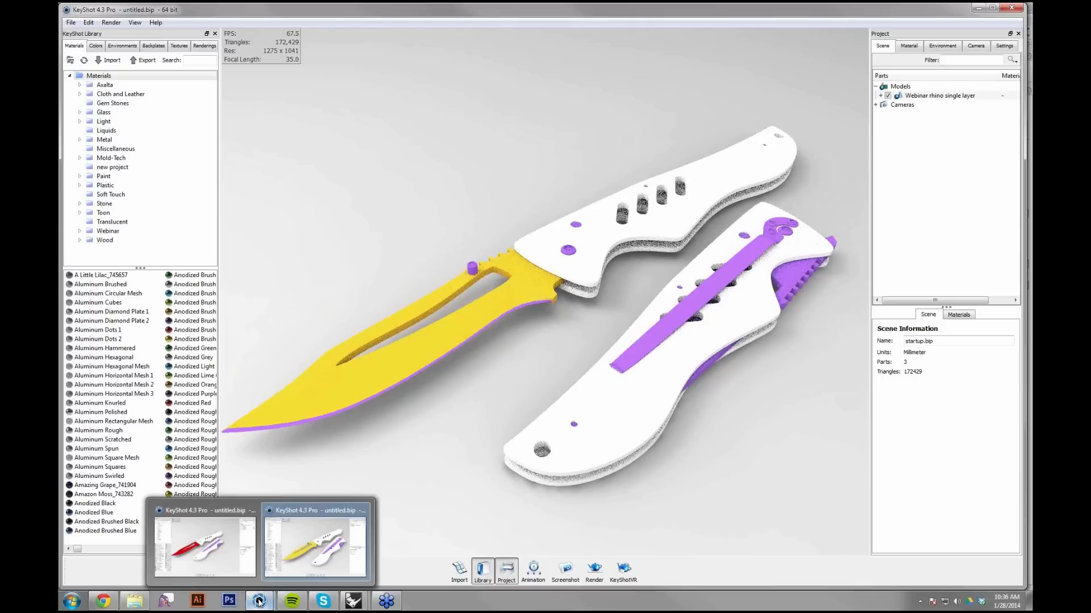
pyautogui.moveTo(351, 604)
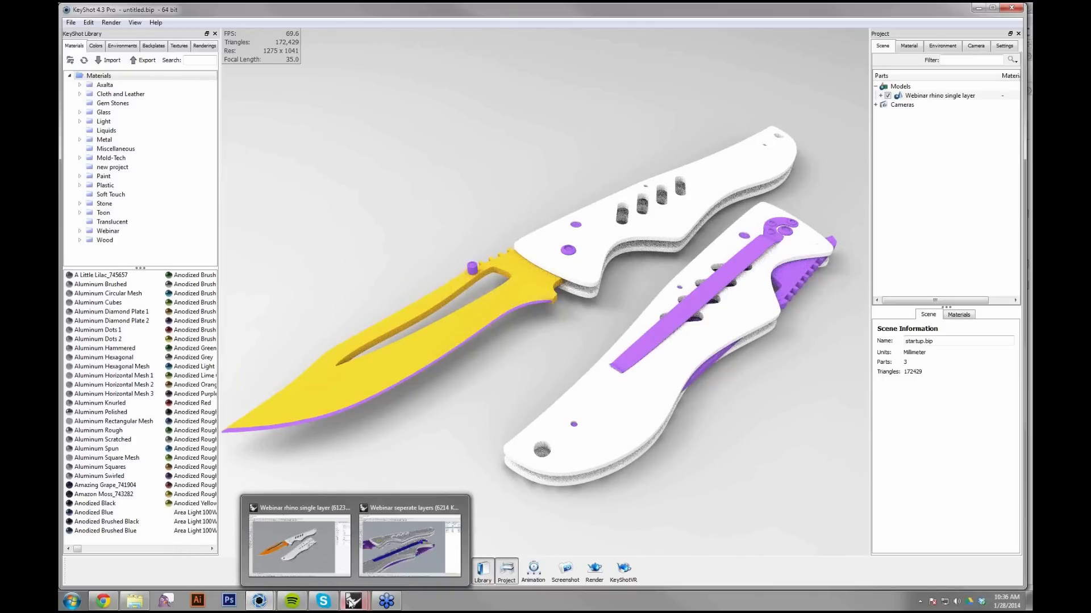
pyautogui.click(378, 567)
pyautogui.click(912, 123)
pyautogui.click(904, 131)
pyautogui.click(907, 140)
pyautogui.click(905, 148)
pyautogui.click(905, 158)
pyautogui.click(904, 166)
pyautogui.click(901, 174)
pyautogui.click(900, 183)
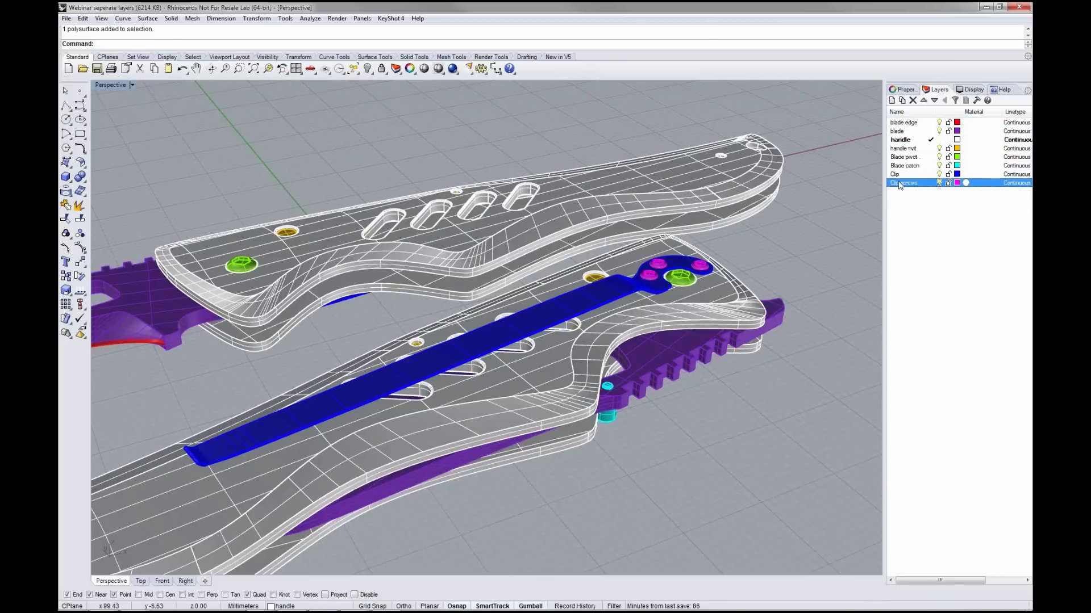
pyautogui.click(902, 175)
pyautogui.click(909, 166)
pyautogui.click(912, 157)
pyautogui.click(911, 149)
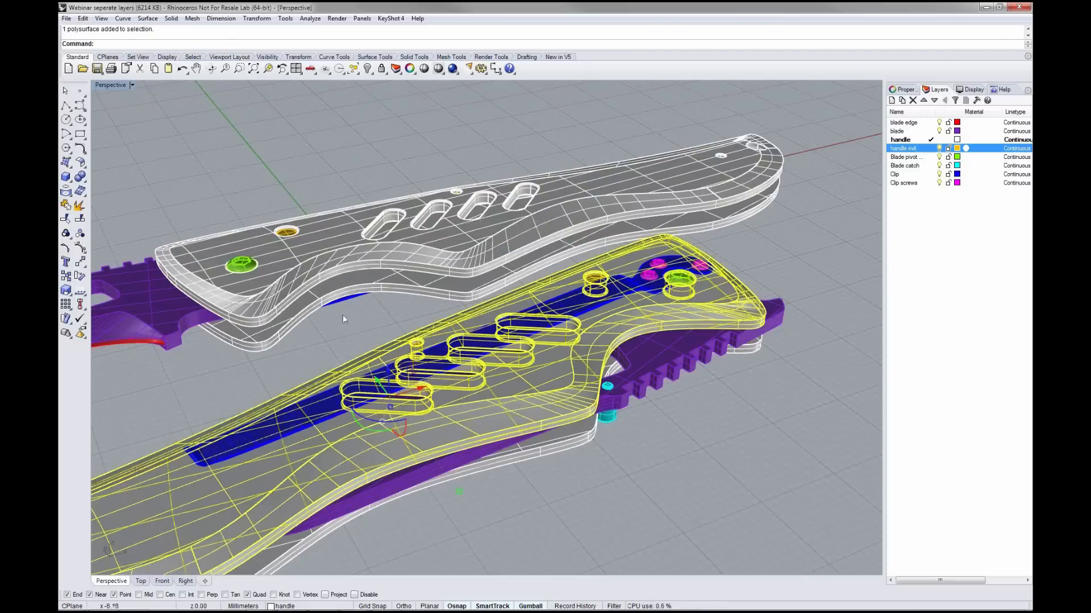
# - Close the KeyShot window showing the yellow-bladed knife and confirm quitting it
pyautogui.click(254, 519)
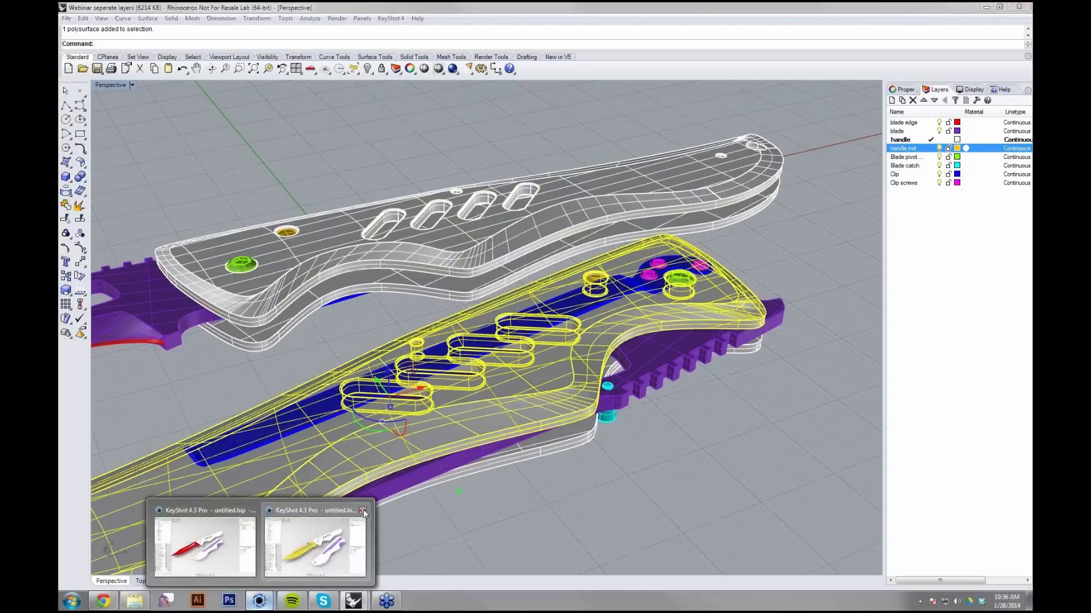
pyautogui.click(358, 515)
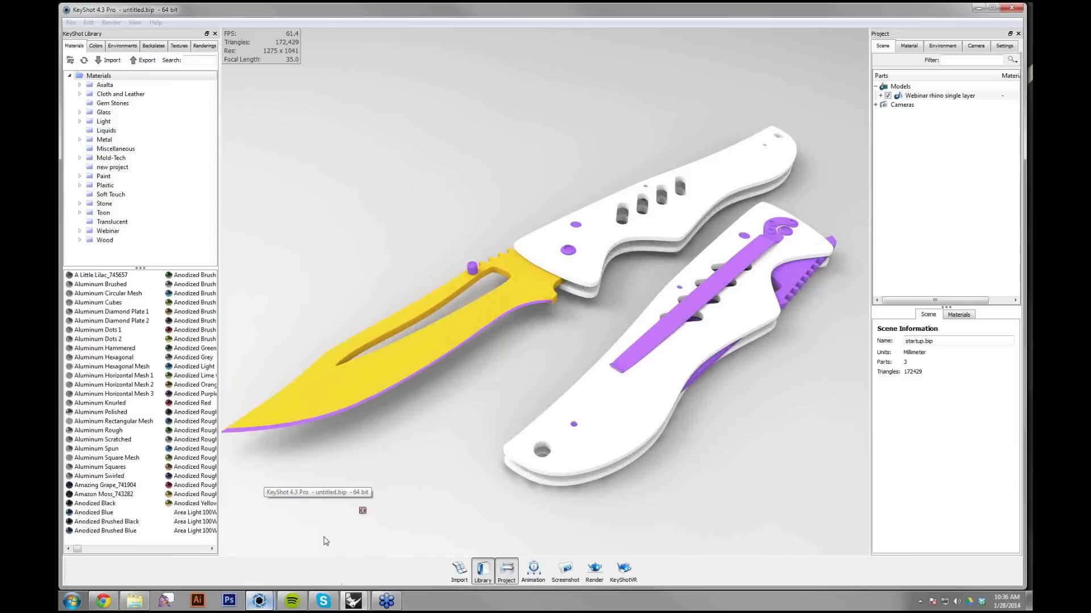
pyautogui.click(1017, 9)
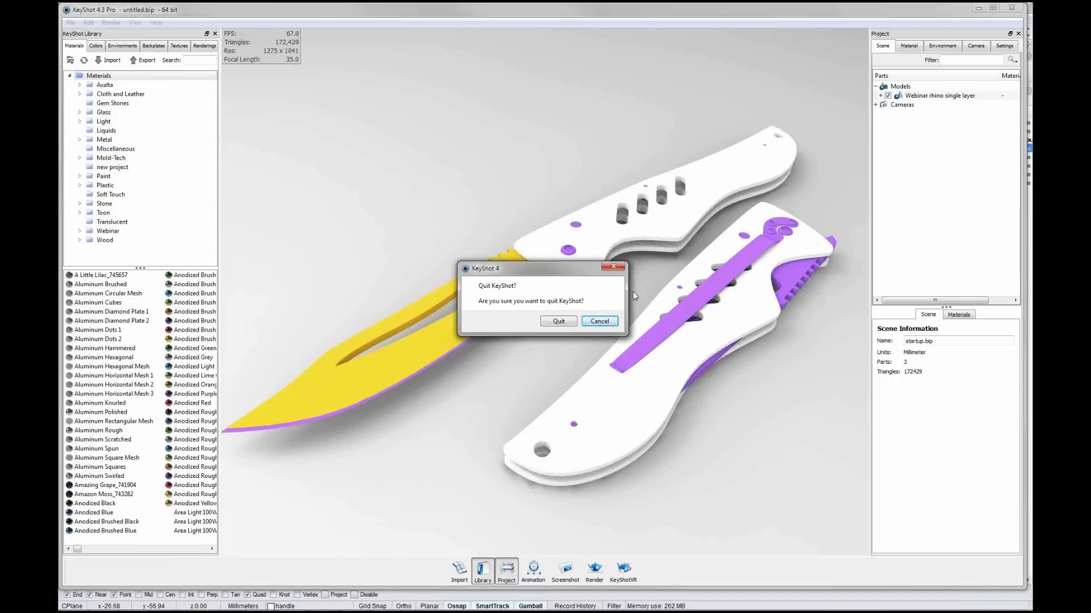
pyautogui.click(552, 325)
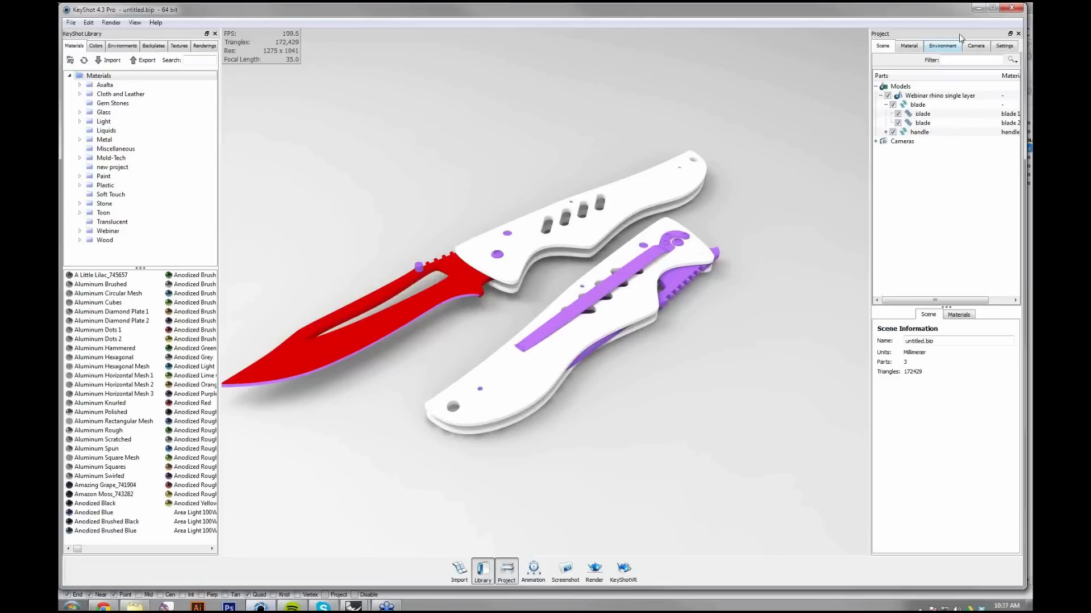
# - Quit the KeyShot session showing the red-bladed knife and send the separate-layers Rhino model to KeyShot with Render
pyautogui.click(1013, 8)
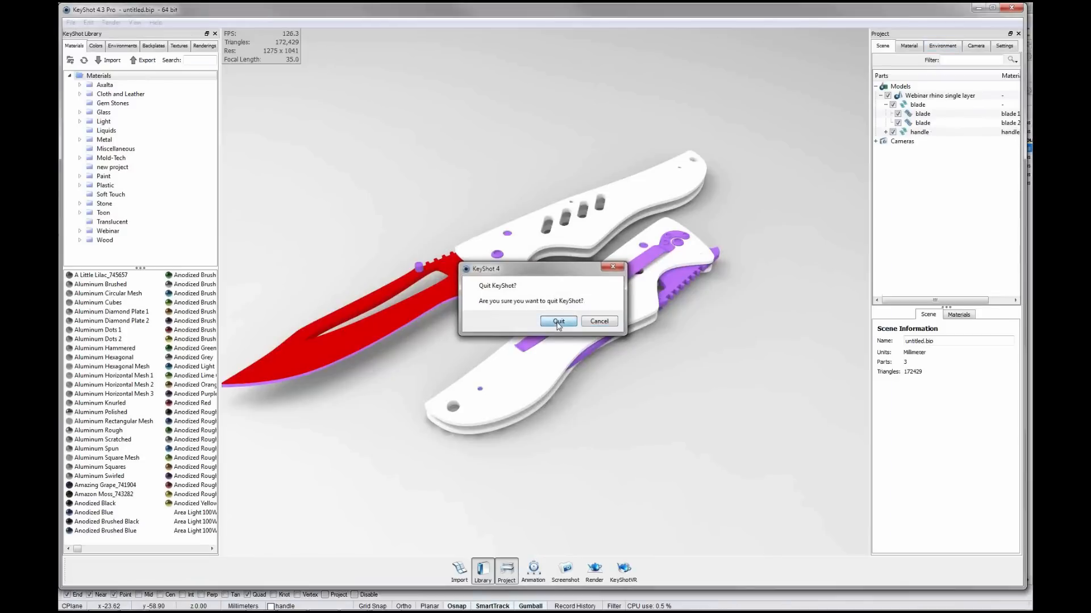
pyautogui.click(558, 322)
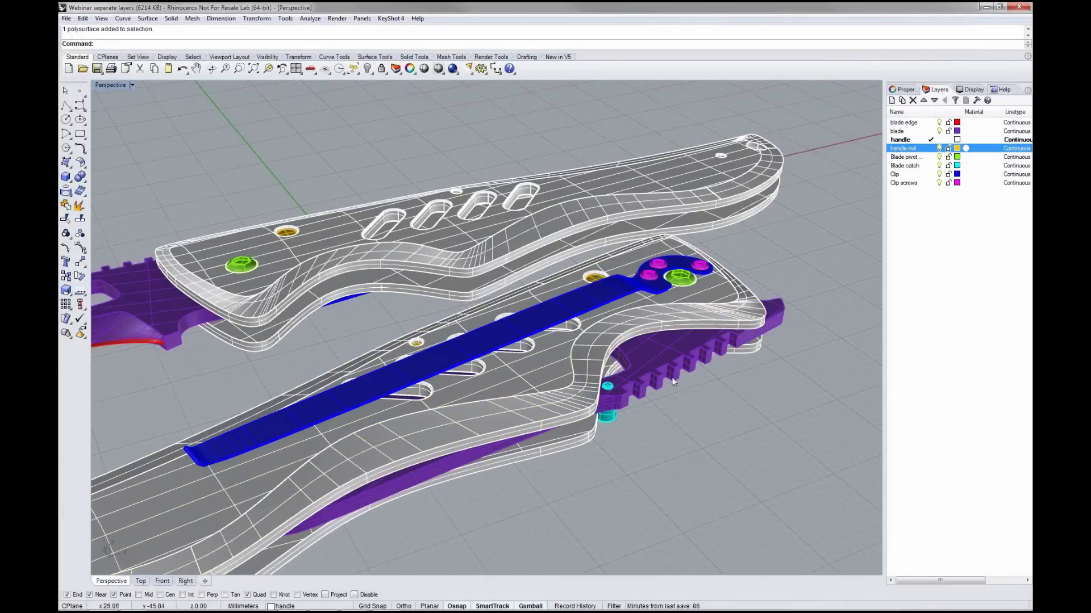
pyautogui.click(391, 19)
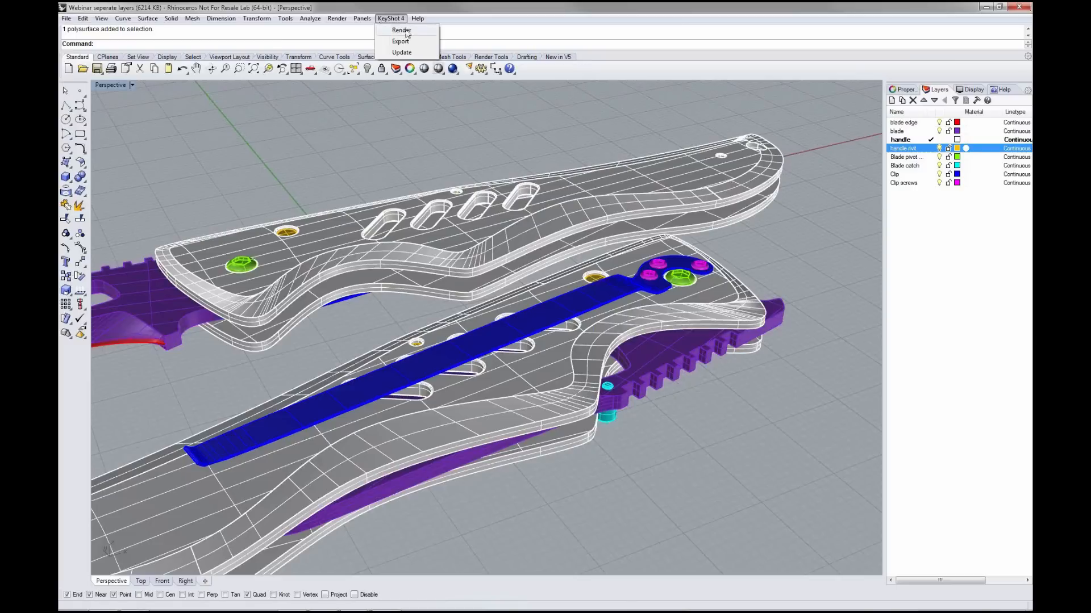
pyautogui.click(420, 32)
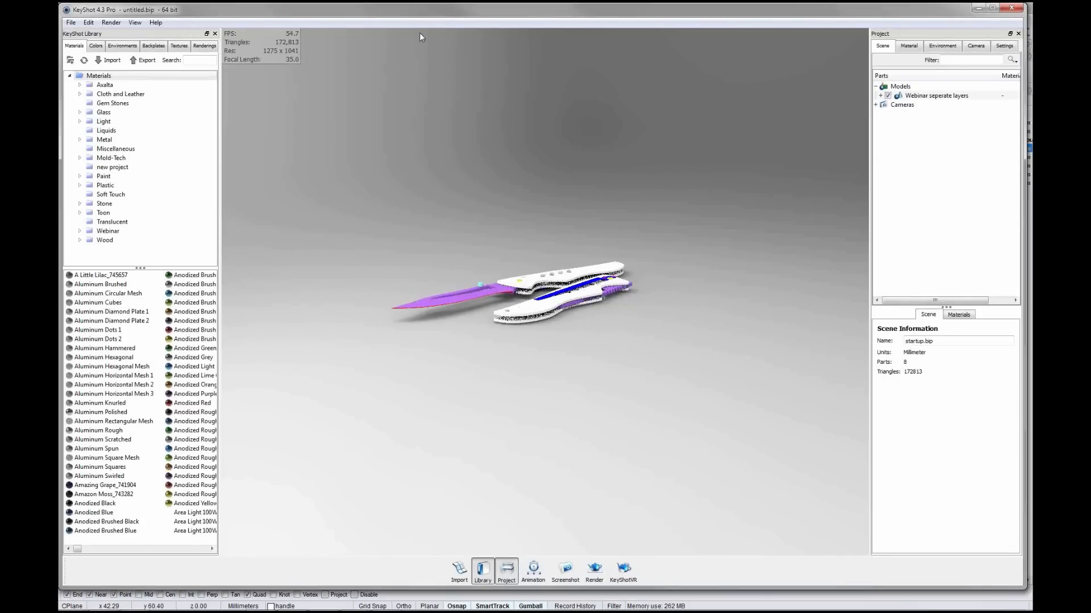
pyautogui.moveTo(575, 361); pyautogui.dragTo(574, 455)
pyautogui.scroll(5, 568, 298)
pyautogui.scroll(-3, 568, 298)
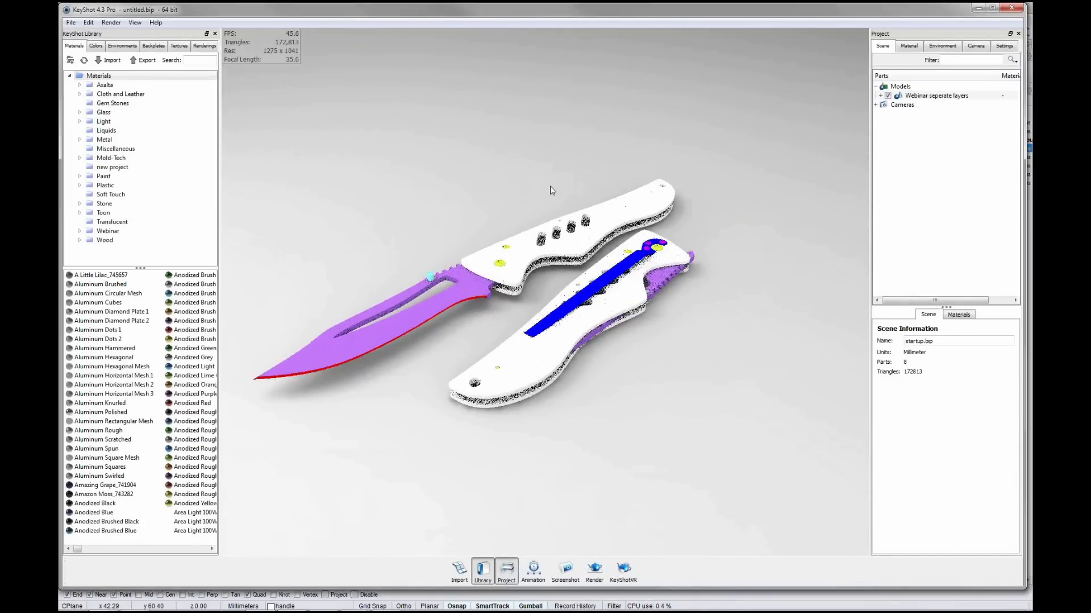
pyautogui.moveTo(489, 187); pyautogui.dragTo(591, 186, button='middle')
# - Apply the Knife material template to the whole KeyShot scene and close the material templates window
pyautogui.click(156, 22)
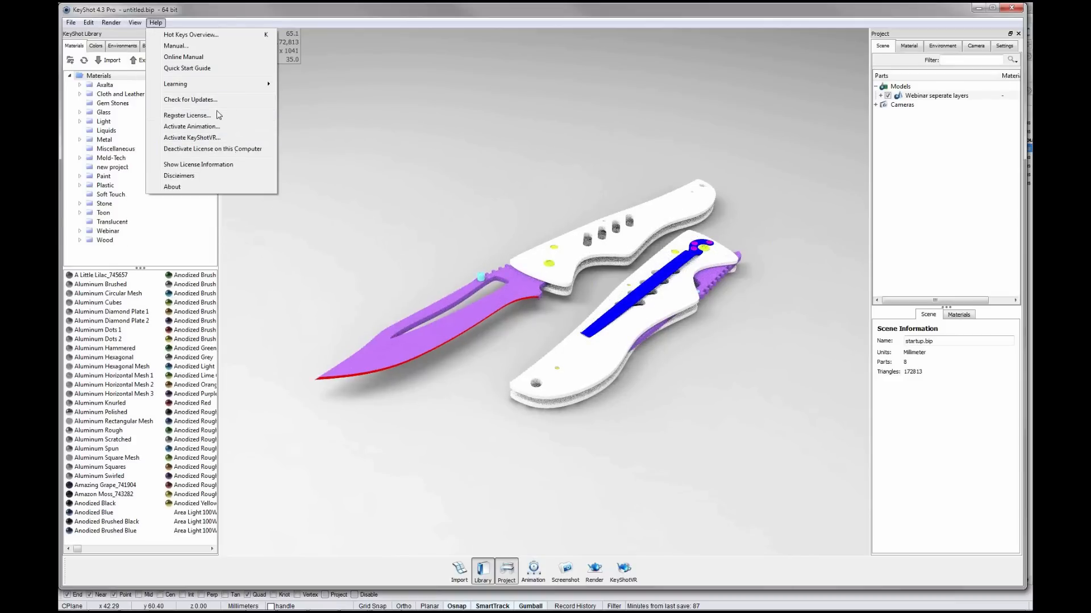
pyautogui.moveTo(135, 23)
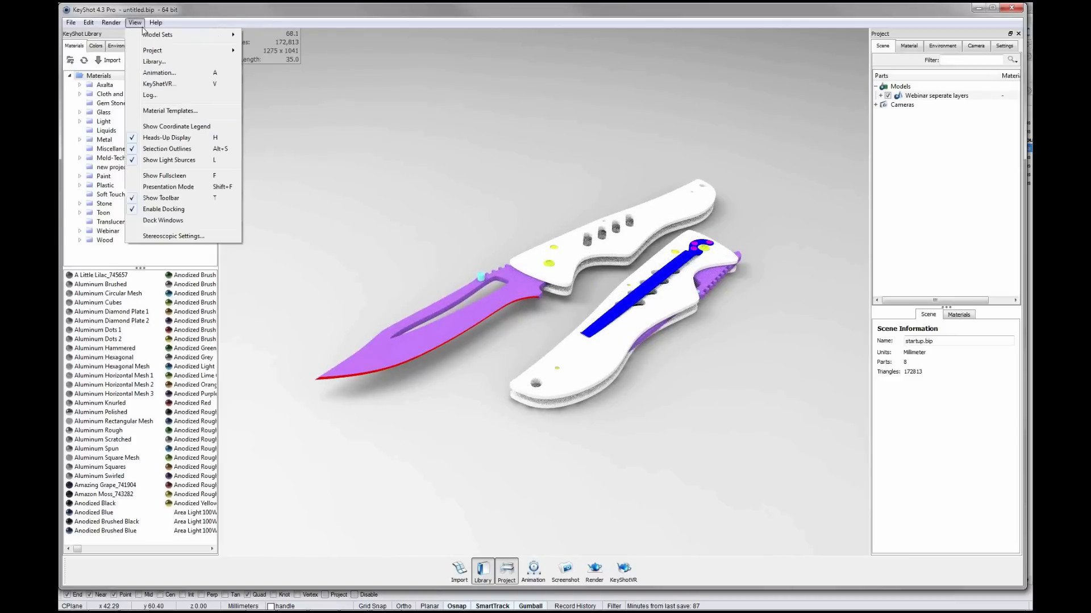
pyautogui.click(168, 112)
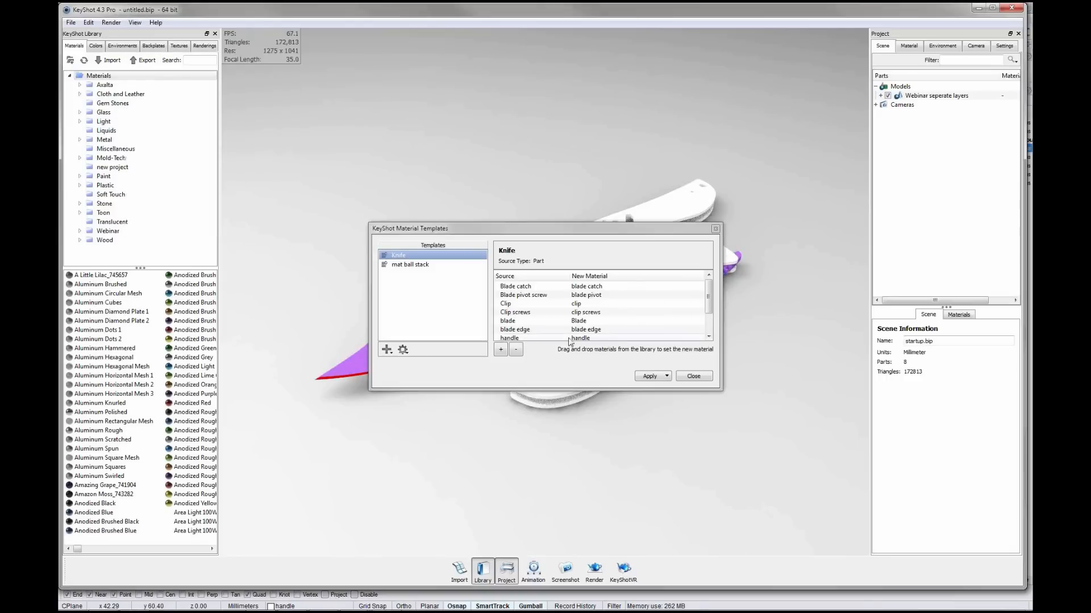
pyautogui.click(653, 377)
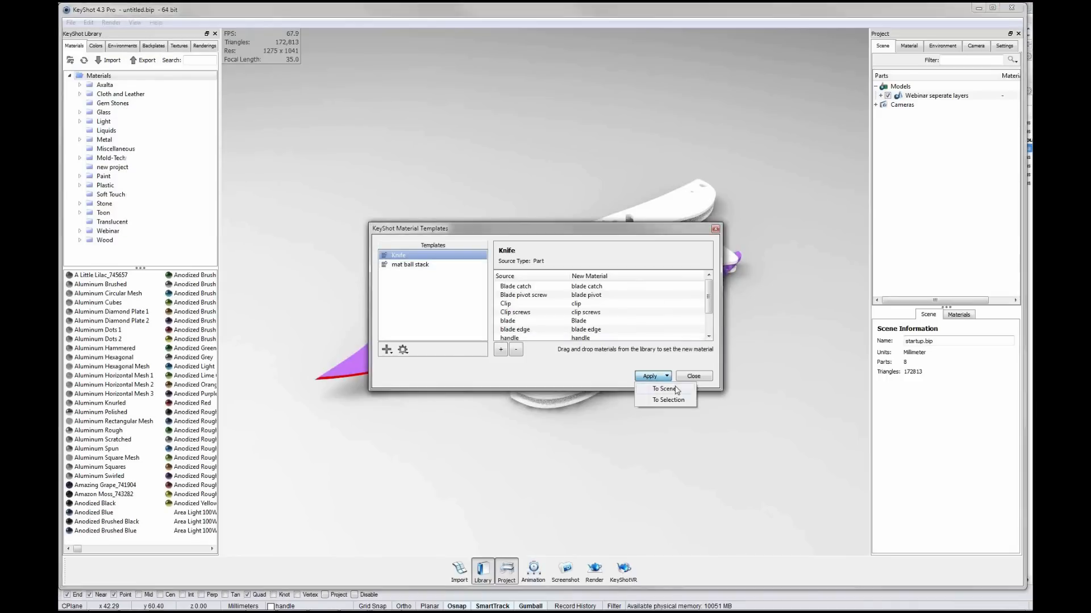
pyautogui.click(665, 389)
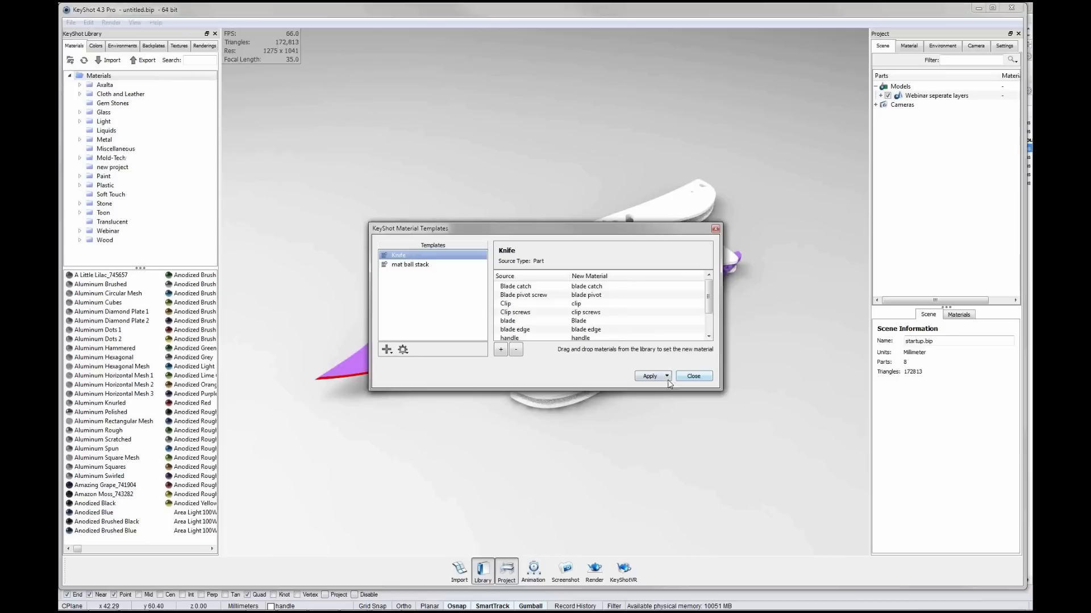
pyautogui.click(694, 376)
# - Frame both knives up close and save the KeyShot scene as "rhino-livelinking knife" in BIP format
pyautogui.moveTo(445, 142); pyautogui.dragTo(810, 285)
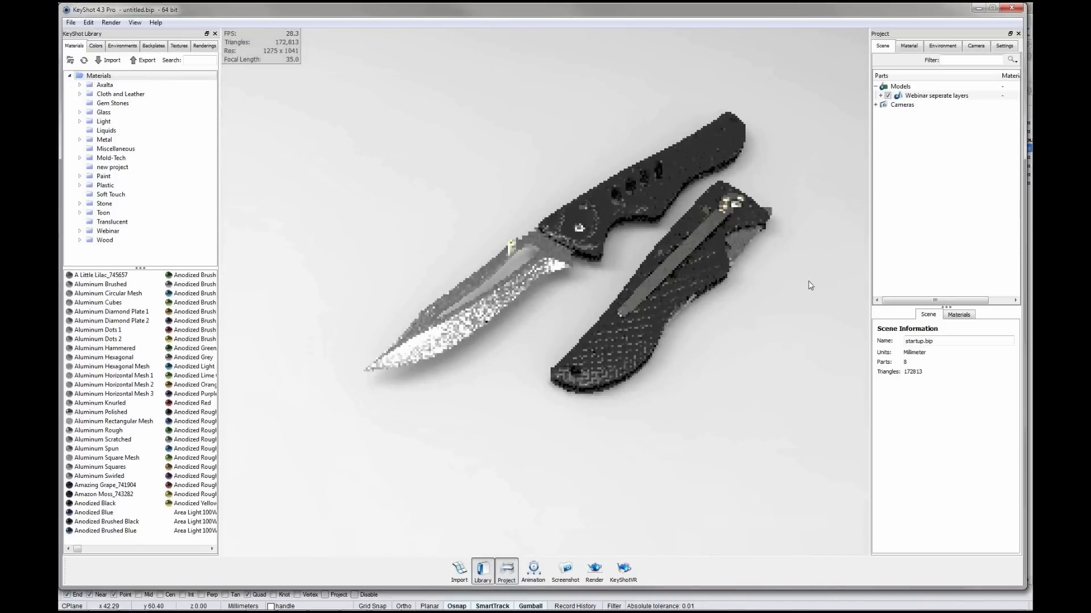
pyautogui.scroll(3, 700, 250)
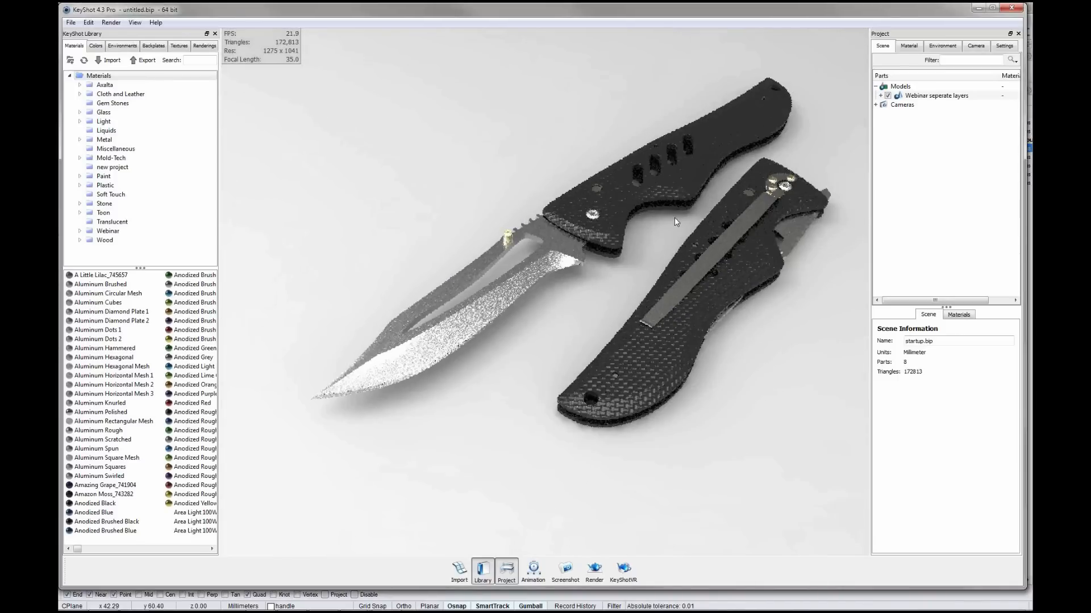
pyautogui.moveTo(675, 221); pyautogui.dragTo(645, 256)
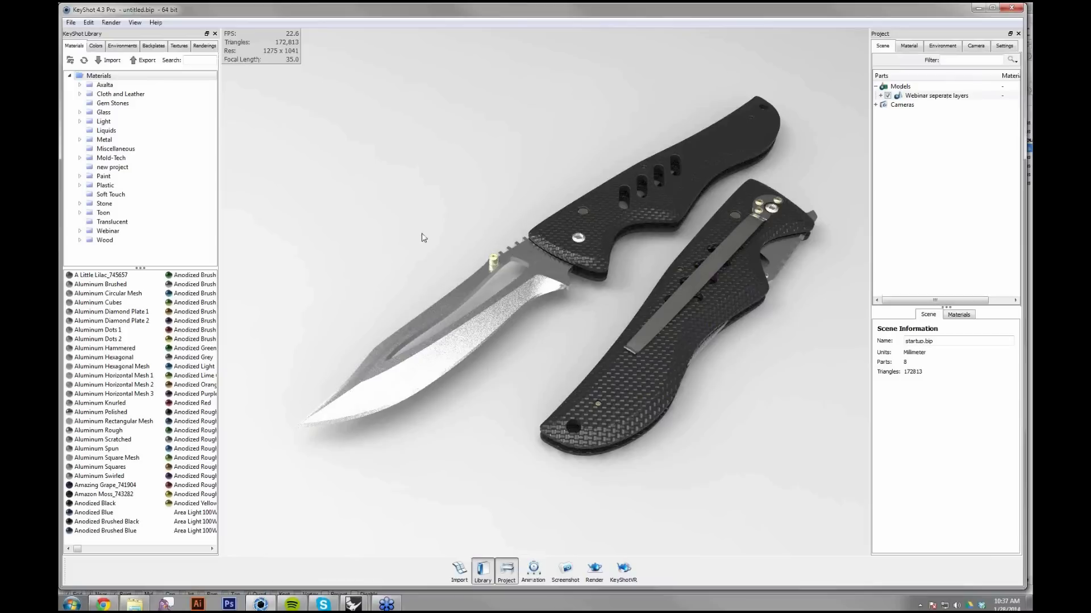
pyautogui.click(71, 22)
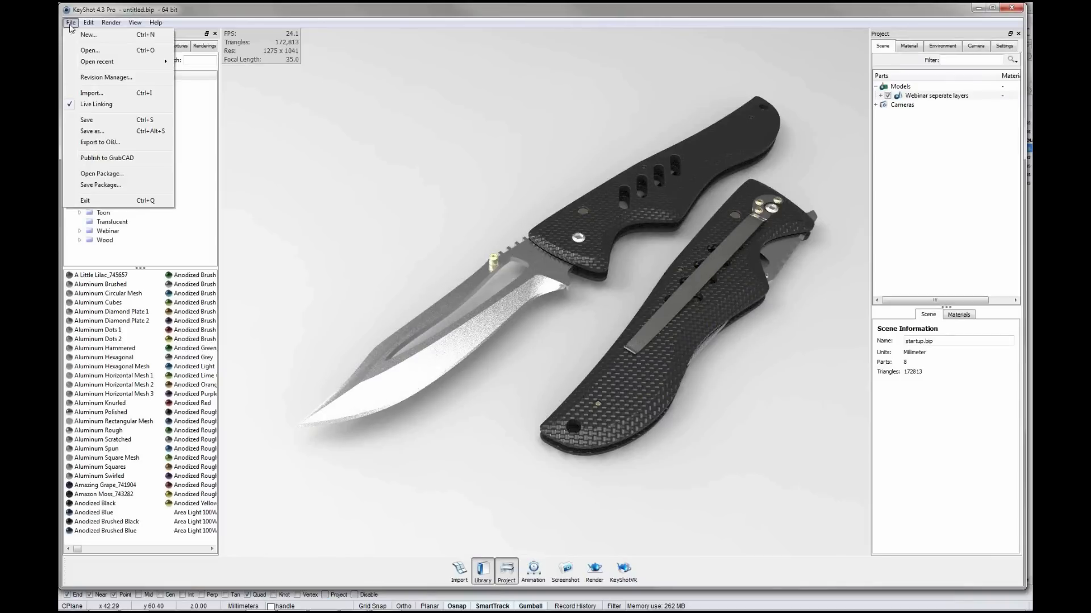
pyautogui.click(102, 119)
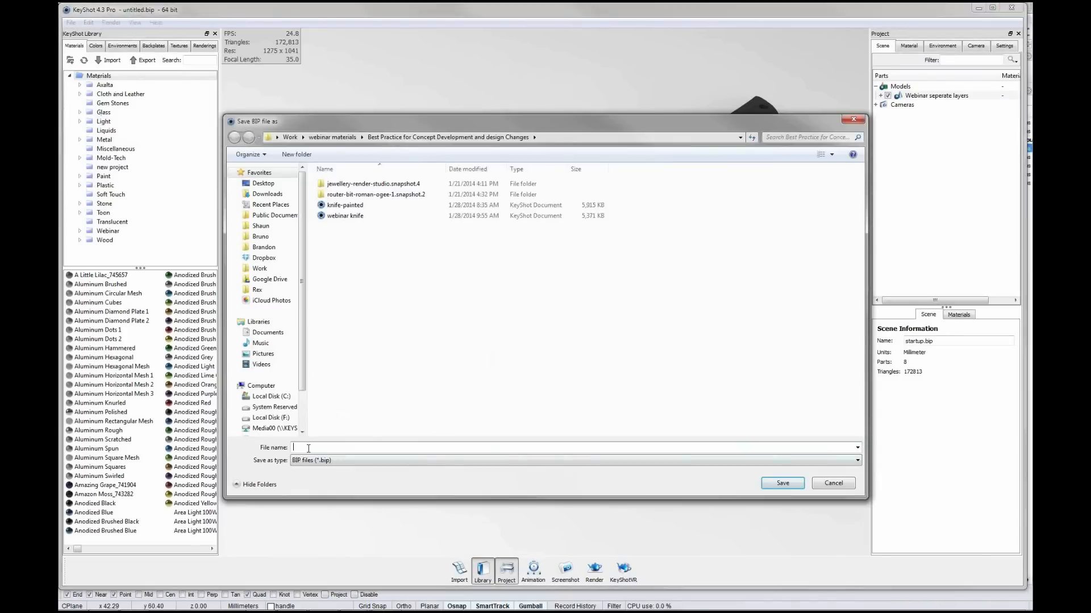
pyautogui.write('rhino')
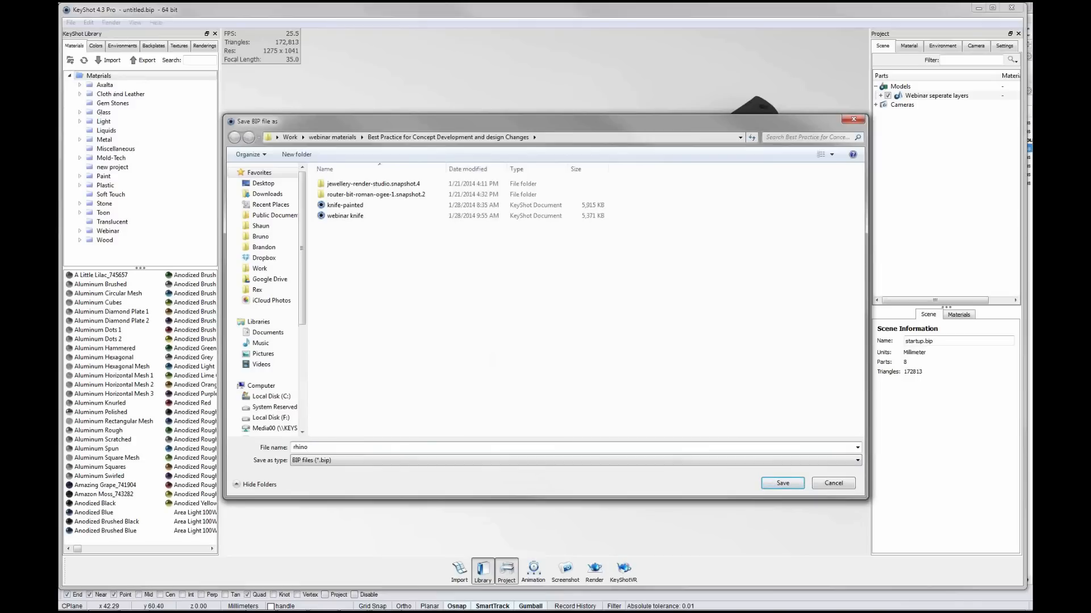
pyautogui.write('-livelinking kni')
pyautogui.press('Return')
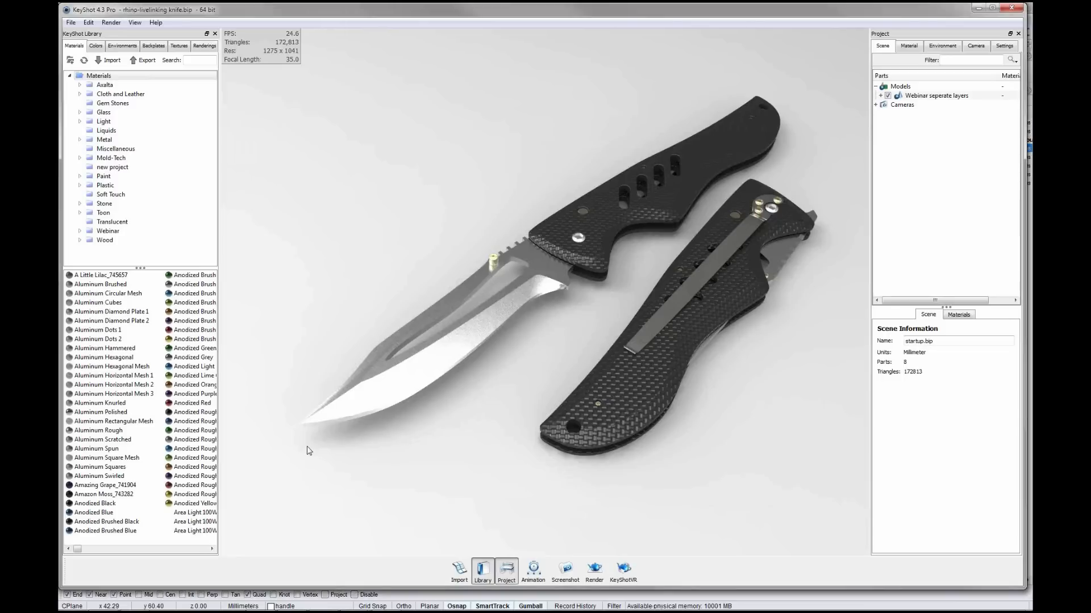
# - Quit KeyShot, then save and close the separate-layers Rhino file
pyautogui.click(1011, 8)
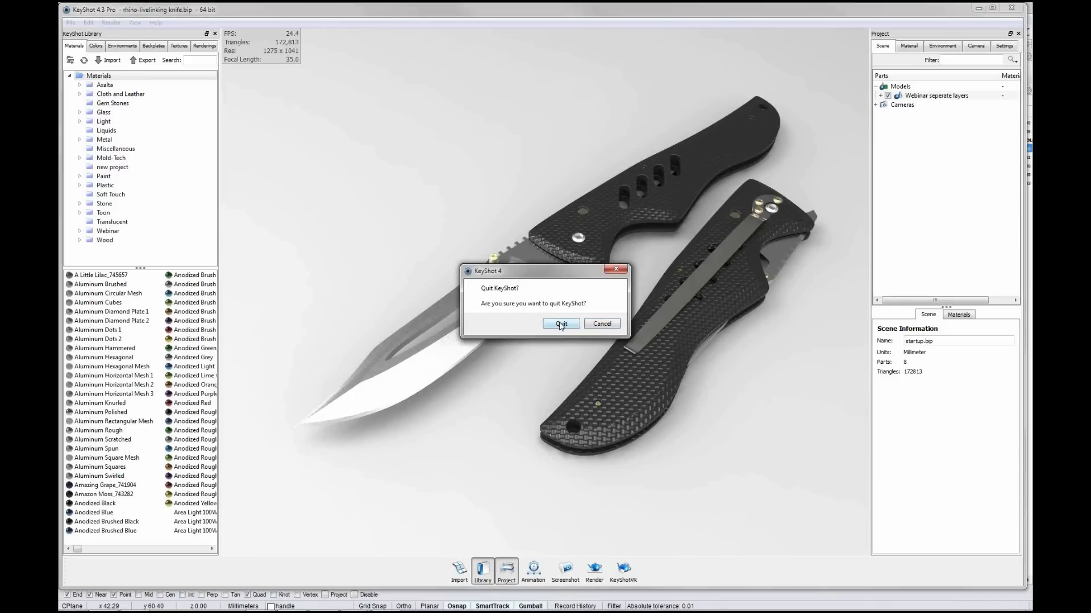
pyautogui.click(561, 324)
pyautogui.click(66, 18)
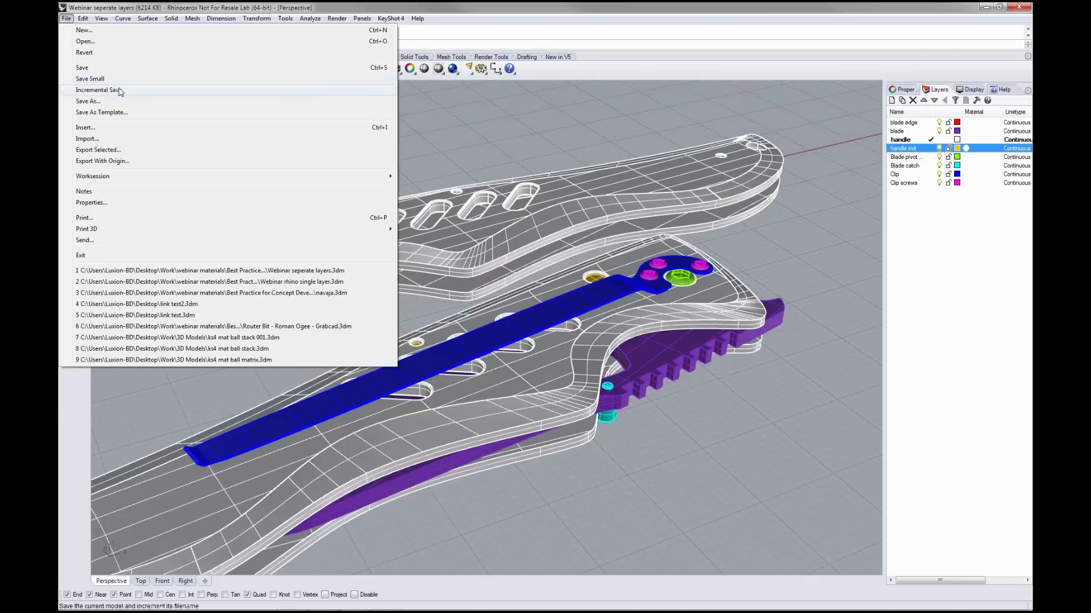
pyautogui.click(86, 70)
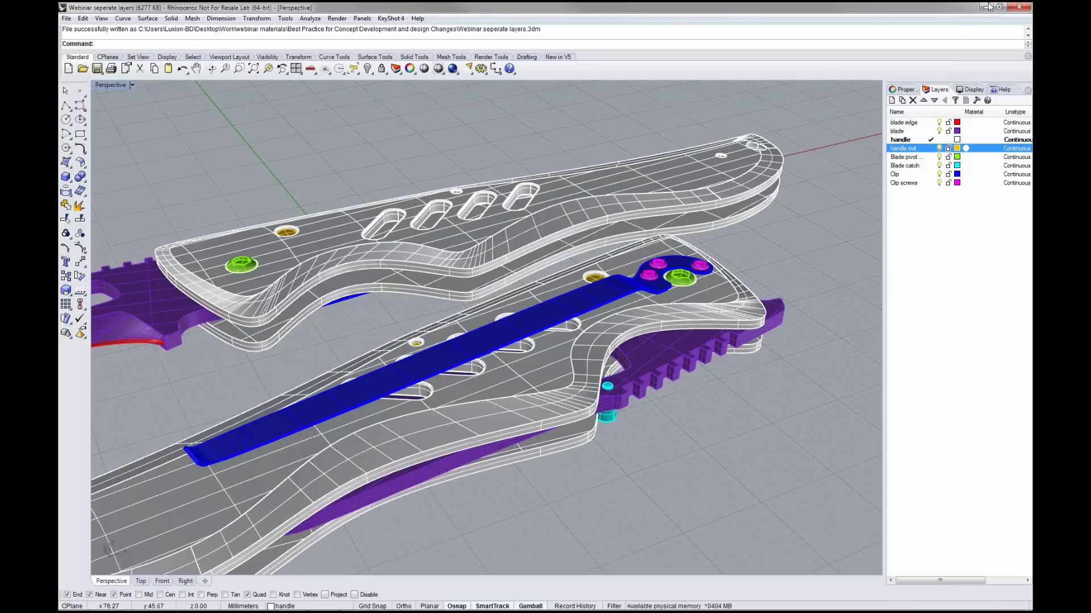
pyautogui.click(1020, 7)
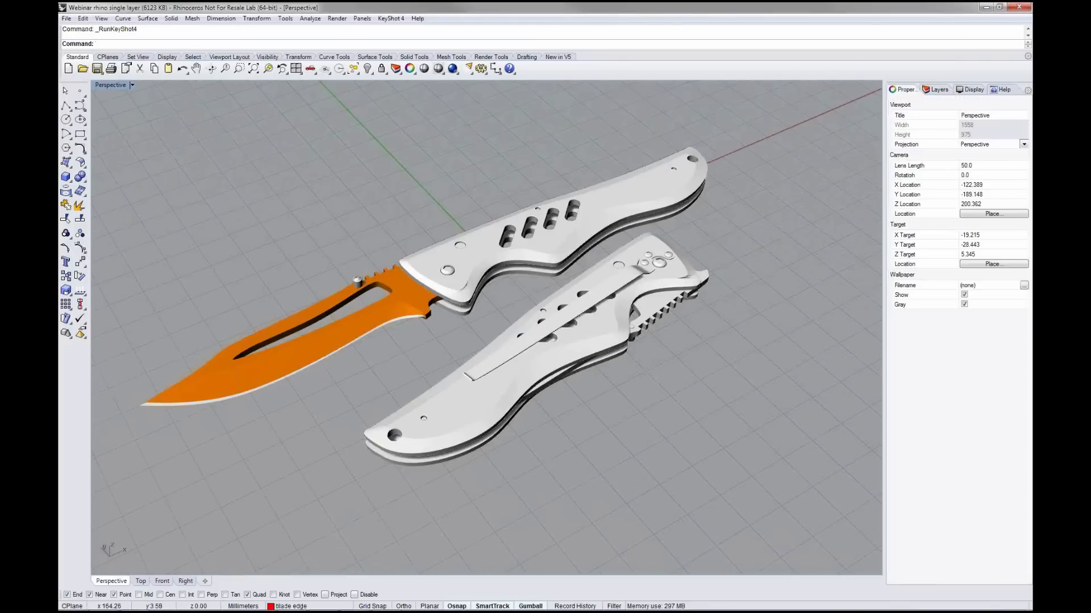
# - Minimize the single-layer Rhino window, launch Rhinoceros 5.0 (64-bit) and reopen the file "Webinar seperate layers"
pyautogui.click(984, 8)
pyautogui.click(71, 601)
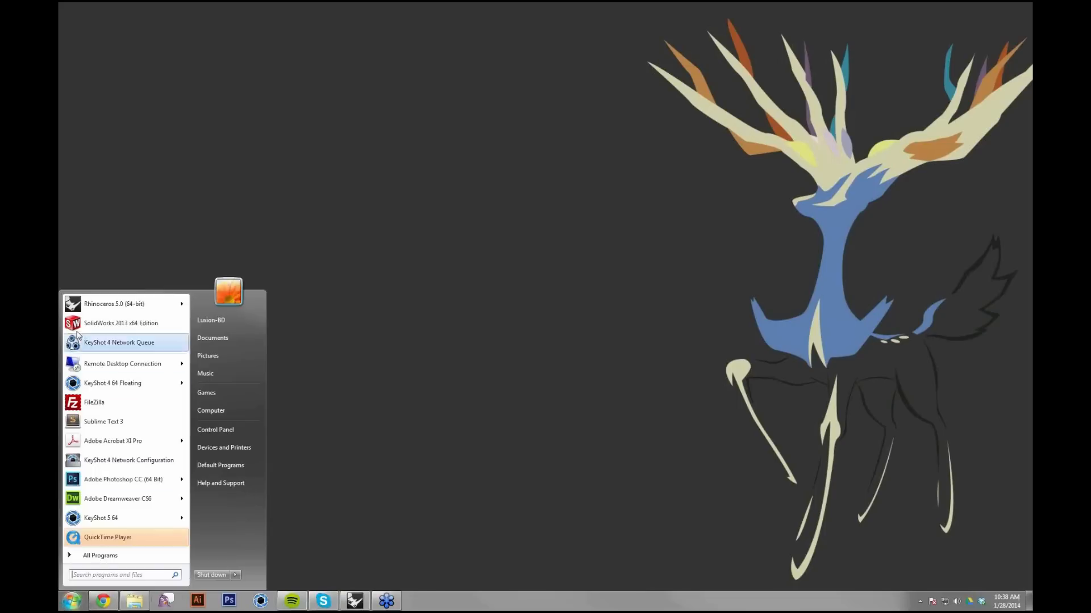
pyautogui.click(98, 304)
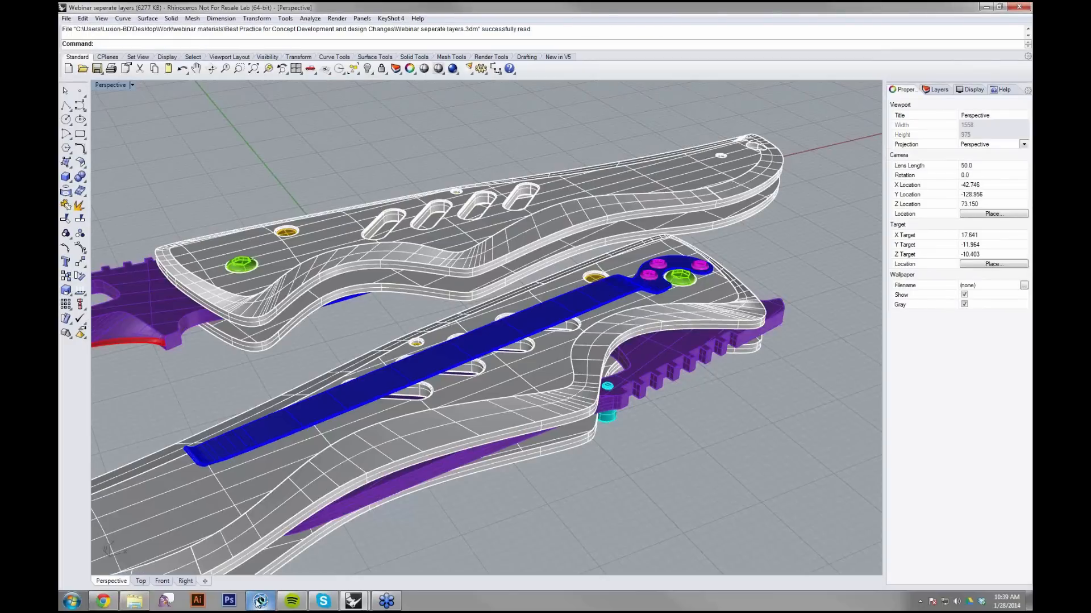
# - Start KeyShot and reopen the recent scene "rhino-livelinking knife.bip"
pyautogui.click(259, 601)
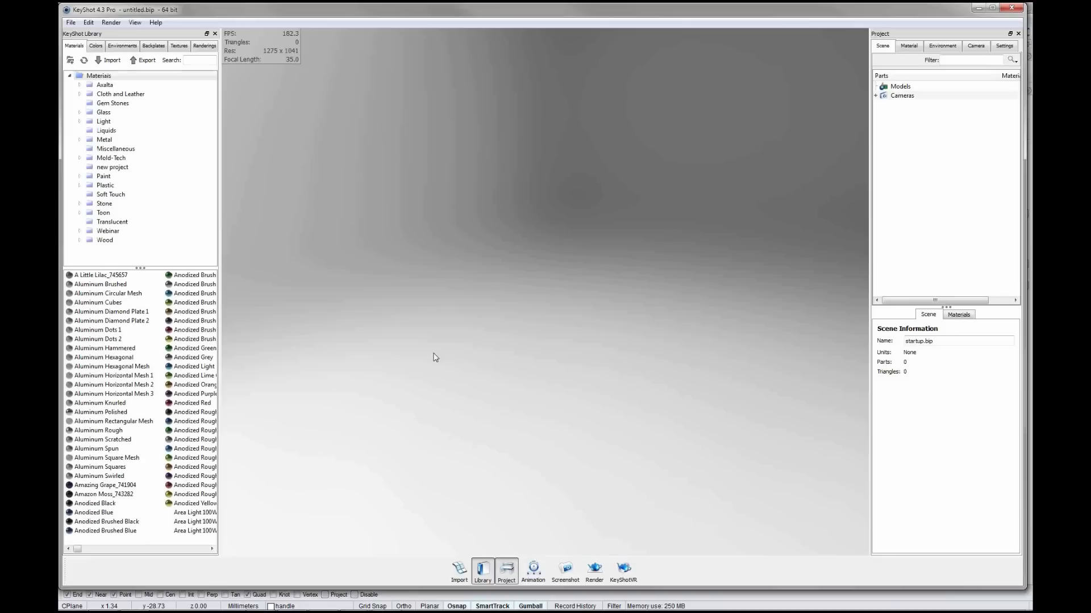
pyautogui.click(70, 22)
pyautogui.moveTo(123, 66)
pyautogui.click(422, 66)
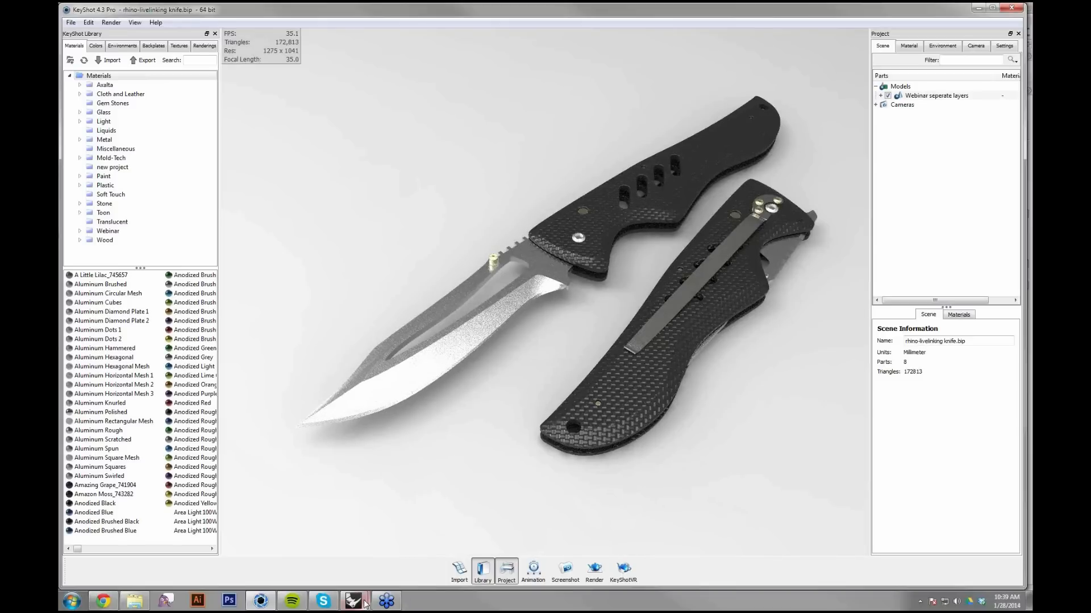
# - Switch to the "Webinar seperate layers" Rhino window and turn off the Clip and Clip screws layers
pyautogui.click(358, 602)
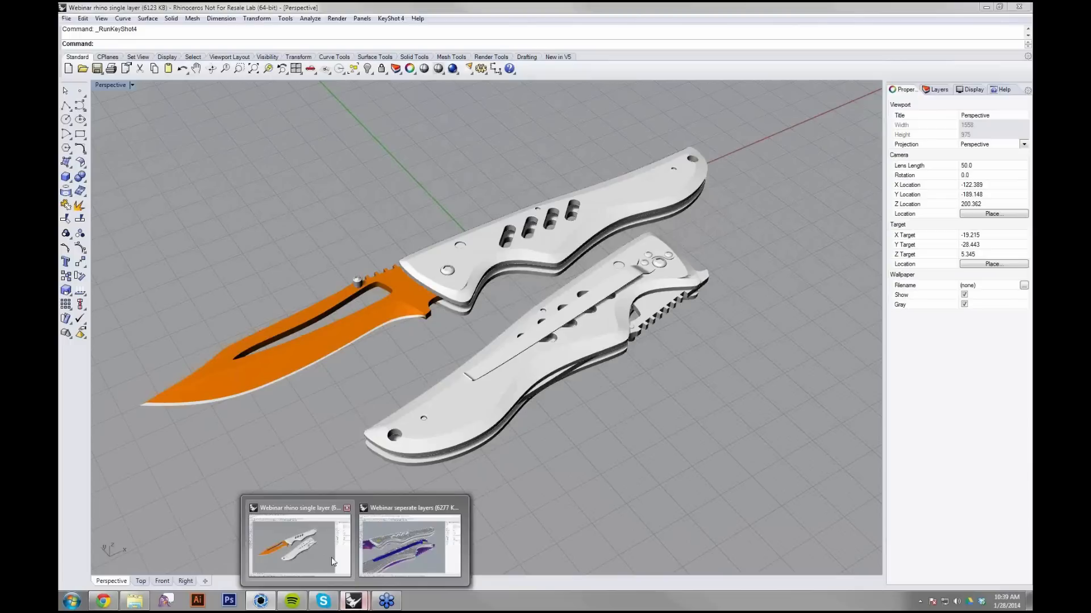
pyautogui.click(385, 558)
pyautogui.scroll(2, 407, 267)
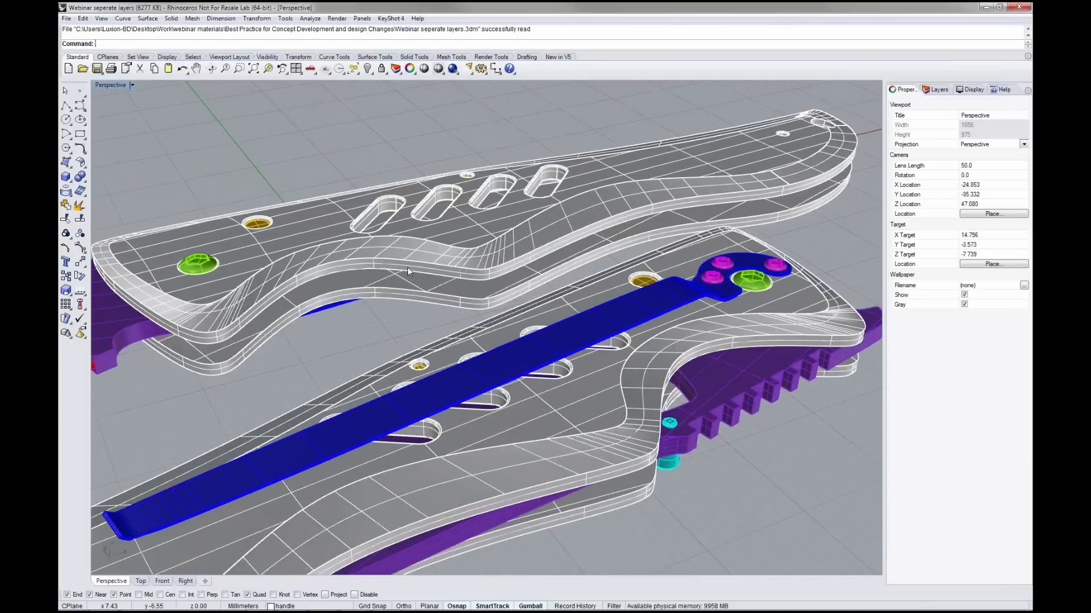
pyautogui.scroll(-2, 407, 267)
pyautogui.scroll(-5, 445, 390)
pyautogui.click(243, 365)
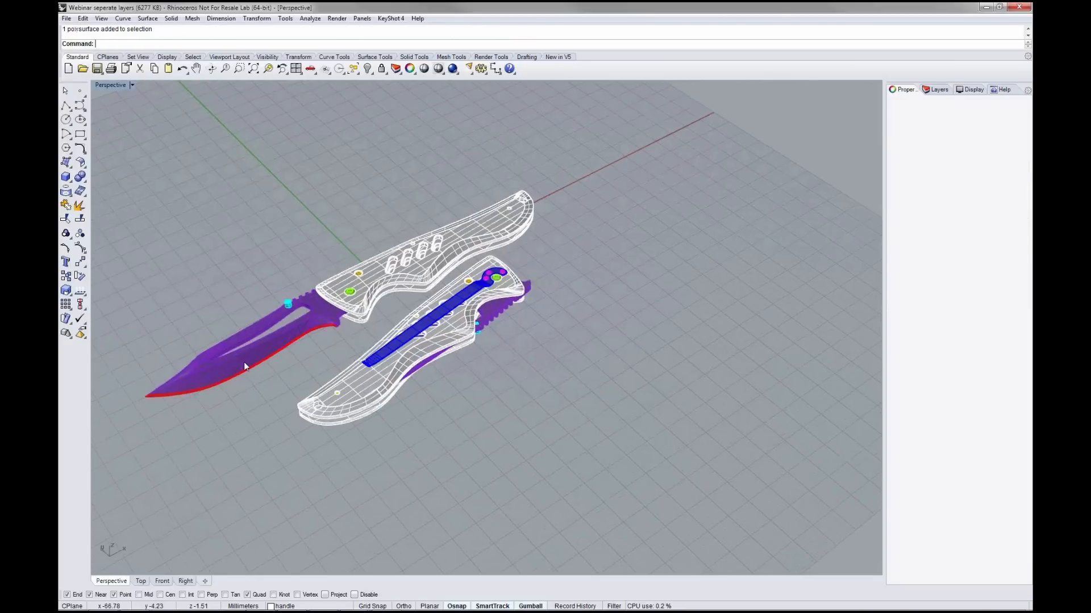
pyautogui.click(448, 207)
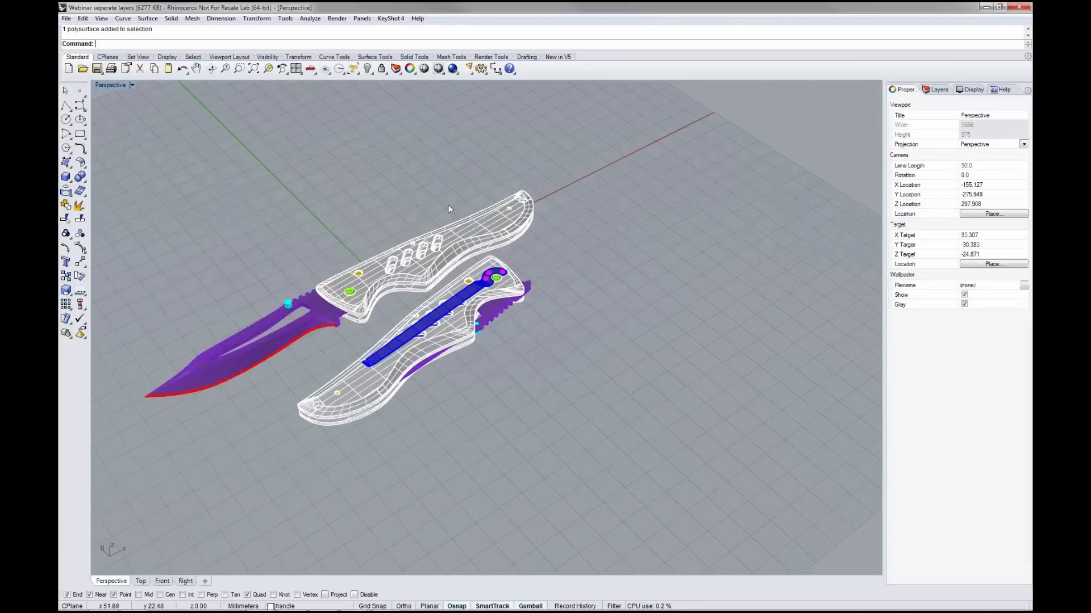
pyautogui.click(471, 293)
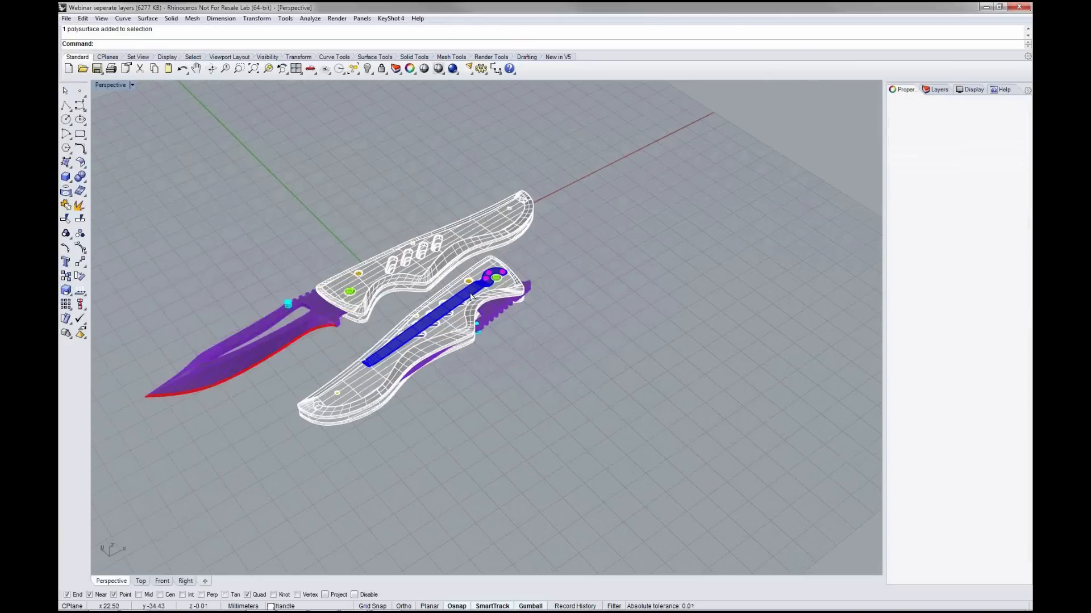
pyautogui.click(935, 89)
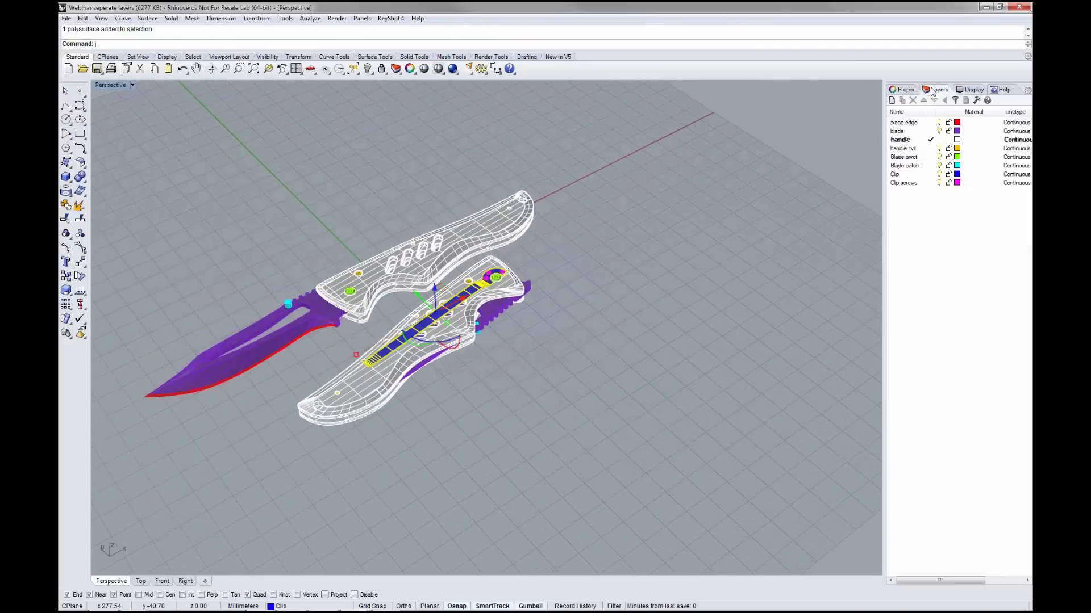
pyautogui.click(939, 173)
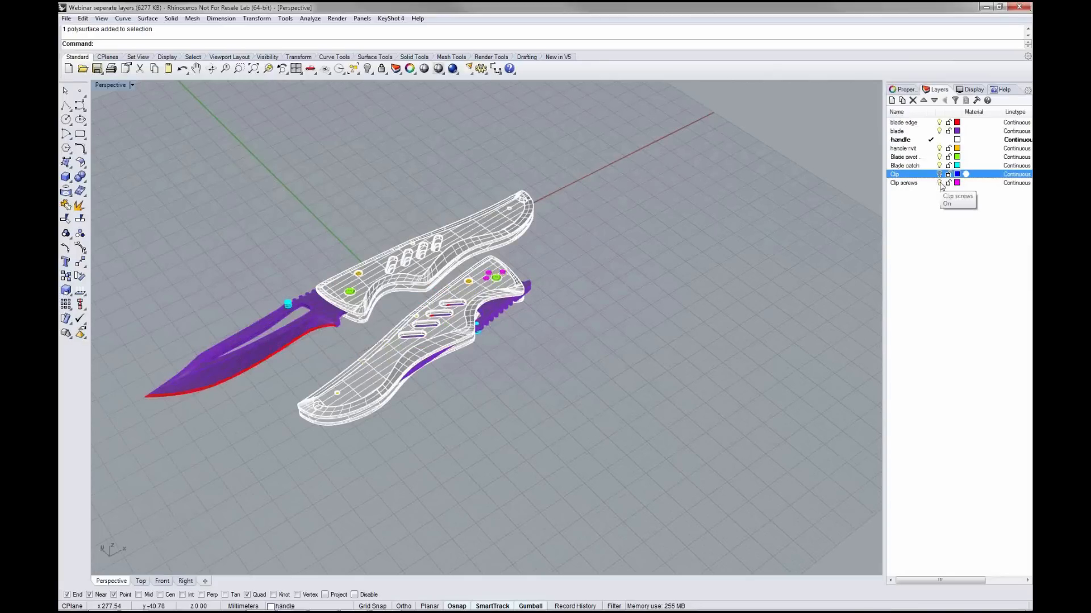
pyautogui.click(939, 183)
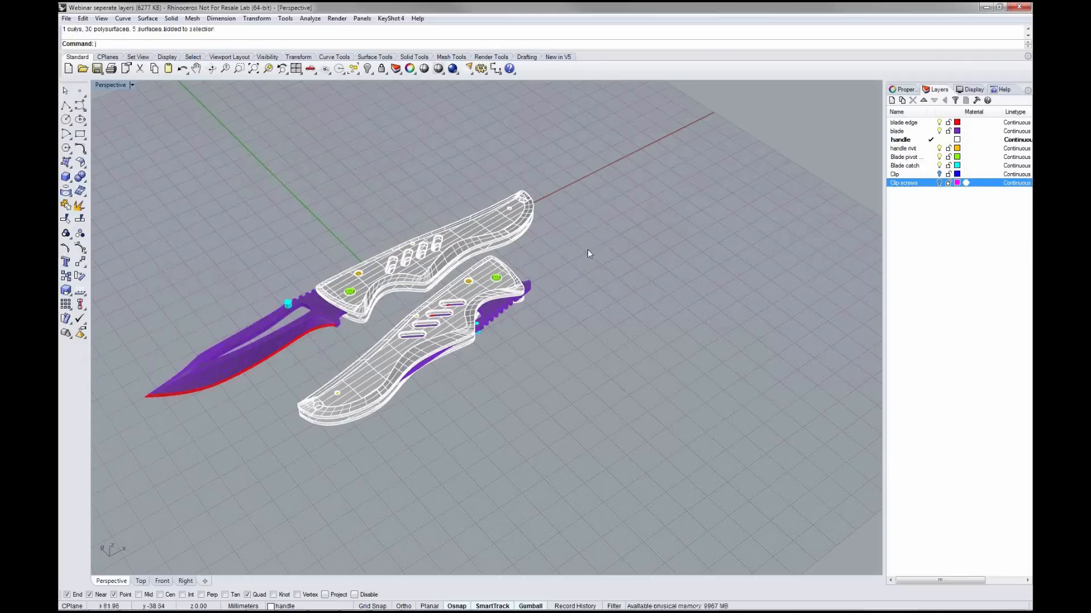
# - Select all the visible knife geometry and send the changed model to KeyShot with Update
pyautogui.hotkey('ctrl', 'a')
pyautogui.click(390, 18)
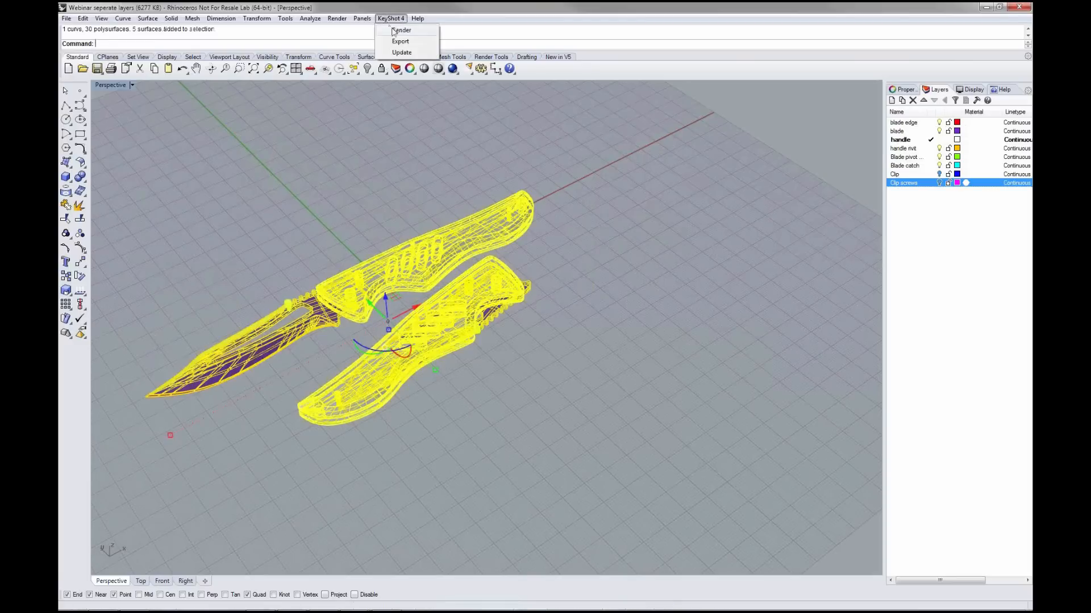
pyautogui.click(402, 53)
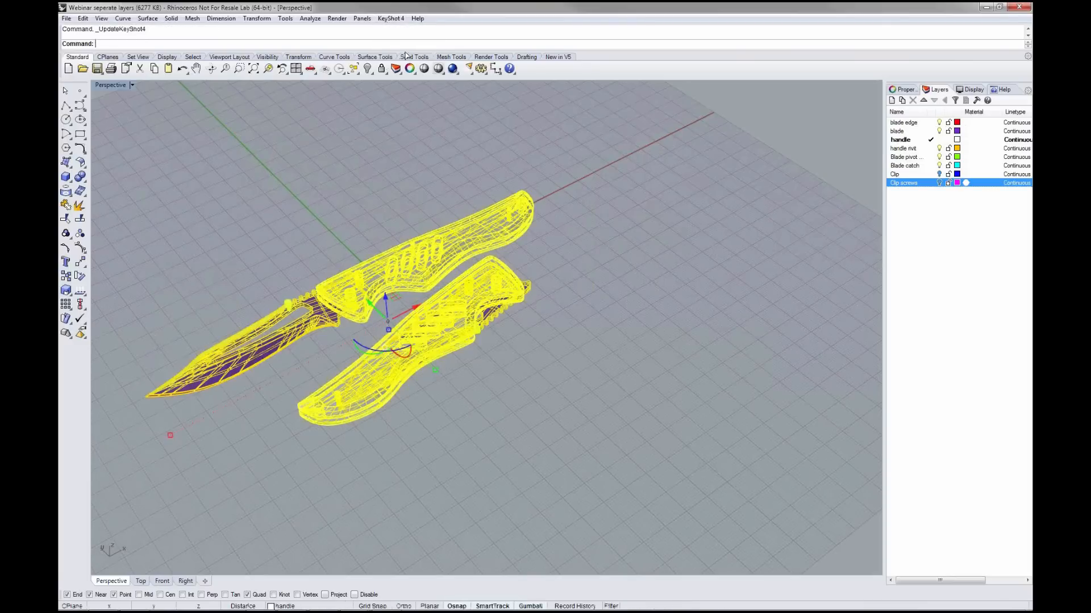
# - Switch to KeyShot and check the updated knife render of "rhino-livelinking knife.bip", including the clip and its screws
pyautogui.moveTo(301, 609)
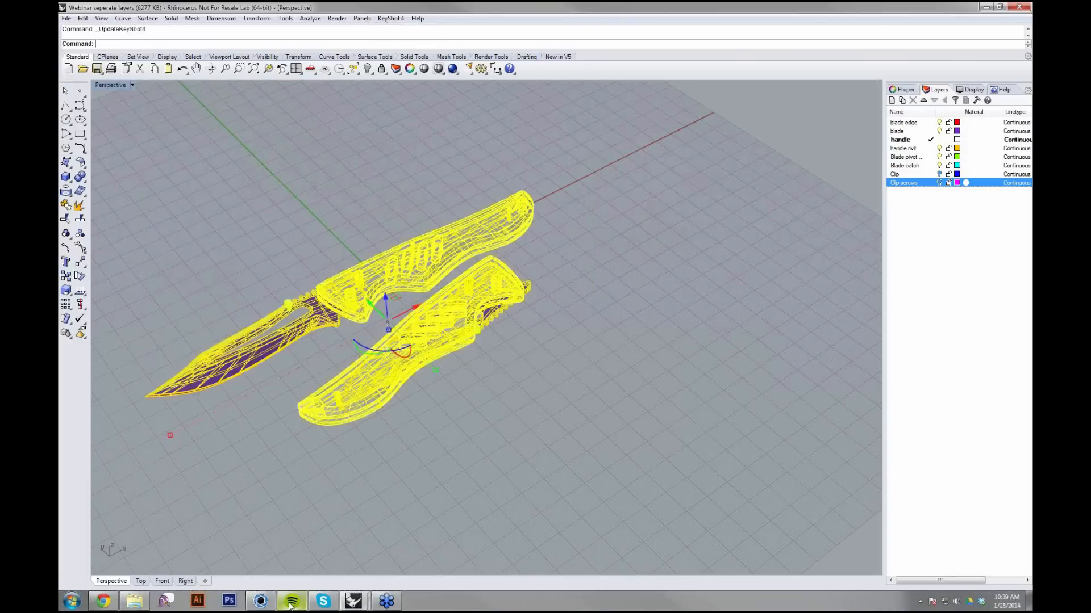
pyautogui.click(260, 601)
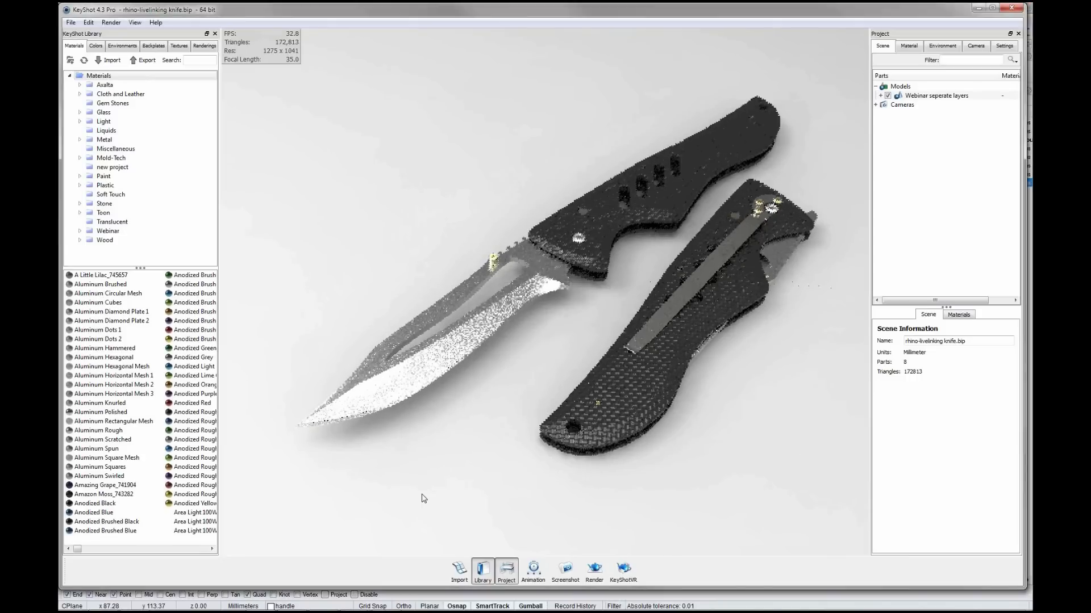
pyautogui.rightClick(623, 373)
pyautogui.press('Escape')
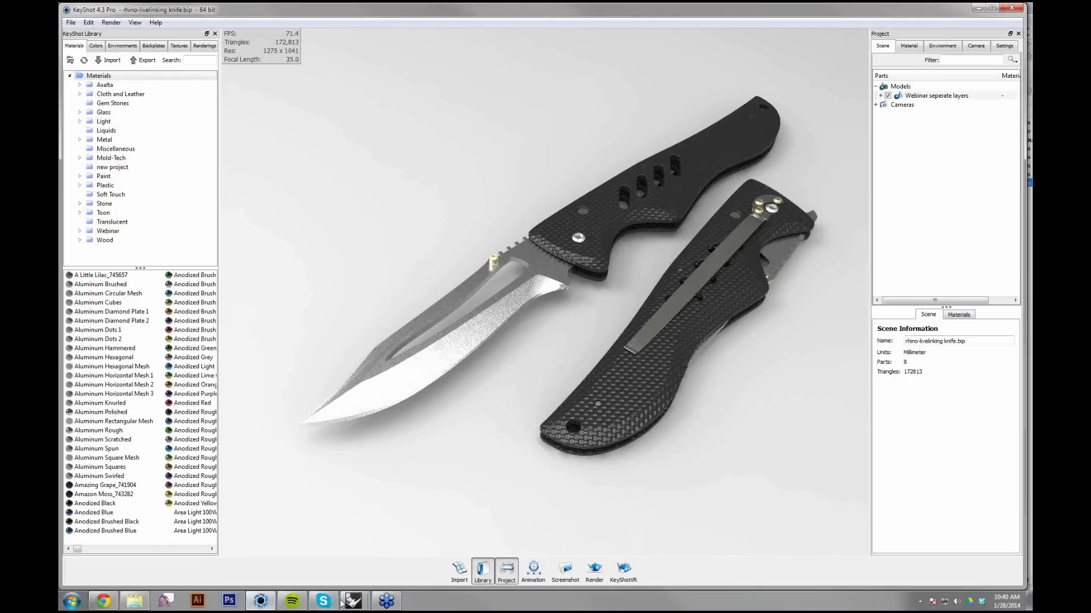
# - Switch back to the "Webinar seperate layers" Rhino window and deselect all the knife geometry
pyautogui.moveTo(351, 602)
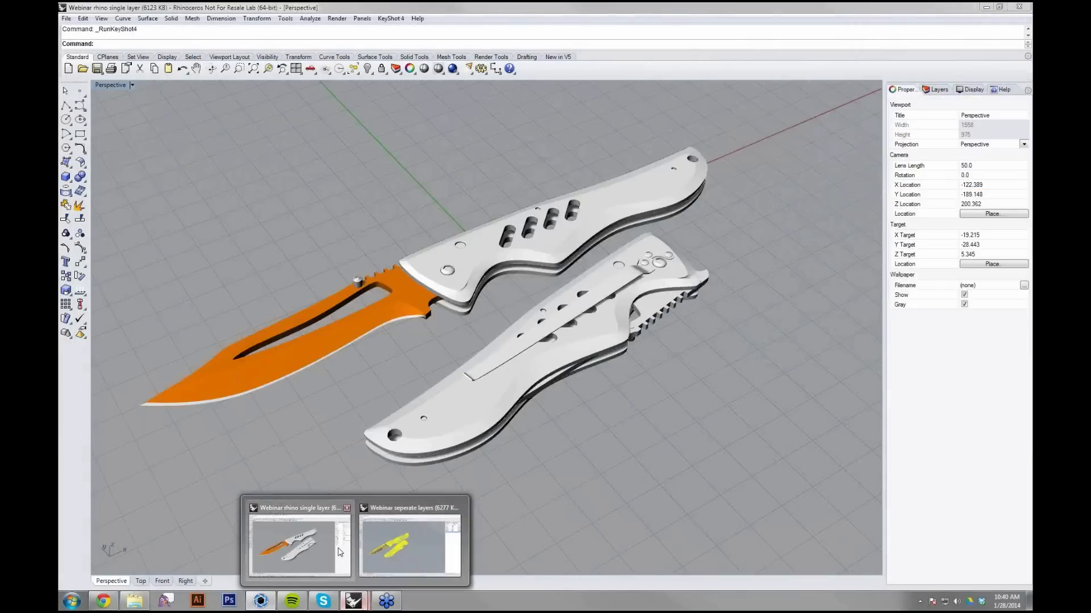
pyautogui.click(409, 545)
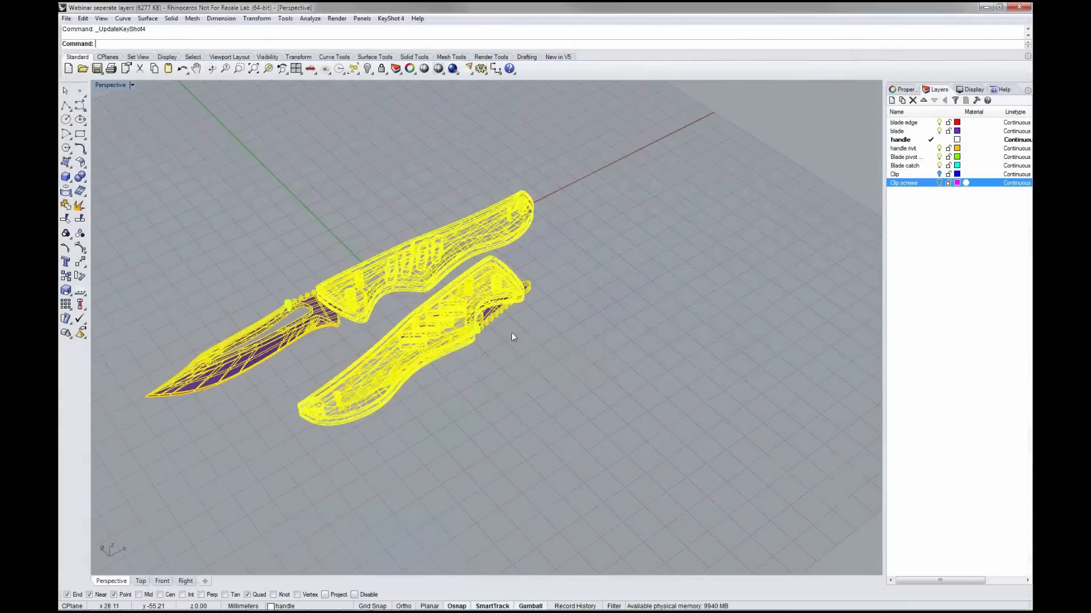
pyautogui.click(511, 335)
pyautogui.click(441, 256)
pyautogui.click(546, 269)
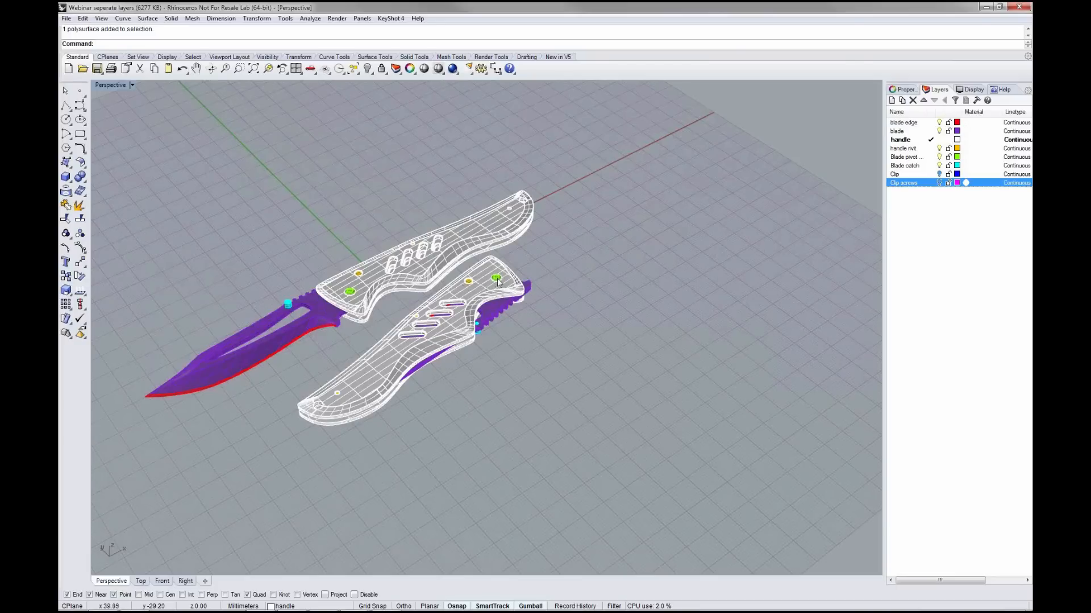
pyautogui.click(486, 307)
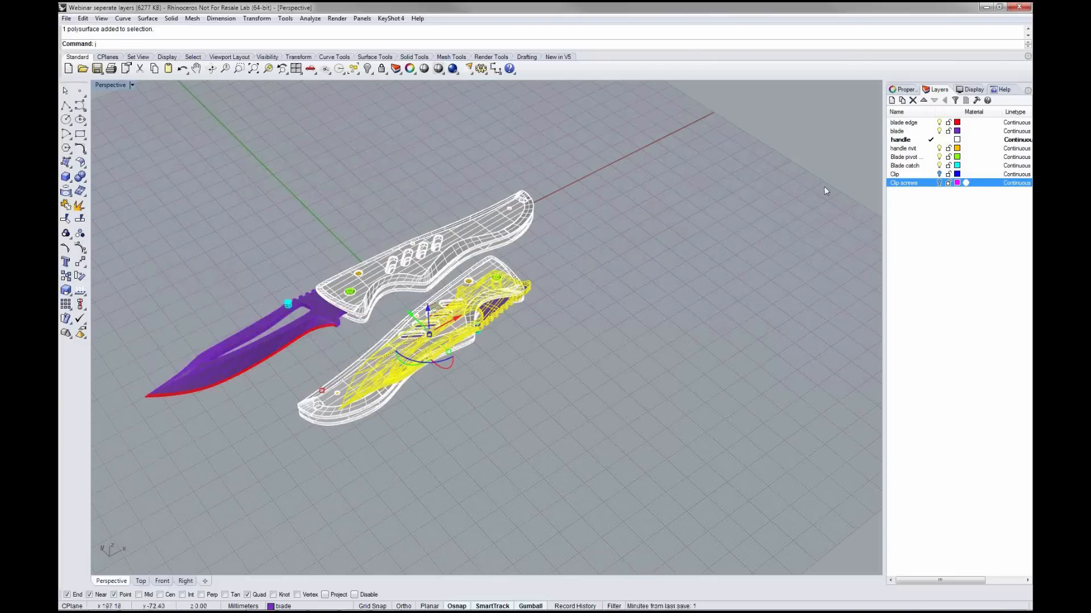
pyautogui.click(384, 19)
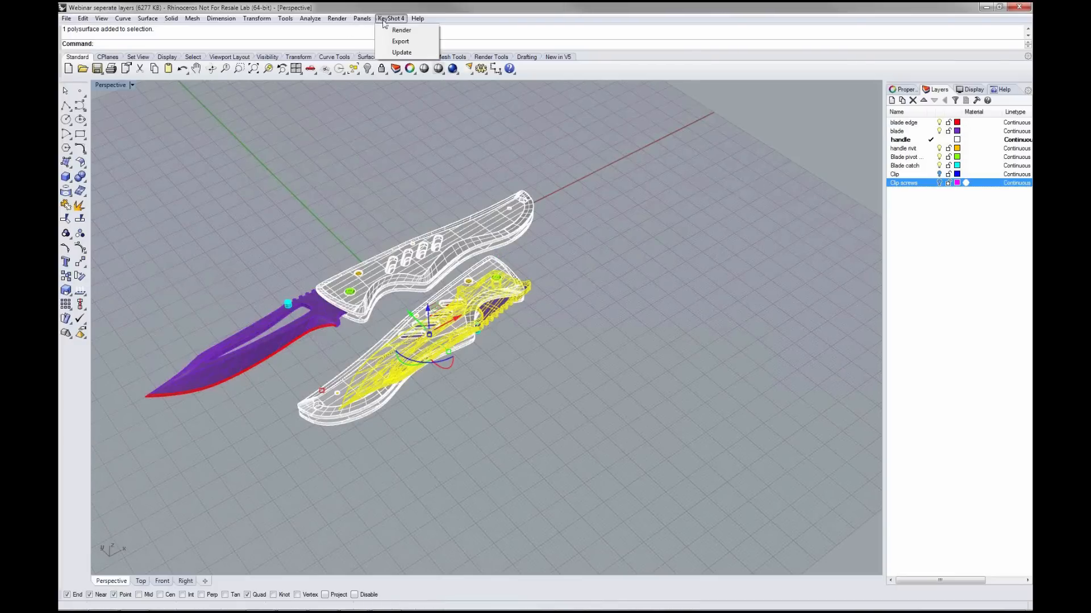
pyautogui.click(384, 22)
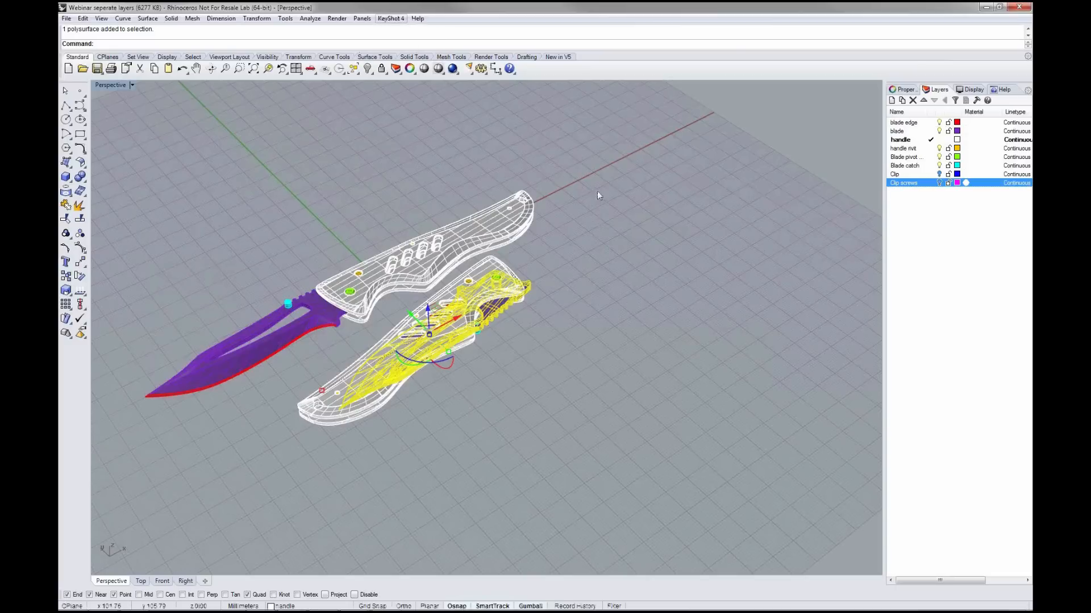
pyautogui.click(752, 275)
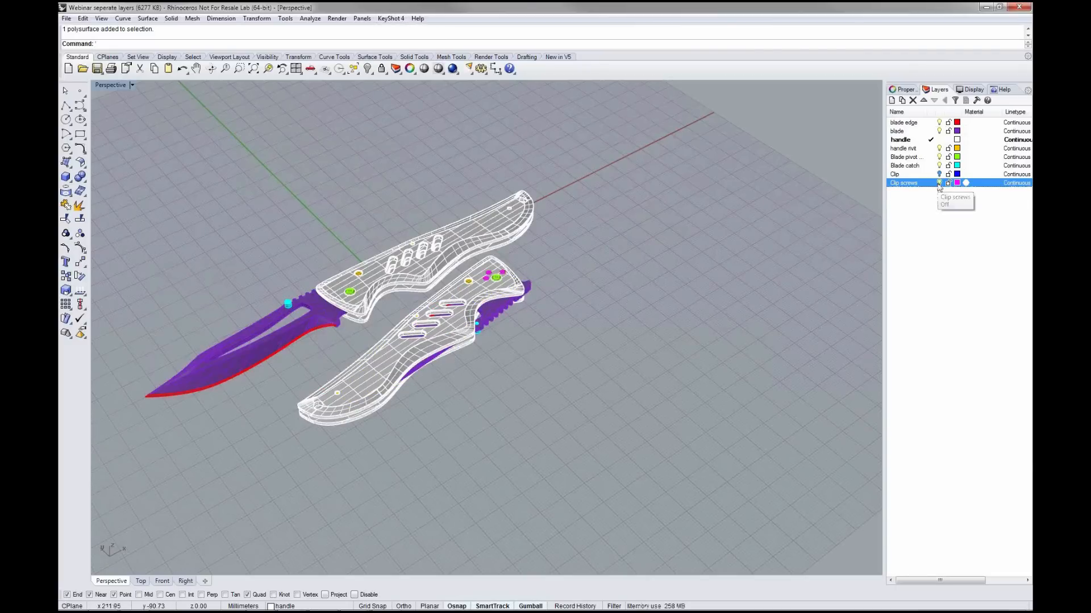
# - Turn the Clip screws and Clip layers back on
pyautogui.click(939, 183)
pyautogui.click(940, 174)
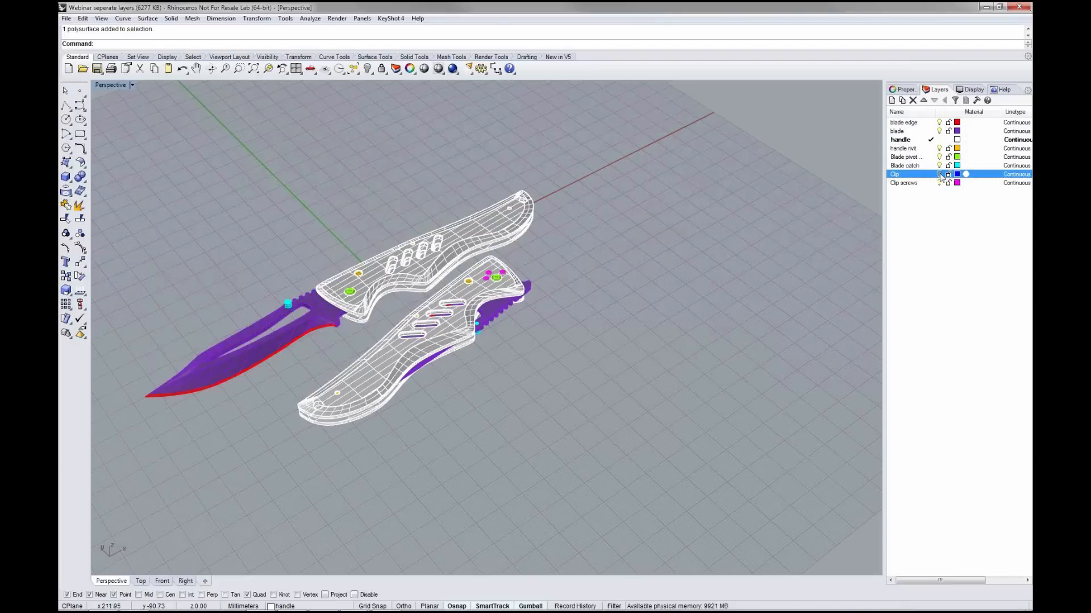
pyautogui.click(939, 175)
# - Rotate the open blade together with its edge and catch by about 32 degrees, and move it back against the handle
pyautogui.click(265, 341)
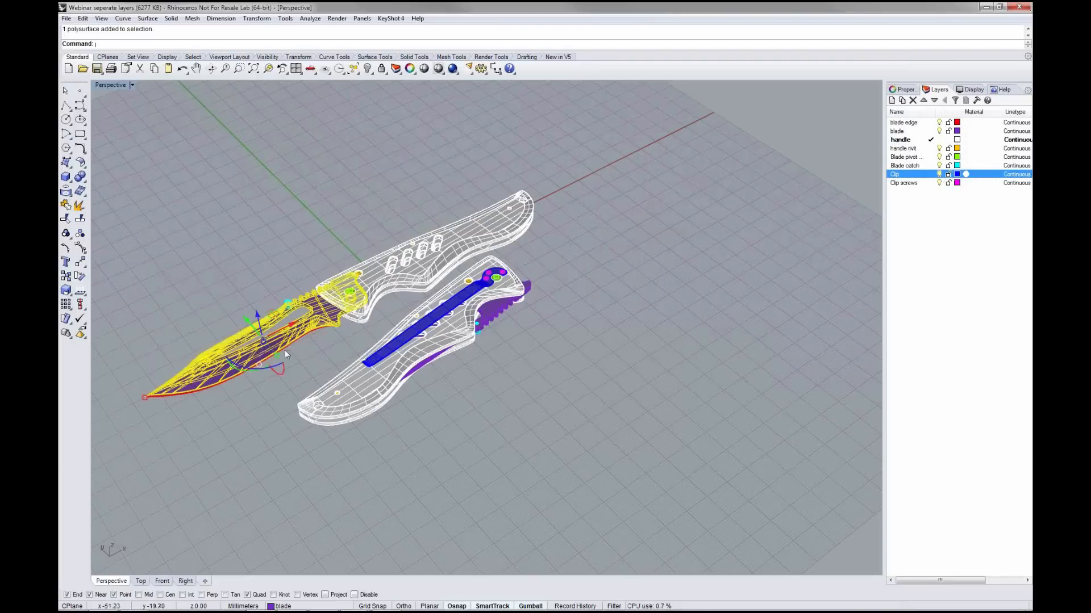
pyautogui.moveTo(243, 369); pyautogui.dragTo(268, 374)
pyautogui.hotkey('ctrl', 'z')
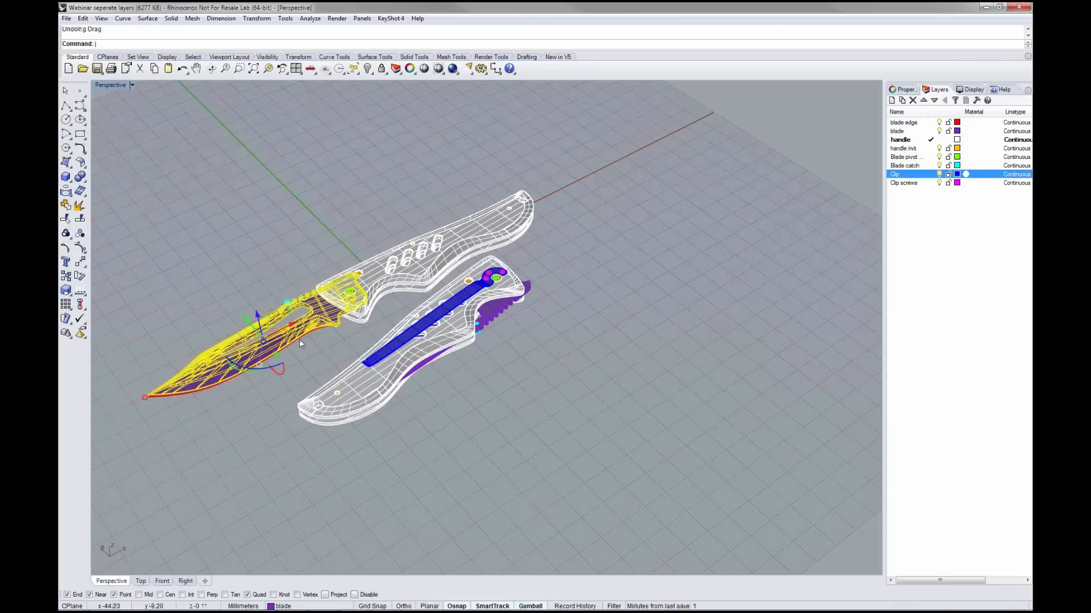
pyautogui.keyDown('shift'); pyautogui.click(299, 339); pyautogui.keyUp('shift')
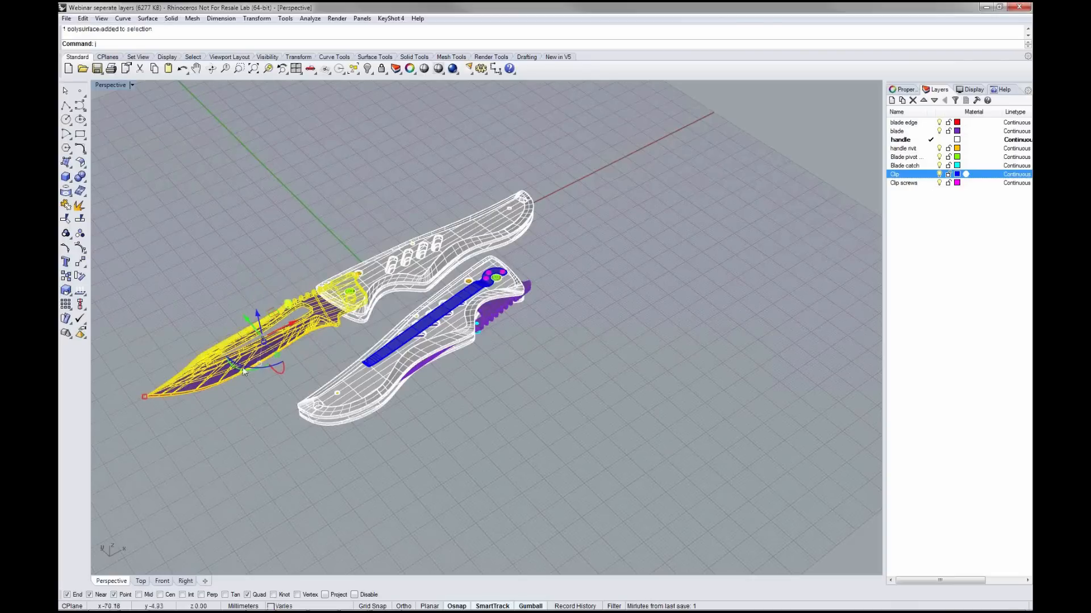
pyautogui.moveTo(247, 367); pyautogui.dragTo(279, 350)
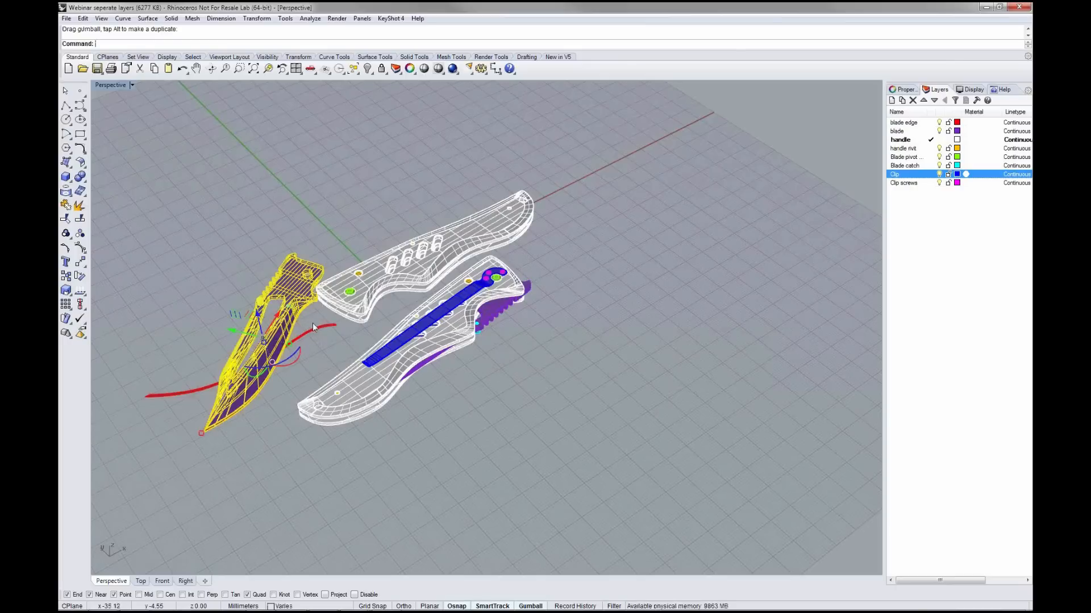
pyautogui.moveTo(315, 325); pyautogui.dragTo(293, 326)
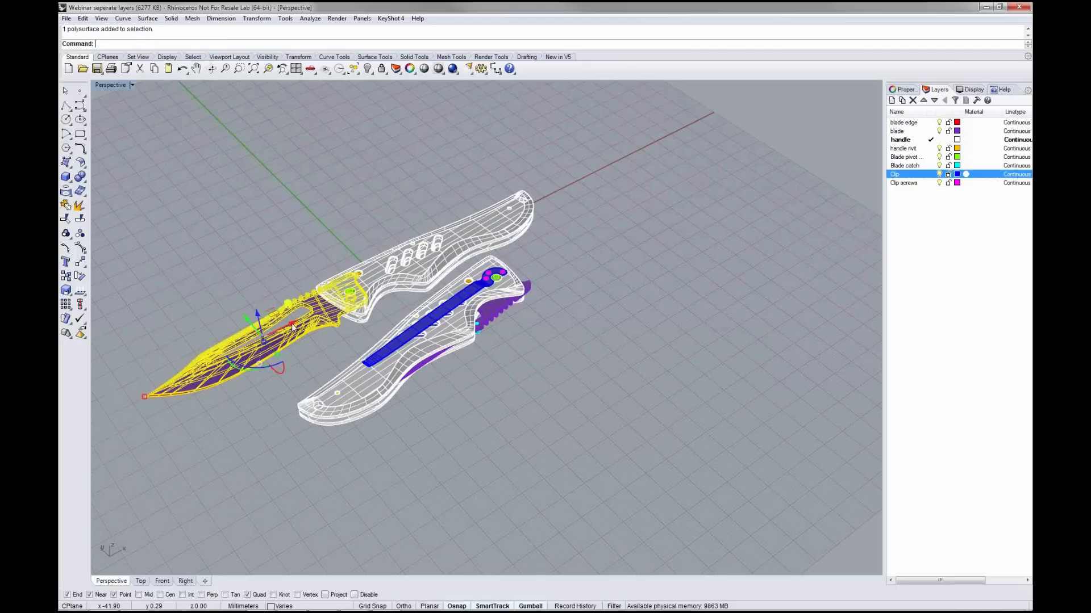
pyautogui.moveTo(258, 367); pyautogui.dragTo(285, 370)
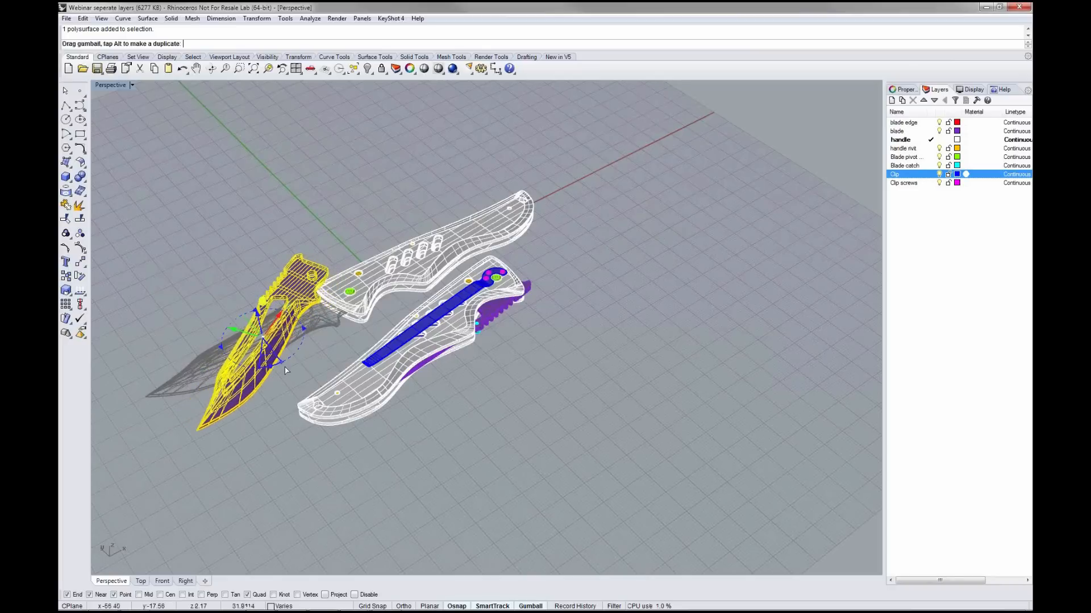
pyautogui.moveTo(232, 330); pyautogui.dragTo(267, 345)
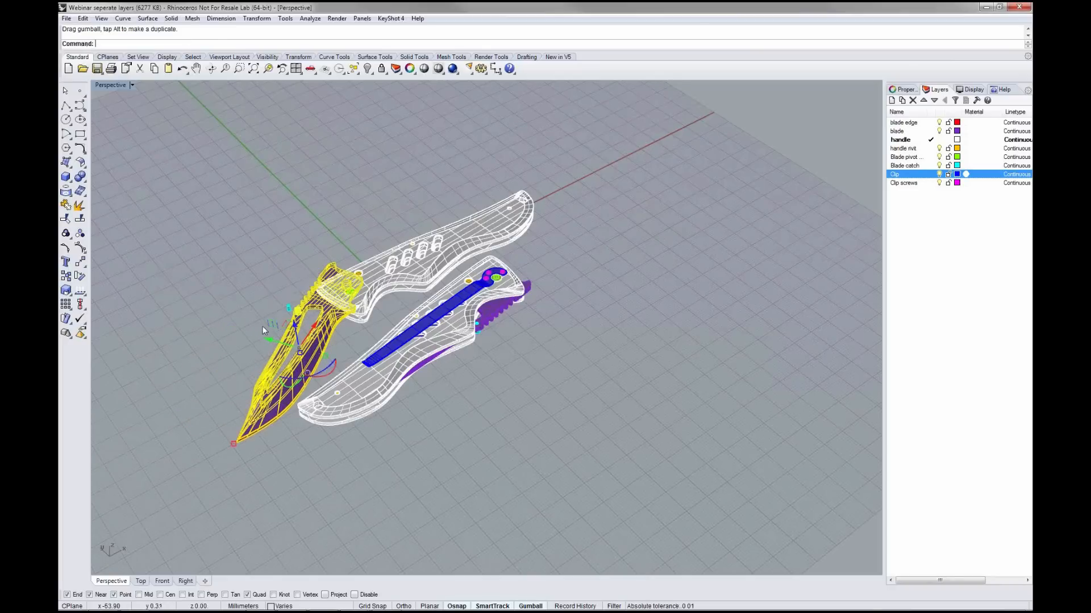
pyautogui.click(236, 292)
# - Select all the knife geometry and send the repositioned blade to KeyShot with Update
pyautogui.click(391, 18)
pyautogui.click(402, 53)
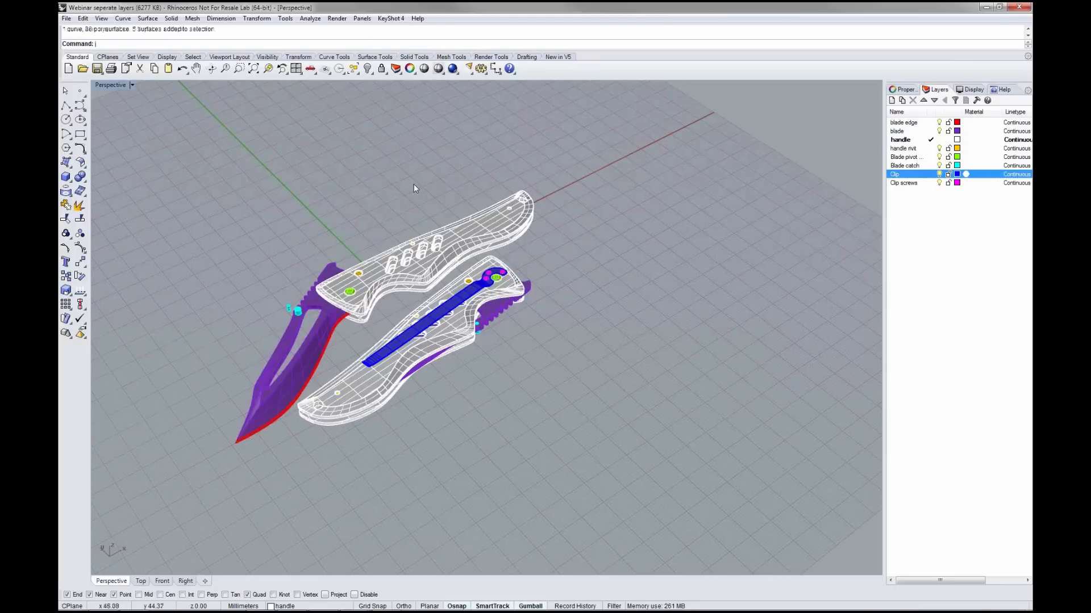
pyautogui.click(391, 18)
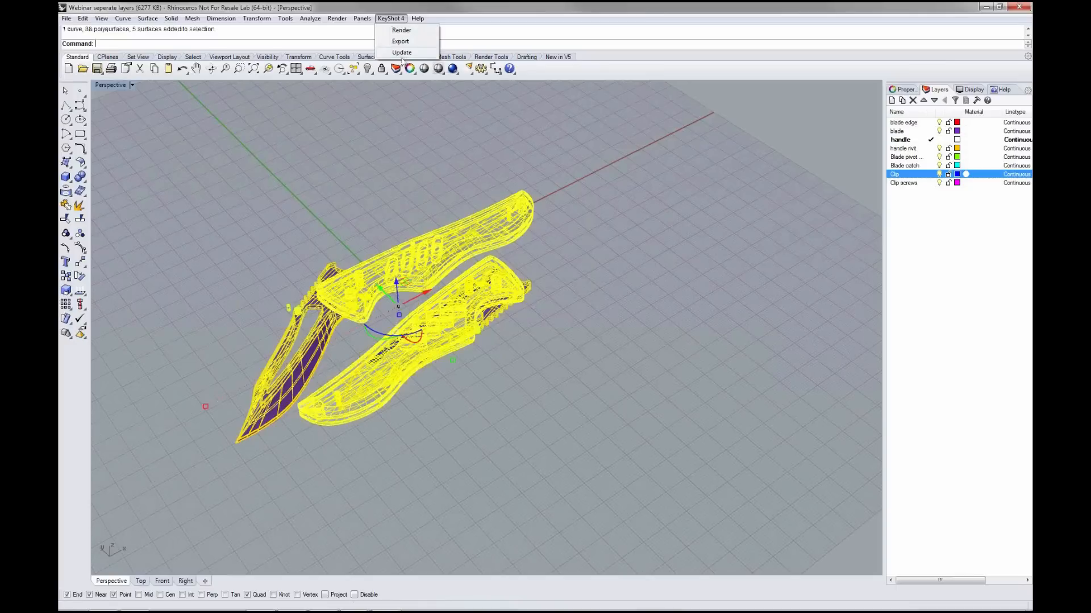
pyautogui.click(402, 55)
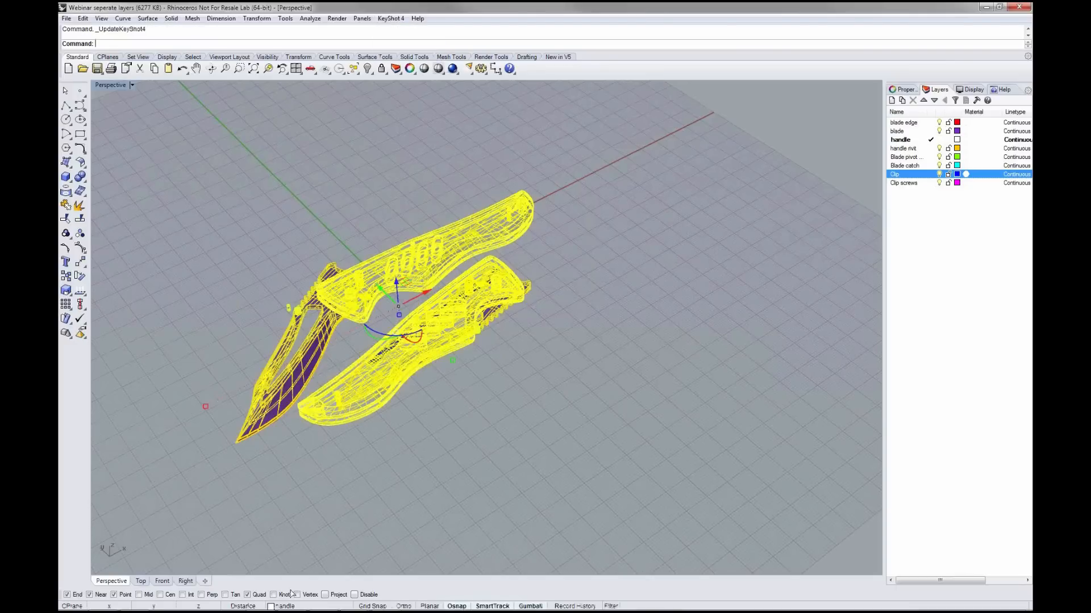
# - Switch to KeyShot, inspect the rotated blade and the materials from several camera angles, and minimize the KeyShot window
pyautogui.moveTo(301, 608)
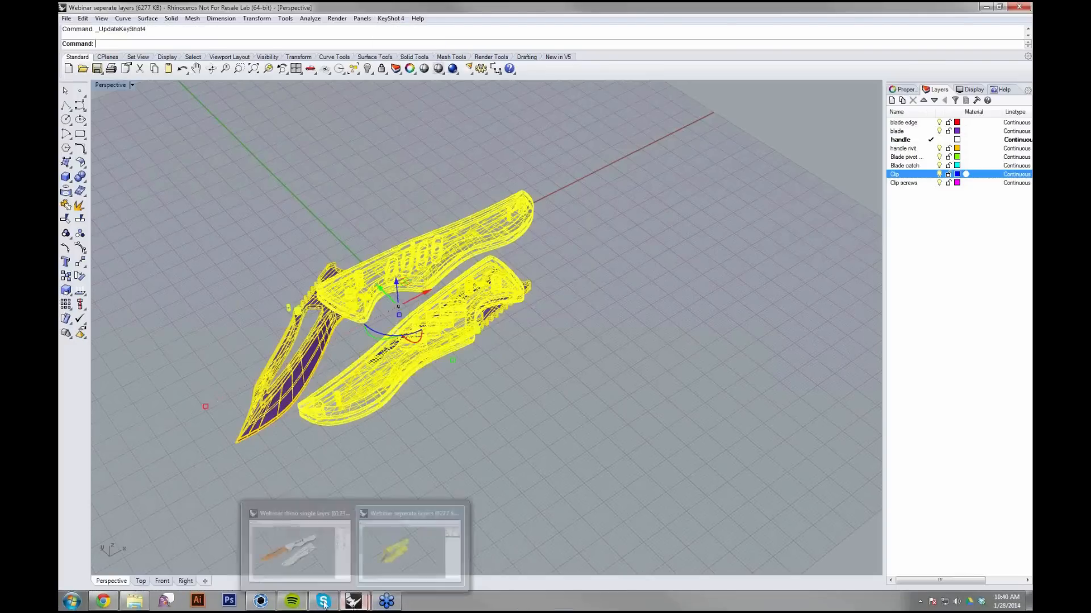
pyautogui.click(261, 602)
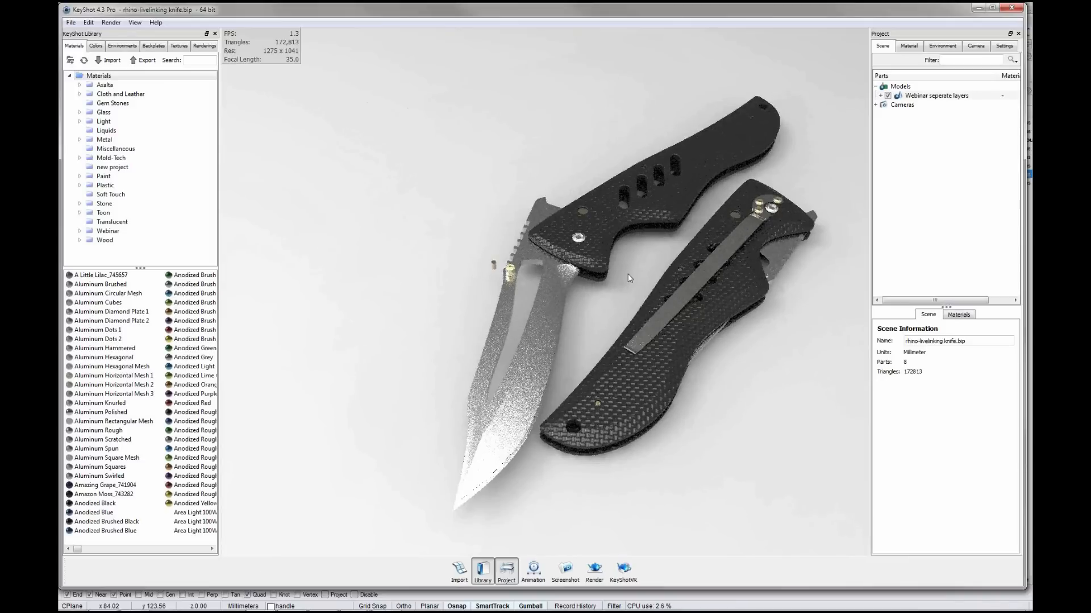
pyautogui.moveTo(663, 478); pyautogui.dragTo(655, 271)
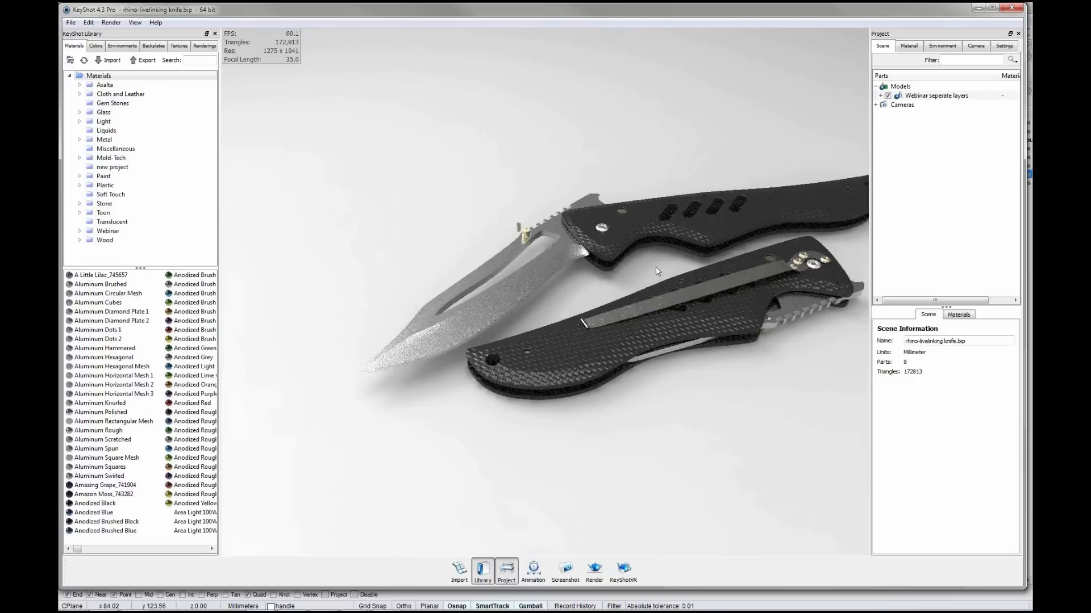
pyautogui.moveTo(611, 281); pyautogui.dragTo(672, 424)
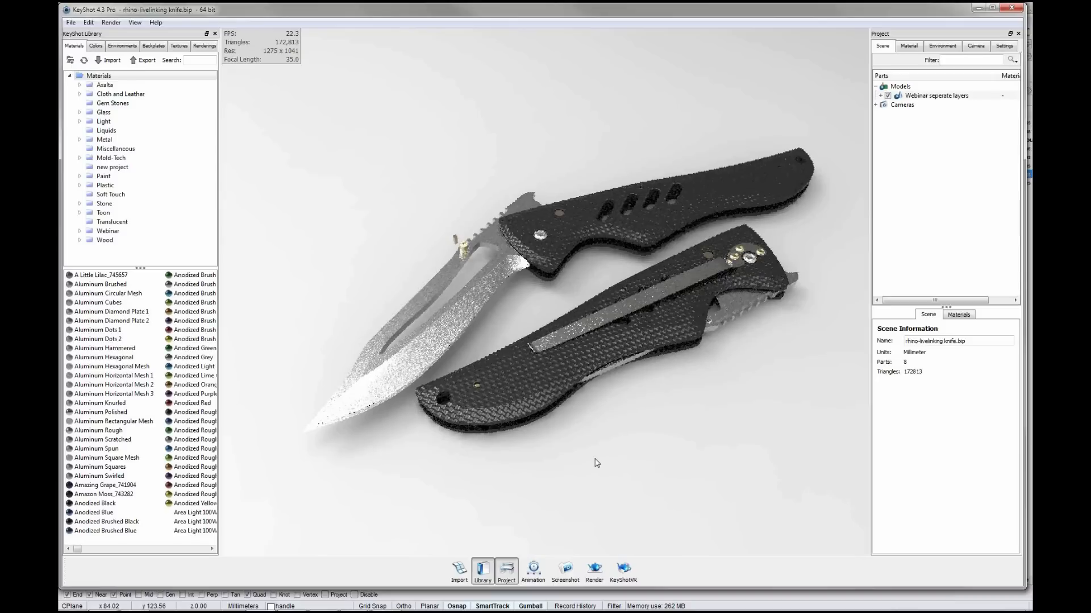
pyautogui.moveTo(597, 449); pyautogui.dragTo(613, 424)
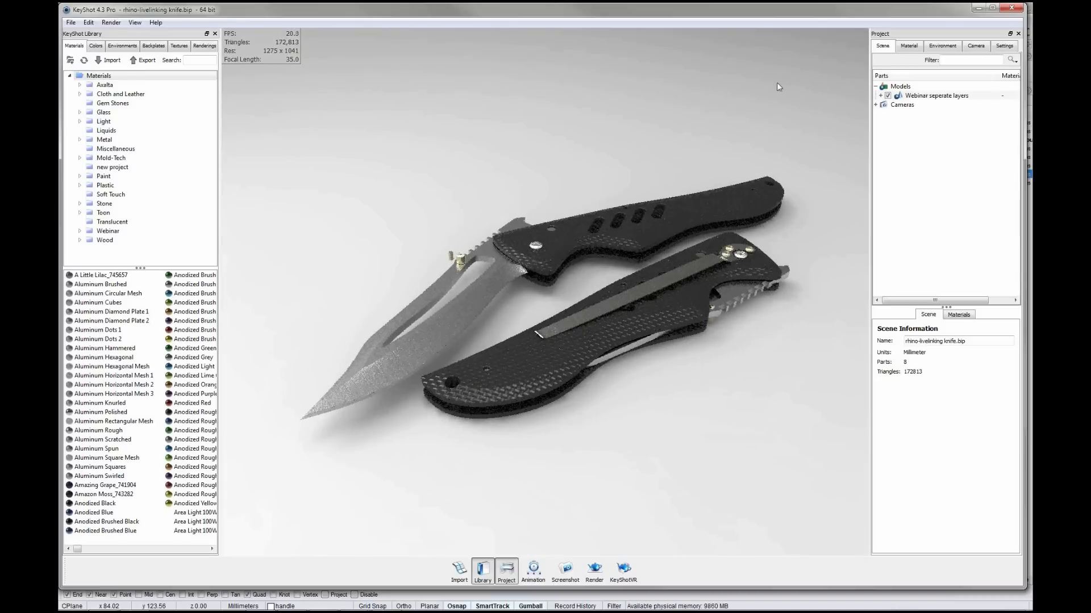
pyautogui.moveTo(680, 114); pyautogui.dragTo(717, 122)
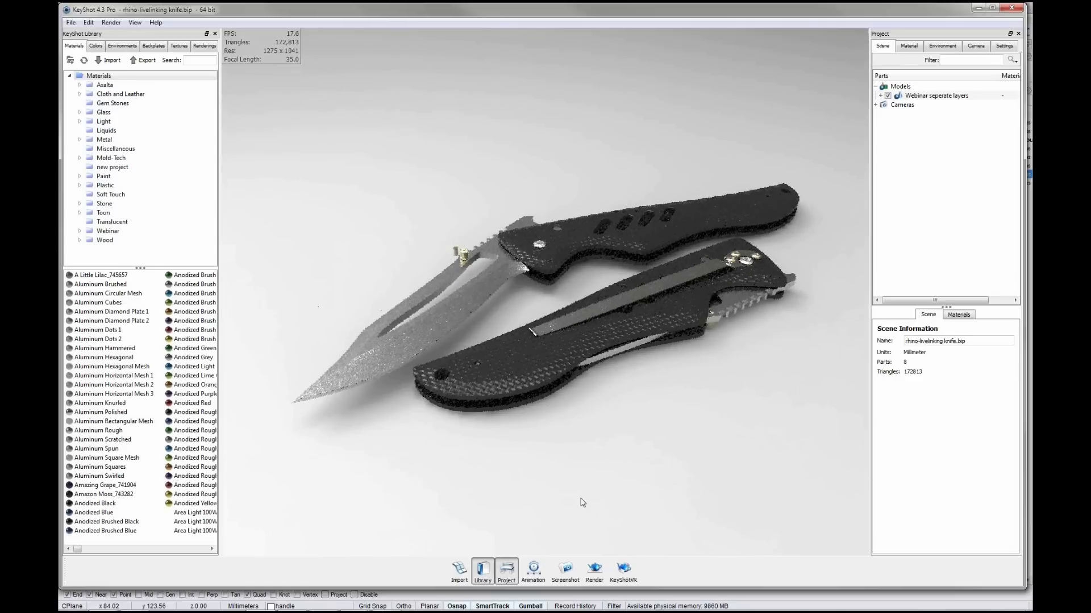
pyautogui.moveTo(581, 503); pyautogui.dragTo(593, 472)
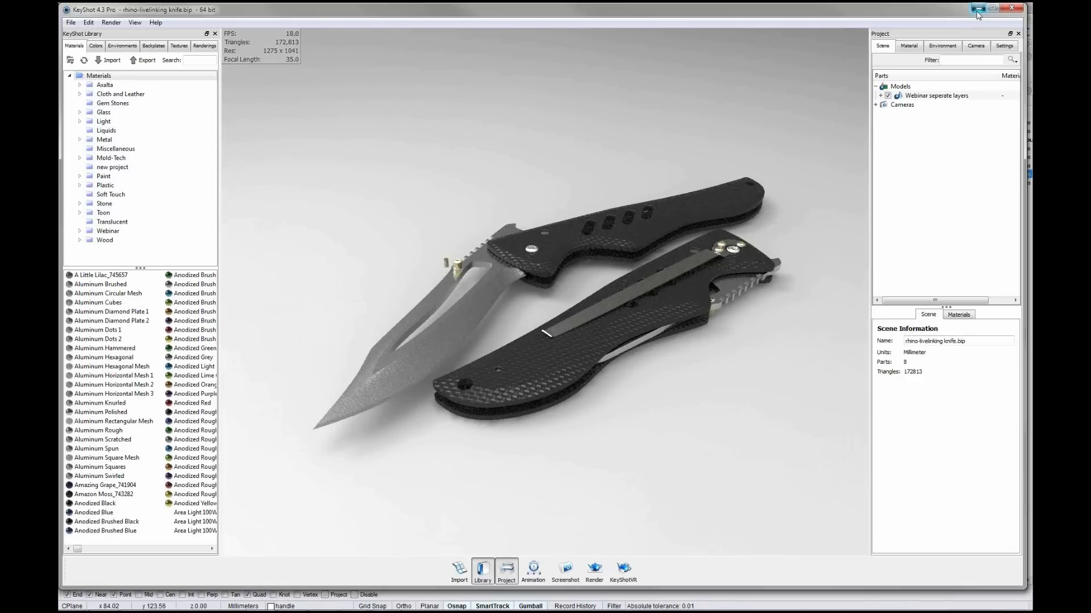
pyautogui.click(976, 10)
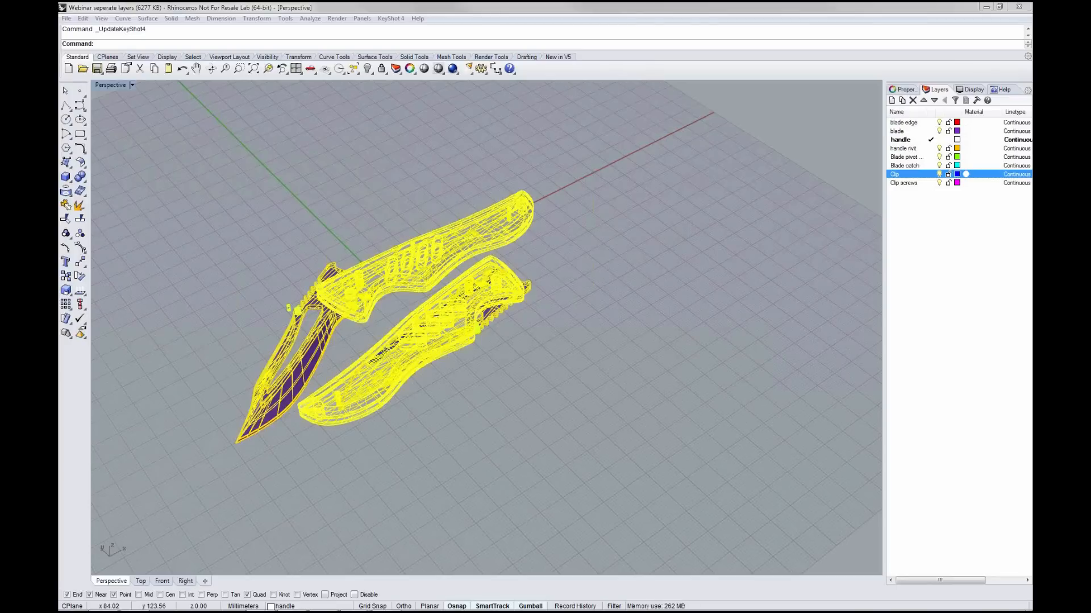
pyautogui.moveTo(757, 609)
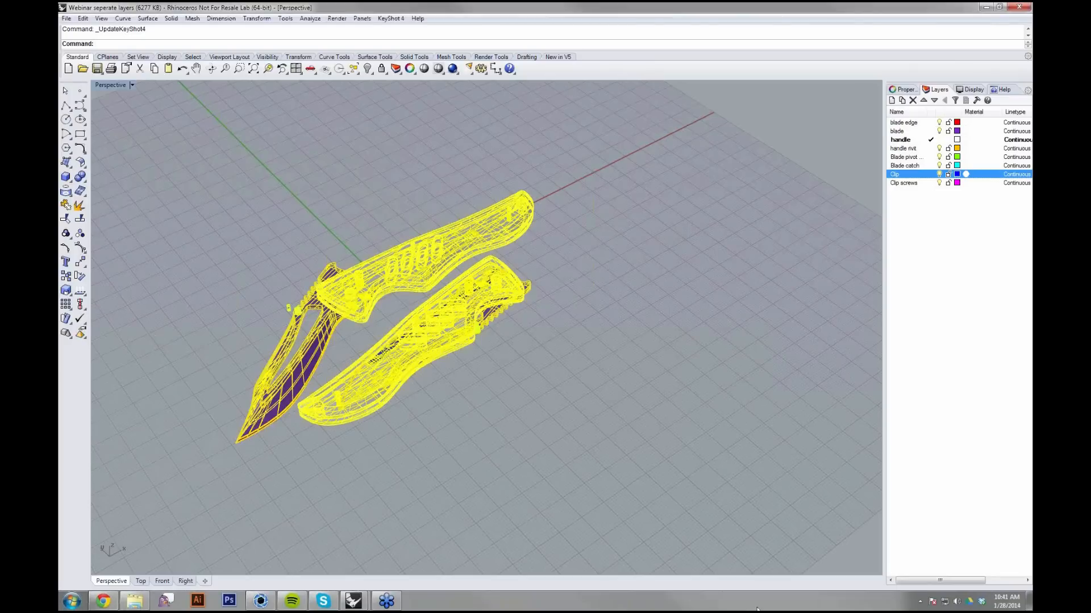